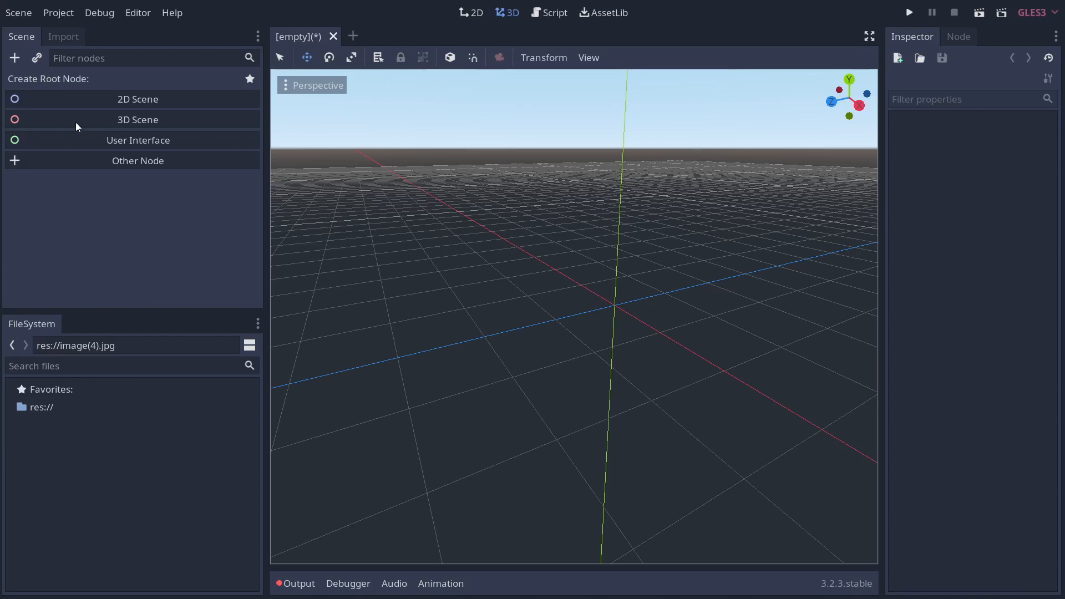
# Create a 3D scene root node and add a Particles node as its child
pyautogui.click(76, 123)
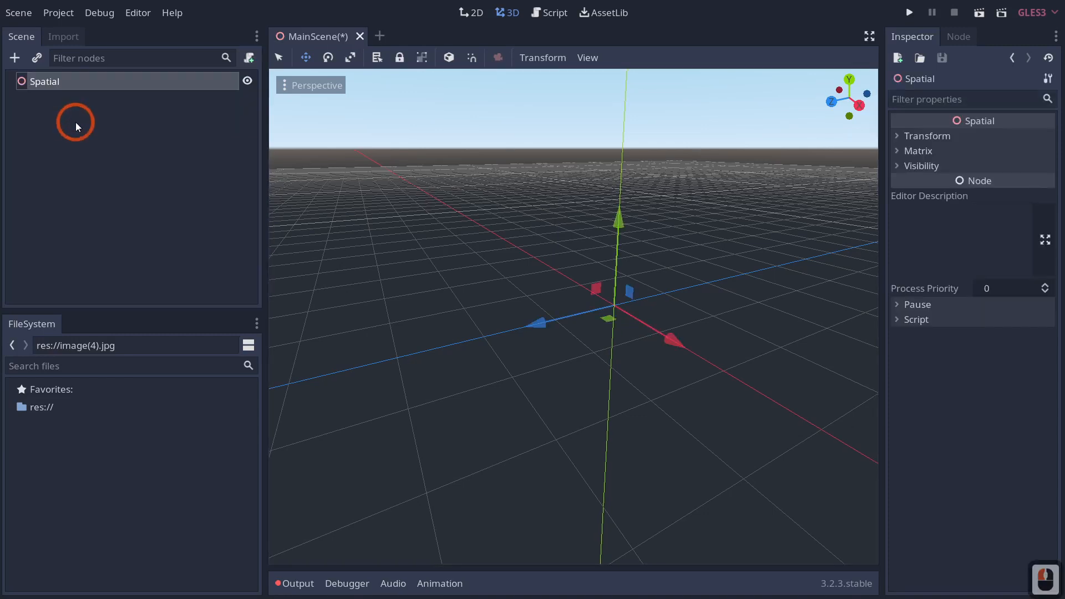
pyautogui.rightClick(41, 86)
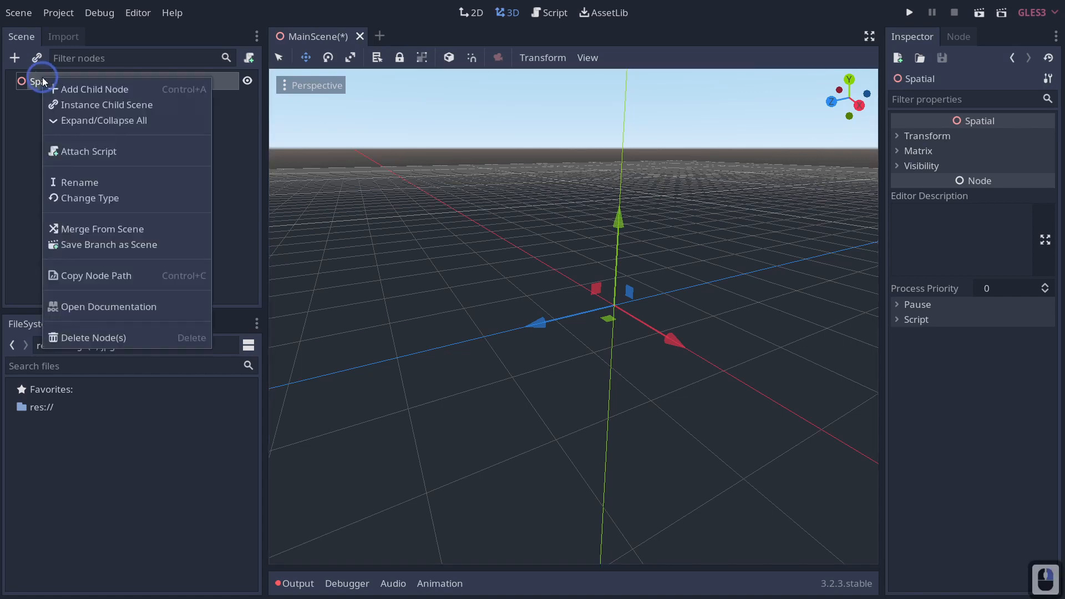
pyautogui.click(83, 90)
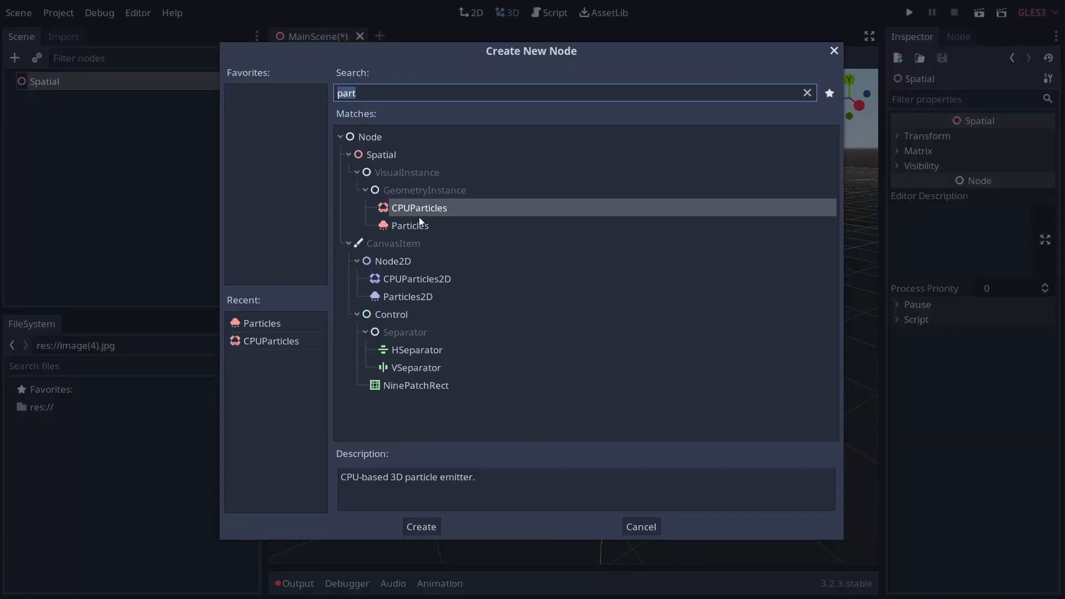
pyautogui.press('BackSpace')
pyautogui.write('p')
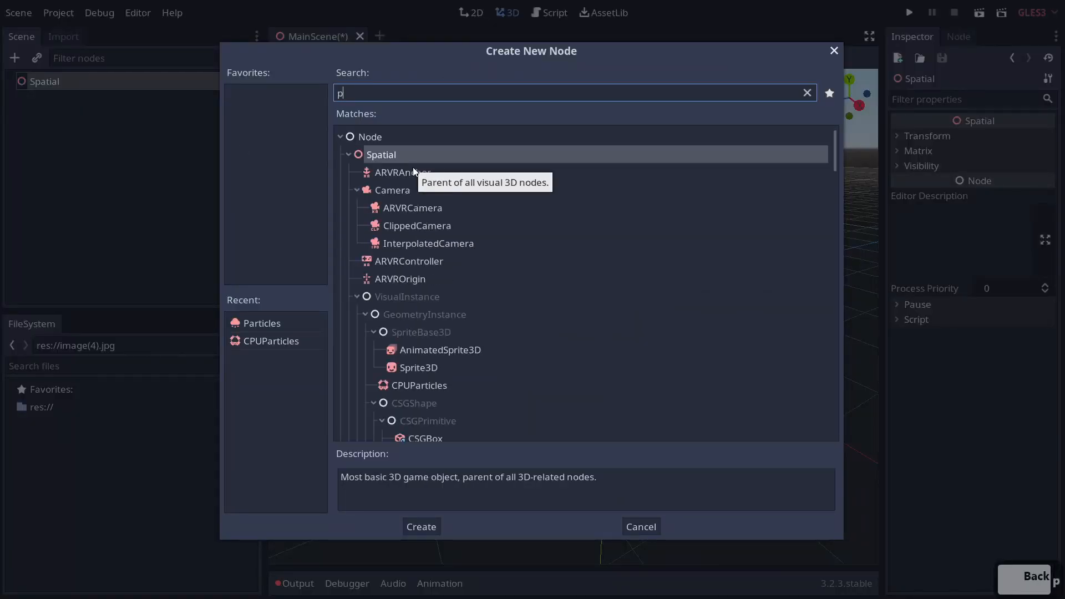
pyautogui.write('art')
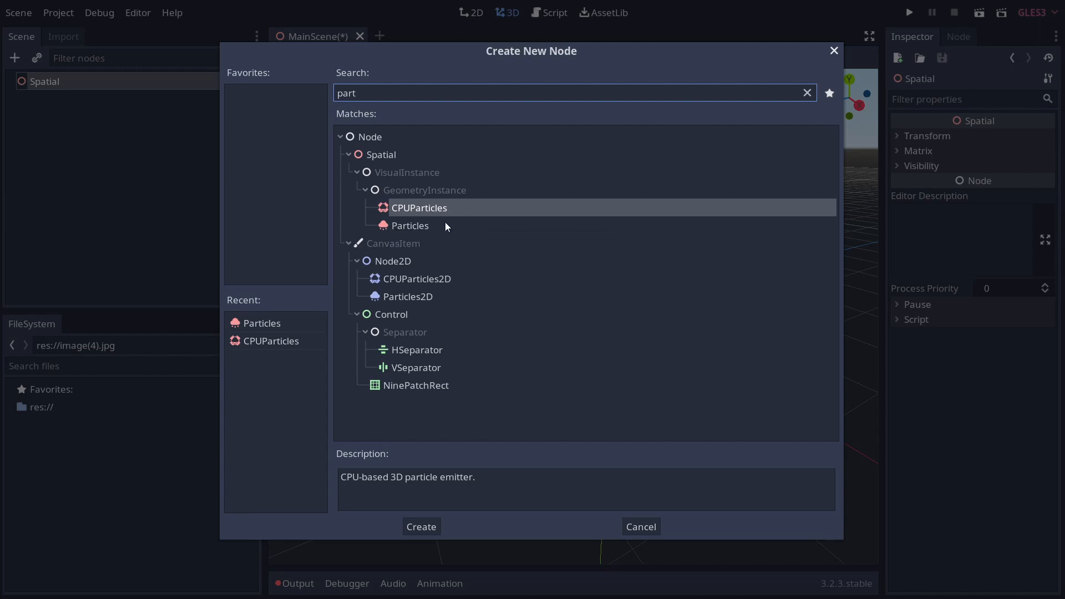
pyautogui.click(406, 226)
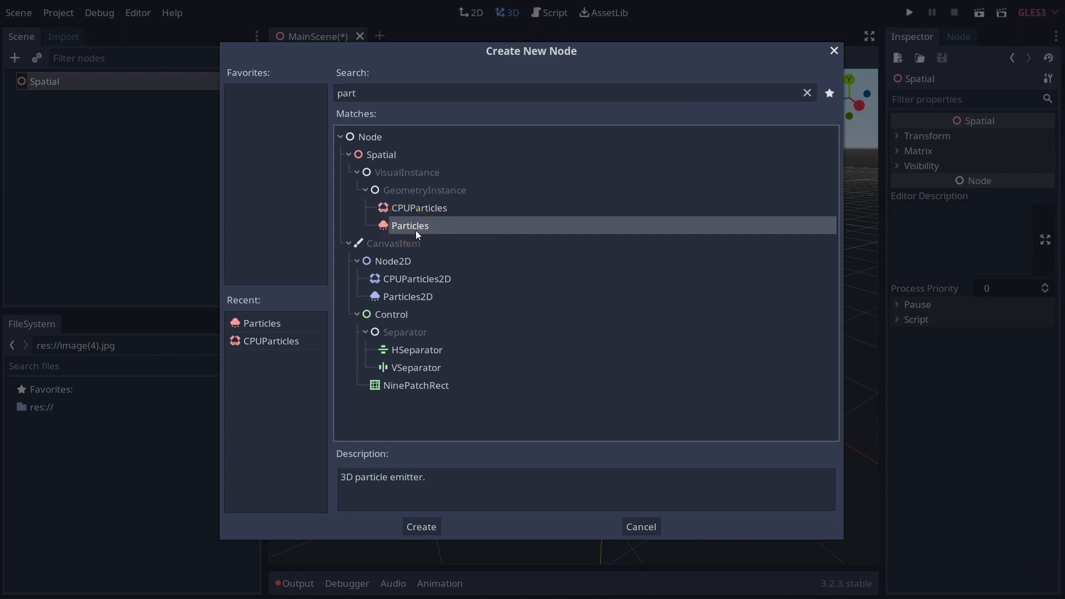
pyautogui.doubleClick(416, 232)
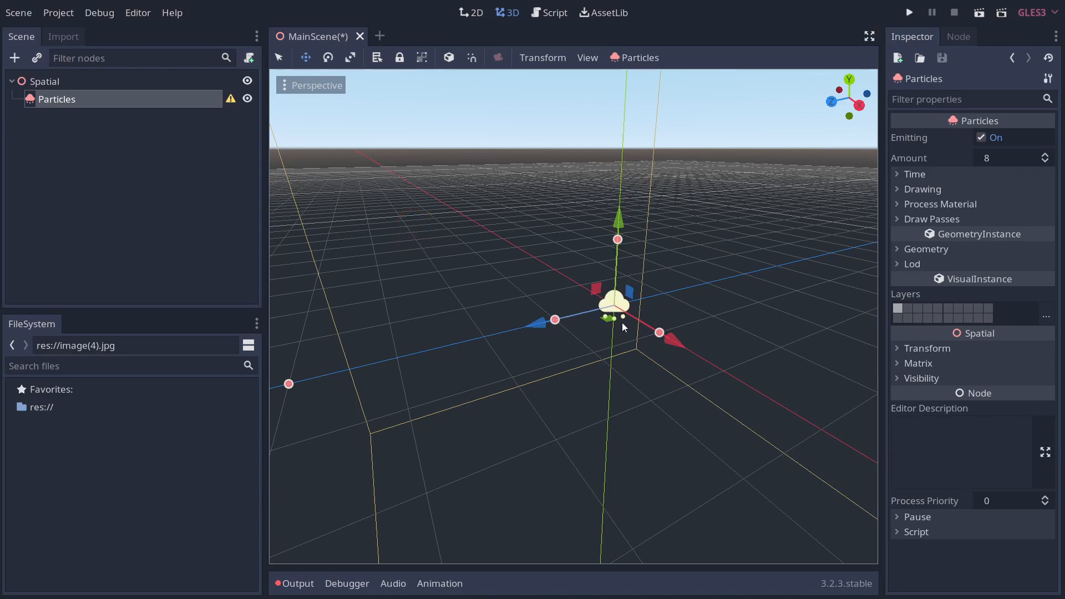
# Try moving the Particles node in the viewport and undo the move
pyautogui.scroll(-4, 628, 321)
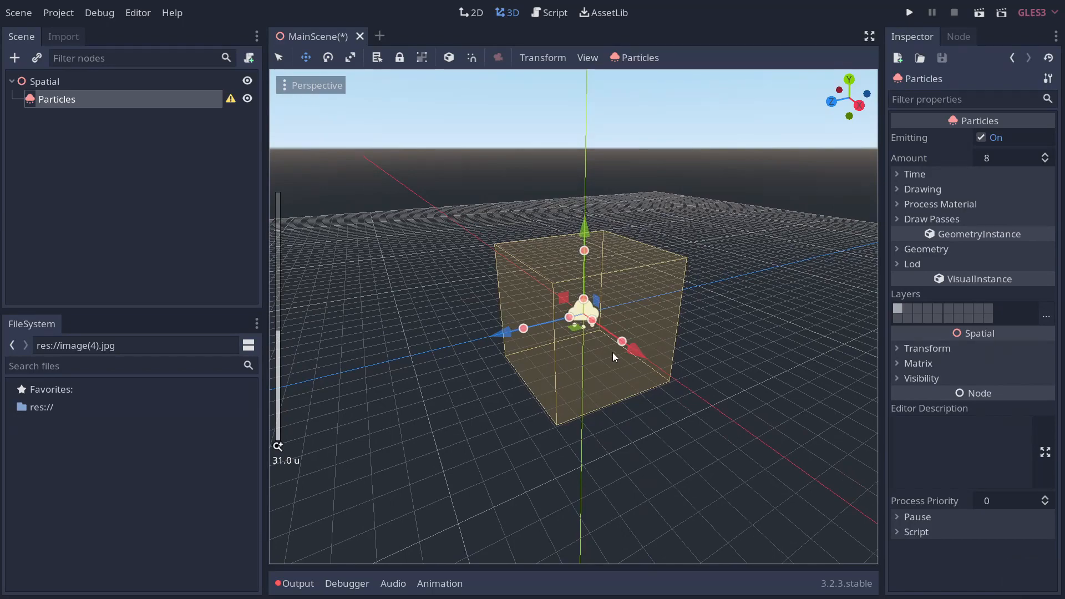
pyautogui.scroll(4, 611, 350)
pyautogui.keyDown('shift'); pyautogui.moveTo(630, 350); pyautogui.dragTo(577, 383, button='middle'); pyautogui.keyUp('shift')
pyautogui.scroll(2, 577, 383)
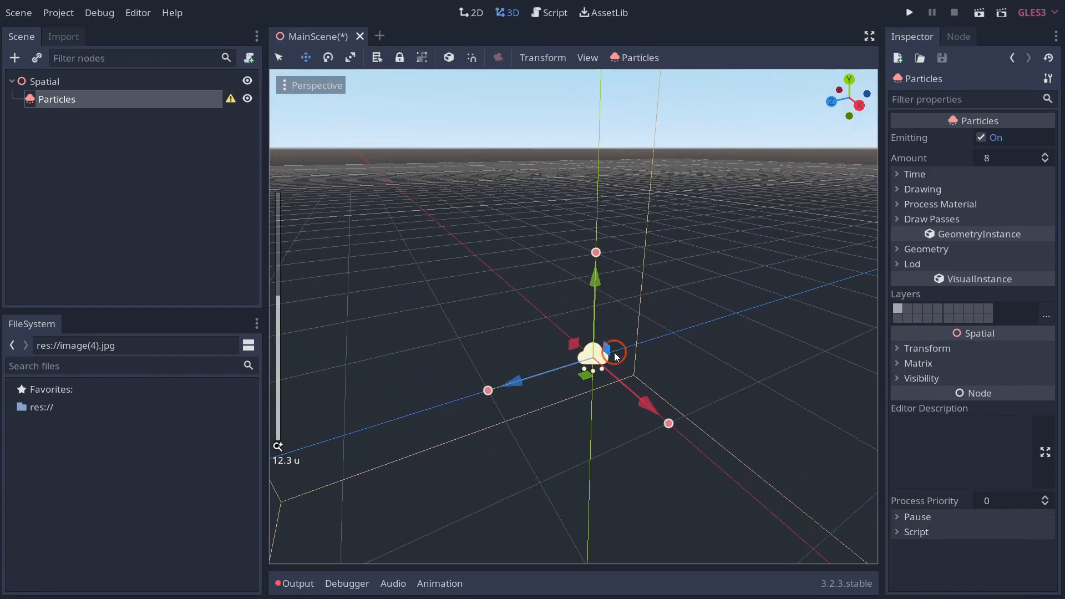
pyautogui.moveTo(616, 356); pyautogui.dragTo(548, 303)
pyautogui.hotkey('ctrl', 'z')
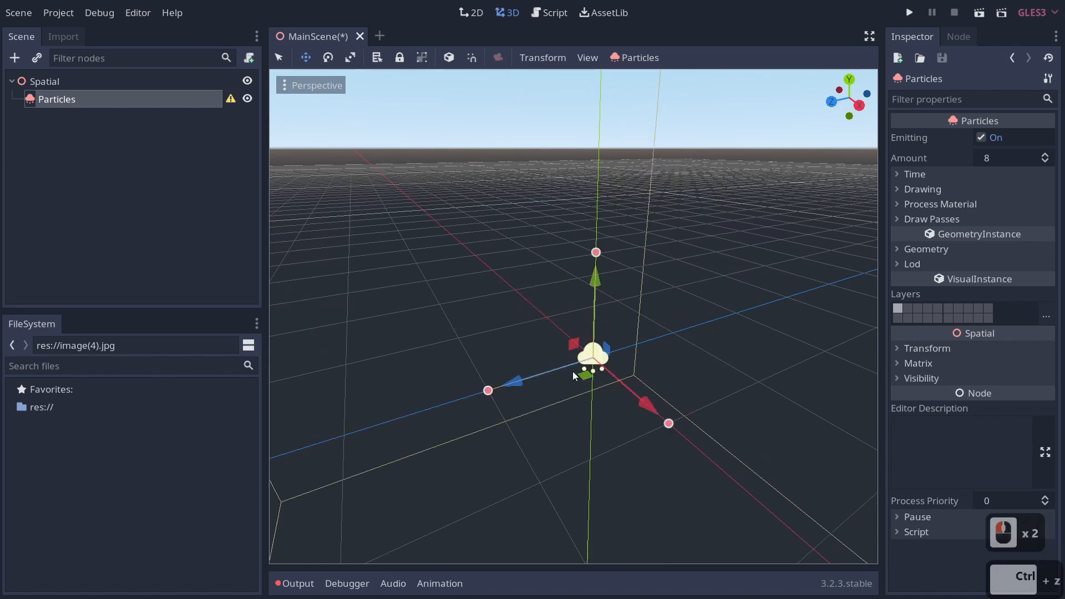
# Try shifting the particles' visibility box away from the emitter along two axes and undo both changes
pyautogui.moveTo(668, 424); pyautogui.dragTo(514, 267)
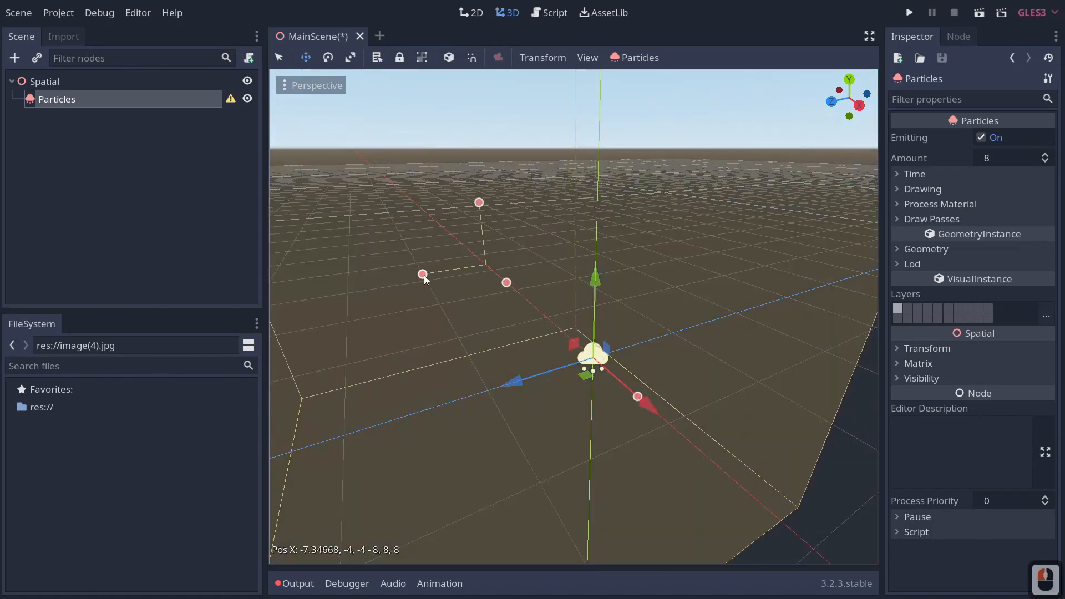
pyautogui.moveTo(424, 275); pyautogui.dragTo(754, 266)
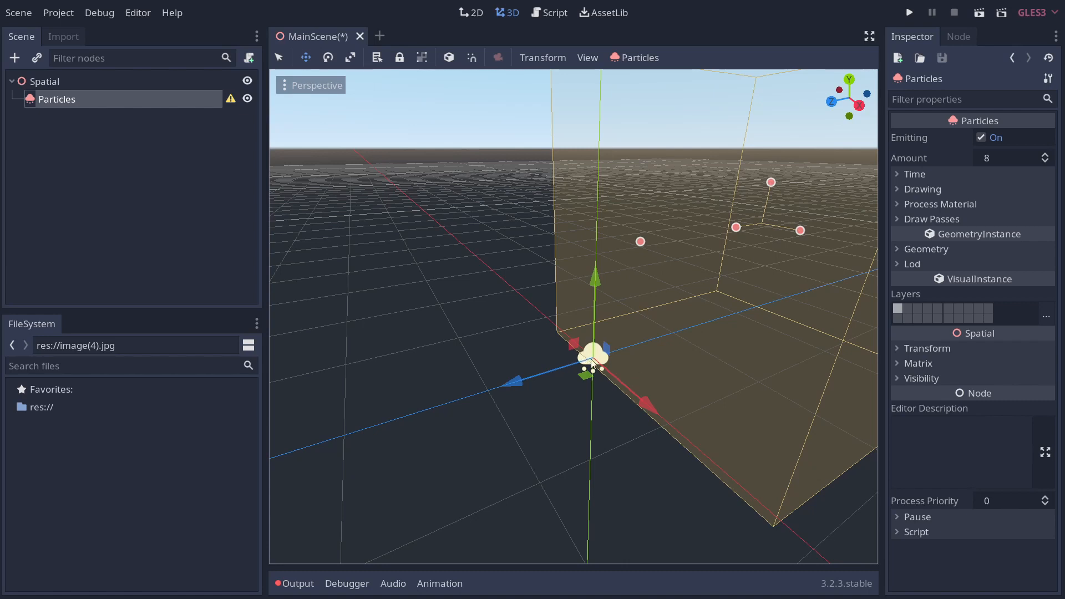
pyautogui.hotkey('ctrl', 'z')
pyautogui.hotkey('ctrl', 'z')
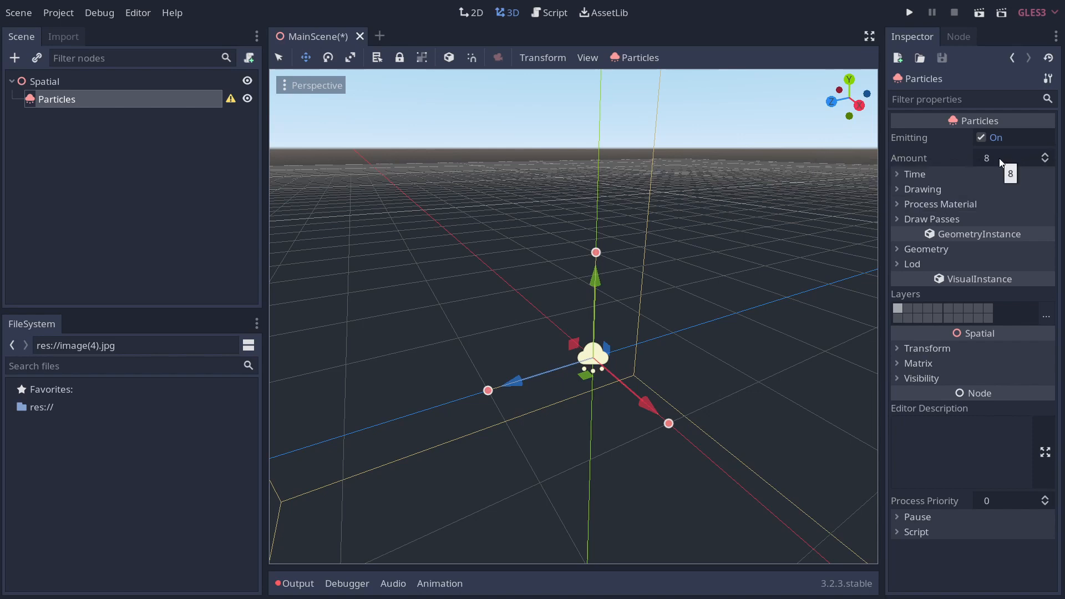
# Review the Particles node's Time and Drawing settings, including the available draw order options
pyautogui.click(913, 173)
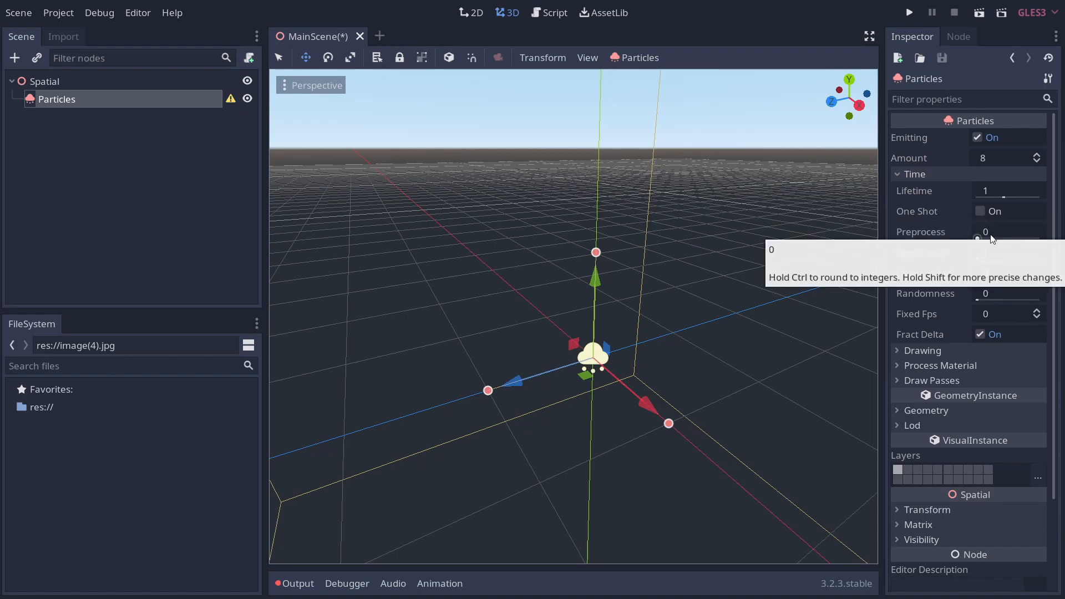
pyautogui.moveTo(904, 230)
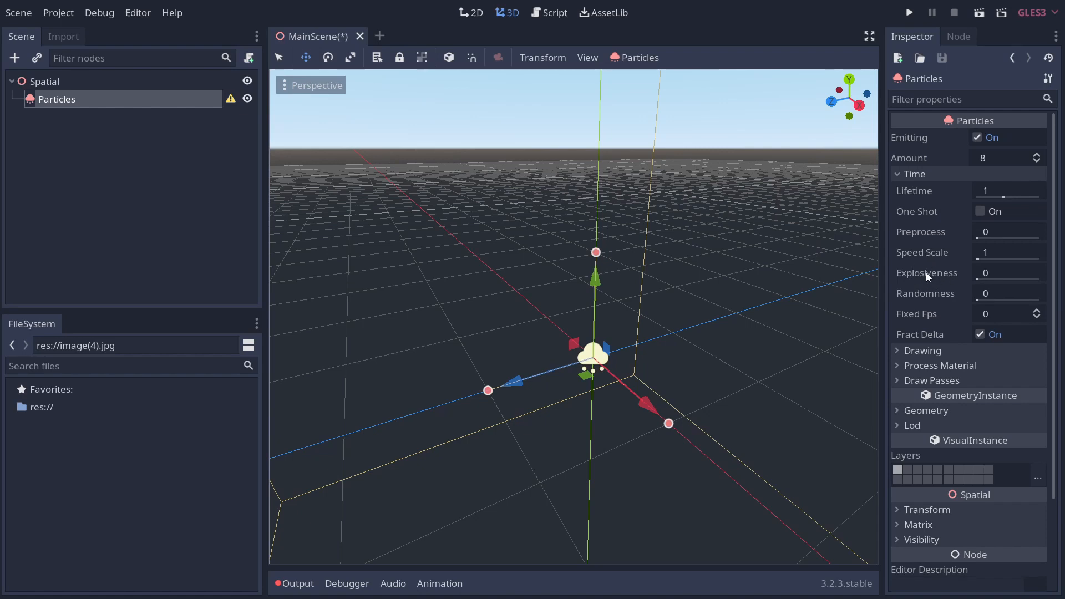
pyautogui.moveTo(922, 274)
pyautogui.click(935, 352)
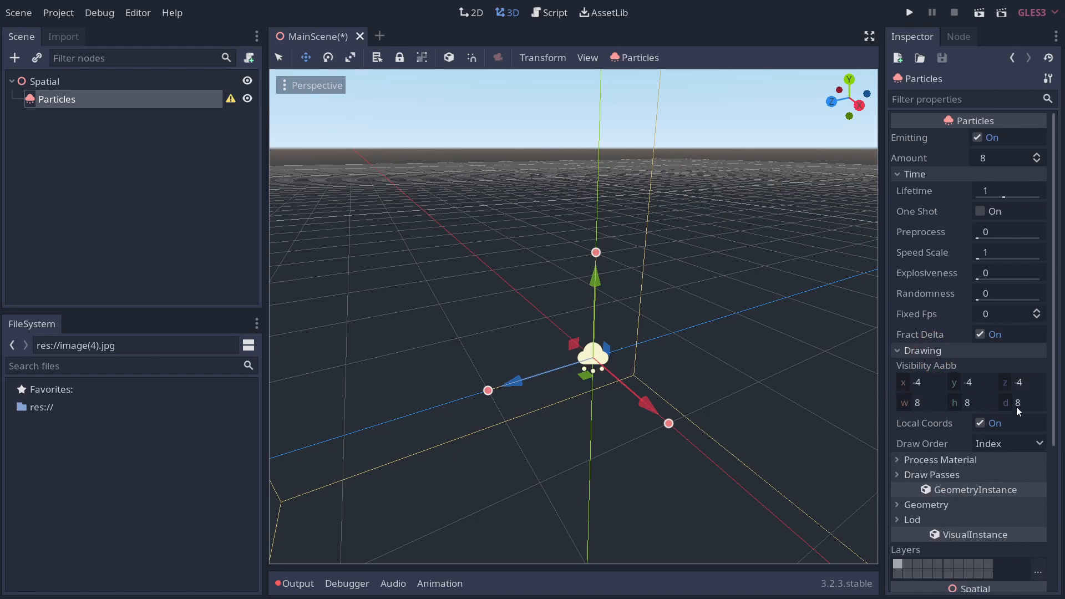
pyautogui.click(990, 443)
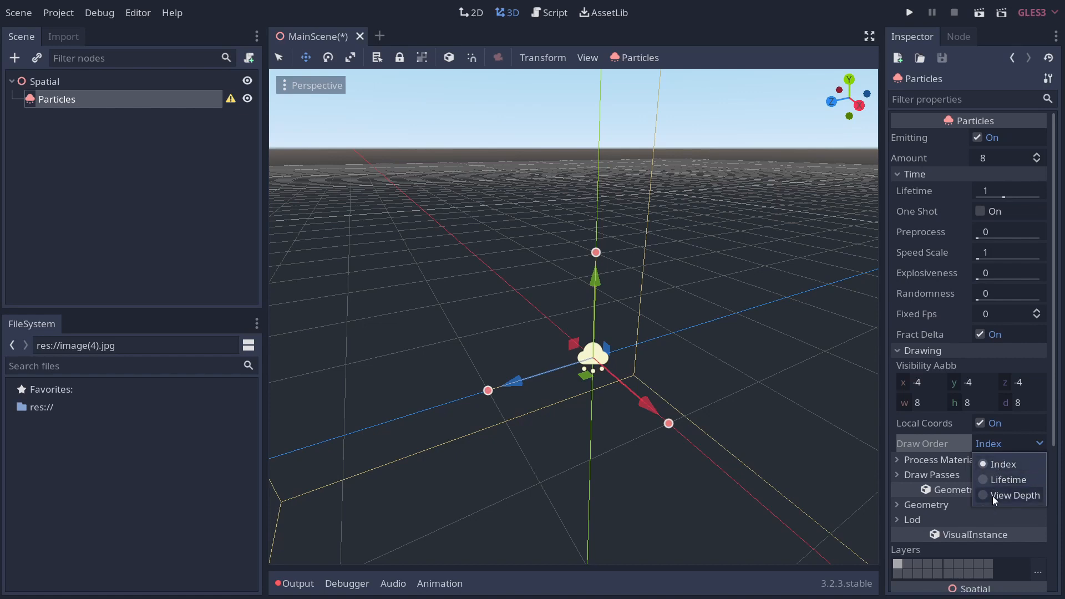
pyautogui.click(931, 461)
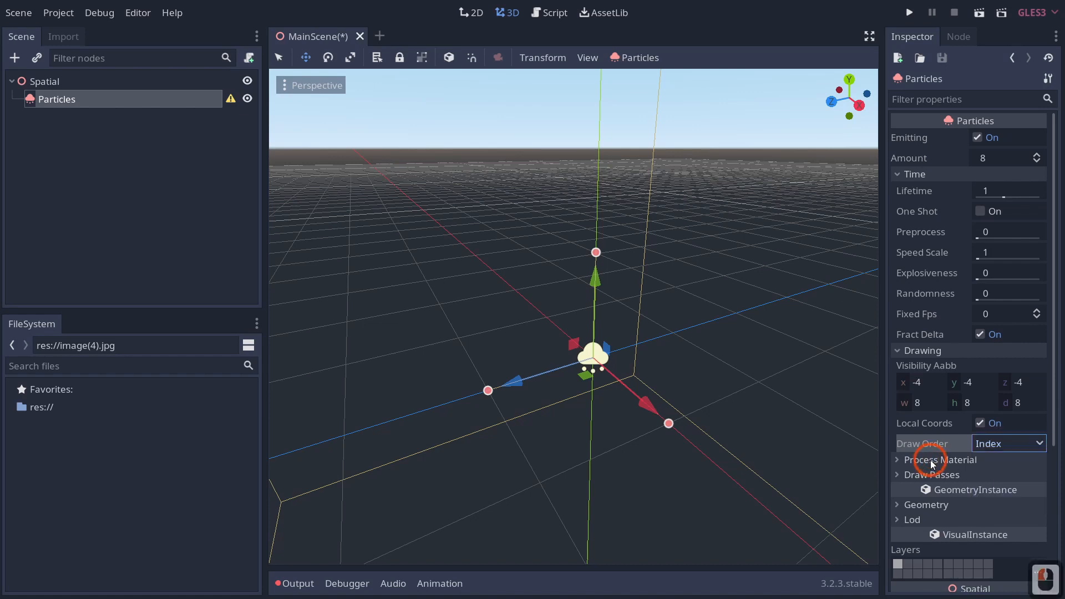
# Assign a new ParticlesMaterial as the node's process material and open its properties
pyautogui.click(900, 460)
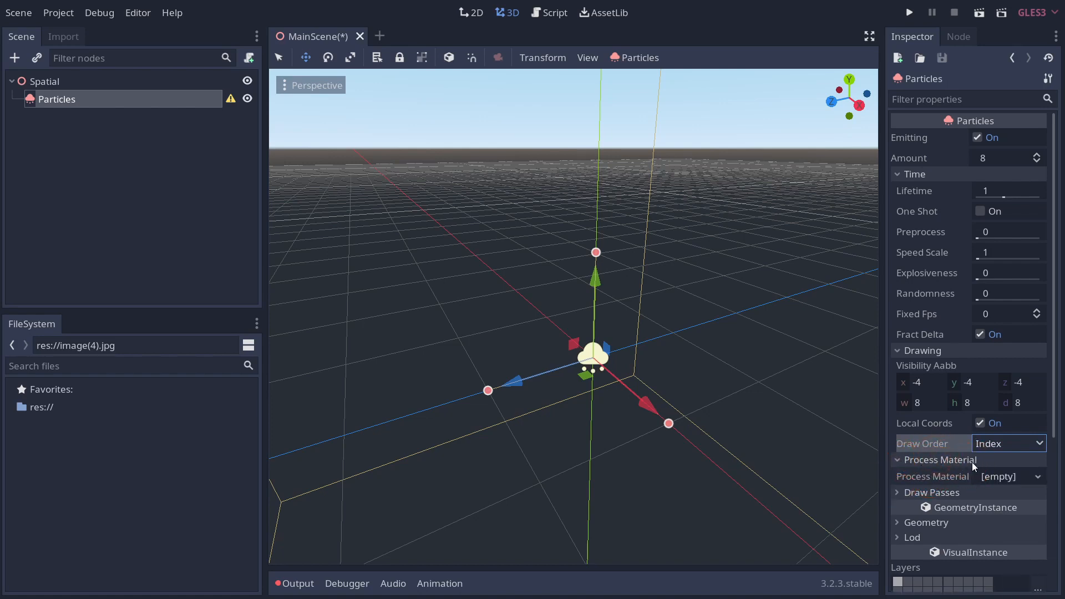
pyautogui.moveTo(953, 478)
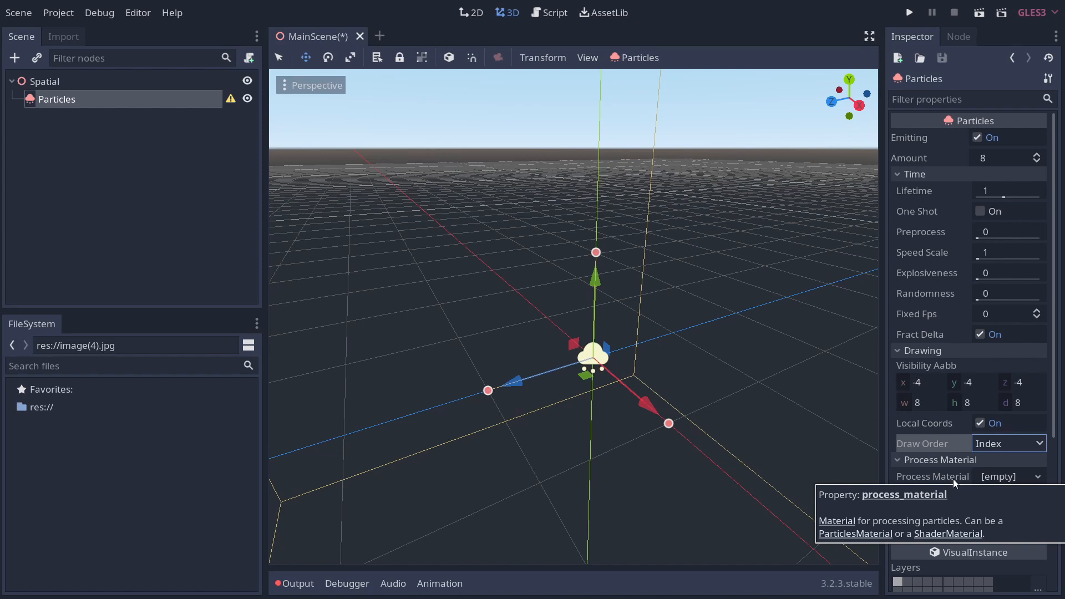
pyautogui.click(1005, 478)
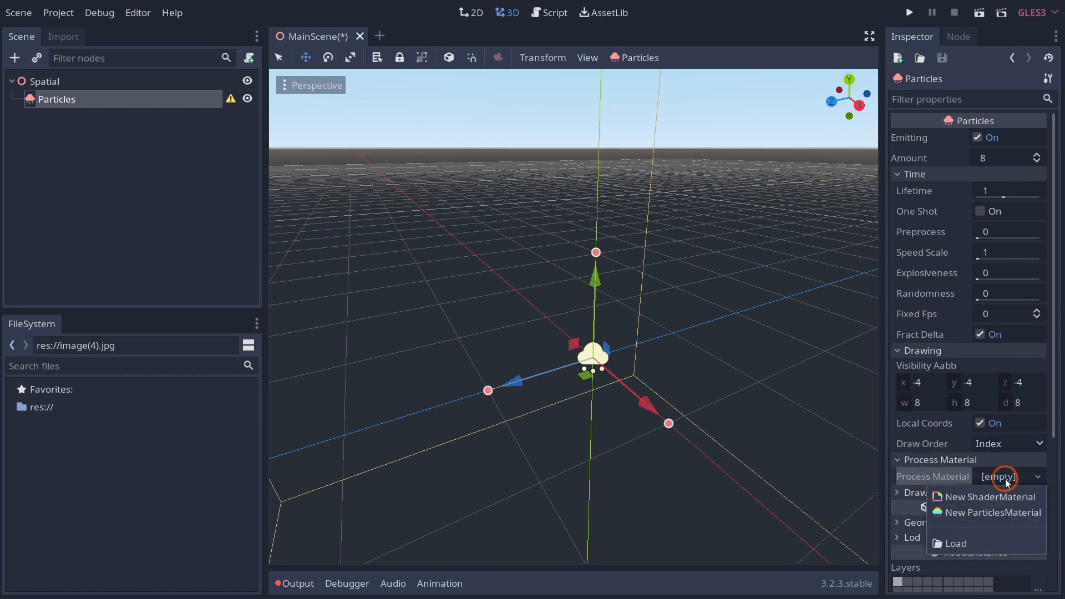
pyautogui.click(981, 511)
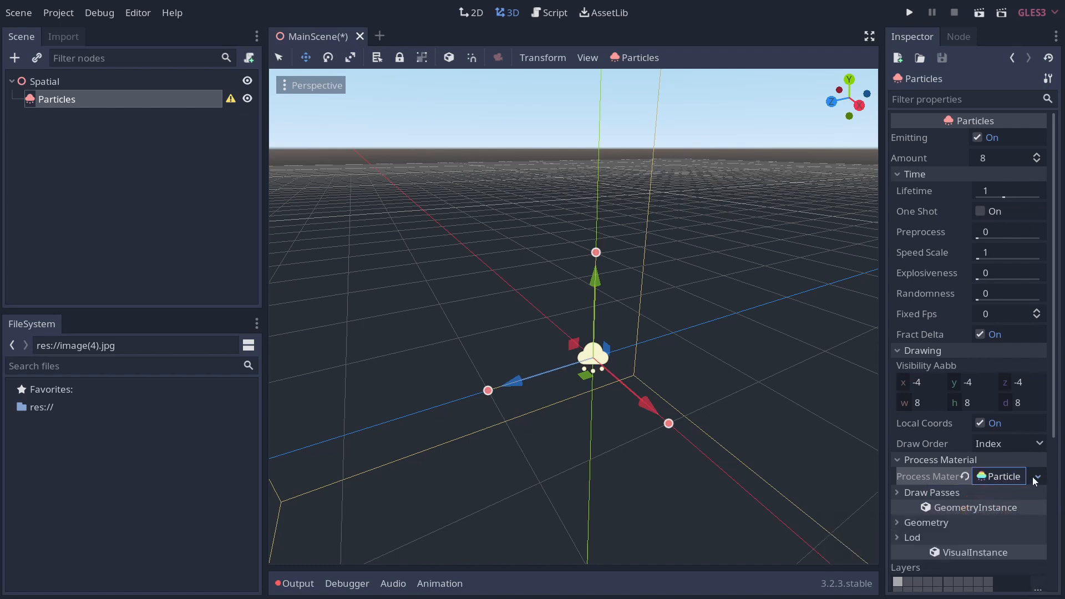
pyautogui.click(1013, 479)
pyautogui.scroll(-3, 955, 461)
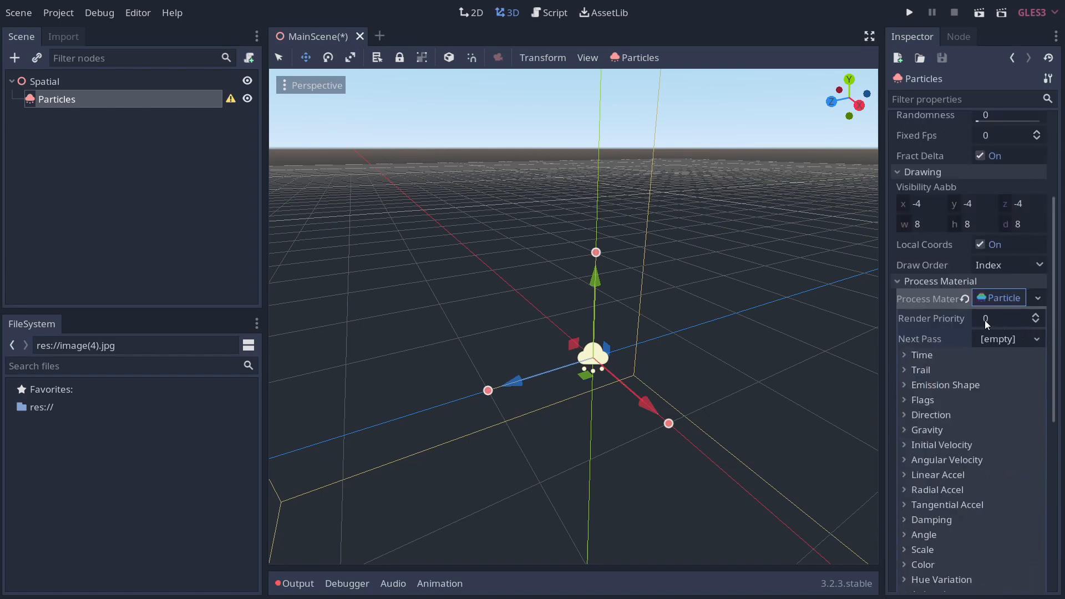
# Review the material's next-pass options and Time settings, and show the Draw Passes settings with Process Material collapsed
pyautogui.click(991, 341)
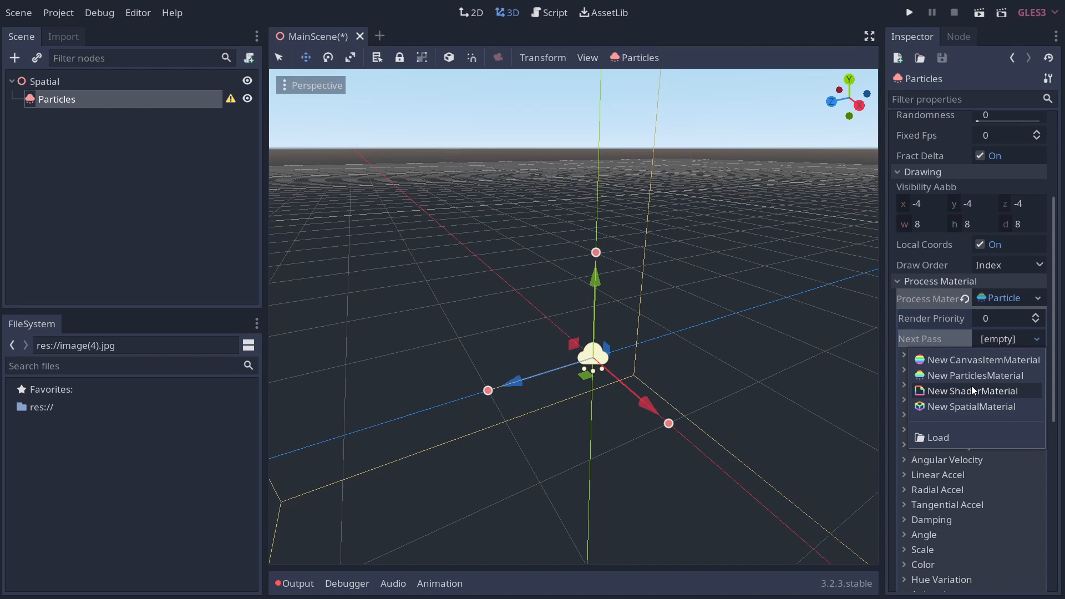
pyautogui.click(907, 350)
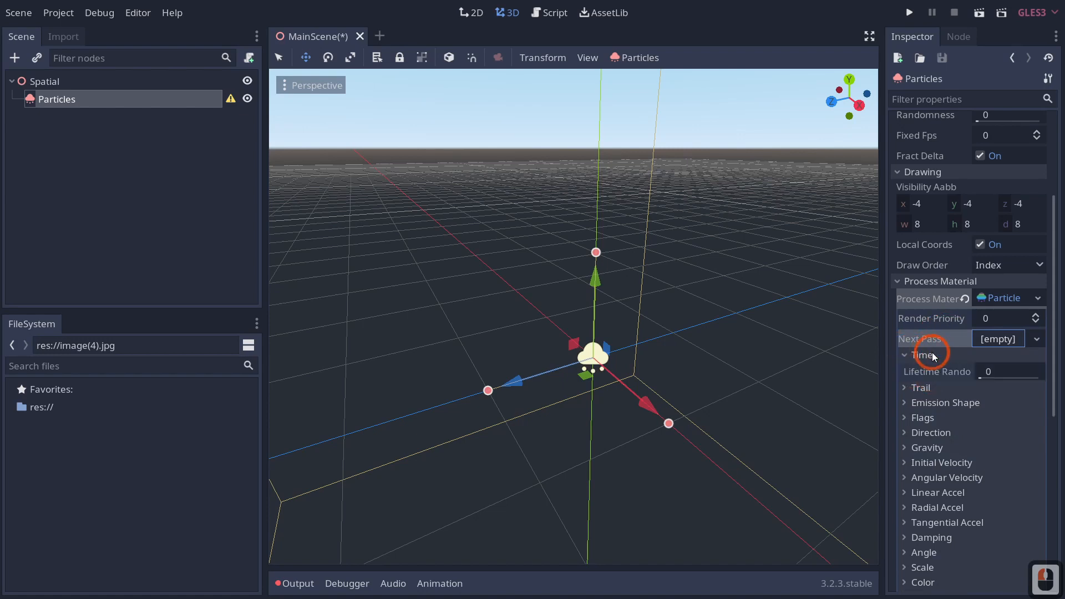
pyautogui.scroll(-2, 936, 345)
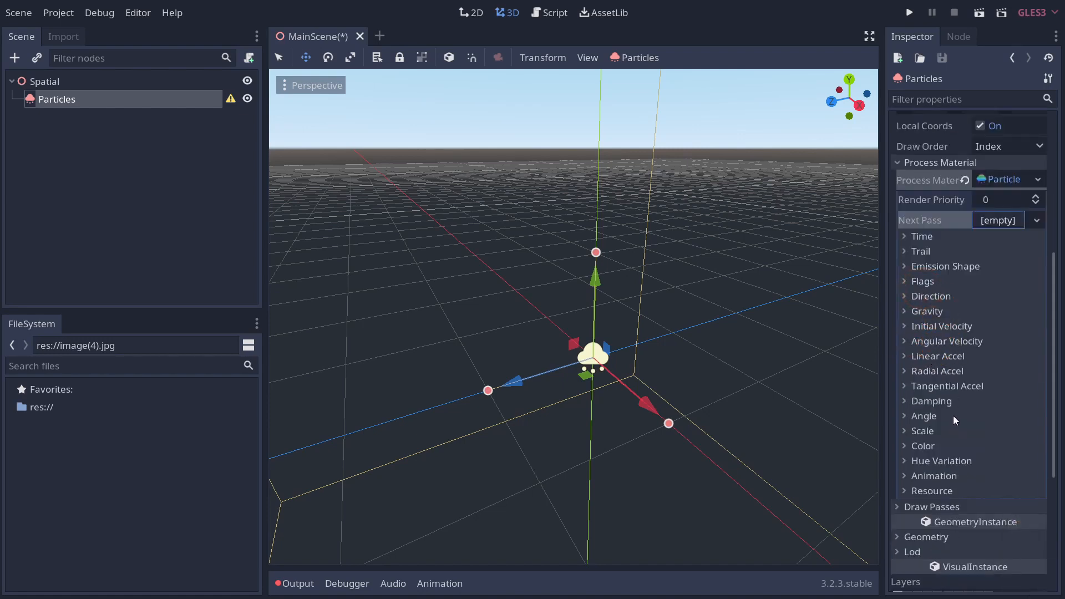
pyautogui.click(933, 505)
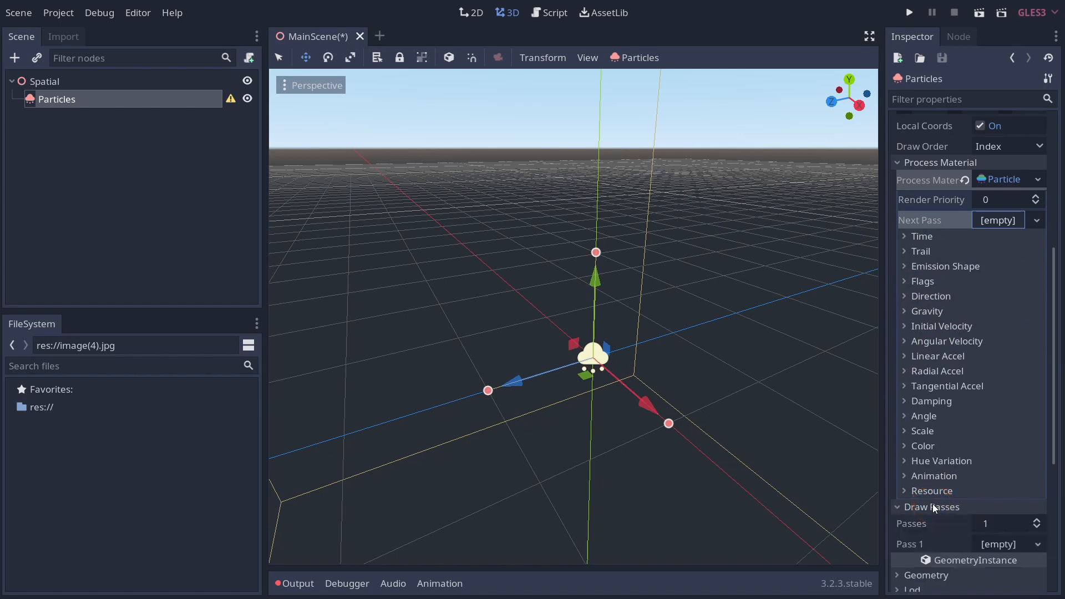
pyautogui.click(933, 162)
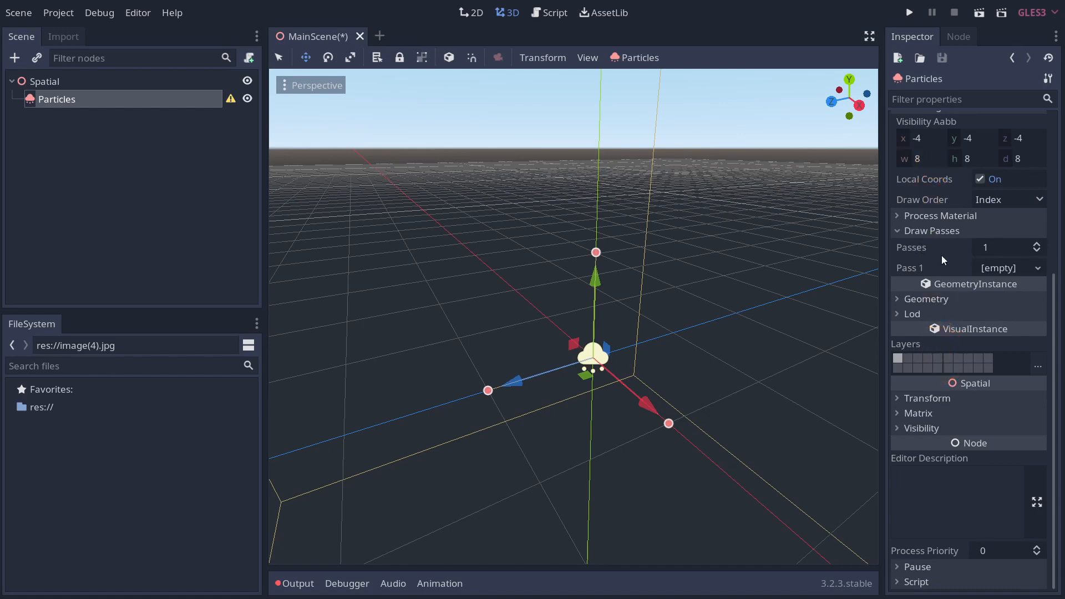
# Assign a new ArrayMesh to draw pass 1 and open its mesh and Resource properties
pyautogui.click(1036, 268)
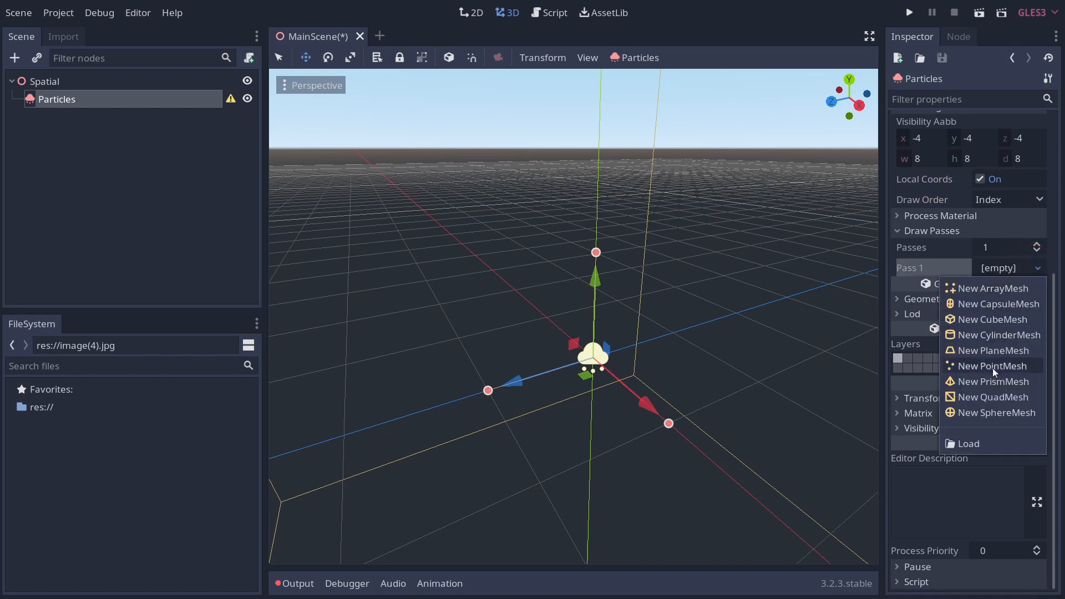
pyautogui.click(1010, 293)
pyautogui.click(1012, 275)
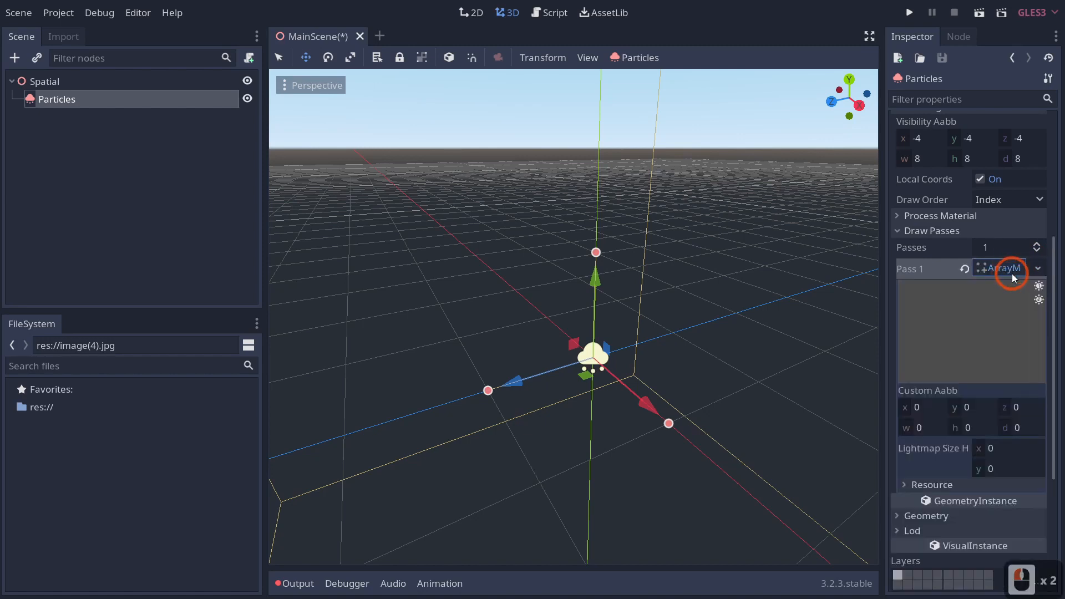
pyautogui.click(943, 485)
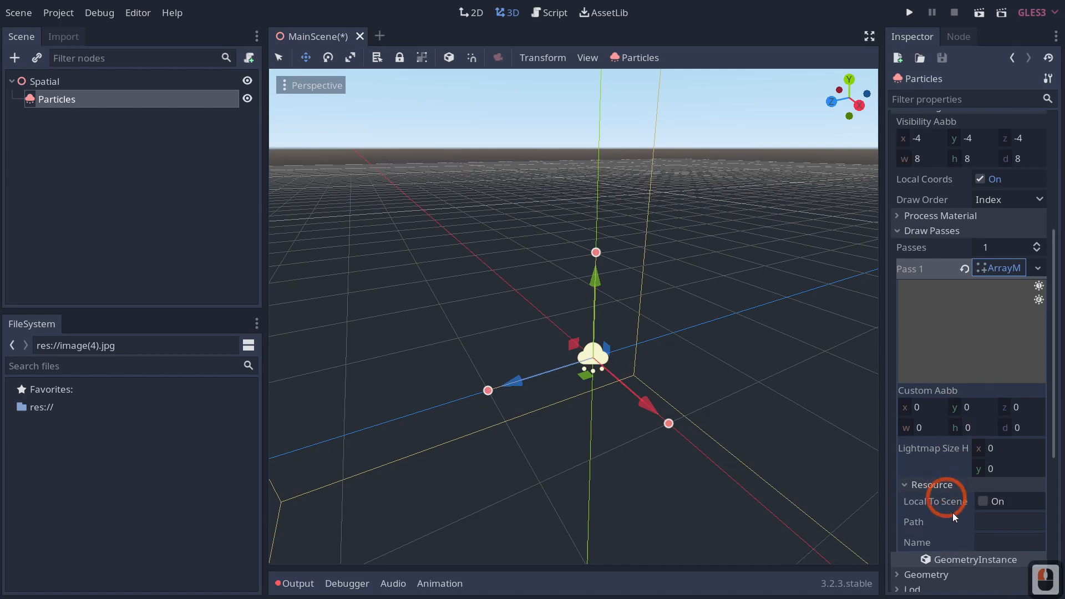
pyautogui.click(953, 500)
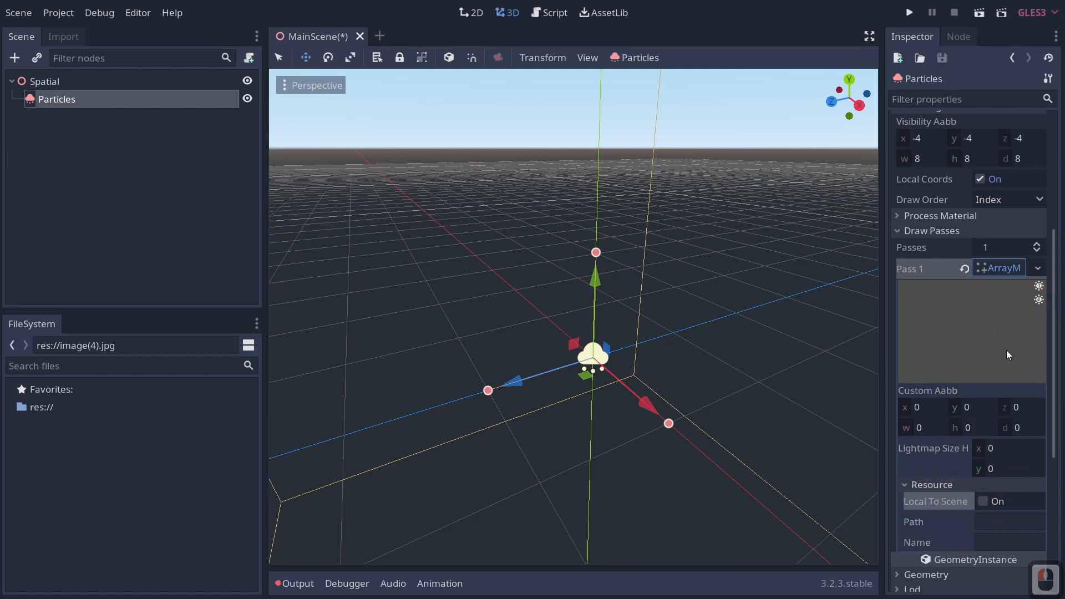
# Replace the mesh in draw pass 1 with a new CapsuleMesh
pyautogui.click(1037, 269)
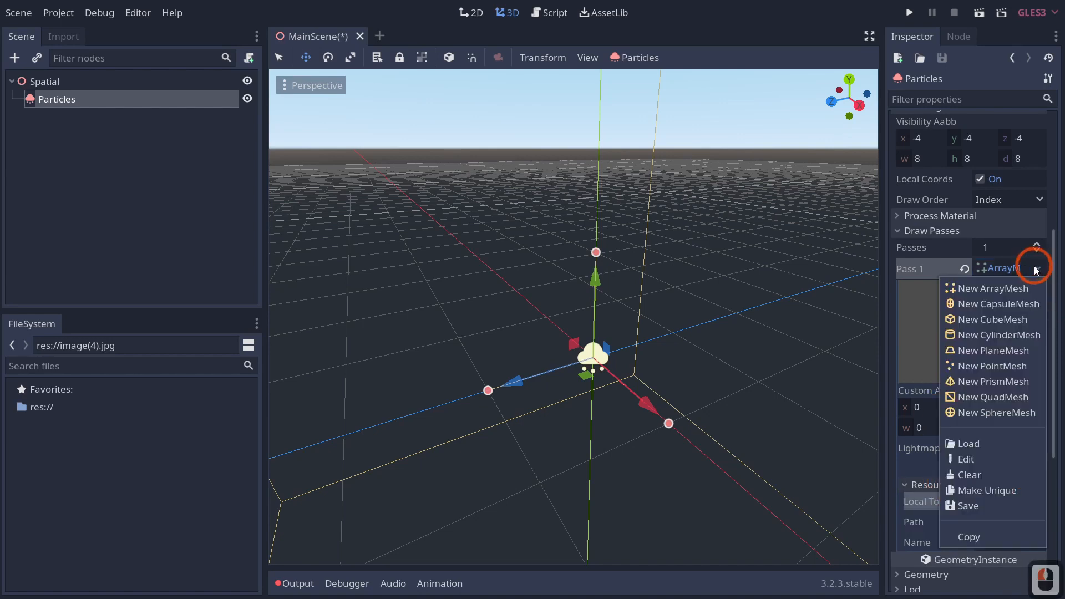
pyautogui.click(999, 303)
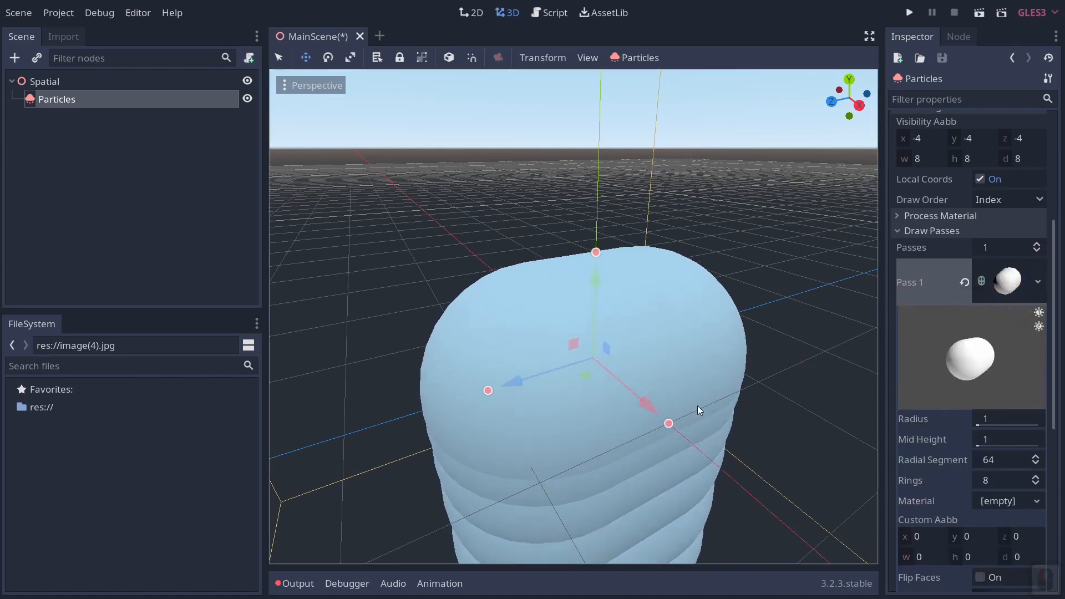
pyautogui.scroll(-4, 697, 405)
pyautogui.moveTo(691, 440); pyautogui.dragTo(682, 411, button='middle')
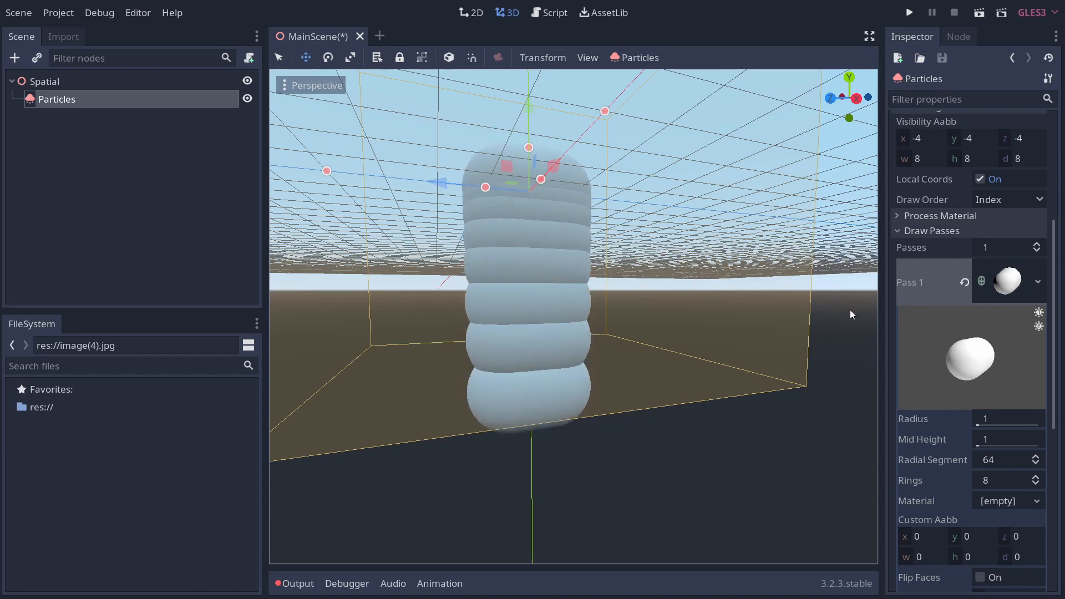
# Set the pass 1 capsule mesh to radius 0.302, 4 radial segments and 1 ring
pyautogui.moveTo(978, 425); pyautogui.dragTo(993, 499)
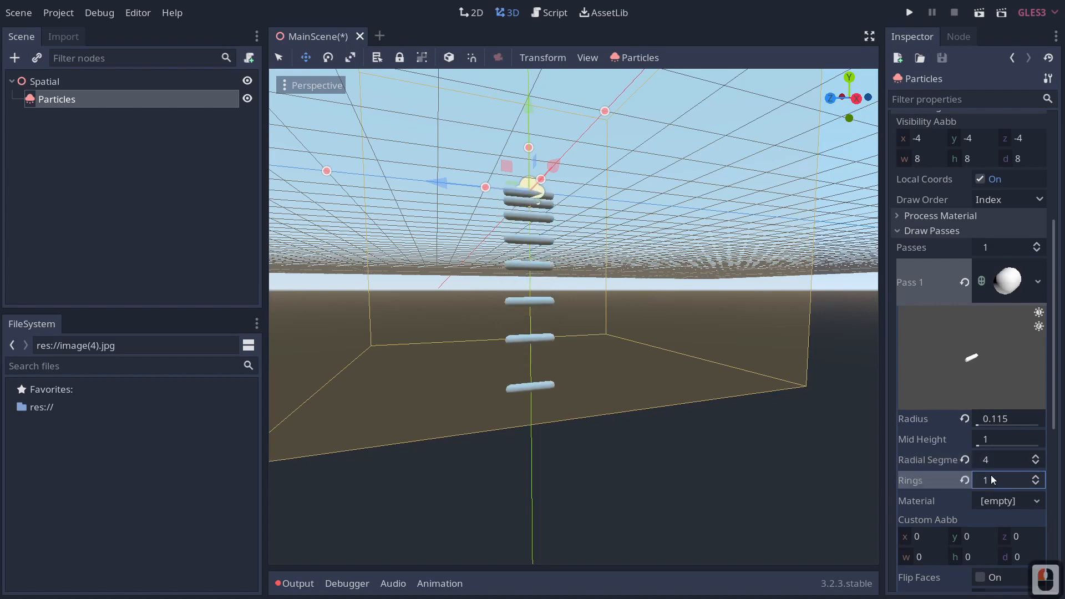
pyautogui.scroll(6, 704, 386)
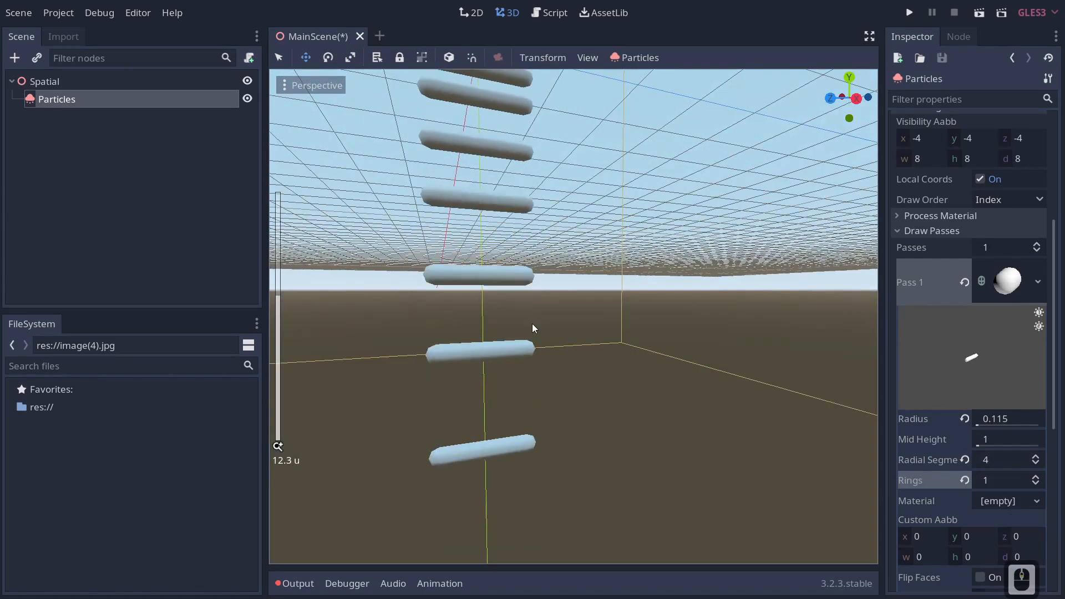
pyautogui.click(995, 420)
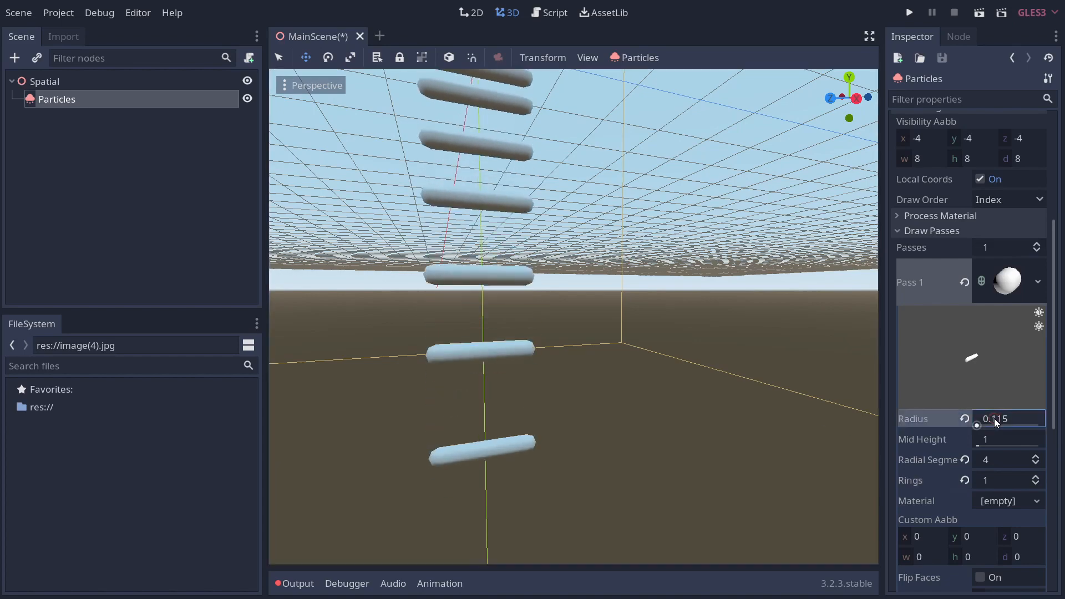
pyautogui.moveTo(994, 419); pyautogui.dragTo(1064, 419)
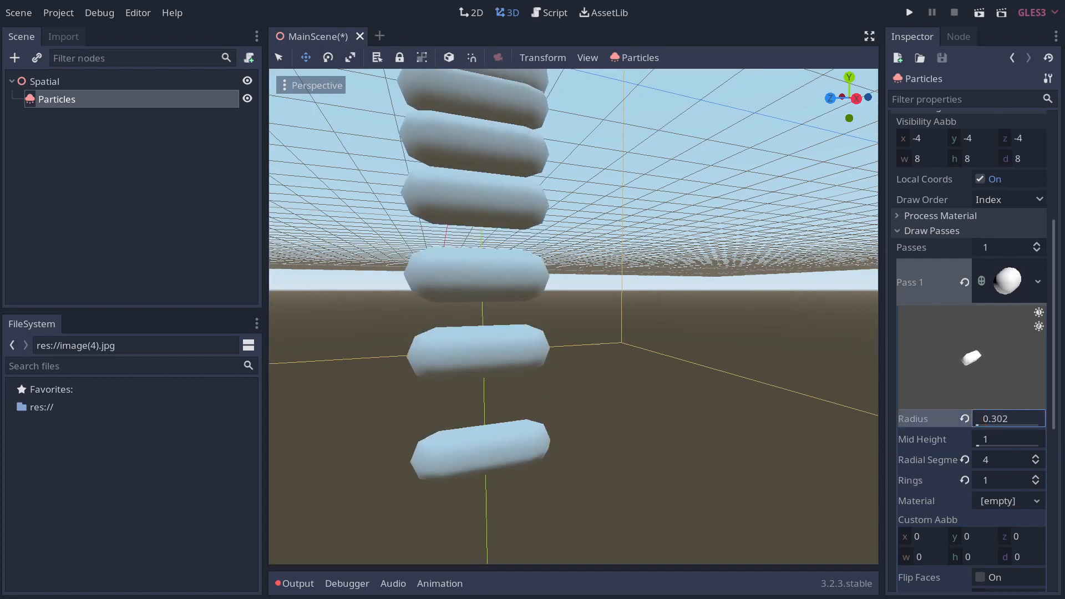
# Try moving the particles' visibility box along Y to about -1.792 and undo the move
pyautogui.scroll(-2, 640, 342)
pyautogui.moveTo(640, 341); pyautogui.dragTo(510, 306, button='middle')
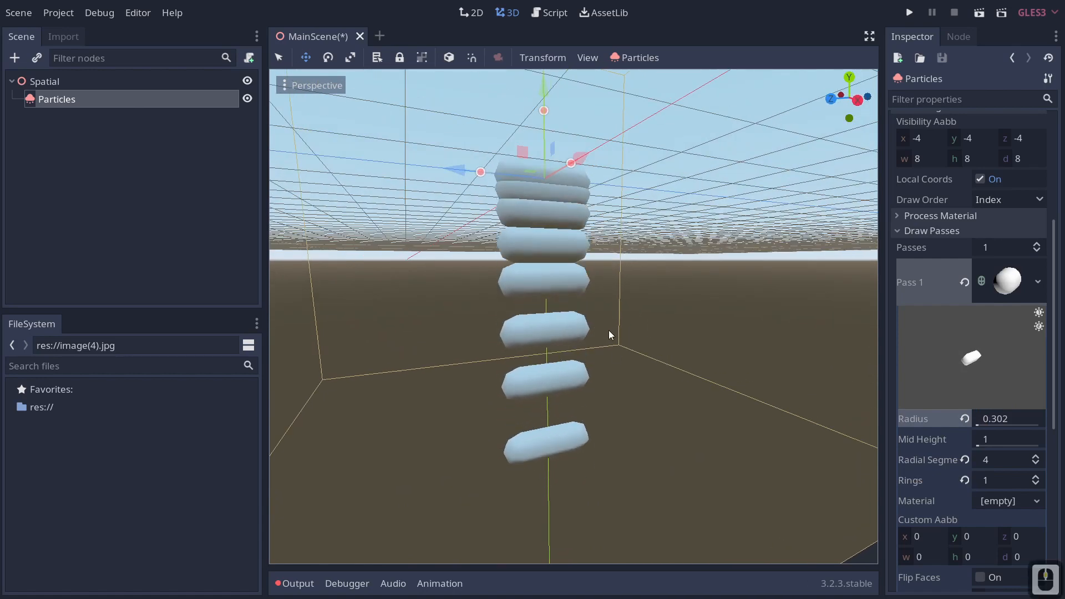
pyautogui.moveTo(548, 109); pyautogui.dragTo(549, 77)
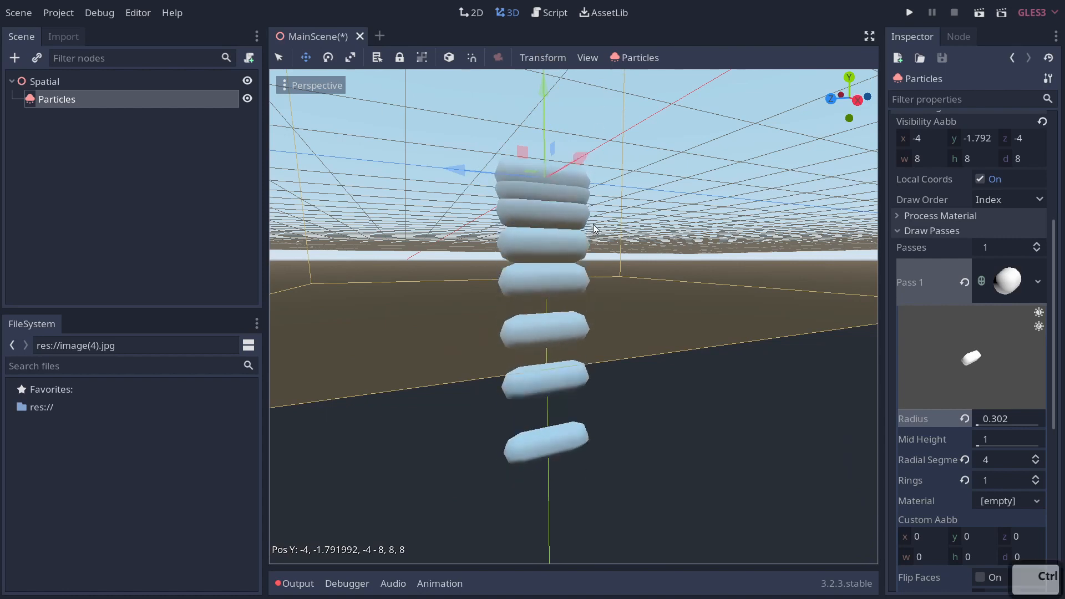
pyautogui.hotkey('ctrl', 'z')
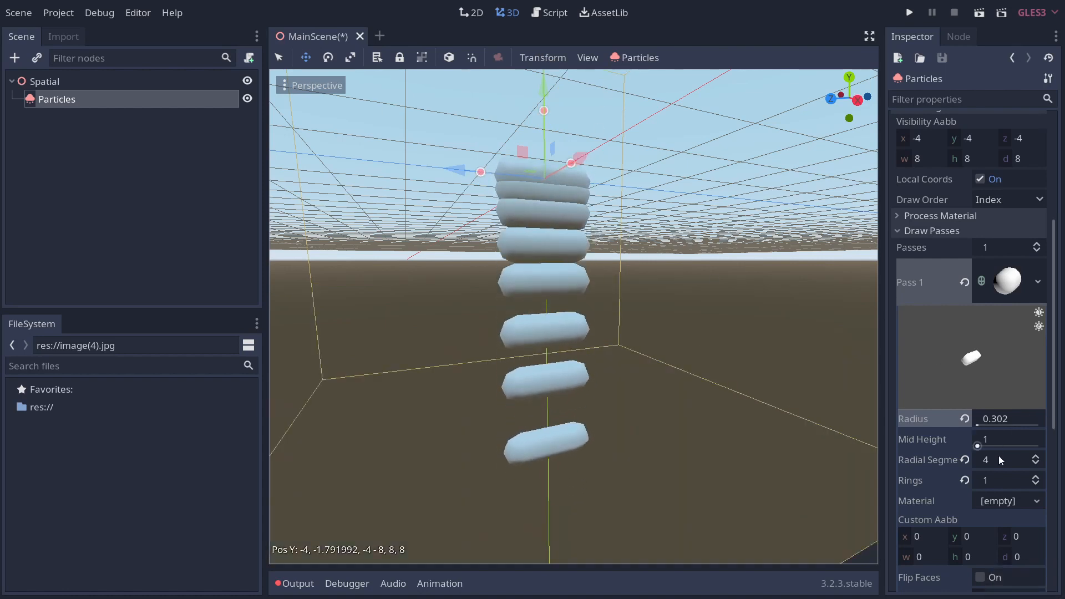
# Try a new PlaneMesh in draw pass 1 and replace it with a new QuadMesh
pyautogui.scroll(-2, 982, 381)
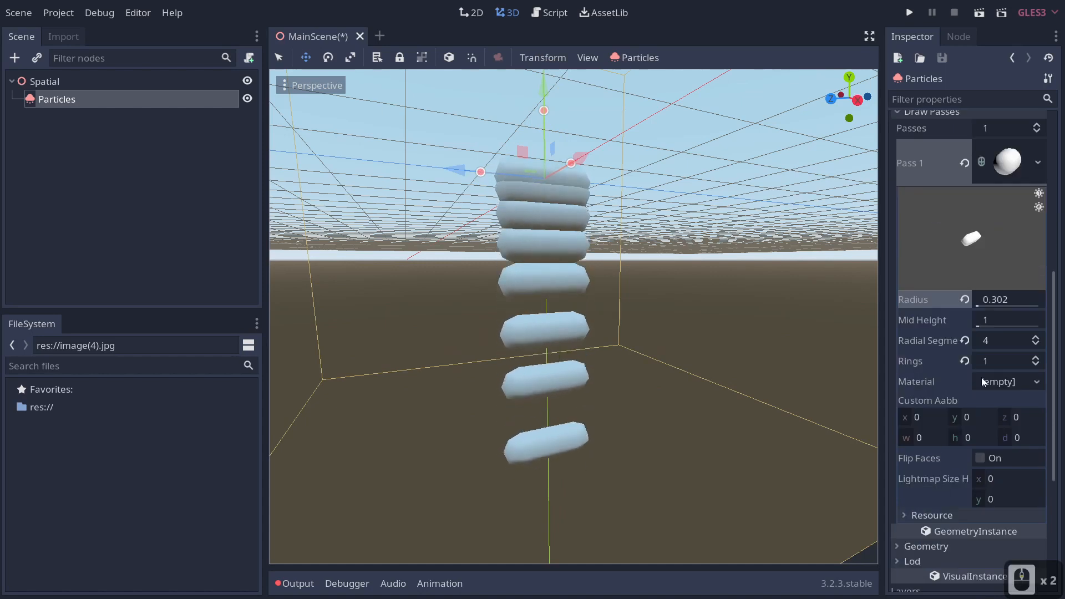
pyautogui.click(1021, 161)
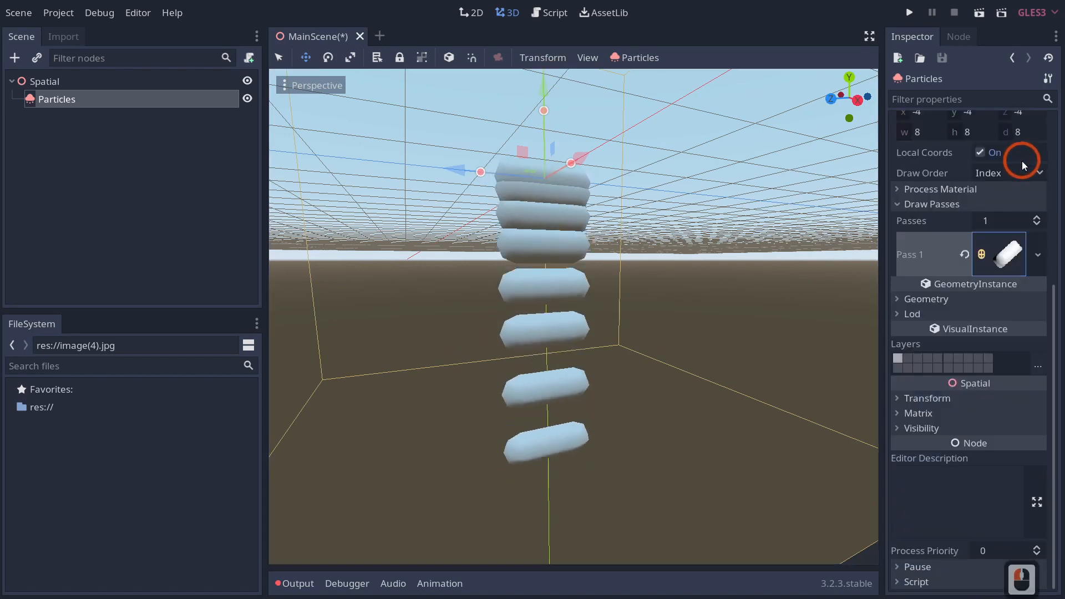
pyautogui.click(1035, 257)
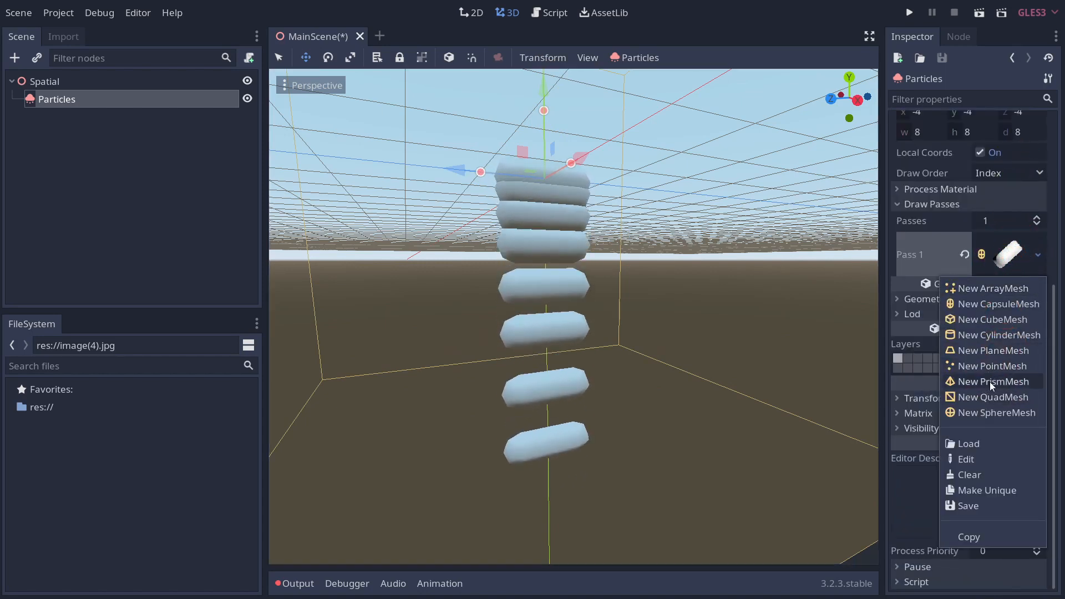
pyautogui.click(975, 353)
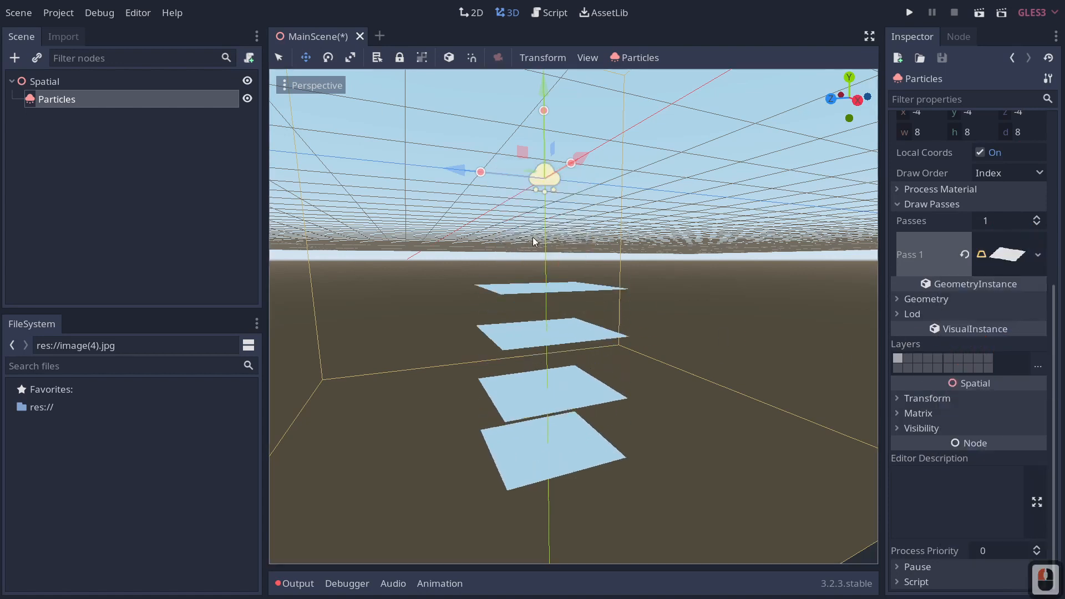
pyautogui.click(1037, 255)
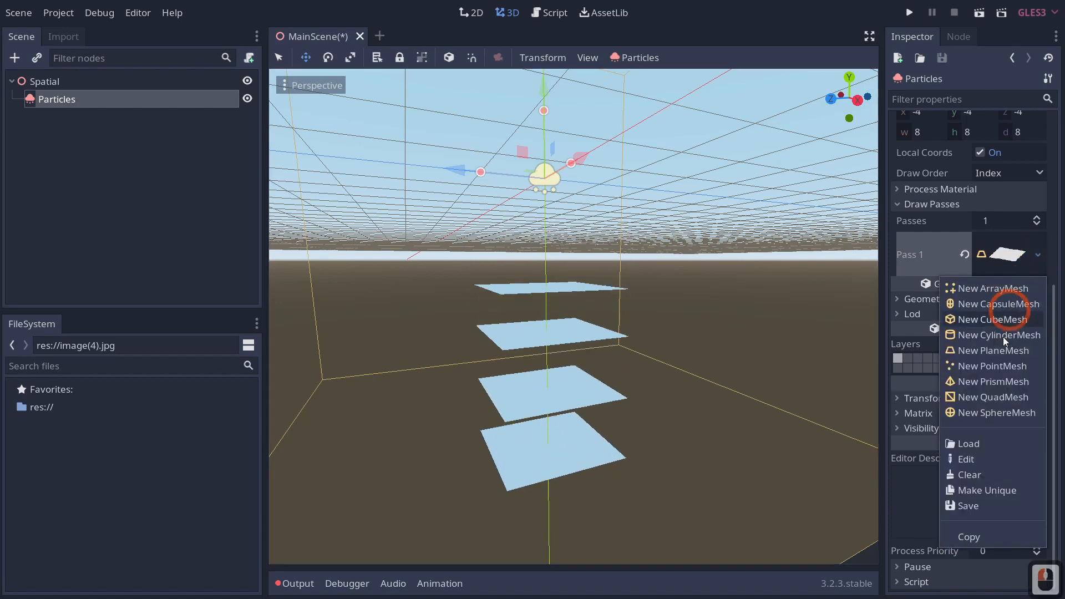
pyautogui.click(996, 398)
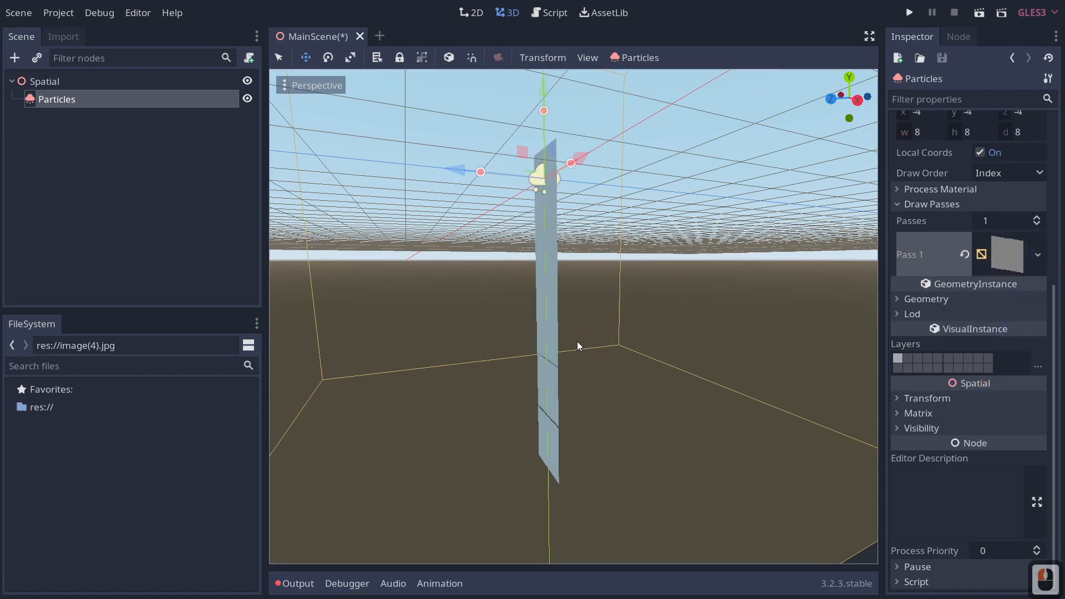
# Examine the falling quad particles face-on in the 3D view
pyautogui.moveTo(577, 346); pyautogui.dragTo(635, 280, button='right')
pyautogui.press('a')
pyautogui.press('a')
pyautogui.press('a')
pyautogui.press('a')
pyautogui.press('a')
pyautogui.press('a')
pyautogui.press('a')
pyautogui.press('a')
pyautogui.press('a')
pyautogui.press('a')
pyautogui.press('a')
pyautogui.press('s')
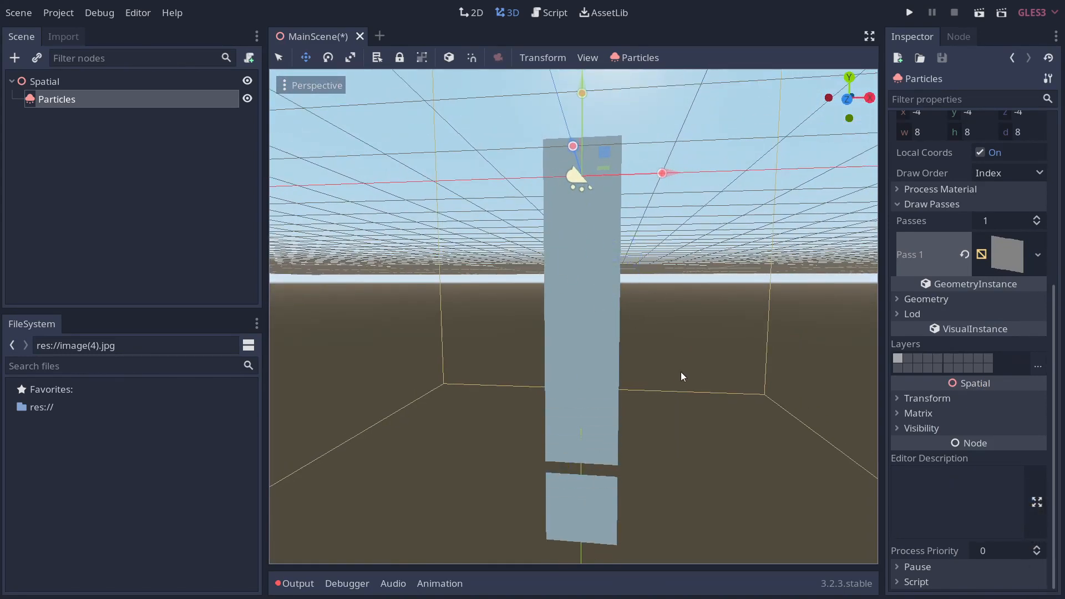
# Expand the process material and assign a new ParticlesMaterial as its next pass, showing that material's properties
pyautogui.scroll(2, 951, 299)
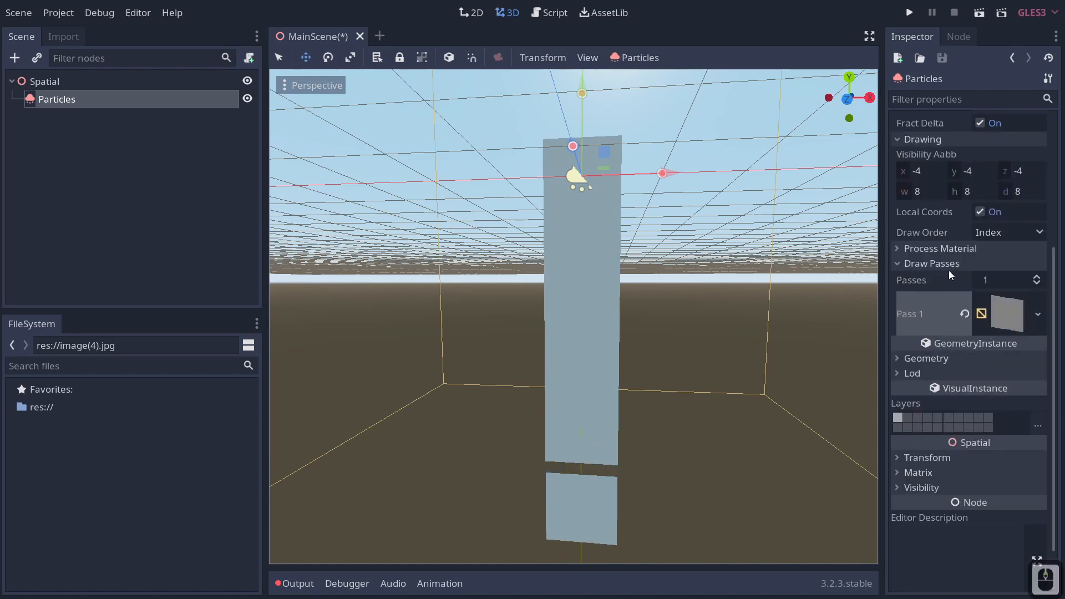
pyautogui.click(942, 252)
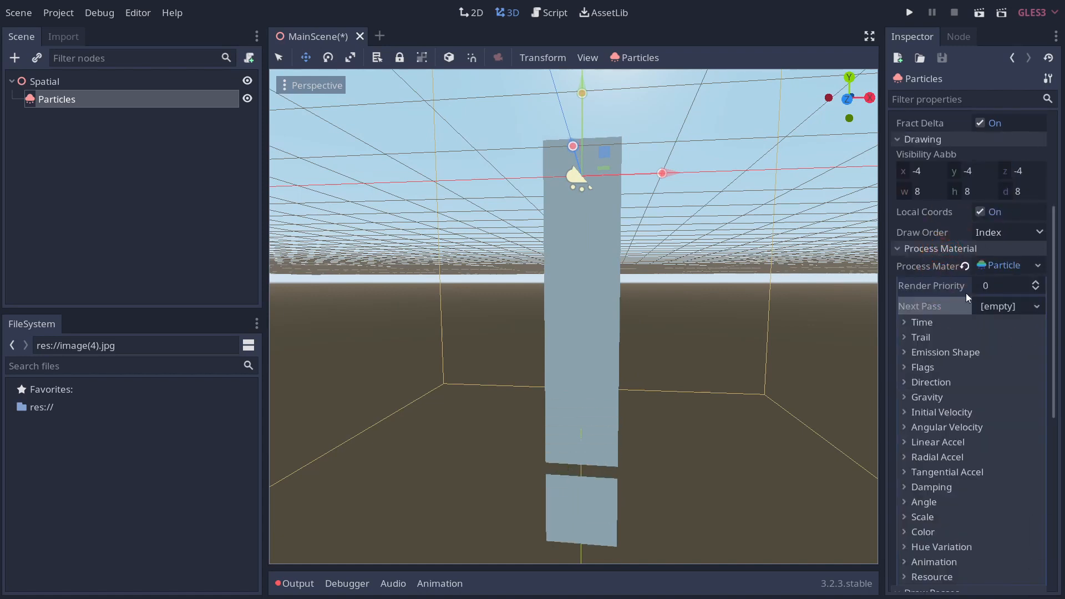
pyautogui.click(1029, 305)
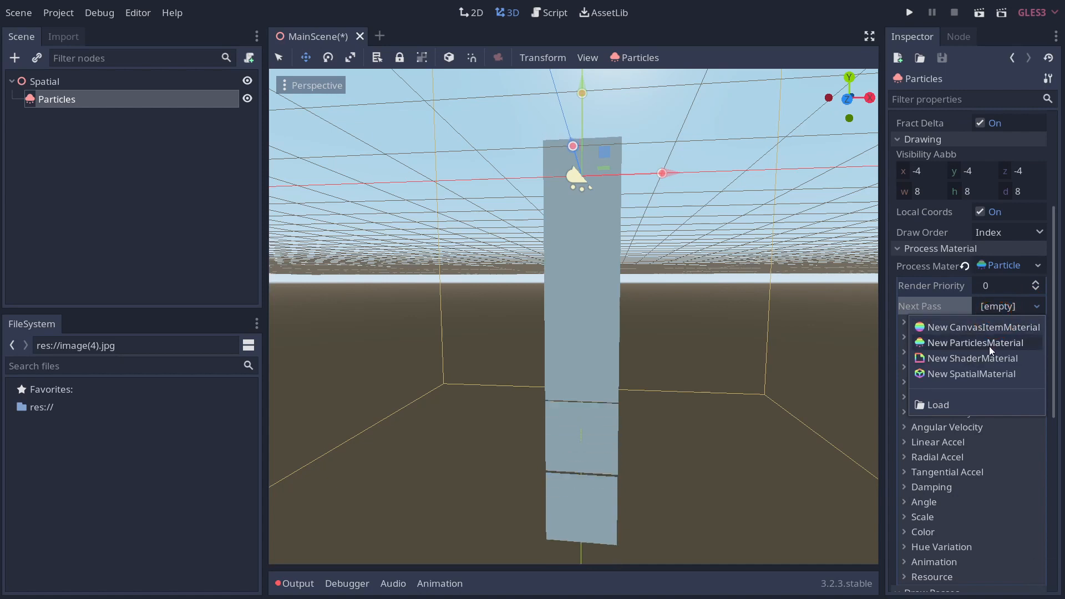
pyautogui.click(989, 346)
pyautogui.doubleClick(1007, 310)
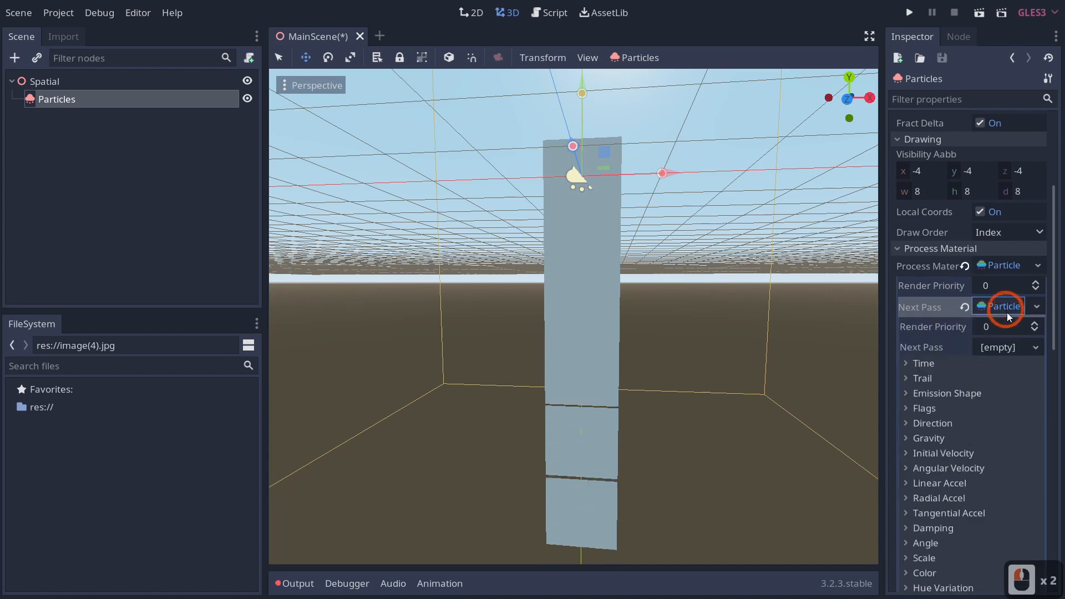
# Look over the next-pass material's property groups and clear the process material's next pass
pyautogui.scroll(-6, 987, 348)
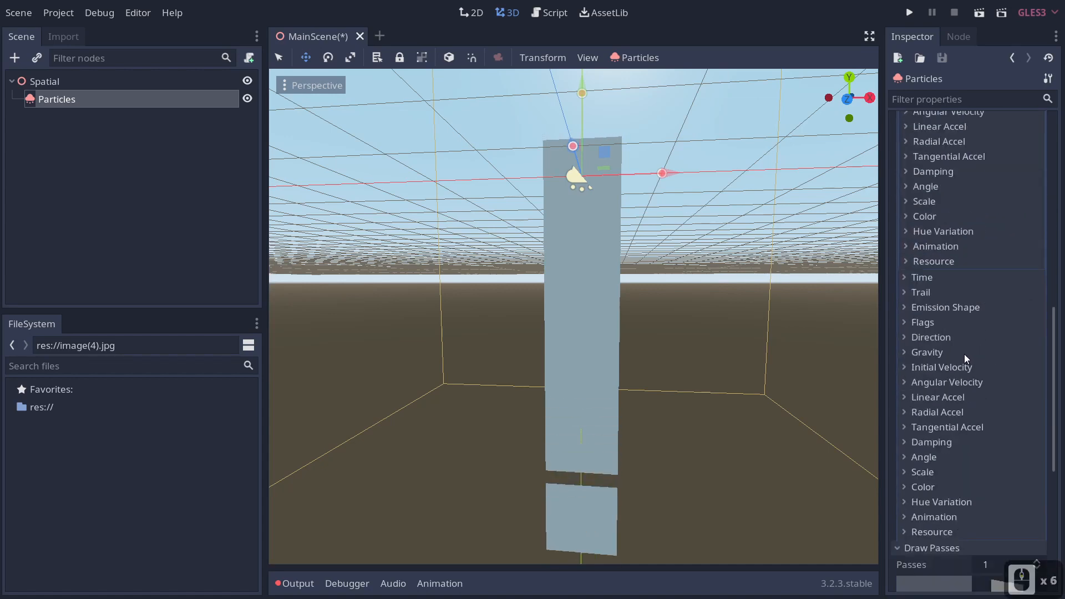
pyautogui.scroll(3, 964, 383)
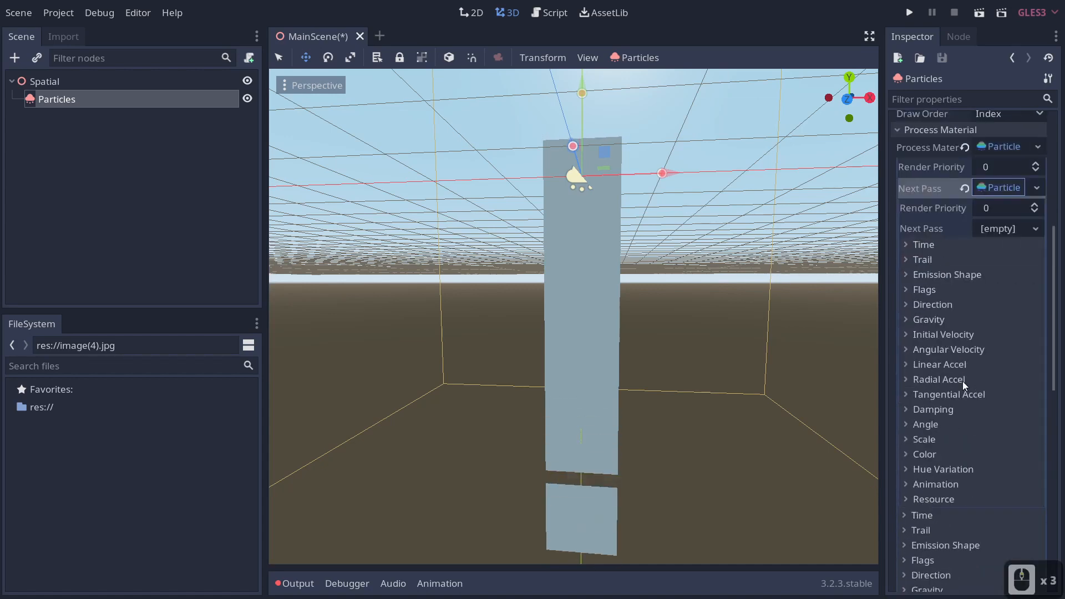
pyautogui.click(1020, 192)
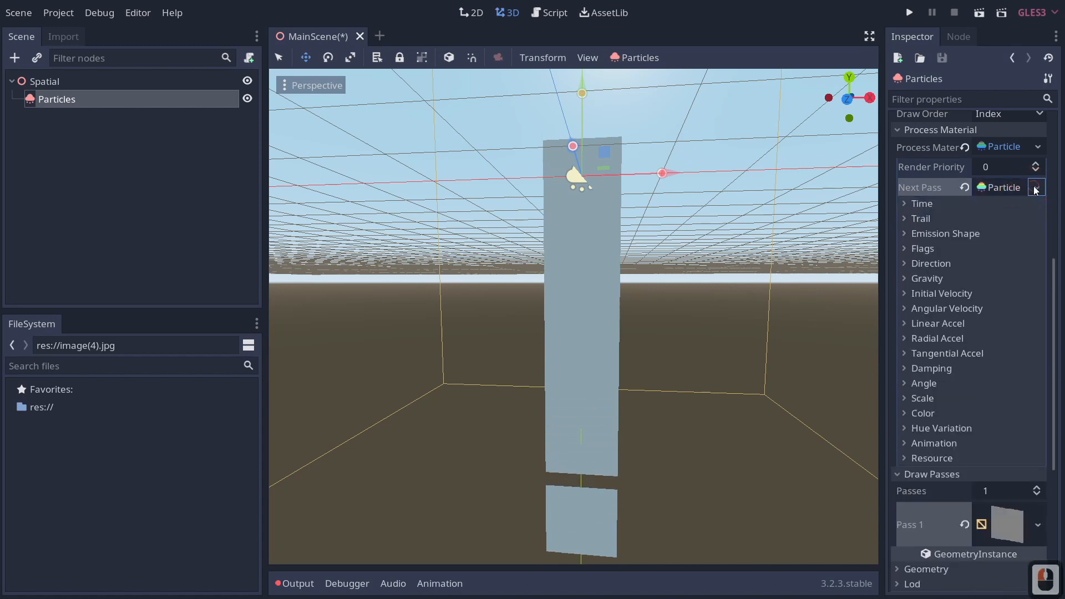
pyautogui.click(1035, 190)
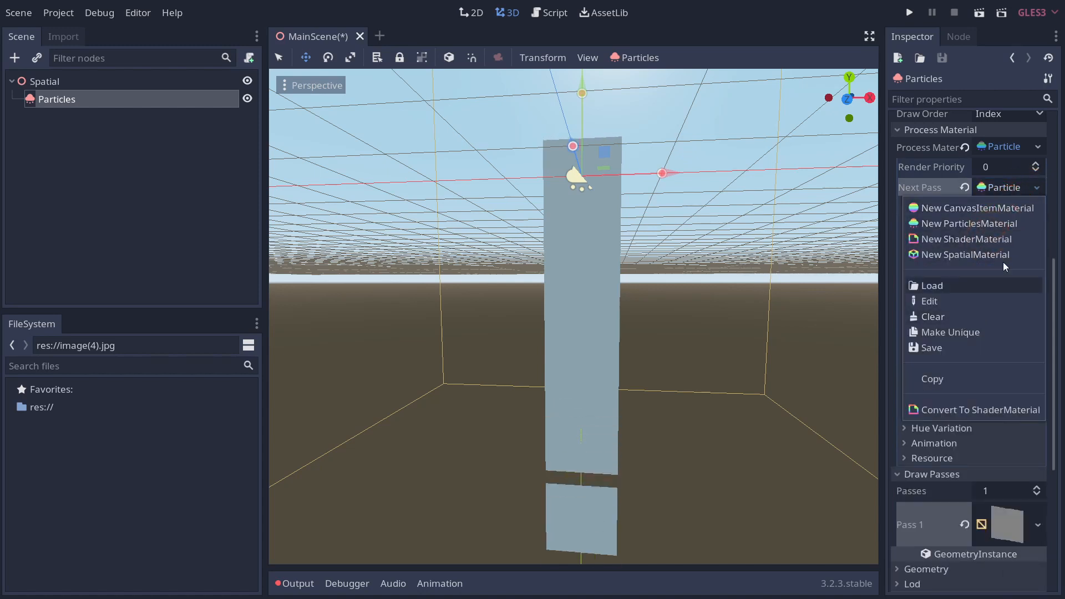
pyautogui.click(948, 314)
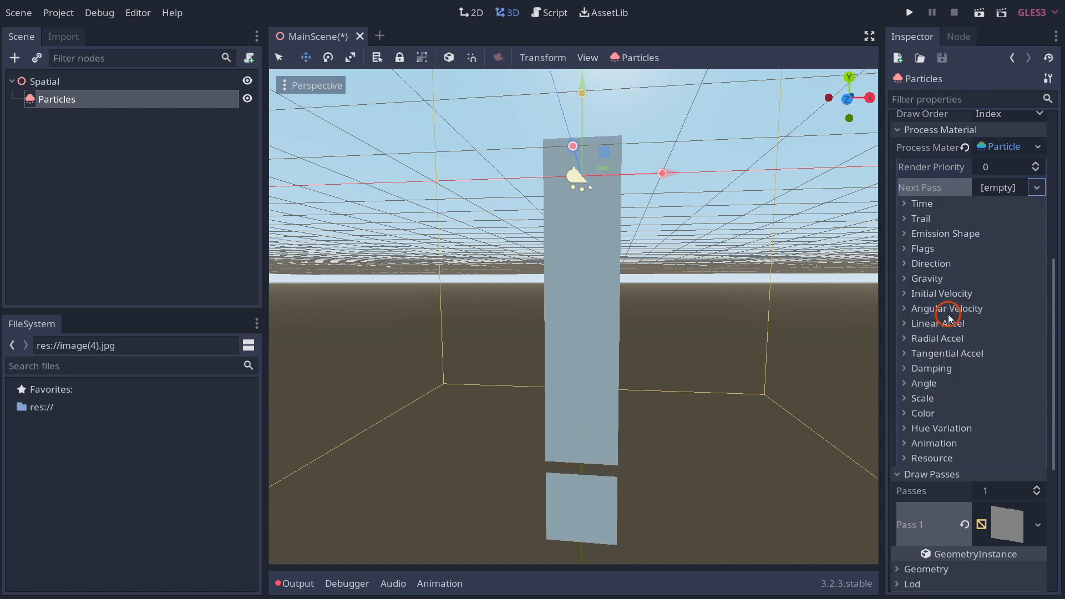
# Try a lifetime randomness of 0.98 in the process material's Time settings and reduce it to 0.48
pyautogui.click(926, 204)
pyautogui.click(981, 222)
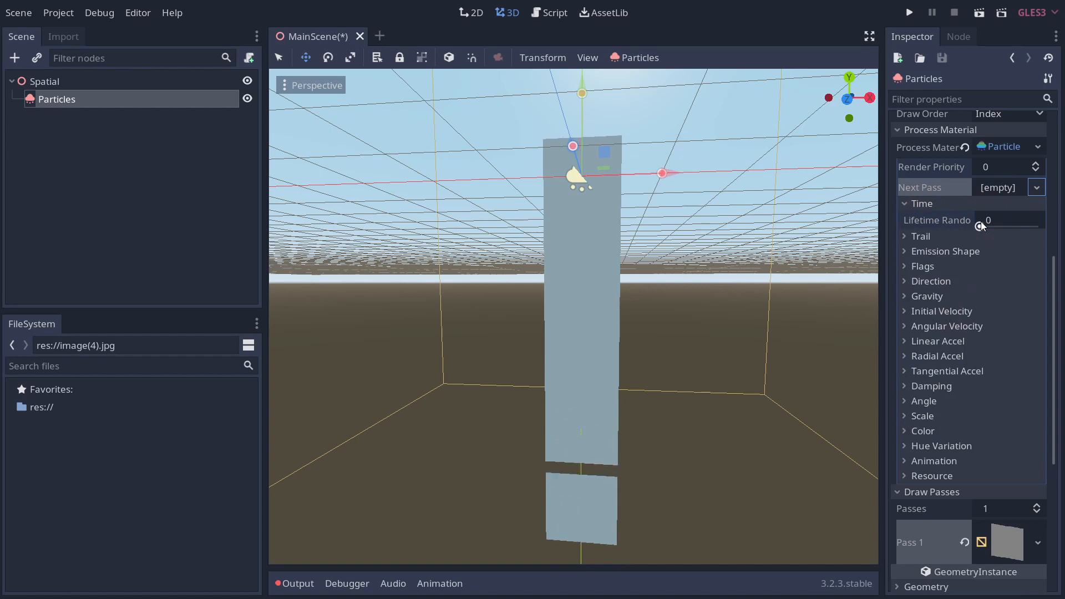
pyautogui.click(981, 222)
pyautogui.moveTo(981, 224); pyautogui.dragTo(1040, 229)
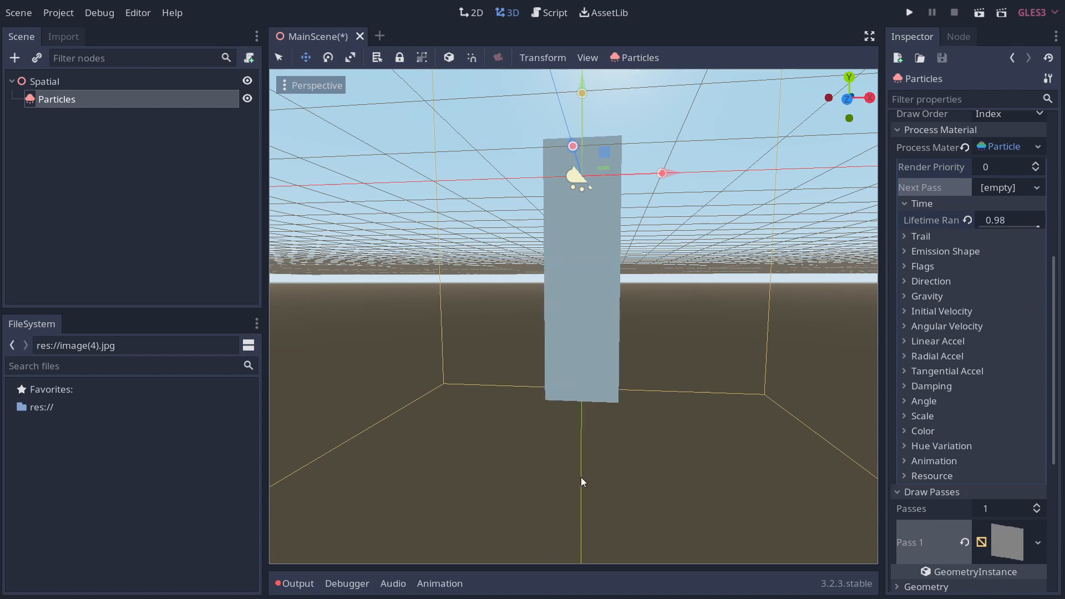
pyautogui.moveTo(1034, 226); pyautogui.dragTo(1008, 227)
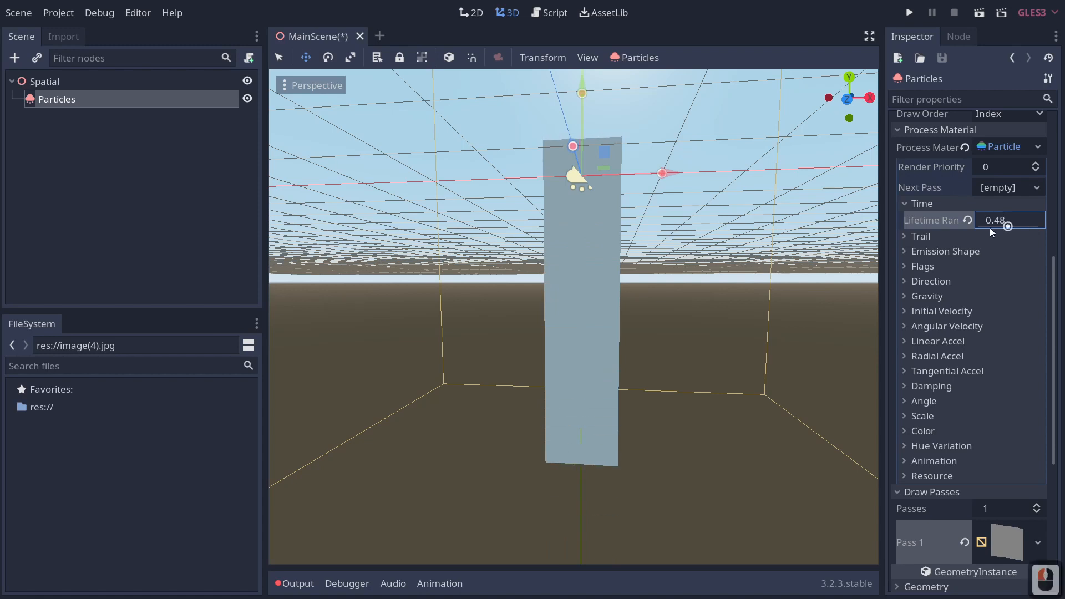
# Assign a new CurveTexture as the trail's size modifier and open the texture's properties
pyautogui.click(910, 236)
pyautogui.click(1007, 274)
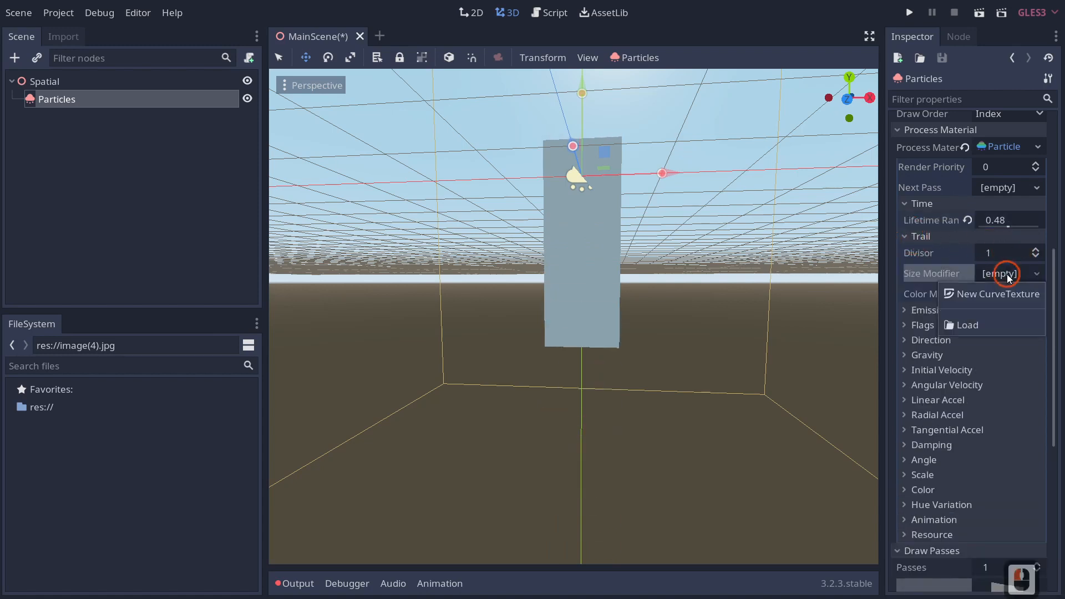
pyautogui.click(999, 294)
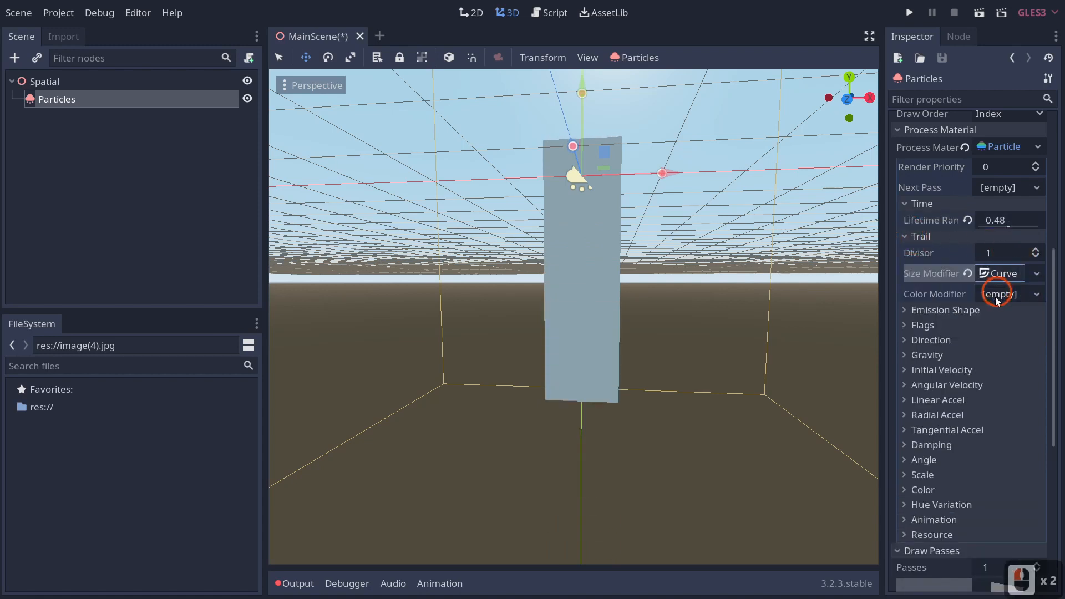
pyautogui.rightClick(1022, 275)
pyautogui.click(1001, 334)
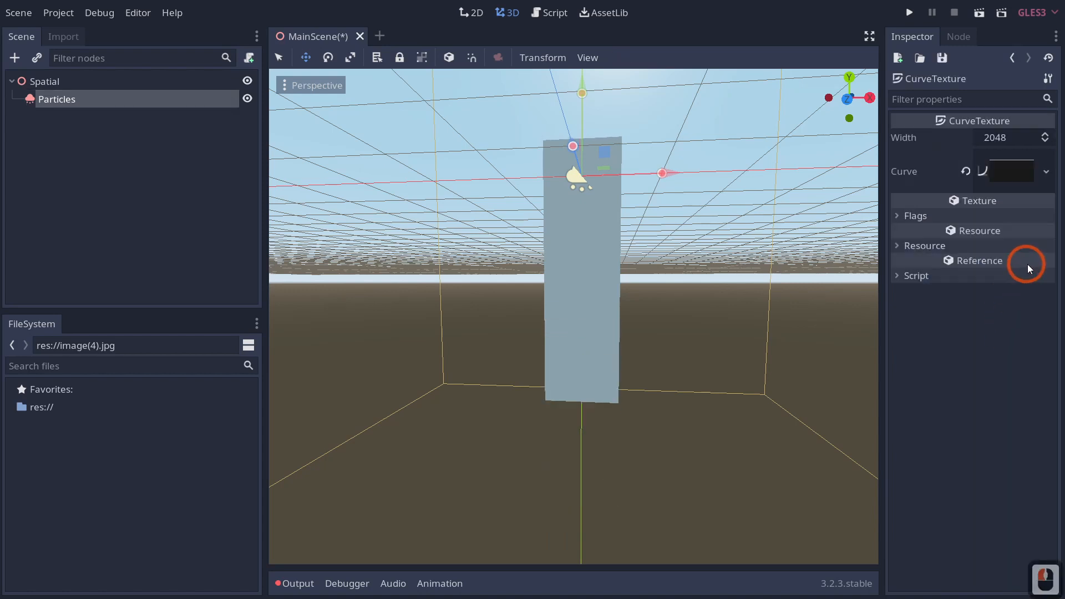
# Return to the Particles node's properties and clear the trail's size modifier
pyautogui.click(1012, 58)
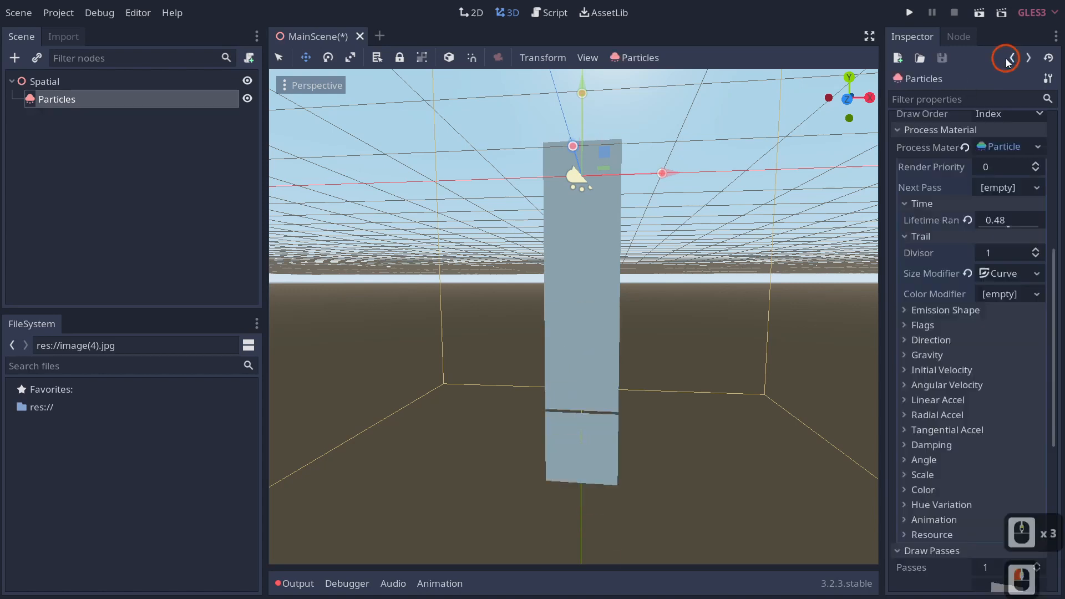
pyautogui.rightClick(1013, 278)
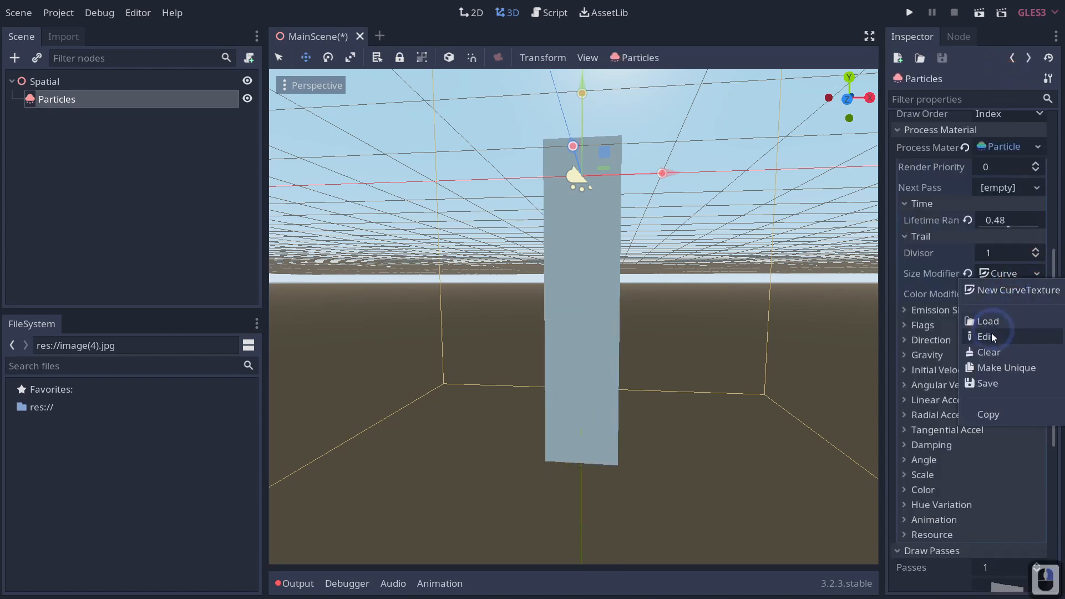
pyautogui.click(988, 352)
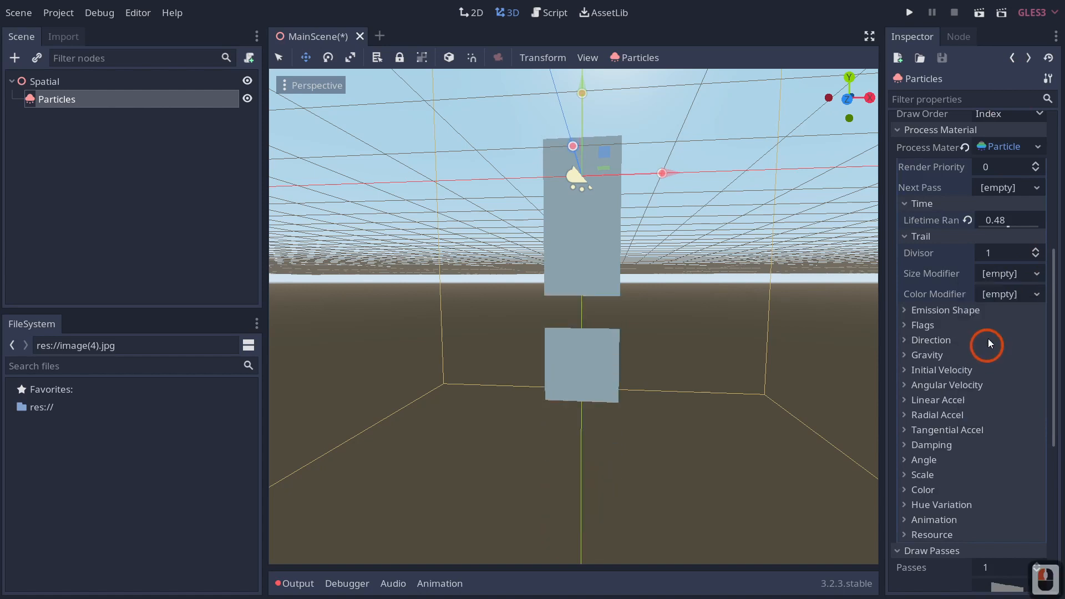
pyautogui.click(1036, 251)
pyautogui.click(931, 240)
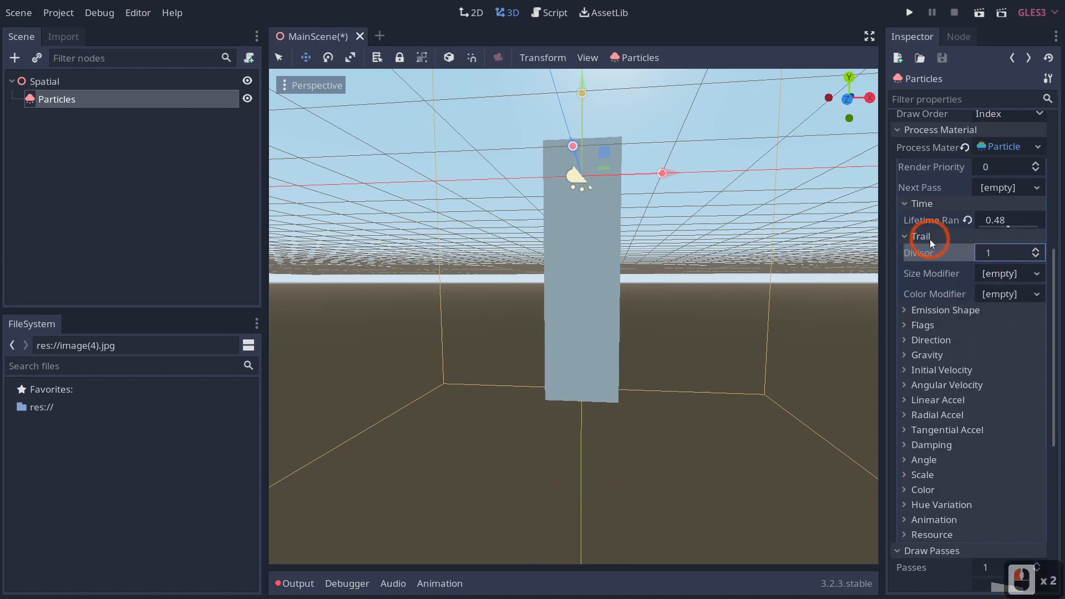
pyautogui.click(926, 240)
pyautogui.click(930, 237)
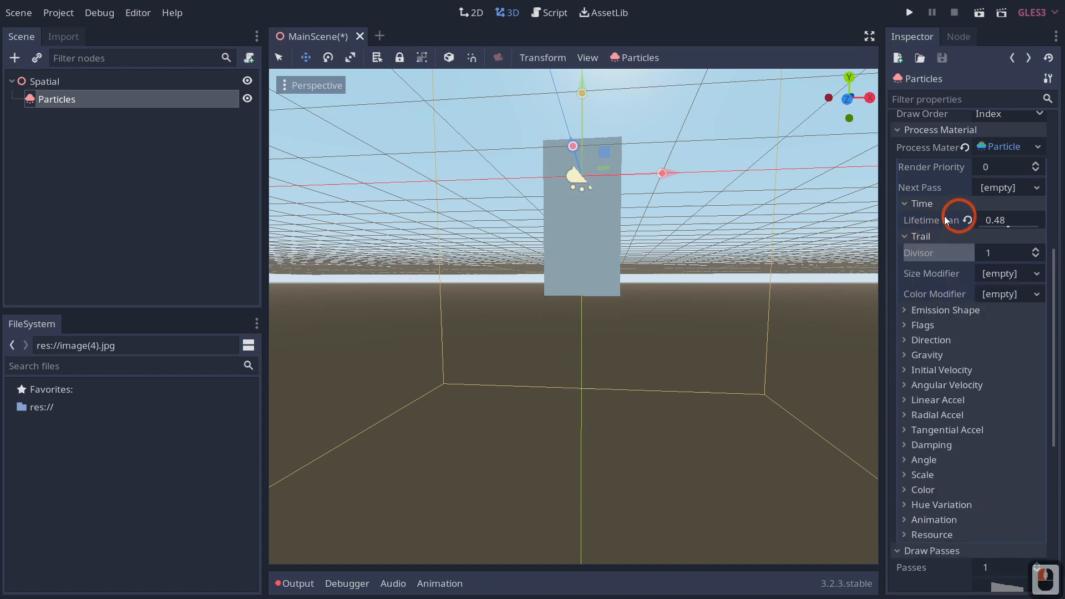
# Assign a new GradientTexture as the trail's color modifier and open the texture's properties
pyautogui.click(1020, 294)
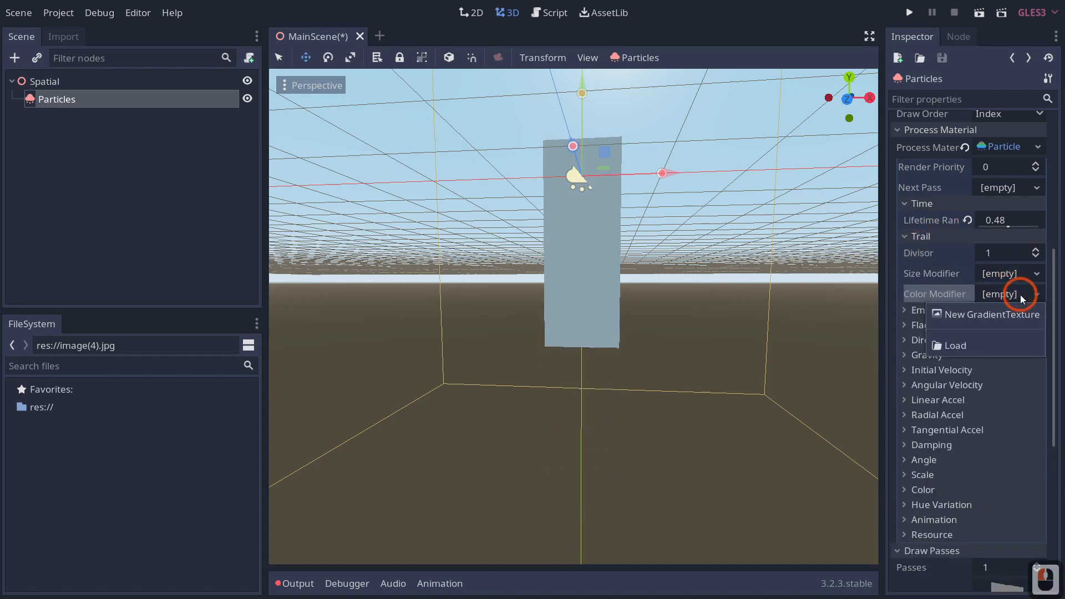
pyautogui.click(998, 315)
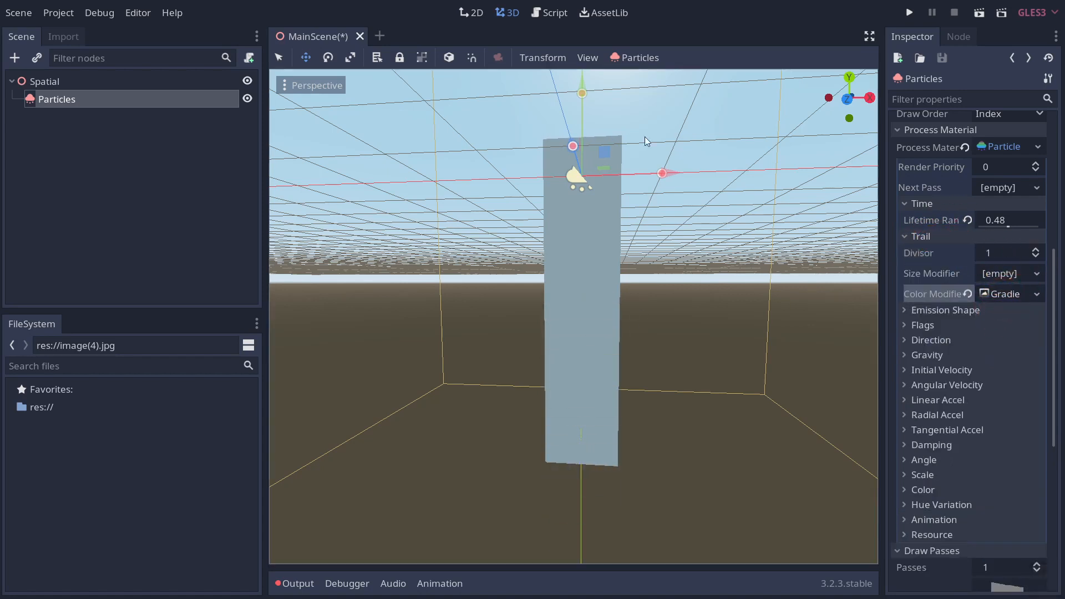
pyautogui.click(1037, 296)
pyautogui.click(982, 364)
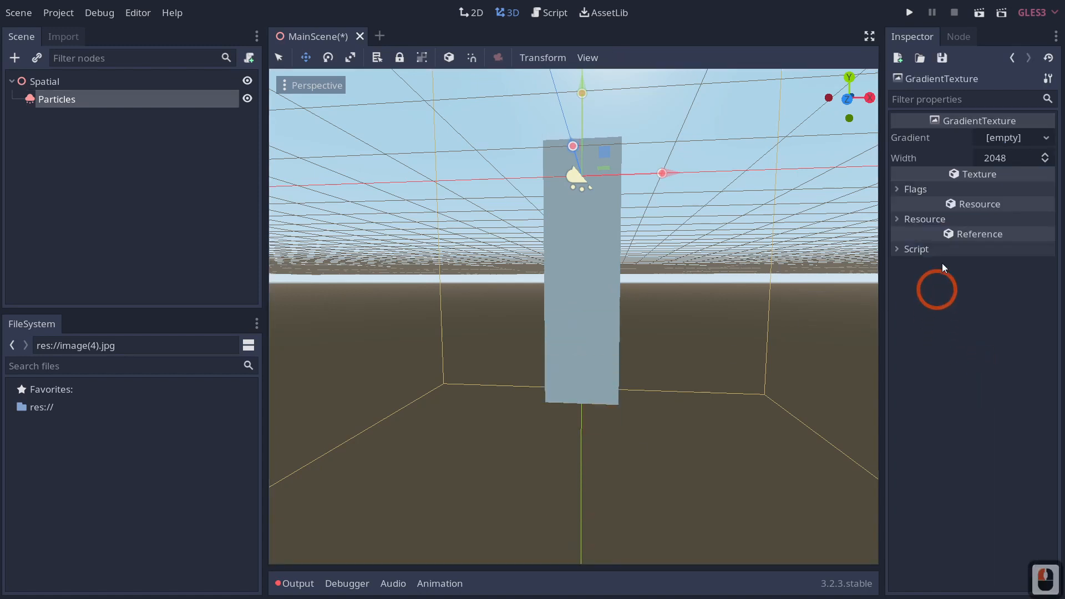
# Return to the Particles node's properties and clear the trail's color modifier
pyautogui.click(1008, 61)
pyautogui.click(1038, 294)
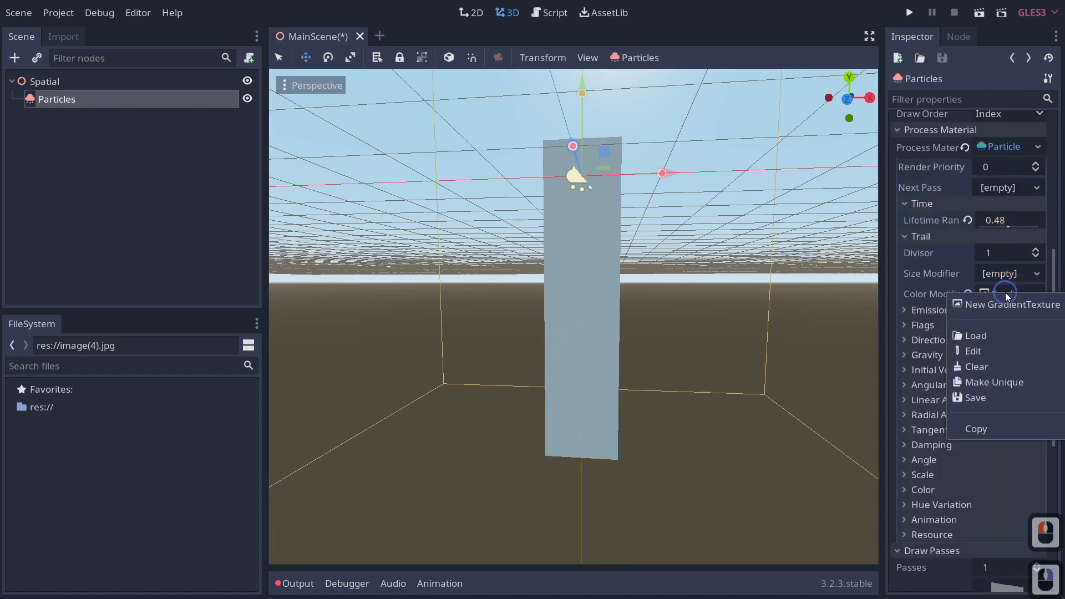
pyautogui.click(975, 368)
# Set the process material's emission shape to Sphere and check how the particles spawn
pyautogui.click(911, 313)
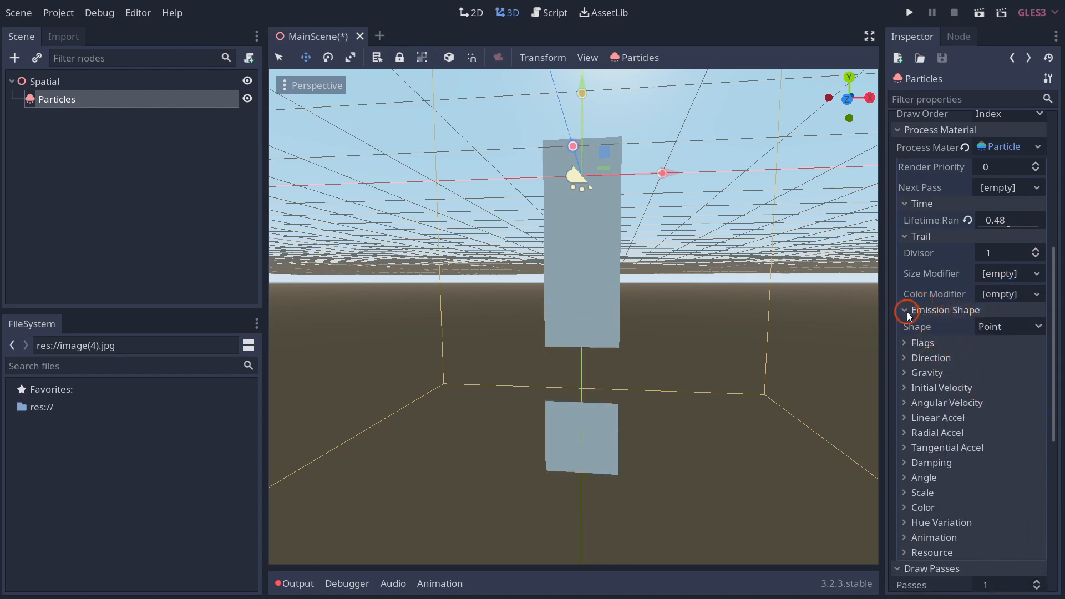
pyautogui.click(906, 244)
pyautogui.click(1010, 265)
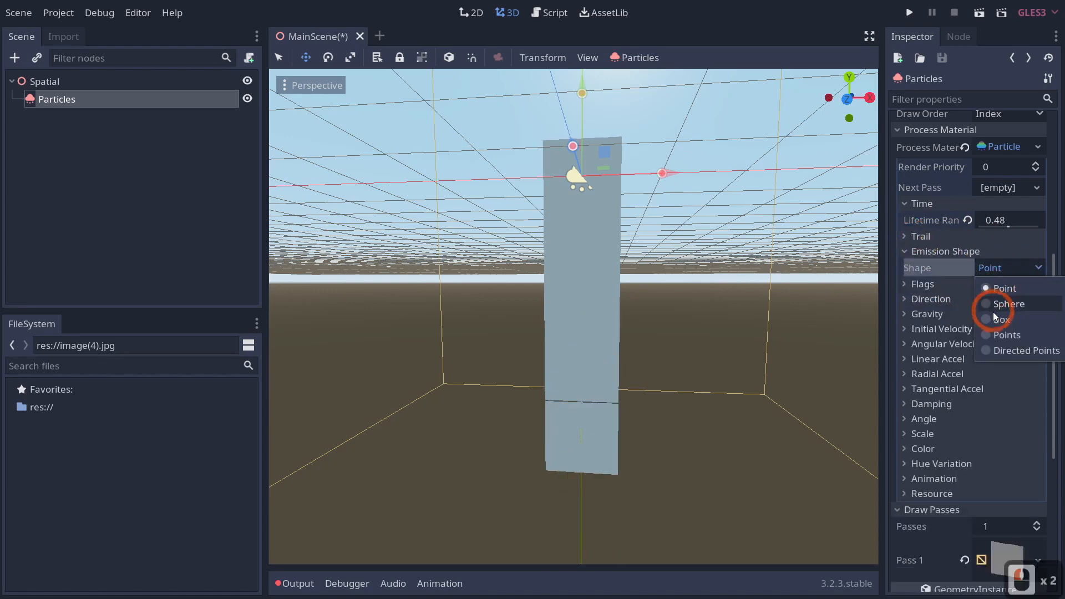
pyautogui.click(1002, 303)
pyautogui.scroll(-5, 743, 324)
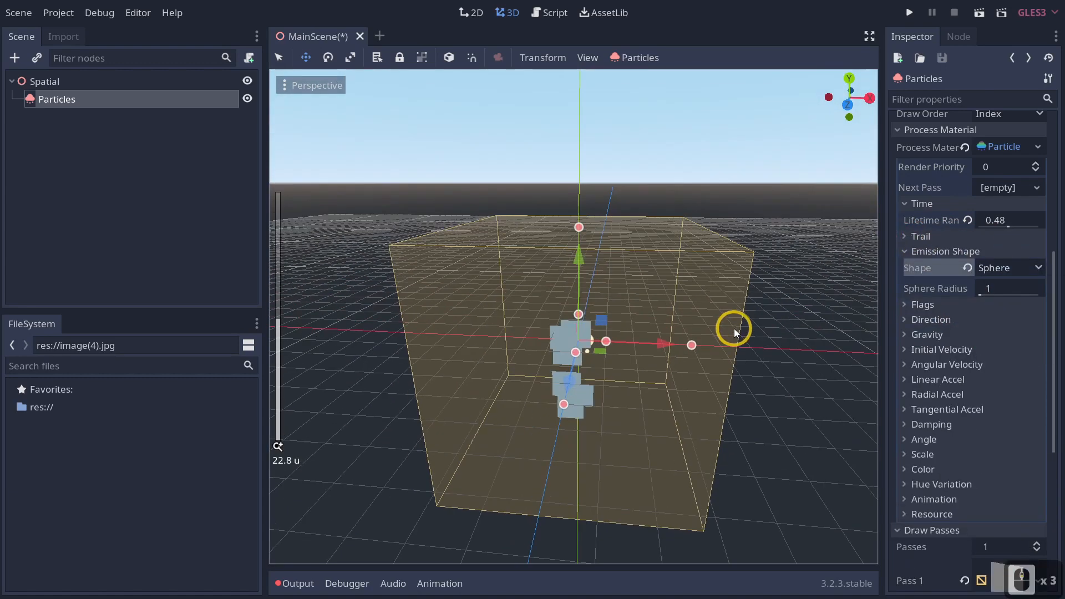
pyautogui.scroll(5, 737, 397)
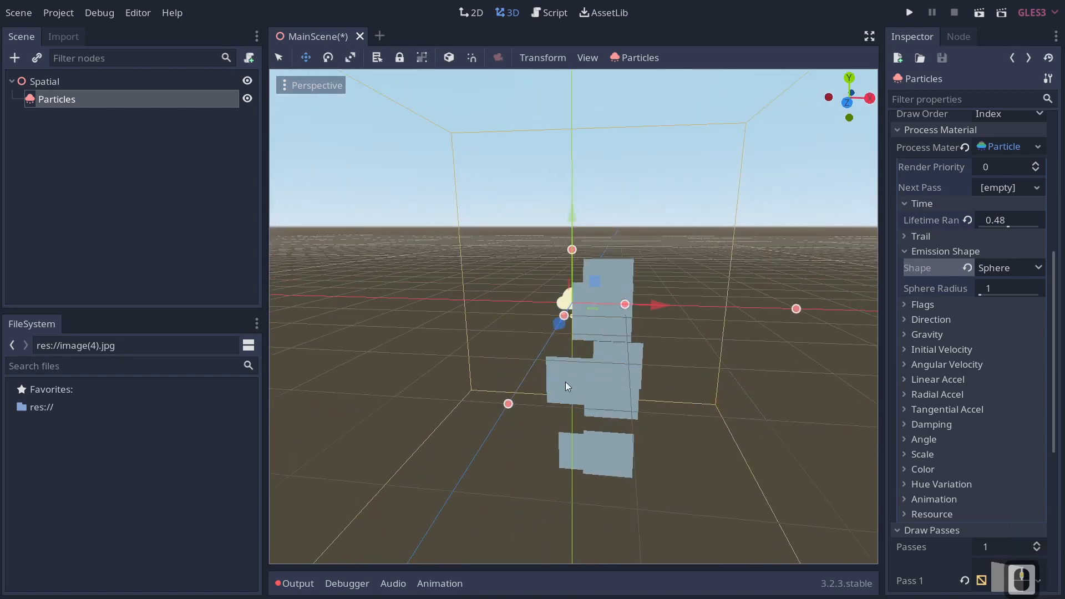
# Increase the emission sphere's radius to 3.37 and inspect the particle spread from several angles
pyautogui.moveTo(980, 295); pyautogui.dragTo(984, 295)
pyautogui.scroll(-3, 724, 312)
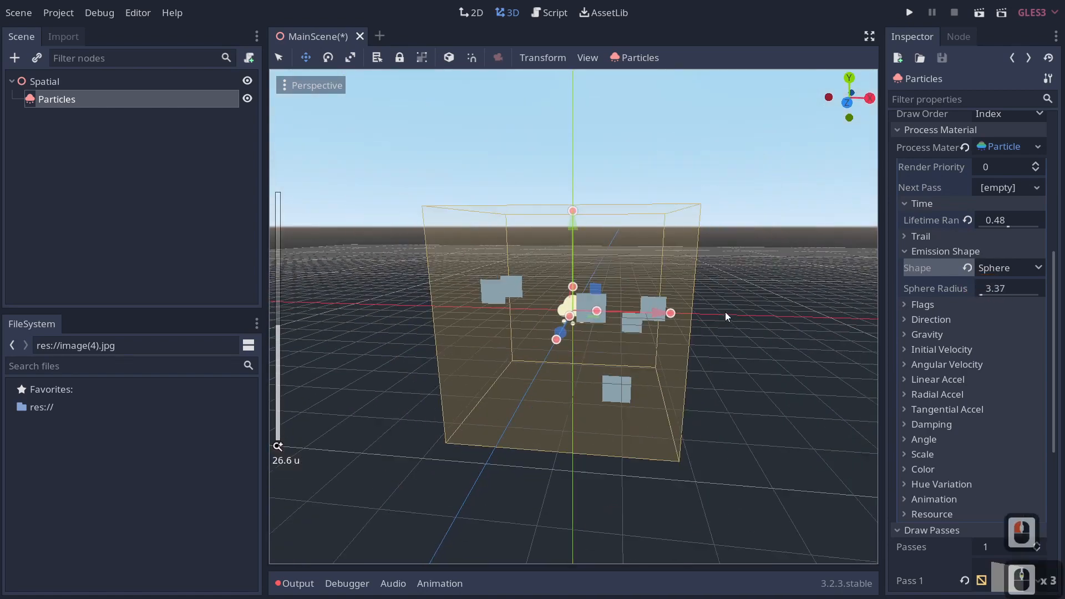
pyautogui.moveTo(725, 312); pyautogui.dragTo(688, 306, button='middle')
pyautogui.scroll(2, 617, 305)
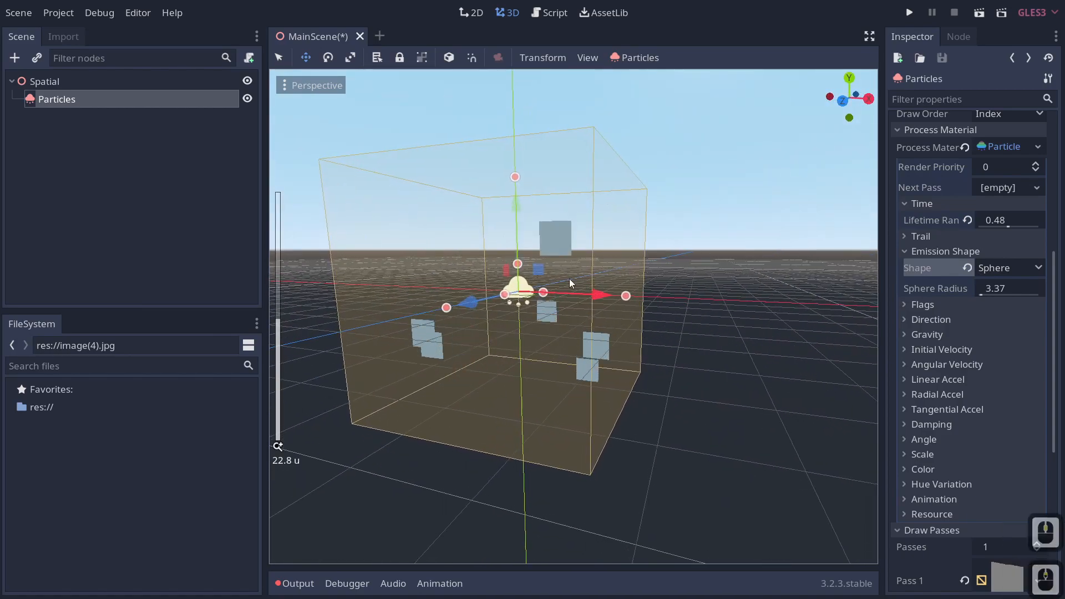
pyautogui.moveTo(605, 335)
pyautogui.mouseDown(button='middle')
pyautogui.moveTo(594, 336)
pyautogui.moveTo(617, 345)
pyautogui.mouseUp(button='middle')
pyautogui.scroll(2, 608, 336)
pyautogui.scroll(4, 577, 342)
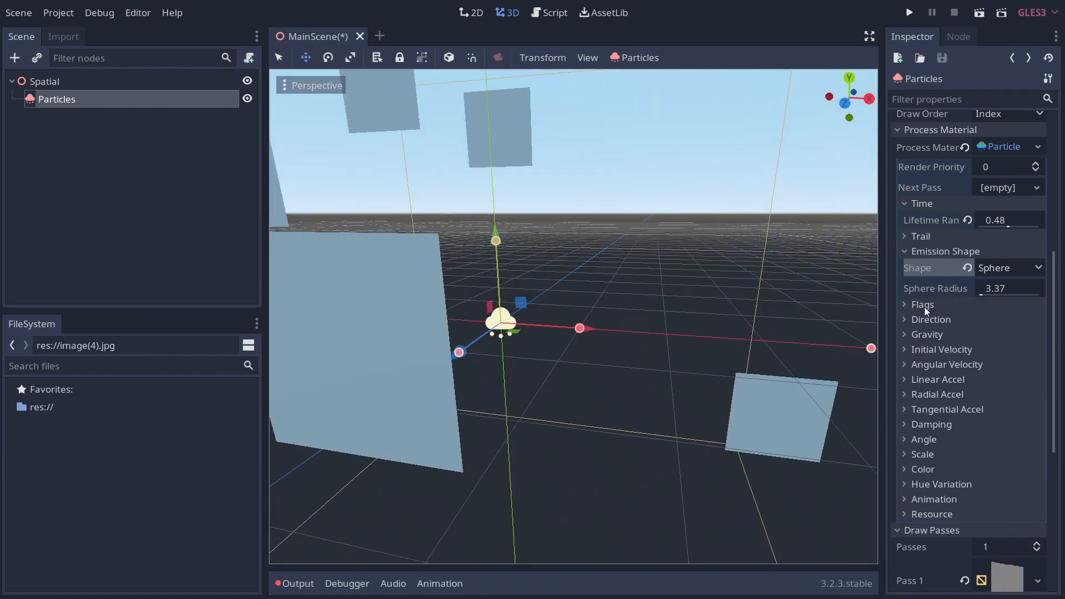
# Try the process material's Align Y and Rotate Y flags one after the other, turning each off again
pyautogui.click(931, 308)
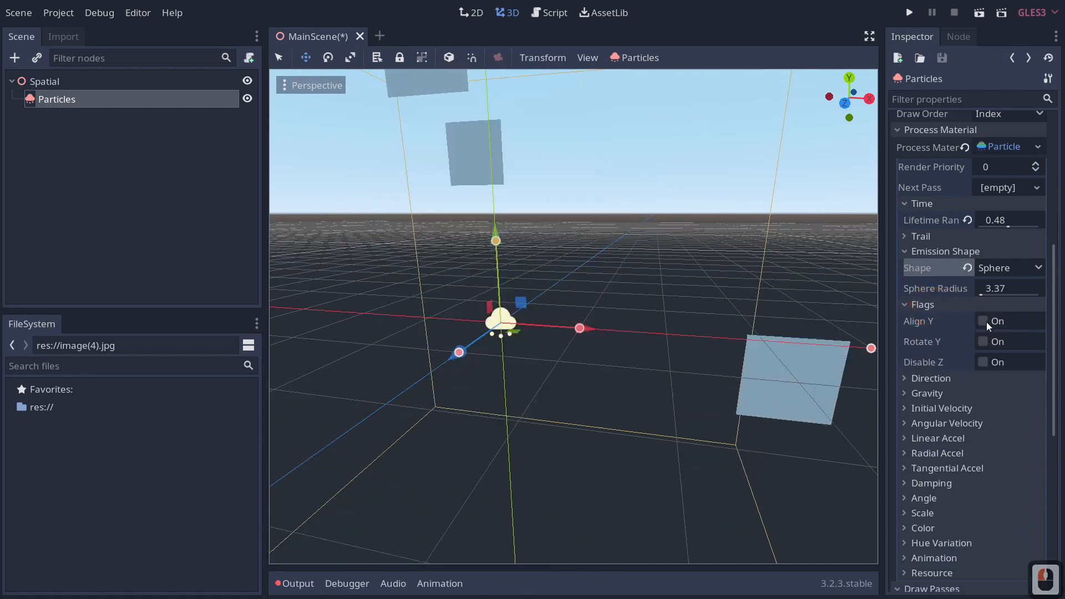
pyautogui.scroll(-2, 648, 306)
pyautogui.moveTo(648, 307); pyautogui.dragTo(667, 299, button='middle')
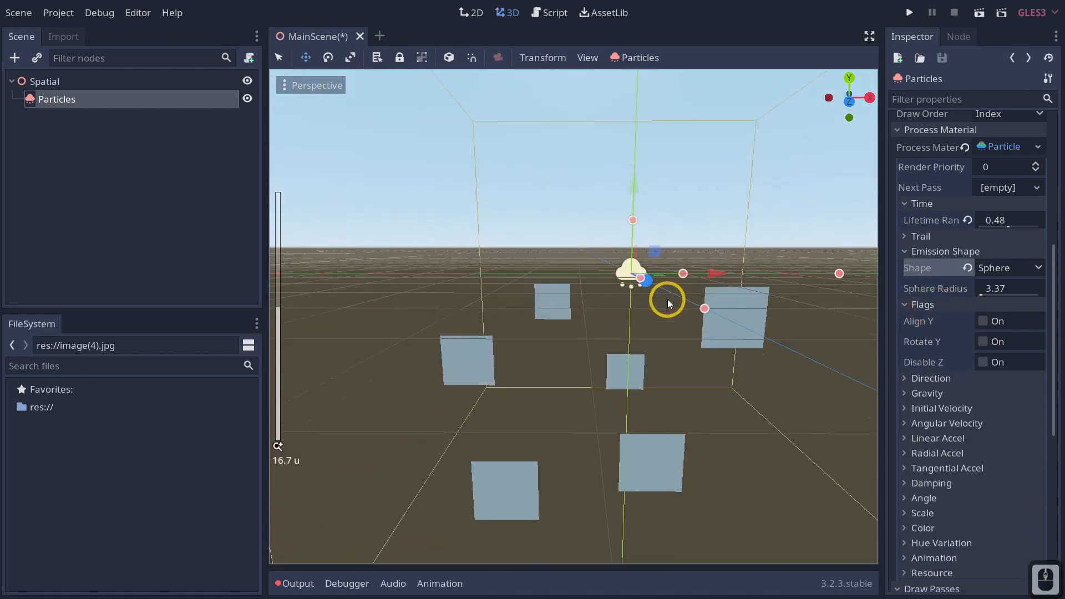
pyautogui.click(983, 321)
pyautogui.scroll(-3, 668, 319)
pyautogui.moveTo(668, 318); pyautogui.dragTo(657, 331, button='middle')
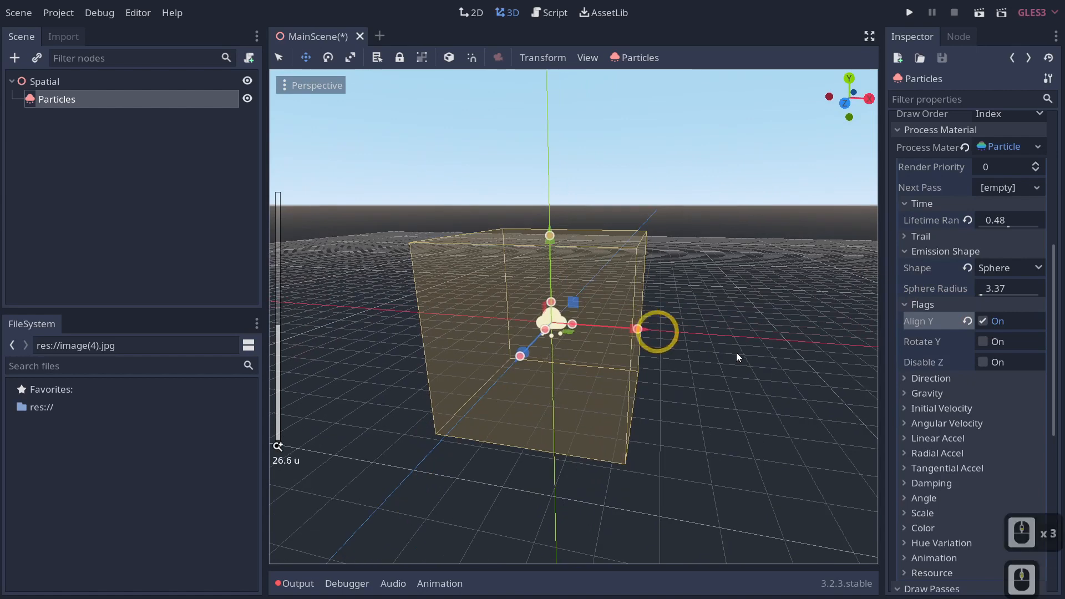
pyautogui.click(980, 322)
pyautogui.click(984, 341)
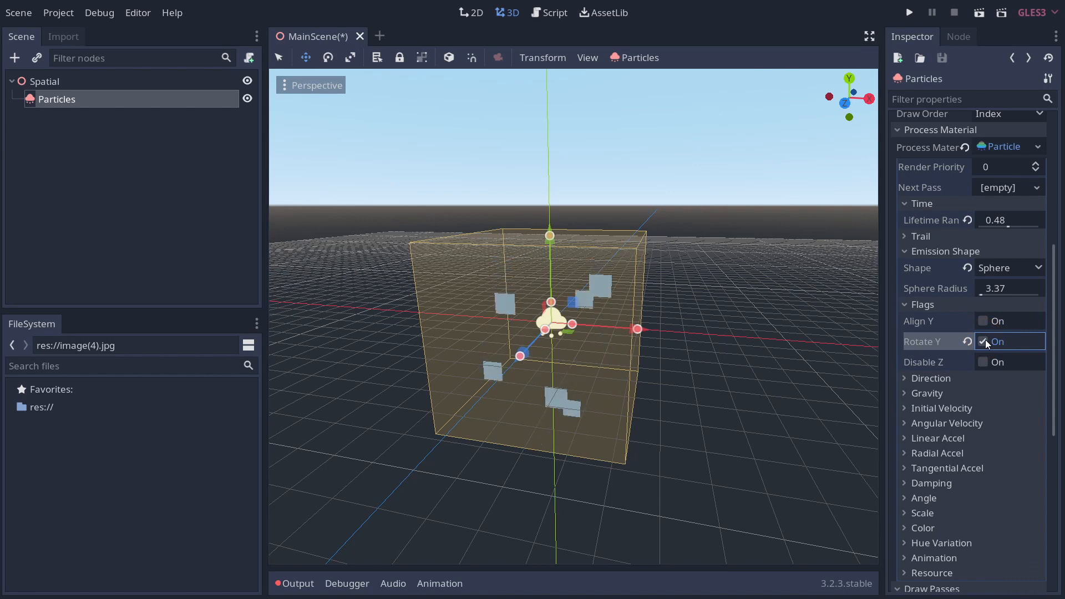
pyautogui.click(985, 341)
# Try the Disable Z flag on the process material and inspect the particles from different sides
pyautogui.click(983, 362)
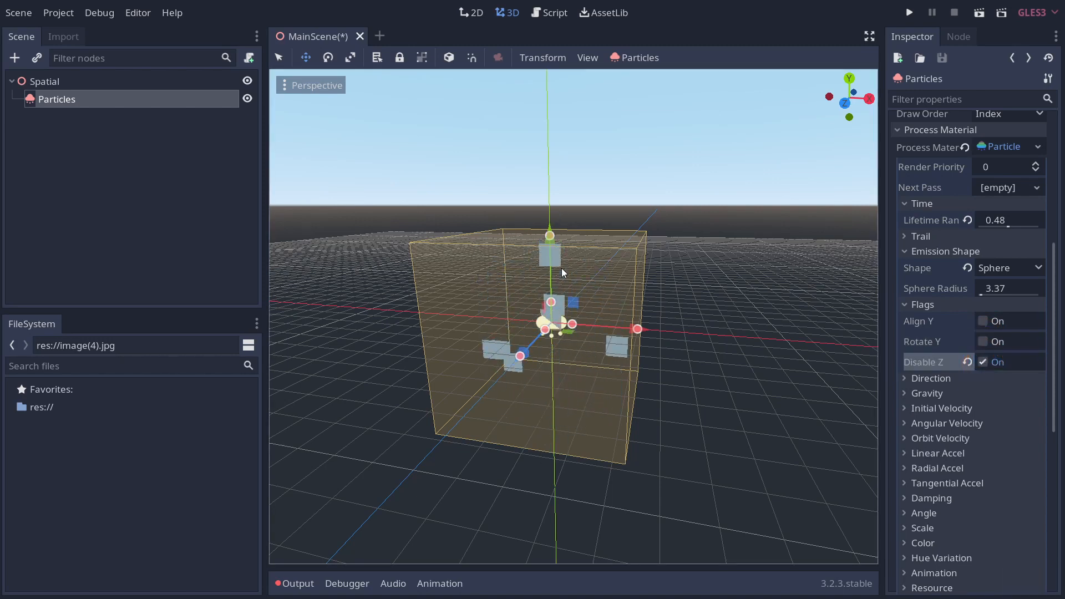
pyautogui.moveTo(682, 401); pyautogui.dragTo(530, 300, button='right')
pyautogui.press('d')
pyautogui.press('d')
pyautogui.press('d')
pyautogui.press('d')
pyautogui.press('d')
pyautogui.press('d')
pyautogui.press('d')
pyautogui.press('d')
pyautogui.press('d')
pyautogui.press('d')
pyautogui.press('d')
pyautogui.press('d')
pyautogui.press('d')
pyautogui.press('d')
pyautogui.press('d')
pyautogui.press('d')
pyautogui.press('d')
pyautogui.press('d')
pyautogui.press('d')
pyautogui.press('d')
pyautogui.press('d')
pyautogui.press('d')
pyautogui.press('d')
pyautogui.press('d')
pyautogui.press('d')
pyautogui.press('d')
pyautogui.press('d')
pyautogui.press('d')
pyautogui.press('d')
pyautogui.press('d')
pyautogui.press('d')
pyautogui.press('d')
pyautogui.press('d')
pyautogui.press('d')
pyautogui.press('d')
pyautogui.press('d')
pyautogui.press('d')
pyautogui.press('d')
pyautogui.press('d')
pyautogui.press('d')
pyautogui.press('d')
pyautogui.press('d')
pyautogui.press('d')
pyautogui.press('d')
pyautogui.press('d')
pyautogui.press('d')
pyautogui.press('d')
pyautogui.press('d')
pyautogui.press('a')
pyautogui.press('a')
pyautogui.press('d')
pyautogui.press('a')
pyautogui.press('a')
pyautogui.press('a')
pyautogui.press('a')
pyautogui.press('a')
pyautogui.press('a')
pyautogui.press('a')
pyautogui.press('a')
pyautogui.press('a')
pyautogui.press('a')
pyautogui.press('a')
pyautogui.press('a')
pyautogui.press('a')
pyautogui.press('a')
pyautogui.press('a')
pyautogui.press('a')
pyautogui.press('a')
pyautogui.press('a')
pyautogui.press('a')
pyautogui.press('a')
pyautogui.press('w')
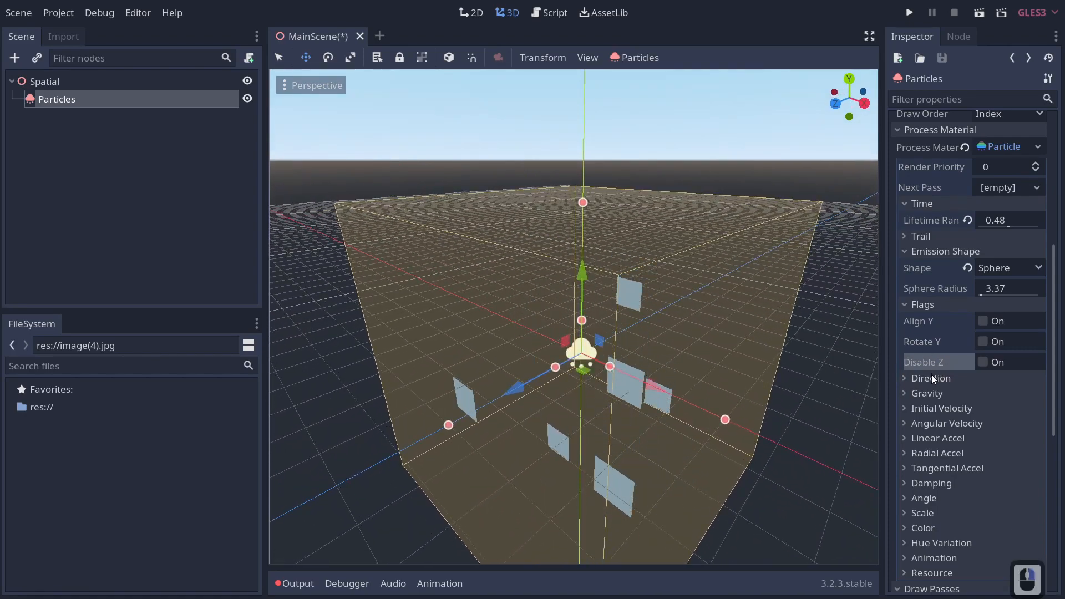
# Try x values of 1.181, 50 and 0 for the particles' direction, and set x back to 1
pyautogui.click(927, 378)
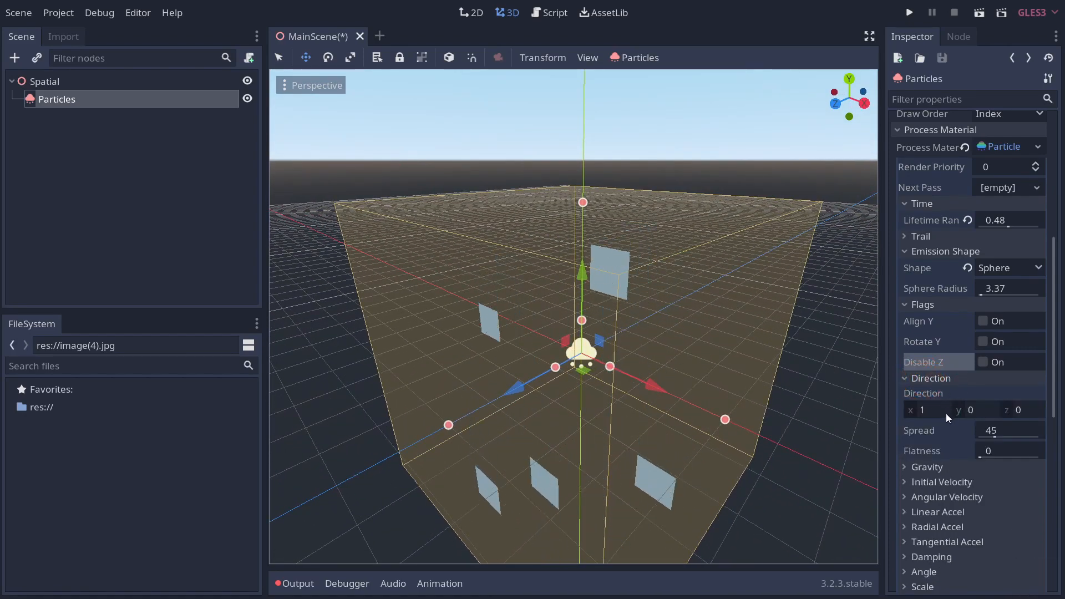
pyautogui.moveTo(924, 411); pyautogui.dragTo(937, 410)
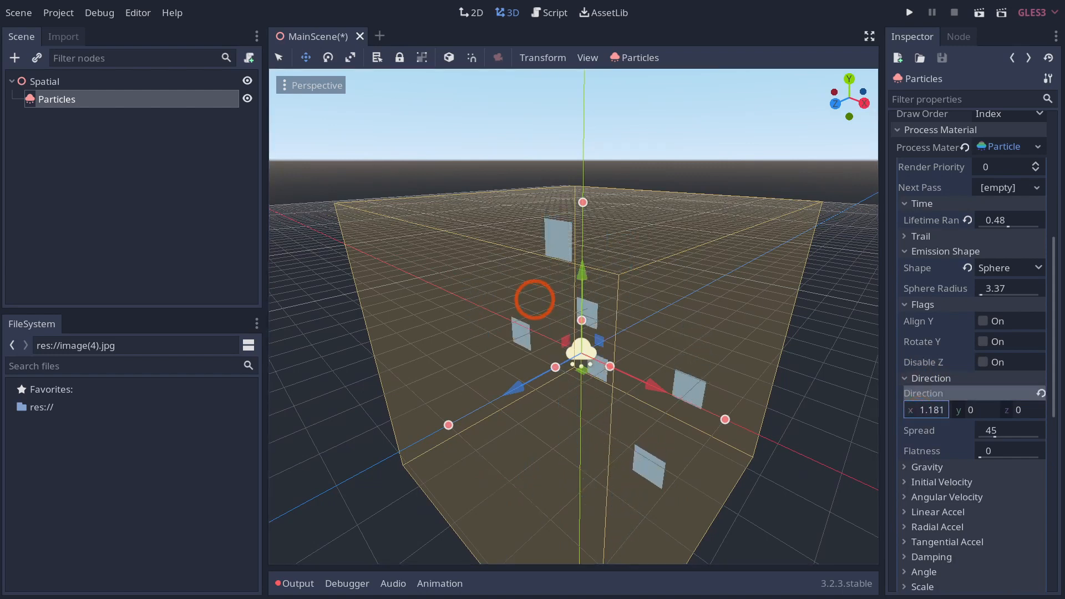
pyautogui.click(928, 413)
pyautogui.press('Return')
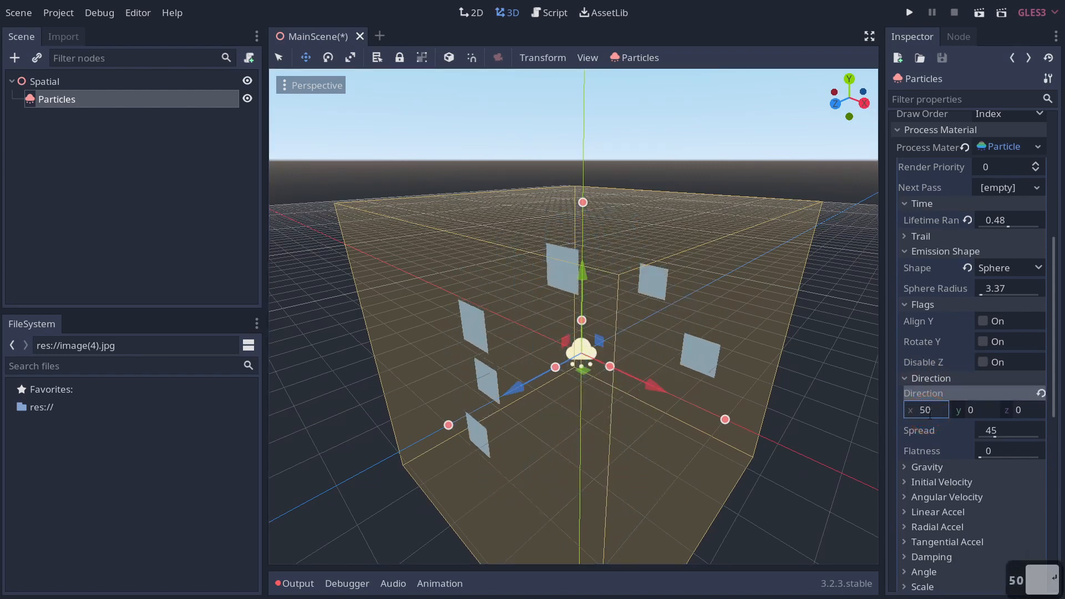
pyautogui.click(929, 412)
pyautogui.write('0')
pyautogui.press('Return')
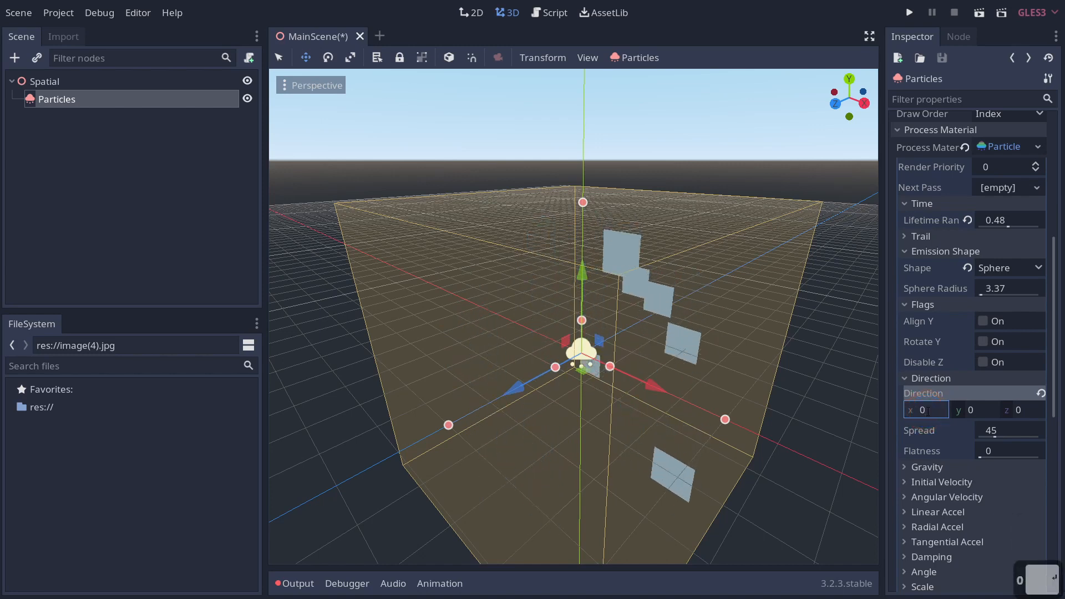
pyautogui.click(928, 411)
pyautogui.write('1')
pyautogui.press('Return')
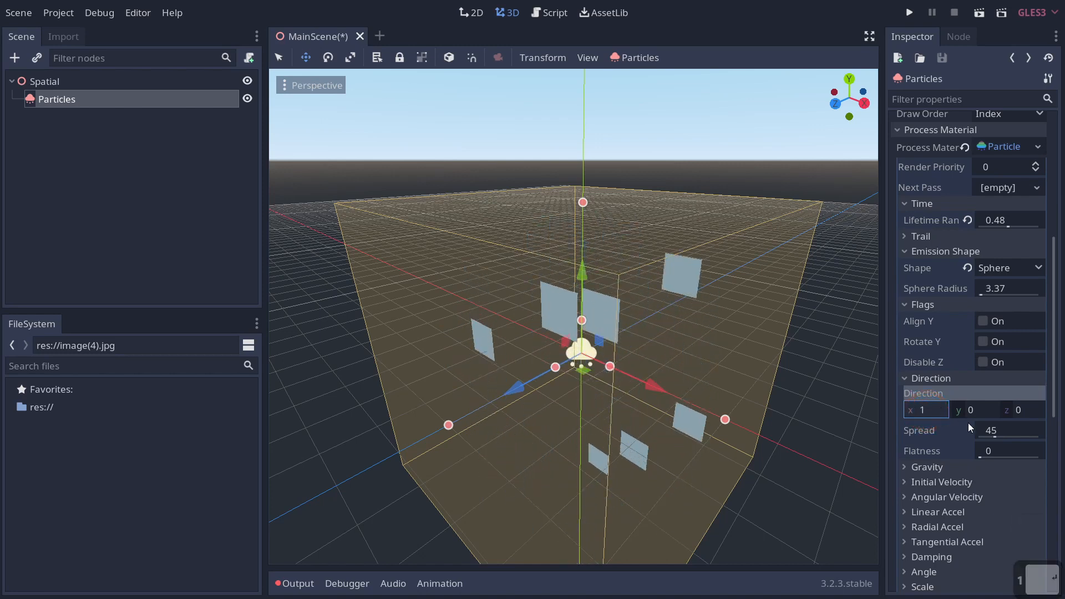
# Set the direction spread to 95 and the flatness to 1, and collapse the Direction settings
pyautogui.moveTo(989, 430)
pyautogui.mouseDown()
pyautogui.moveTo(1058, 435)
pyautogui.moveTo(993, 444)
pyautogui.mouseUp()
pyautogui.click(993, 457)
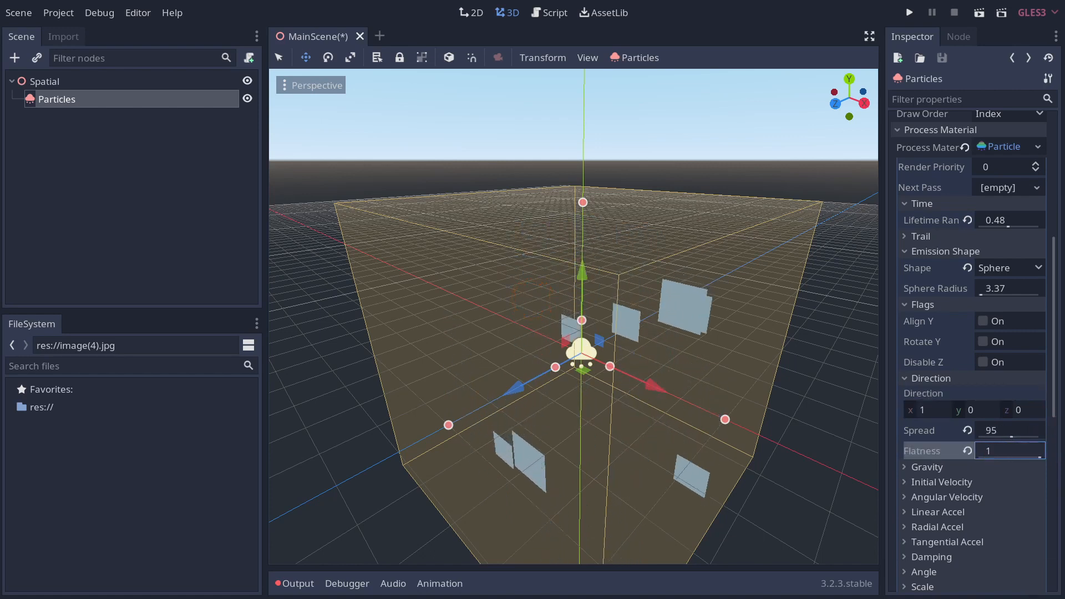
pyautogui.click(927, 380)
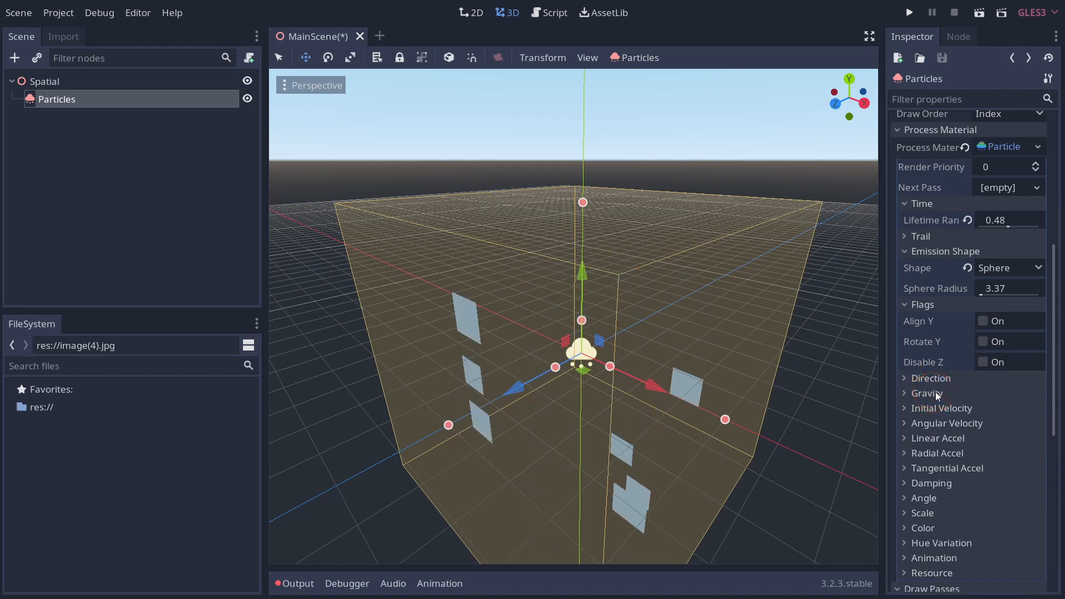
# Try y values of 2 and 3 for the process material's gravity
pyautogui.click(933, 394)
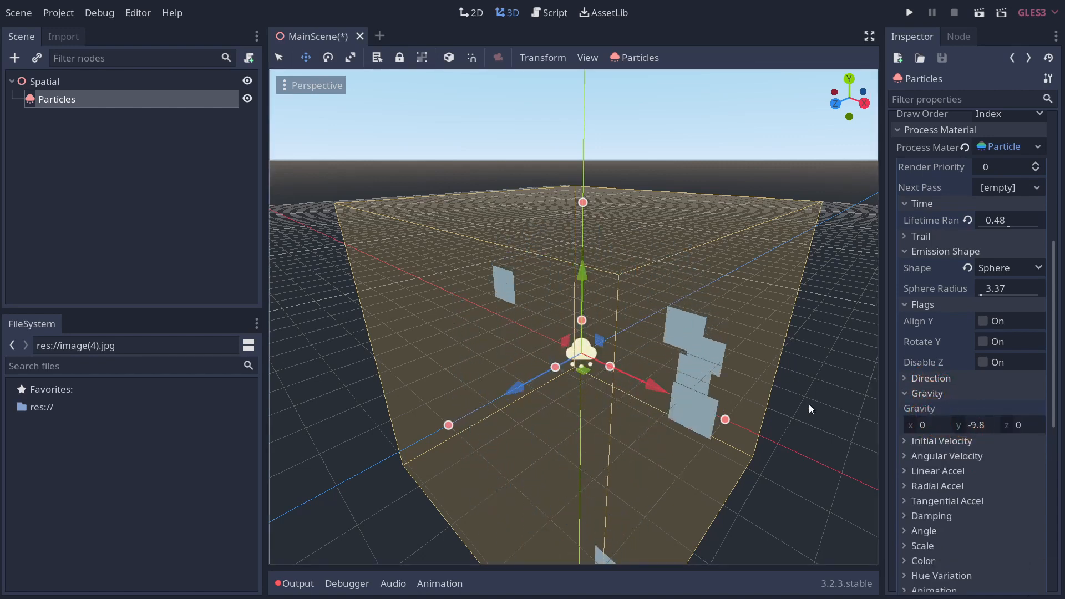
pyautogui.click(974, 427)
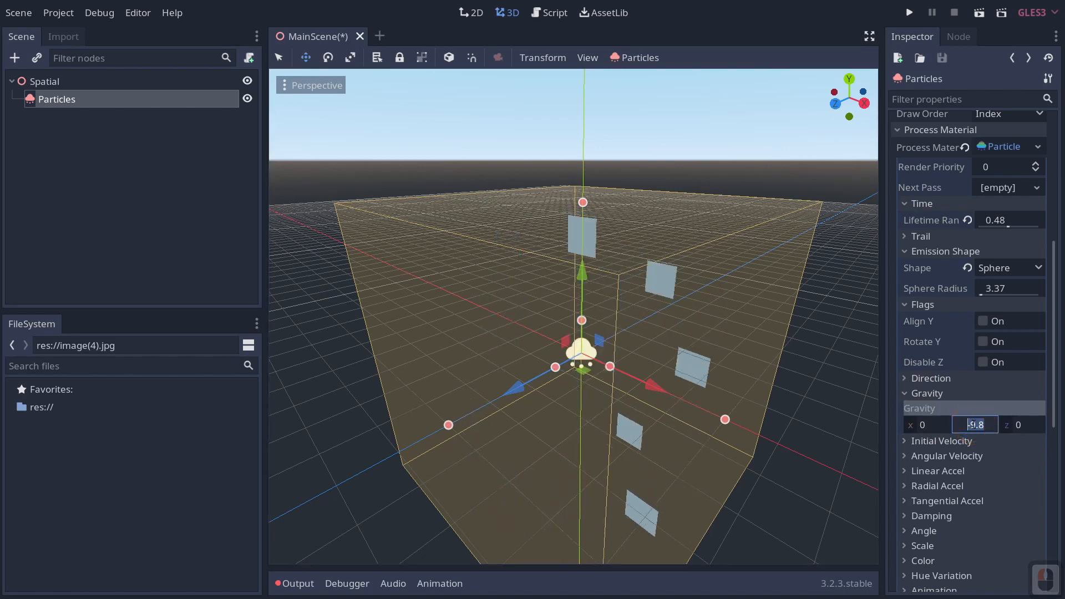
pyautogui.write('2')
pyautogui.press('Return')
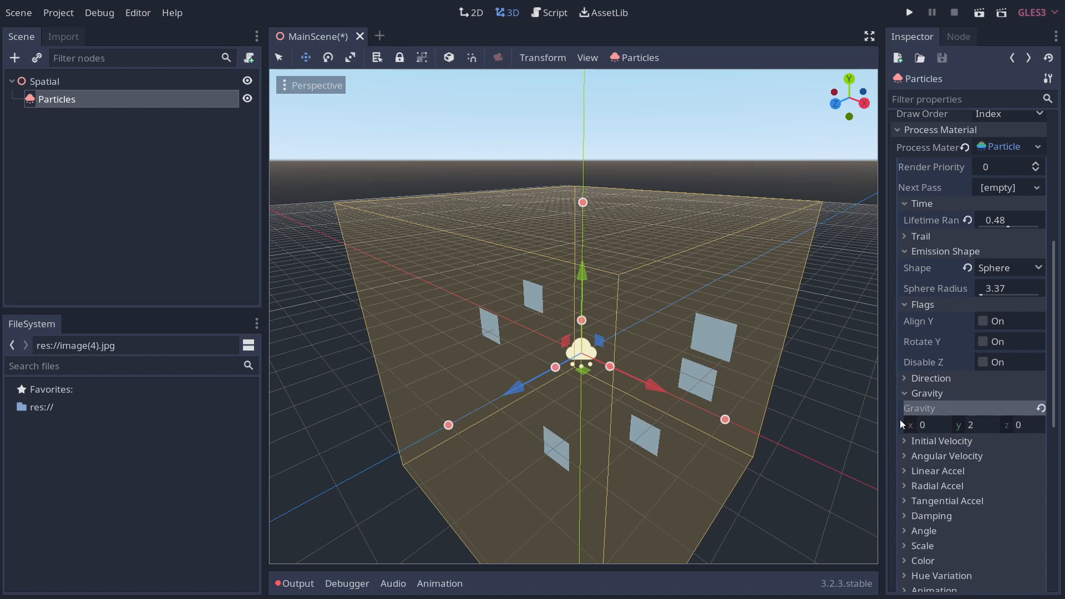
pyautogui.click(971, 425)
pyautogui.write('3')
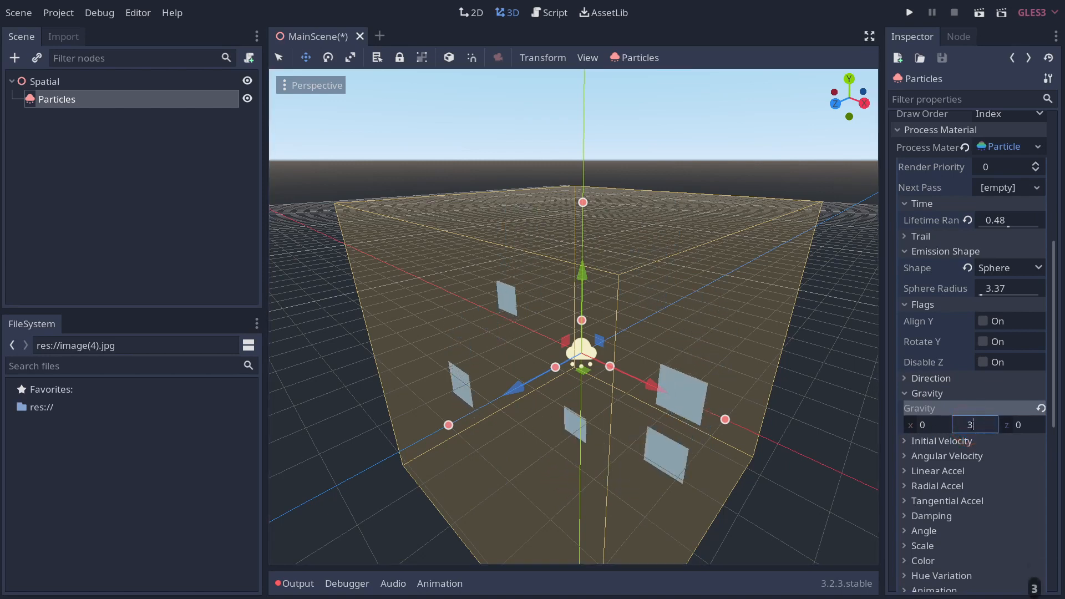
pyautogui.press('Return')
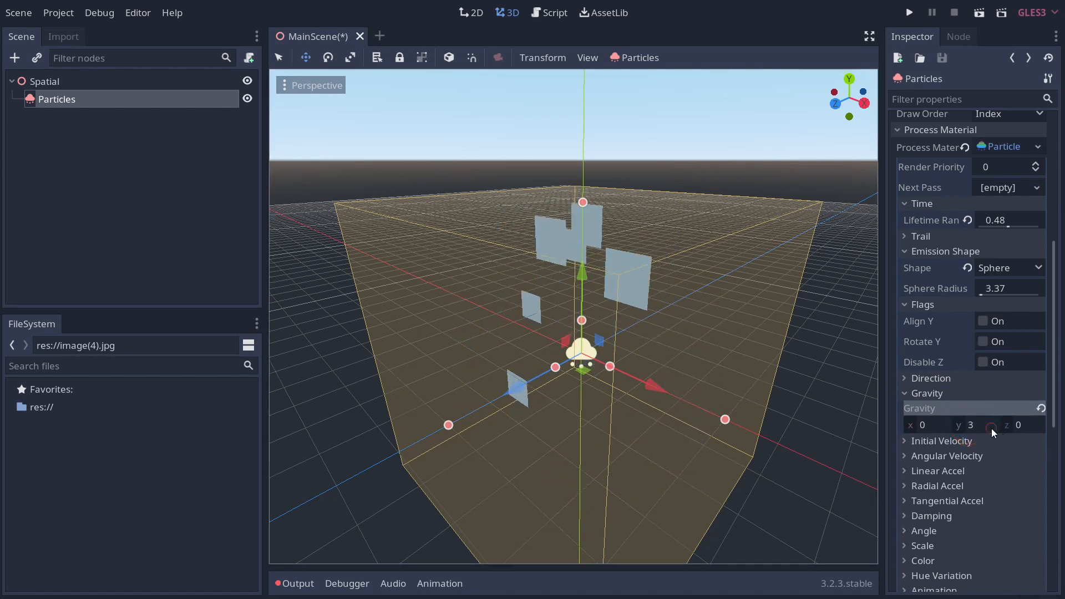
# Set the y component of the process material's gravity to 7
pyautogui.doubleClick(991, 429)
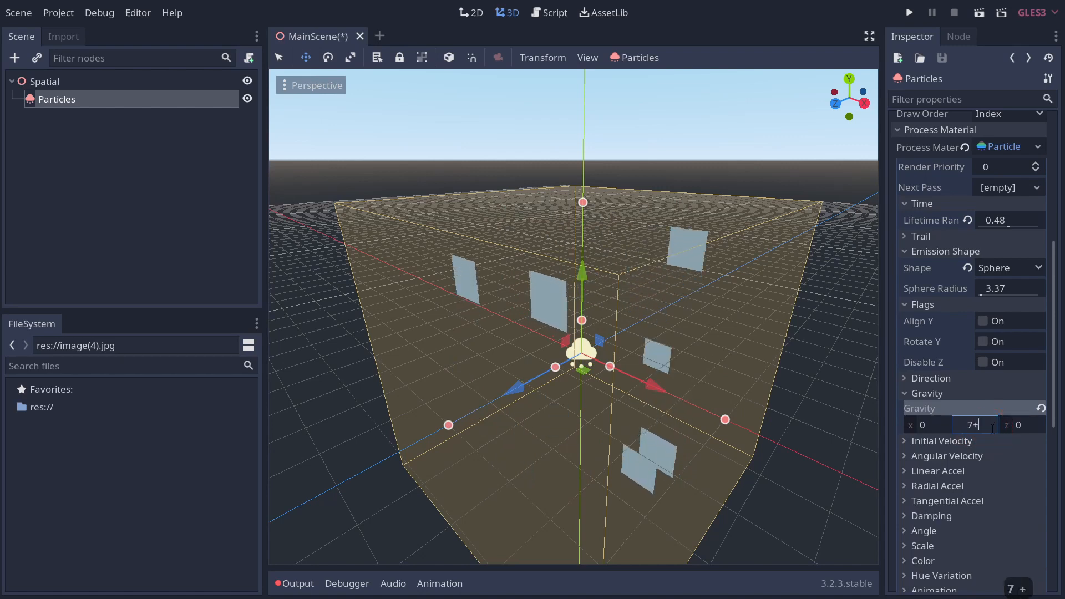
pyautogui.press('BackSpace')
pyautogui.write('7')
pyautogui.press('Return')
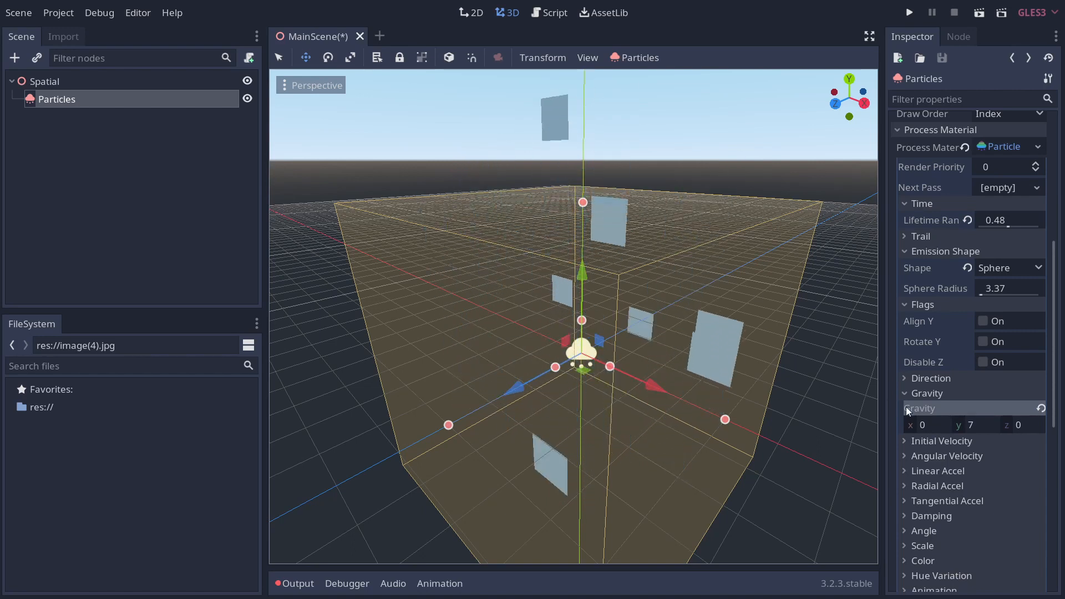
# Set the particles' initial velocity to 64.81 in the process material
pyautogui.click(935, 441)
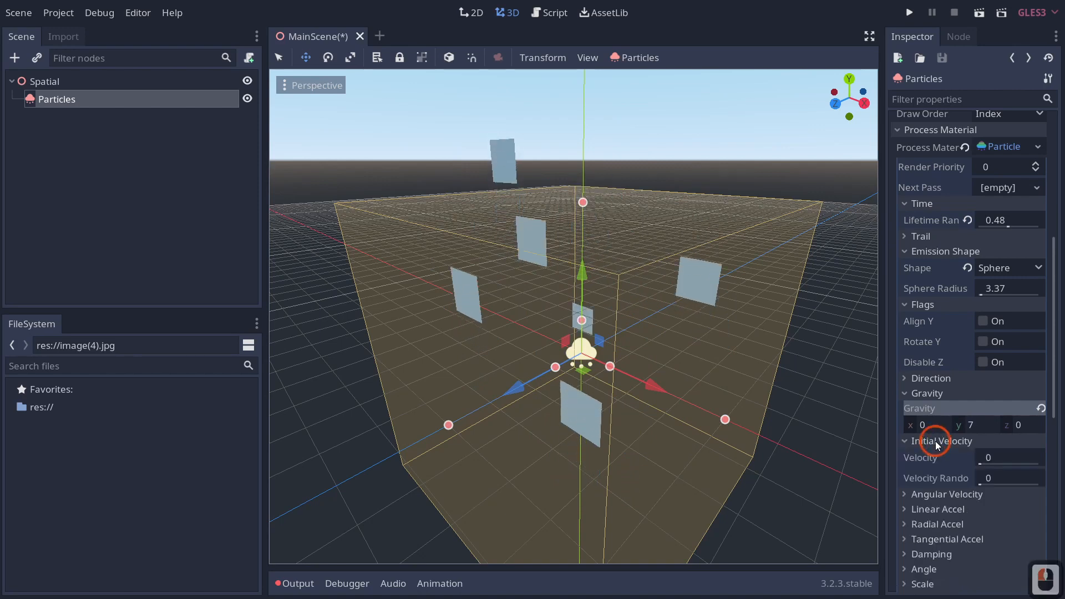
pyautogui.moveTo(974, 466); pyautogui.dragTo(985, 465)
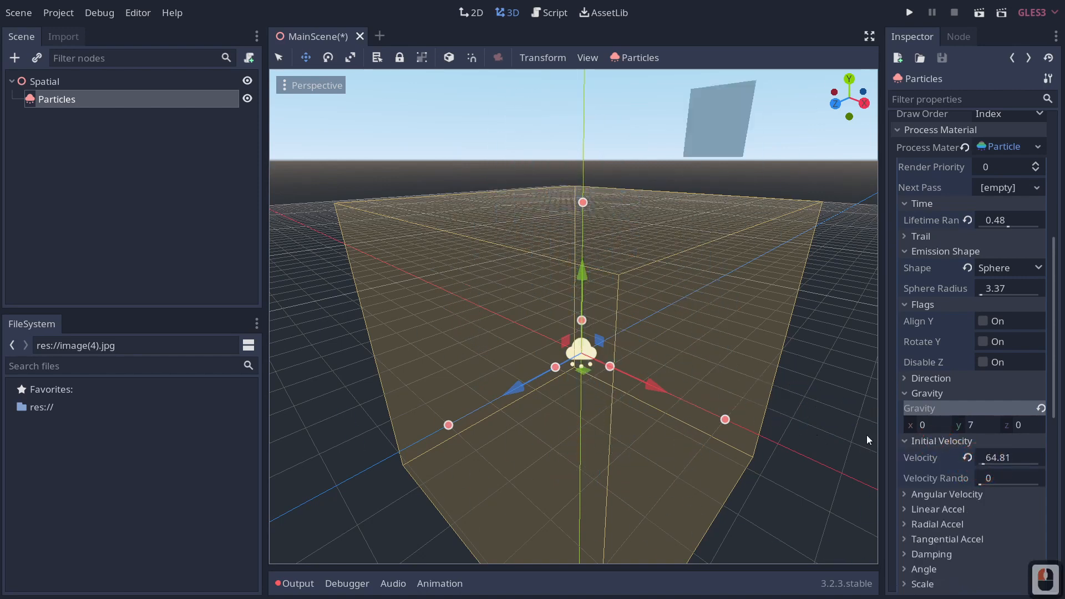
# Set the process material's direction to x 0.053 and y 0.338, and its spread to 0
pyautogui.click(931, 383)
pyautogui.click(931, 416)
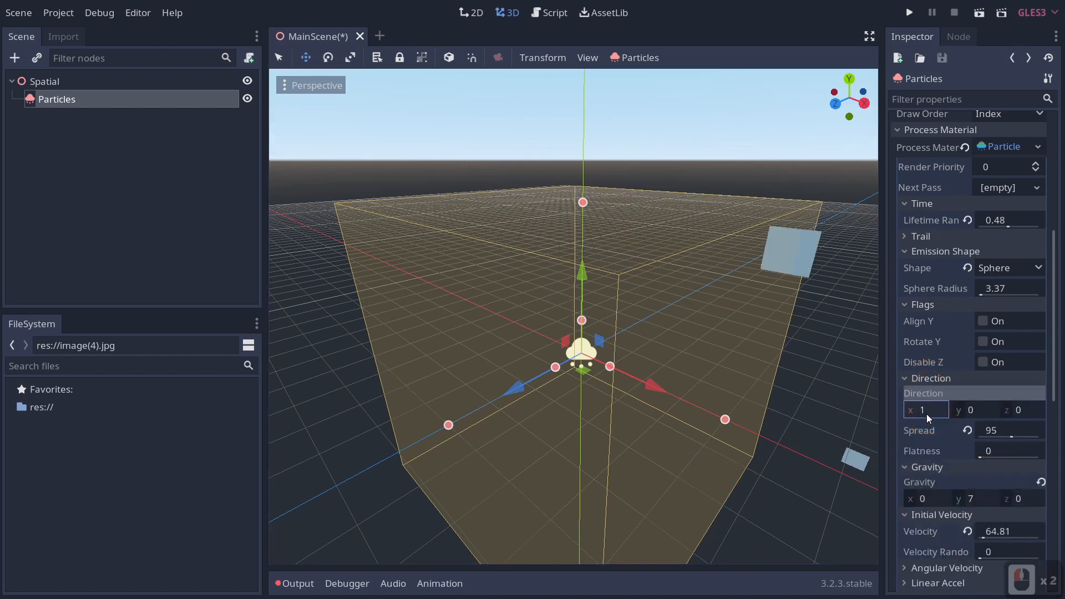
pyautogui.click(926, 415)
pyautogui.click(914, 414)
pyautogui.click(913, 425)
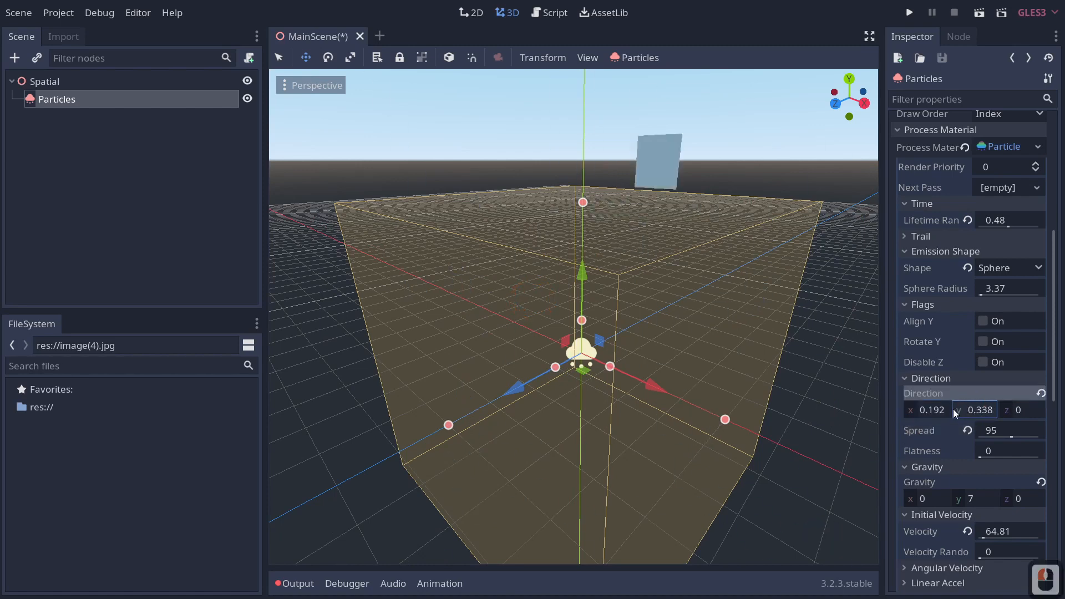
pyautogui.moveTo(932, 409); pyautogui.dragTo(924, 409)
pyautogui.moveTo(1012, 431); pyautogui.dragTo(925, 437)
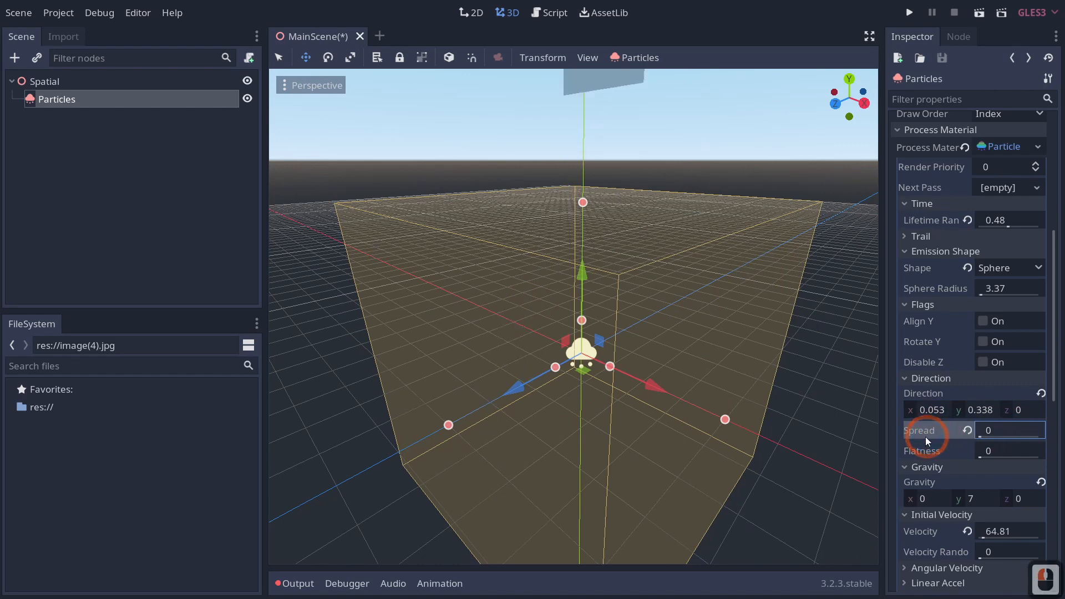
pyautogui.click(979, 456)
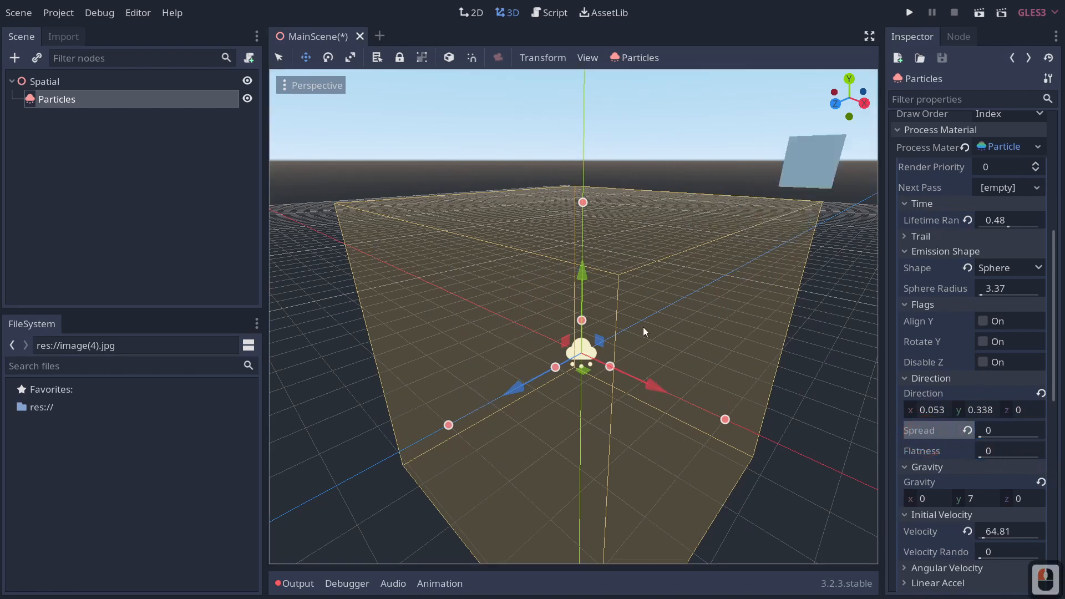
# Try a direction of 0 on the x, y and z axes for the process material
pyautogui.click(936, 410)
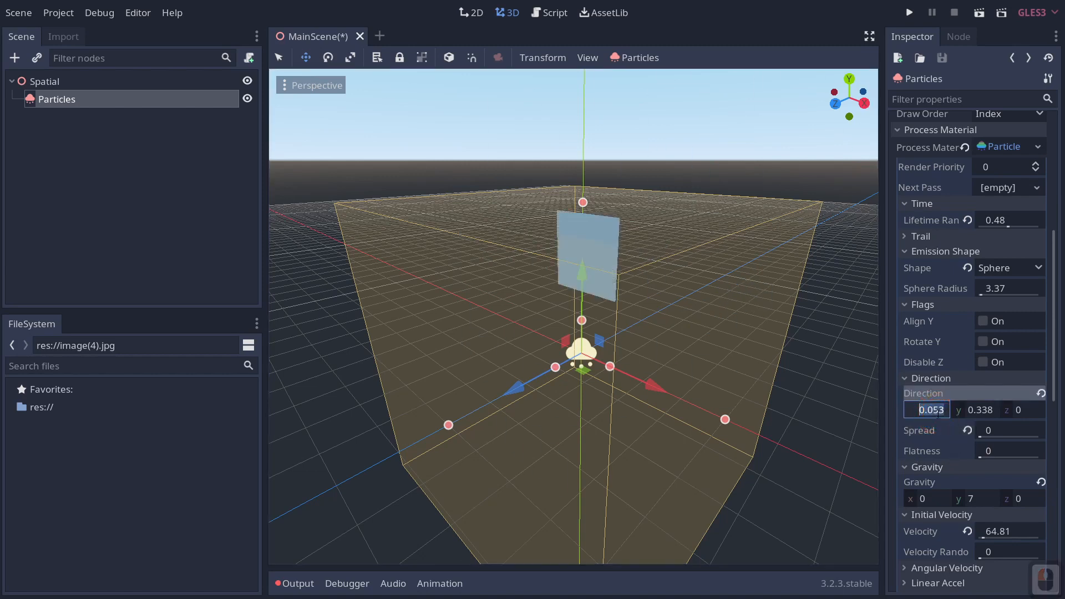
pyautogui.write('0')
pyautogui.press('capslock')
pyautogui.press('Tab')
pyautogui.write('0')
pyautogui.press('Tab')
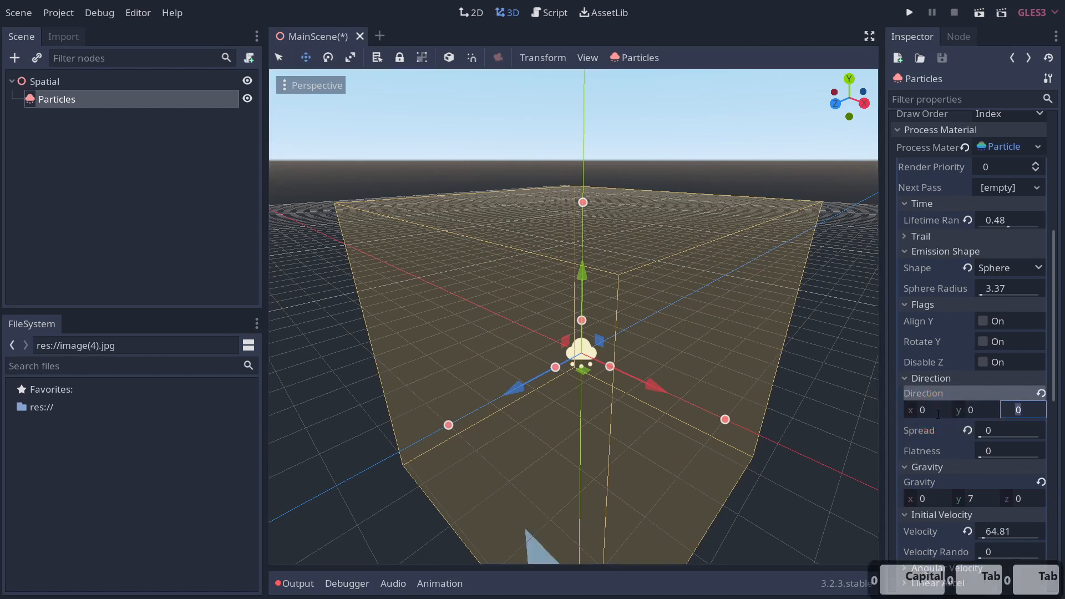
pyautogui.press('Return')
# Examine the particles' motion around the emitter box from several viewpoints
pyautogui.moveTo(720, 383); pyautogui.dragTo(635, 358, button='right')
pyautogui.press('d')
pyautogui.press('d')
pyautogui.press('s')
pyautogui.press('a')
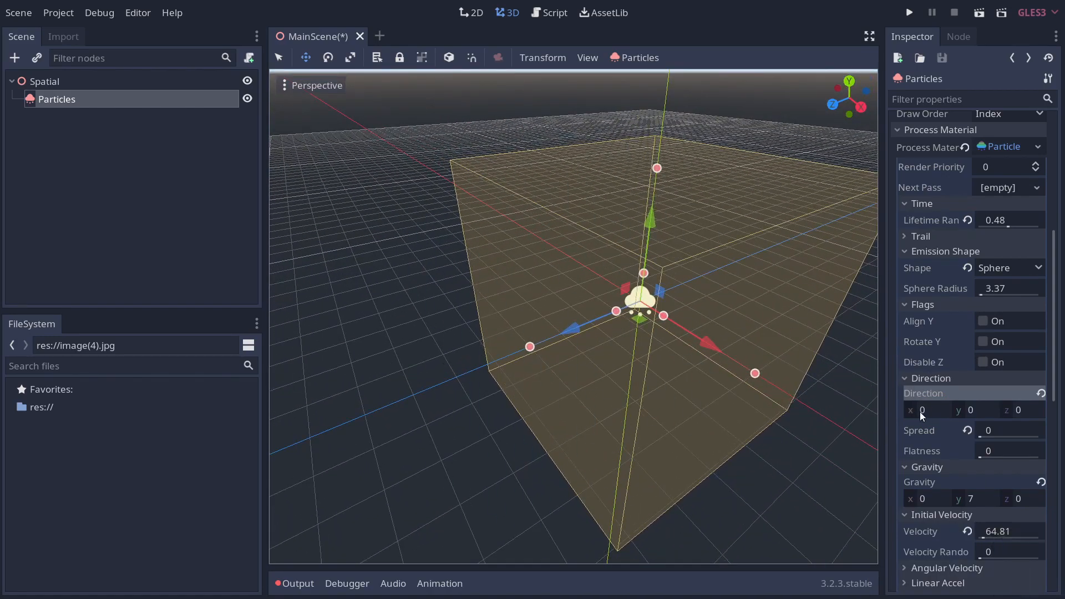
pyautogui.moveTo(749, 360)
pyautogui.mouseDown(button='right')
pyautogui.moveTo(531, 300)
pyautogui.moveTo(403, 305)
pyautogui.moveTo(748, 380)
pyautogui.mouseUp(button='right')
pyautogui.press('a')
pyautogui.press('s')
pyautogui.press('w')
pyautogui.press('q')
pyautogui.press('w')
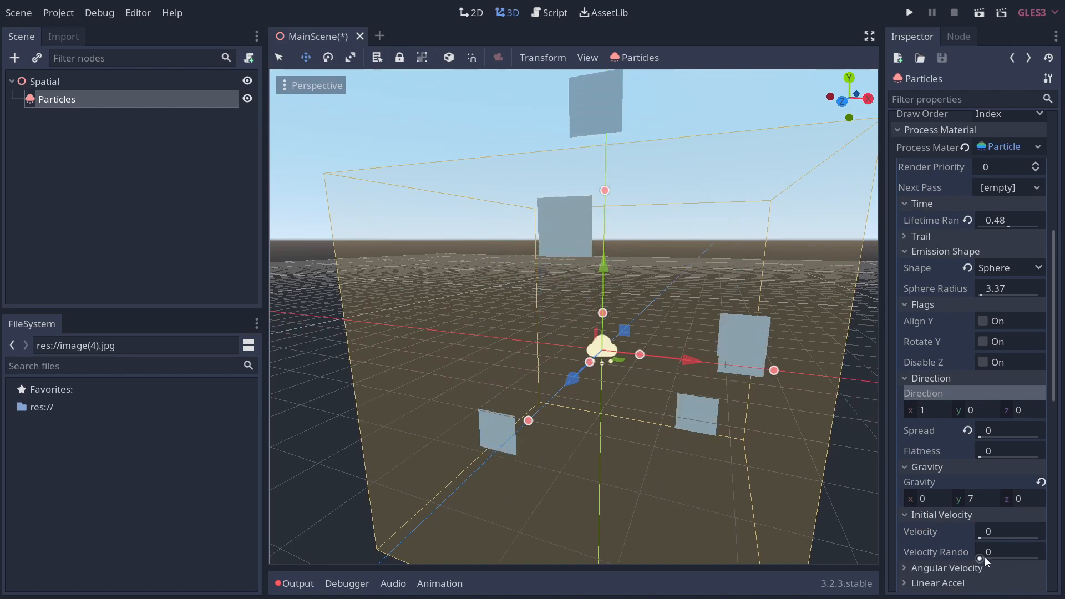
# Try an initial velocity of 37.04, then set it to 18.52 with a velocity randomness of 1
pyautogui.moveTo(980, 539); pyautogui.dragTo(992, 545)
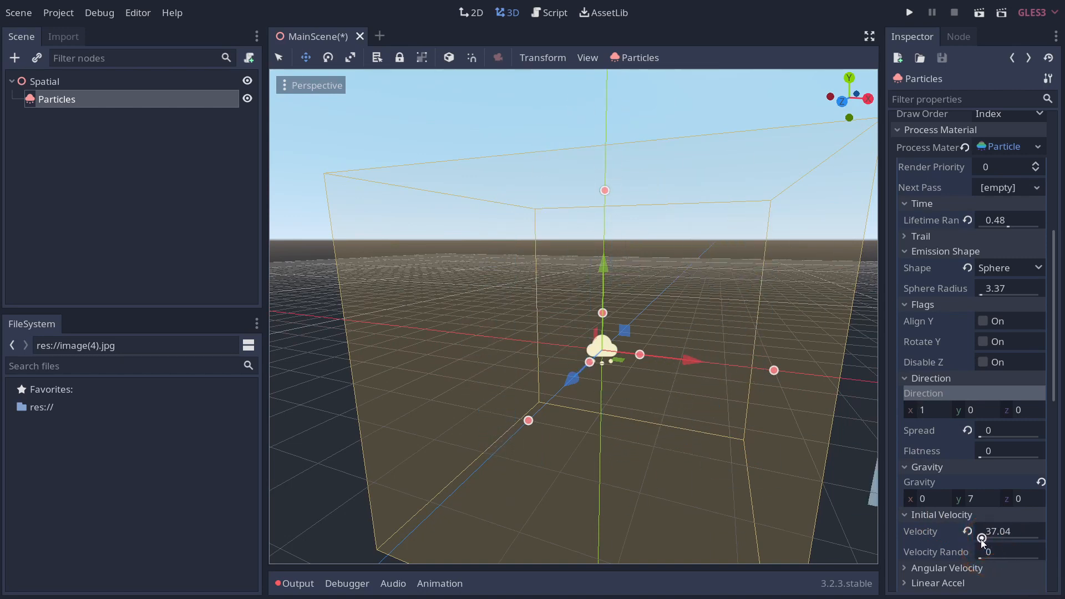
pyautogui.moveTo(982, 540); pyautogui.dragTo(1041, 560)
pyautogui.click(1006, 558)
pyautogui.moveTo(836, 454); pyautogui.dragTo(580, 353, button='right')
pyautogui.press('s')
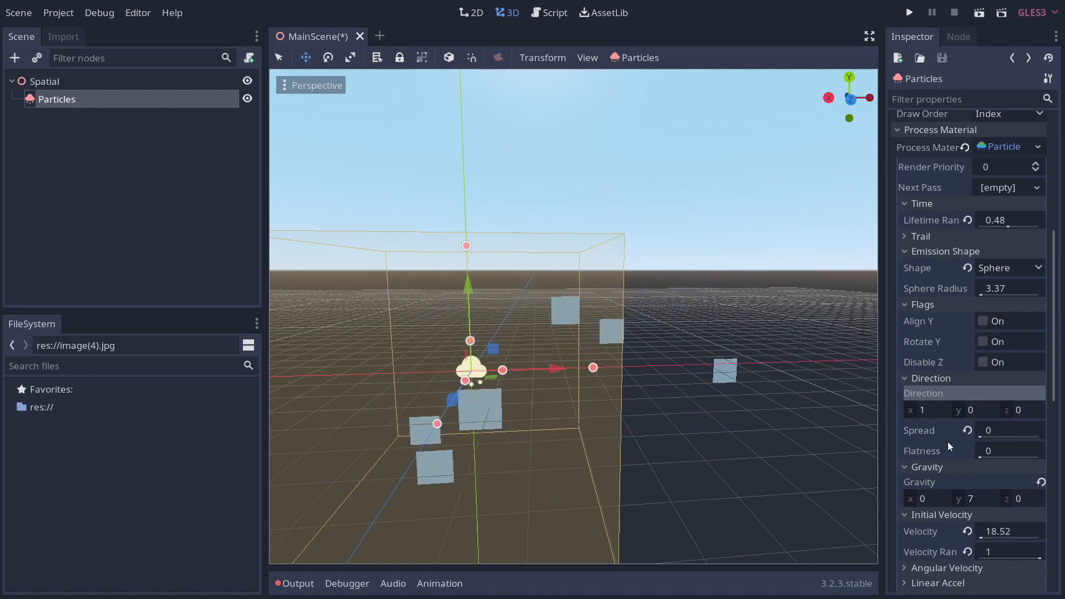
# Set the particles' initial velocity to 0 and collapse the Initial Velocity settings
pyautogui.moveTo(982, 539); pyautogui.dragTo(742, 481)
pyautogui.moveTo(694, 451); pyautogui.dragTo(532, 299, button='right')
pyautogui.press('w')
pyautogui.press('d')
pyautogui.click(923, 514)
# Try an angular velocity of 236.56 for the particles, and return it to 0
pyautogui.click(934, 530)
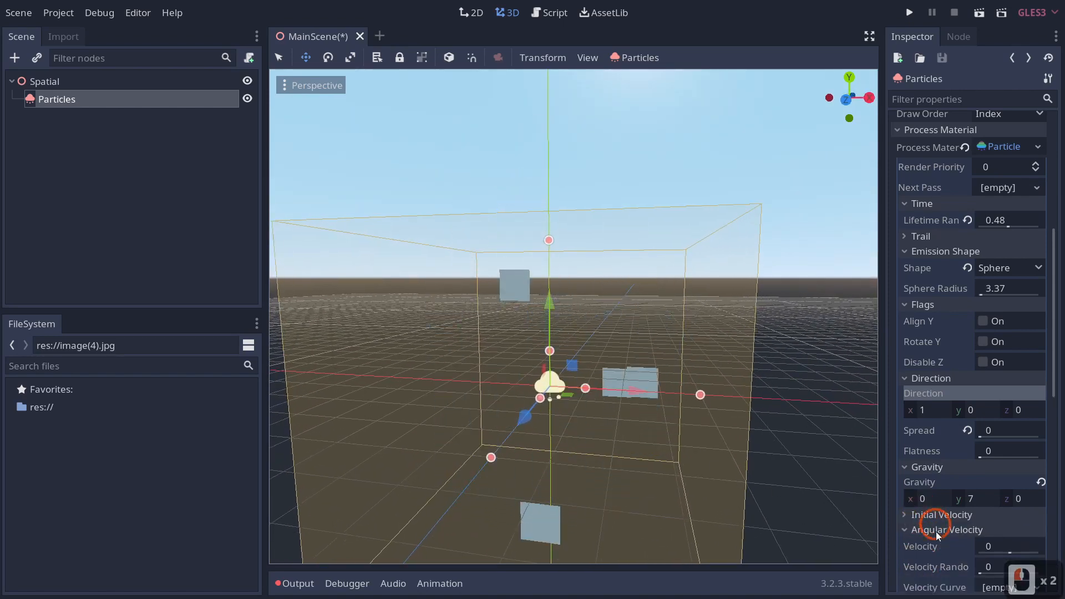
pyautogui.scroll(-1, 937, 518)
pyautogui.click(1010, 496)
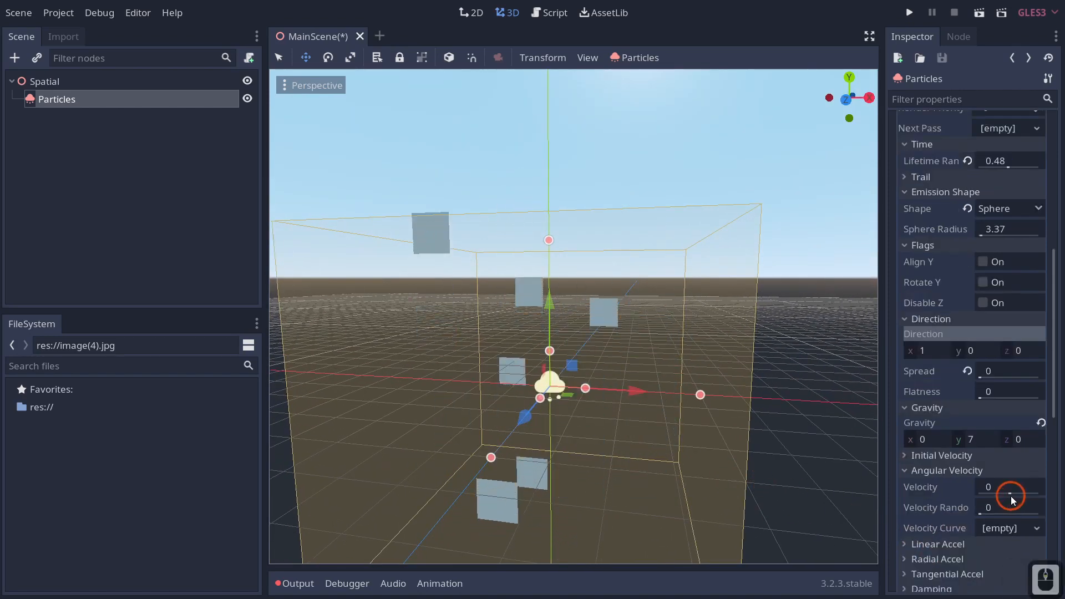
pyautogui.moveTo(1011, 495)
pyautogui.mouseDown()
pyautogui.moveTo(1049, 495)
pyautogui.moveTo(977, 488)
pyautogui.moveTo(1039, 493)
pyautogui.moveTo(1017, 490)
pyautogui.mouseUp()
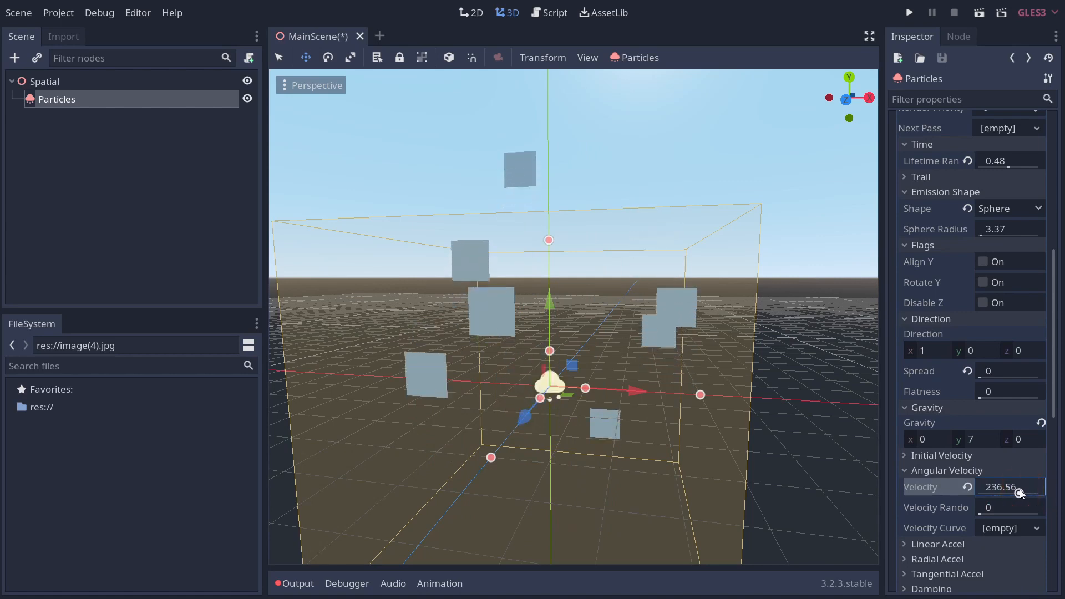
pyautogui.hotkey('ctrl', 'z')
pyautogui.click(1001, 491)
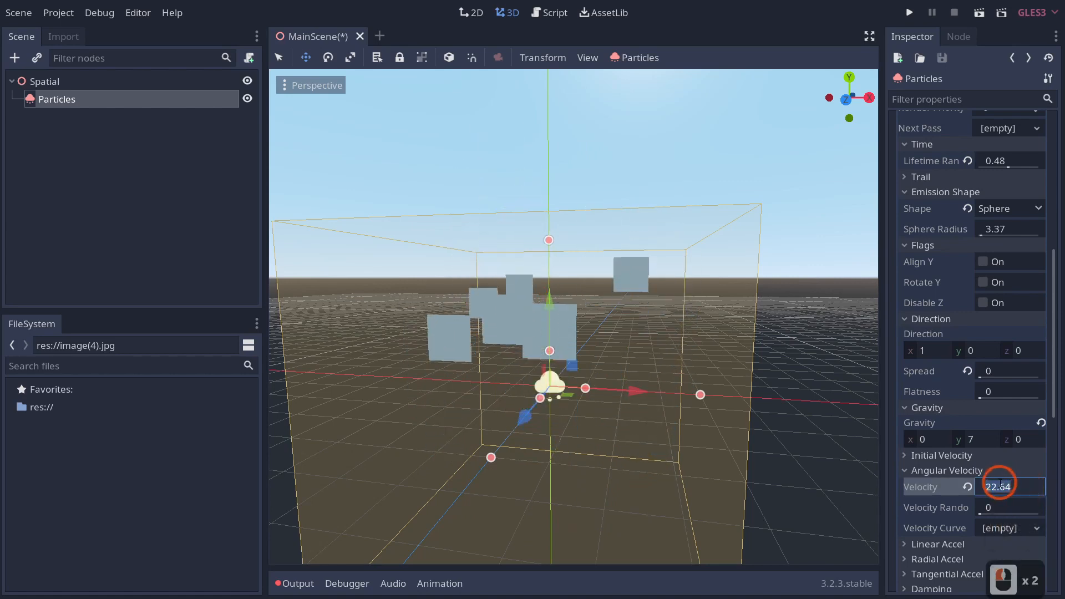
pyautogui.write('0')
pyautogui.press('Return')
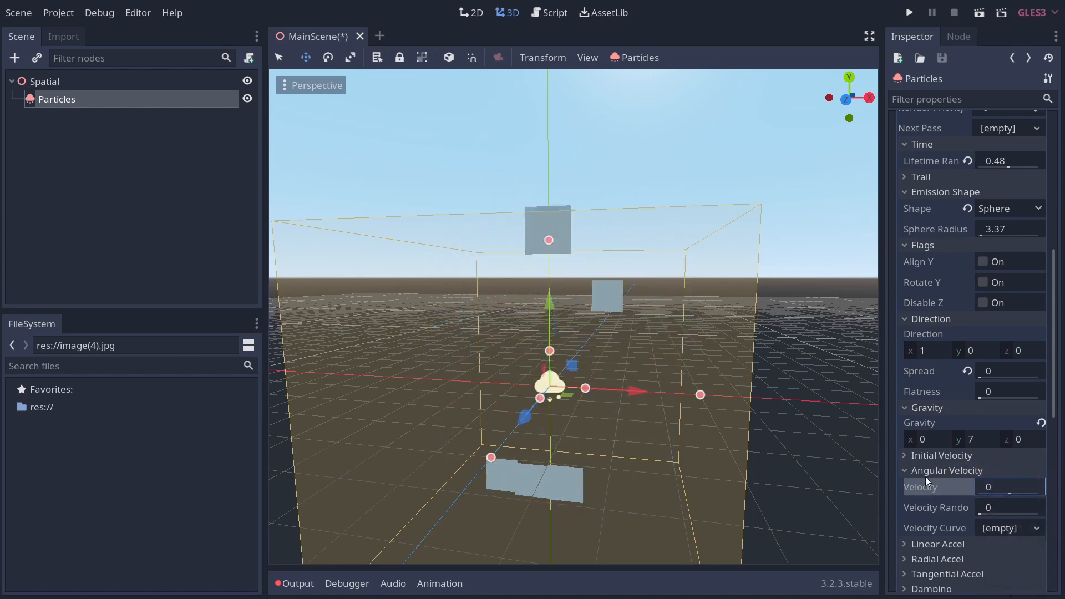
pyautogui.moveTo(929, 484)
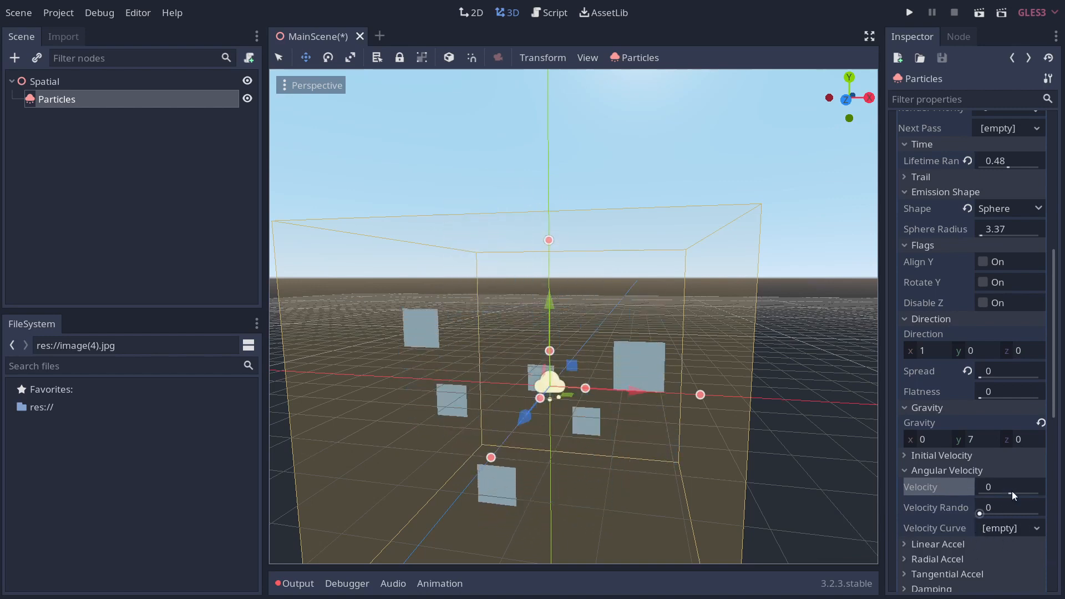
# Try an angular velocity of 173.33 with the Disable Z flag on and off, and return the velocity to 0
pyautogui.click(985, 302)
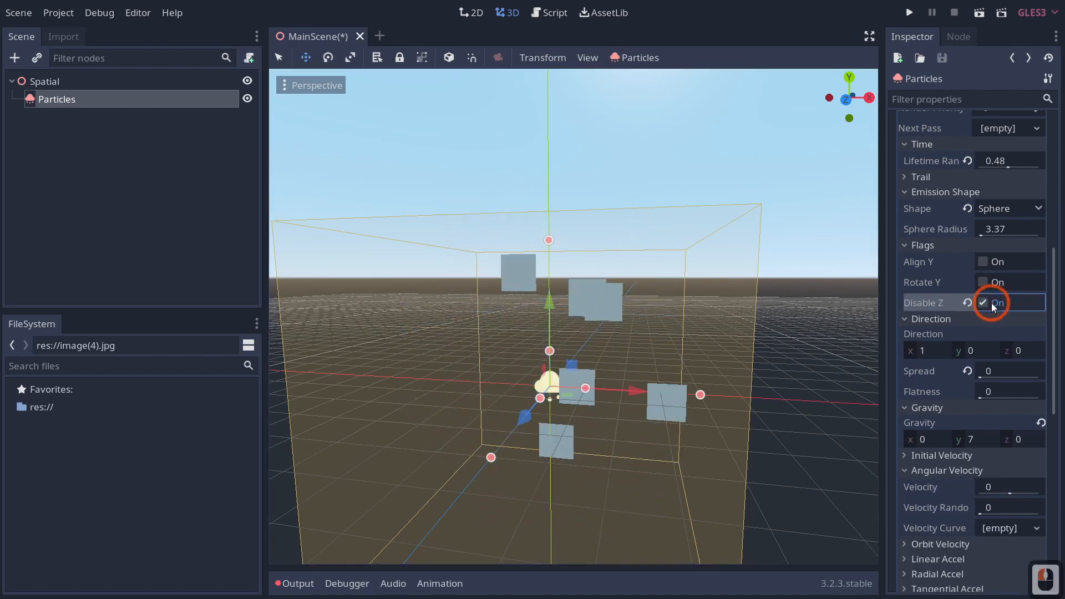
pyautogui.moveTo(1004, 491); pyautogui.dragTo(1016, 488)
pyautogui.click(982, 303)
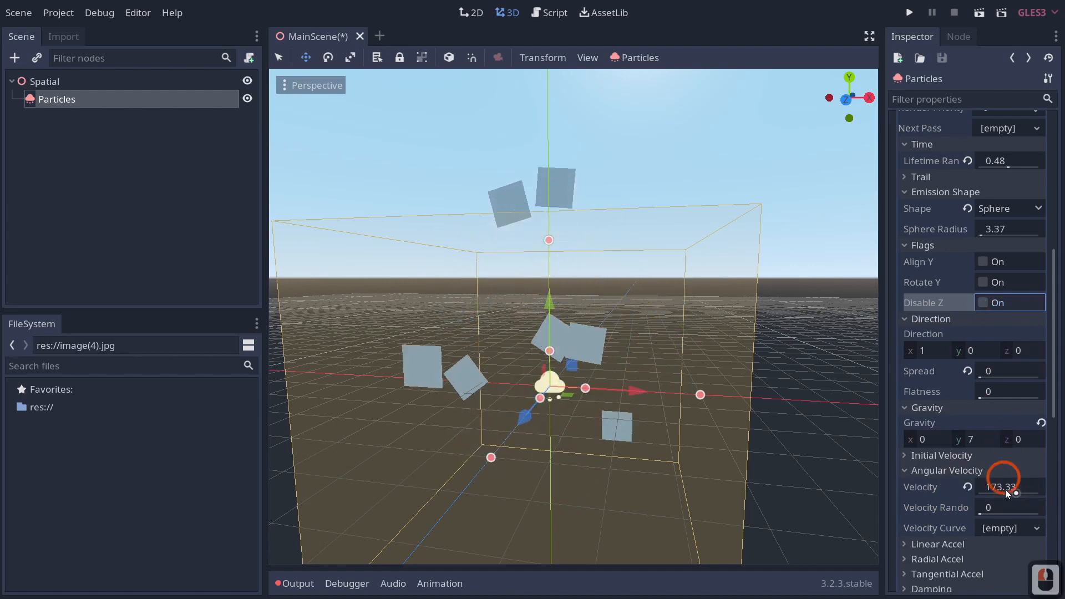
pyautogui.click(1006, 488)
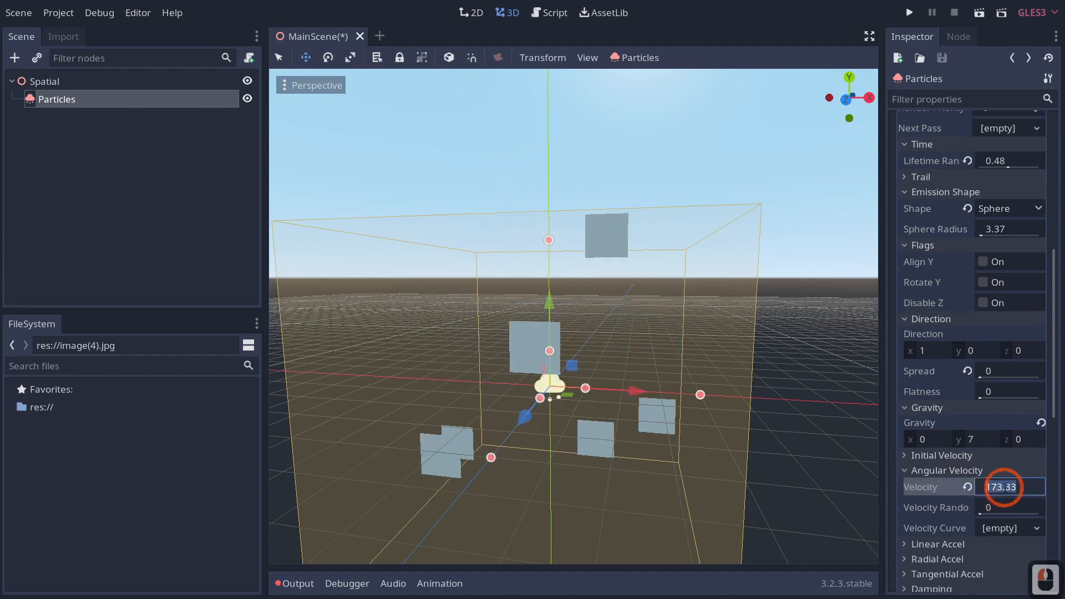
pyautogui.write('0')
pyautogui.press('Return')
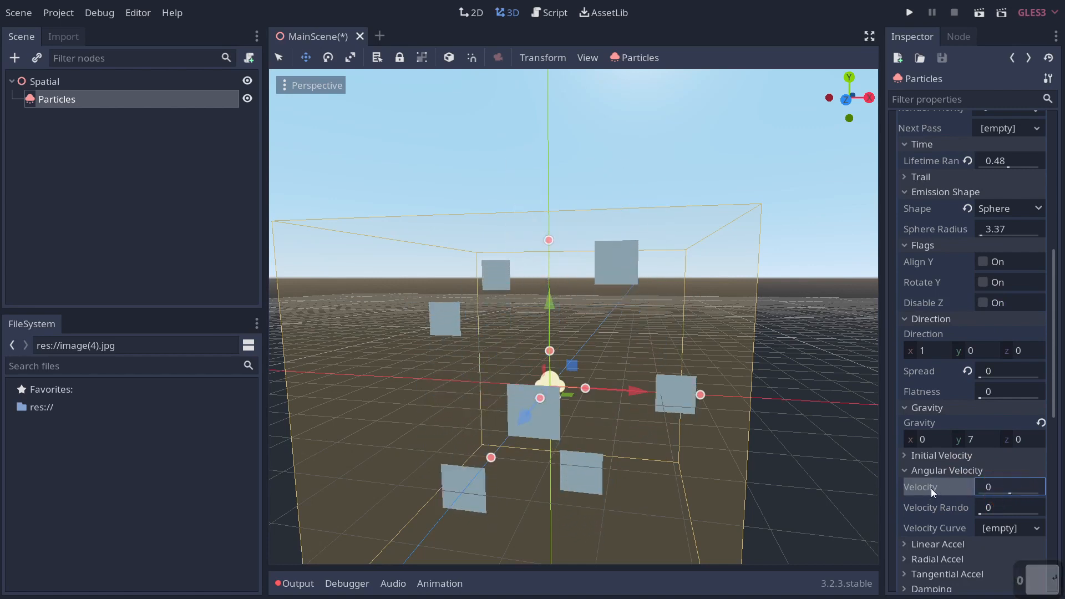
# Enable the Disable Z flag and set the angular velocity to 266.67 with a randomness of 0.72
pyautogui.click(983, 302)
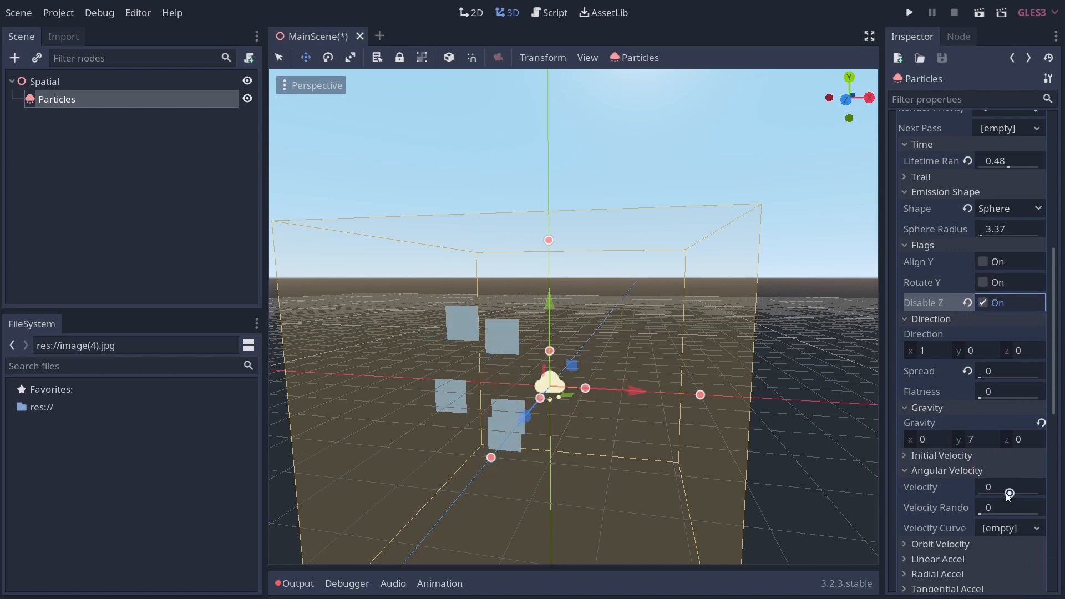
pyautogui.moveTo(1009, 494); pyautogui.dragTo(1021, 492)
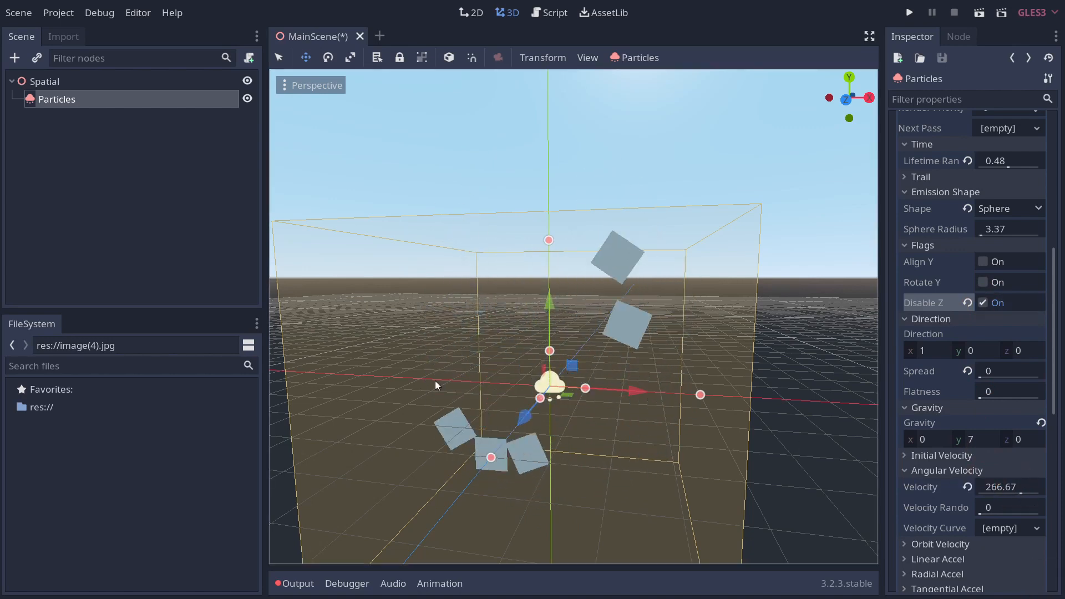
pyautogui.moveTo(974, 511); pyautogui.dragTo(1022, 514)
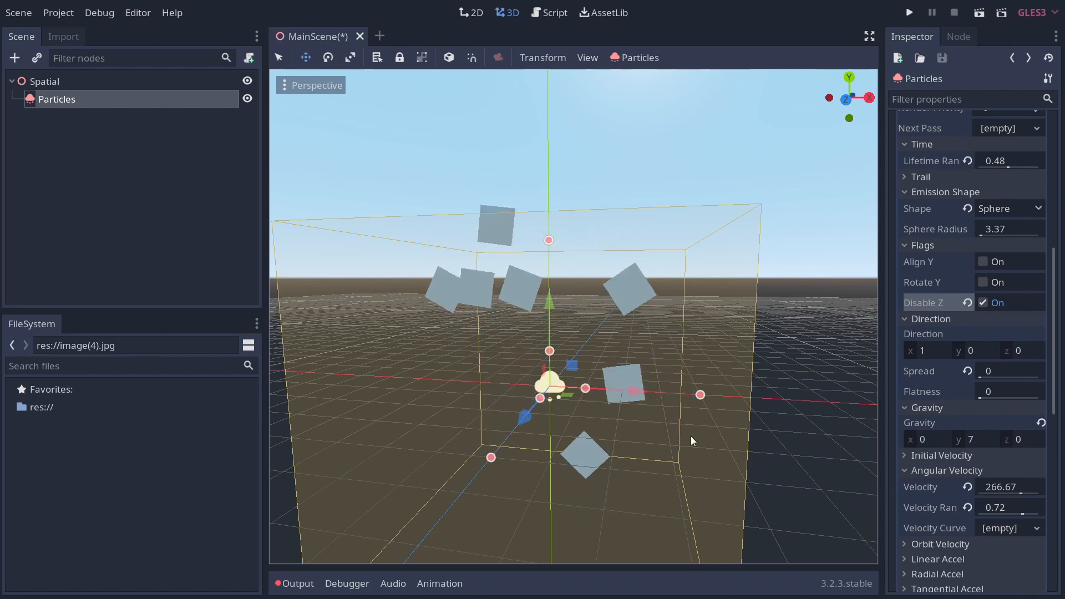
# Expand the Orbit Velocity settings and try a velocity of 1
pyautogui.scroll(-3, 933, 469)
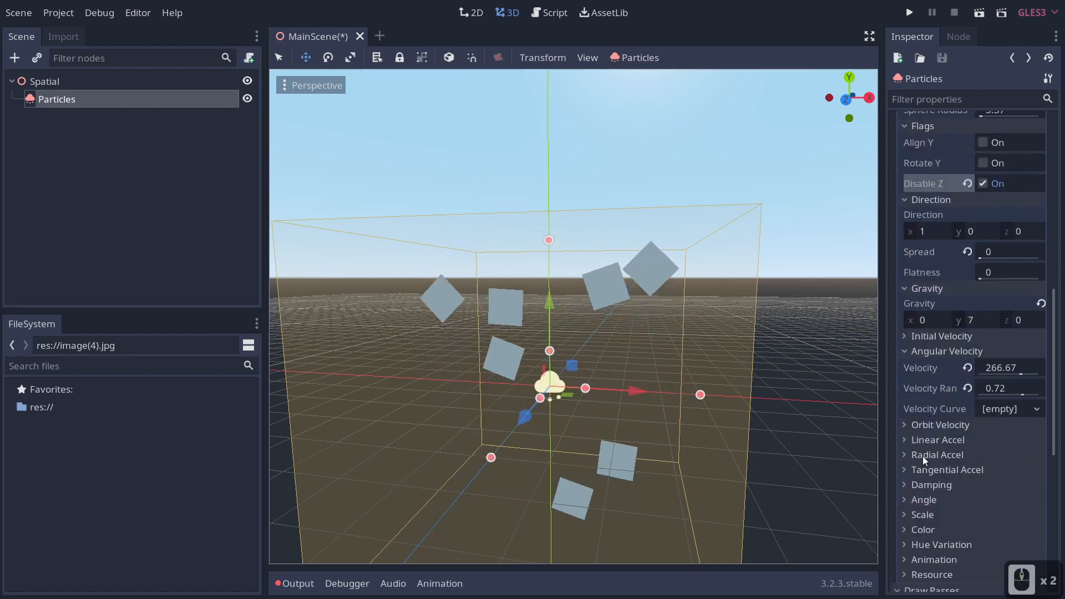
pyautogui.click(943, 426)
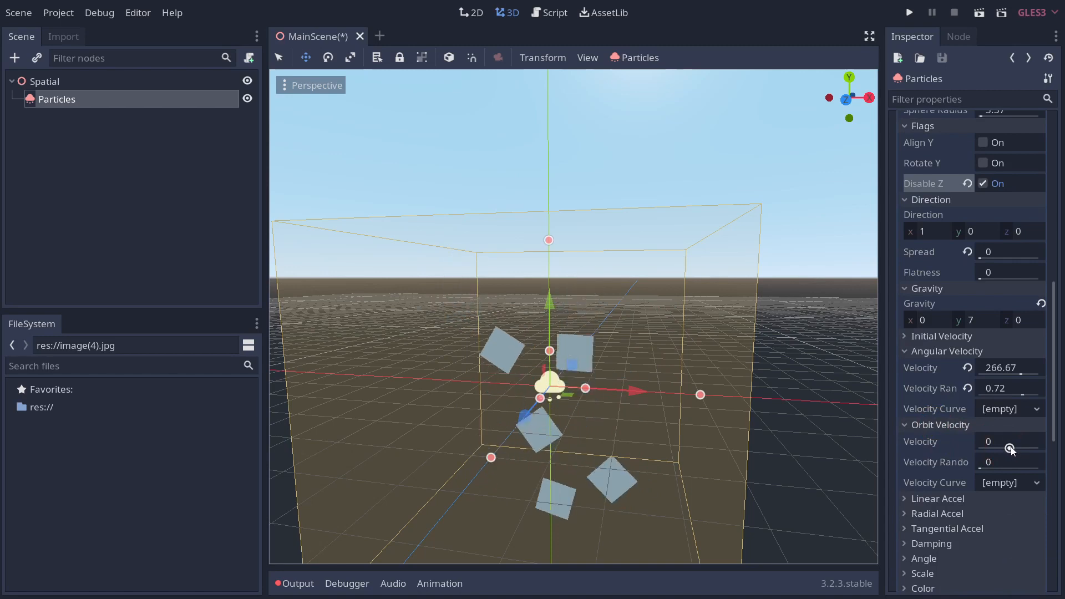
pyautogui.moveTo(1010, 447); pyautogui.dragTo(952, 438)
pyautogui.write('1')
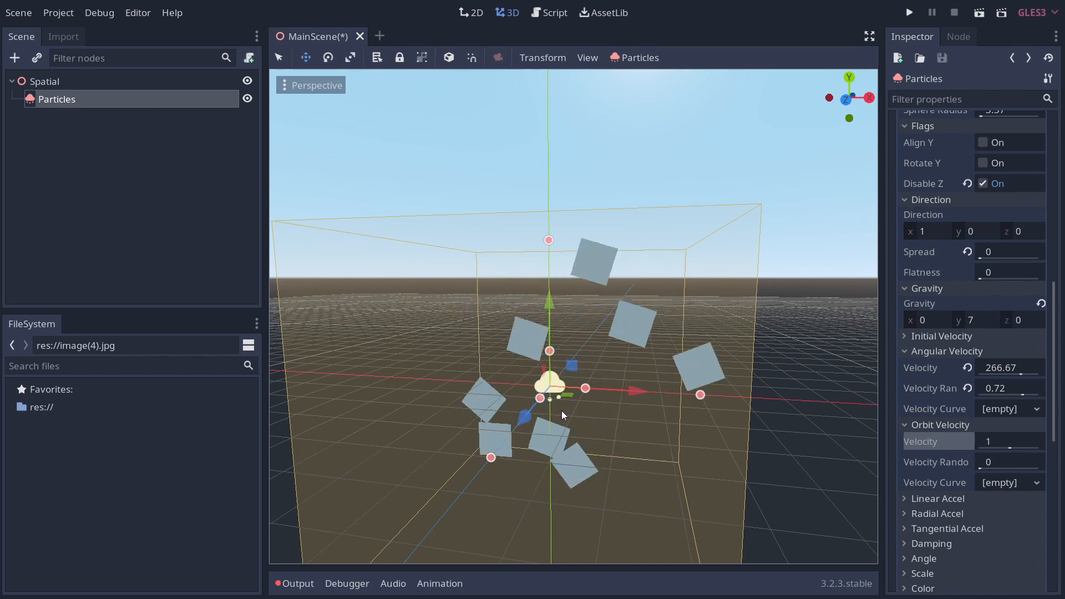
pyautogui.middleClick(562, 411)
pyautogui.middleClick(562, 410)
pyautogui.middleClick(561, 411)
pyautogui.middleClick(562, 411)
pyautogui.middleClick(562, 410)
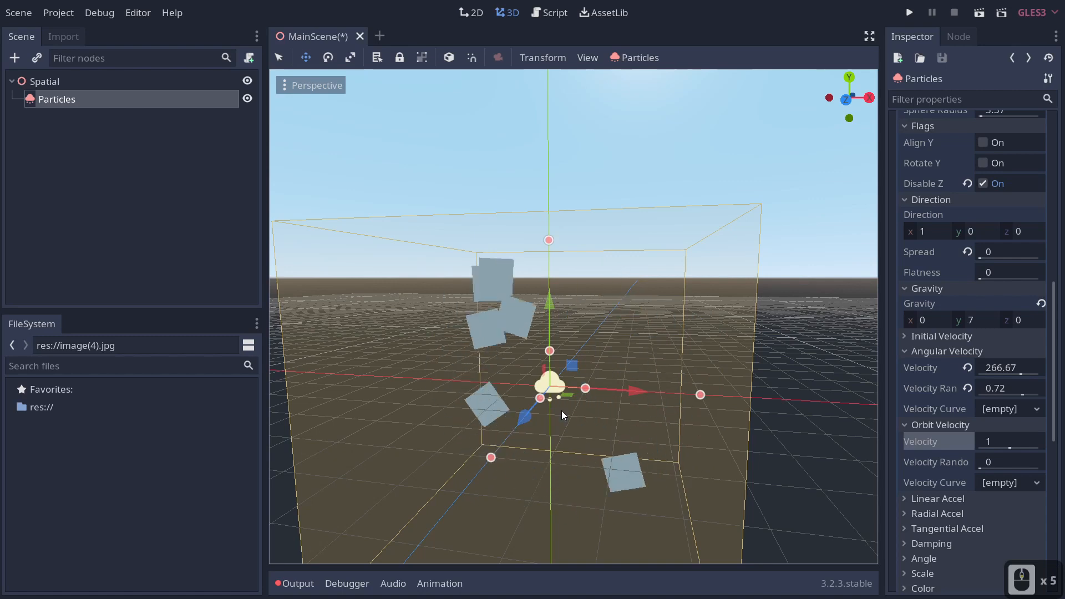
pyautogui.middleClick(561, 410)
pyautogui.middleClick(561, 411)
pyautogui.middleClick(561, 411)
pyautogui.middleClick(562, 411)
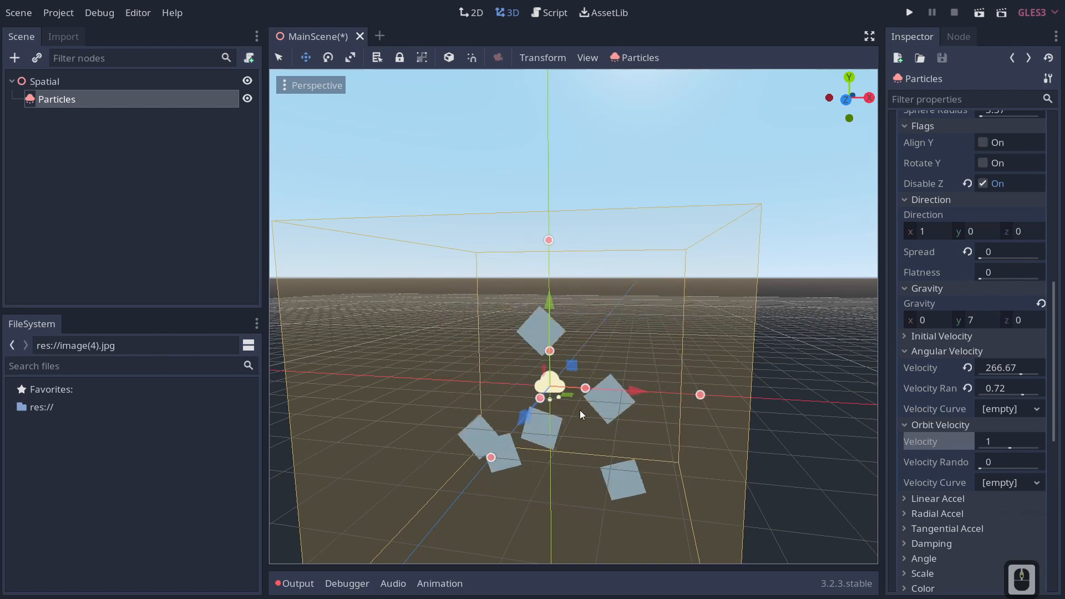
# Set the orbit velocity's randomness to 0.69 and the orbit velocity itself to 0
pyautogui.click(1010, 469)
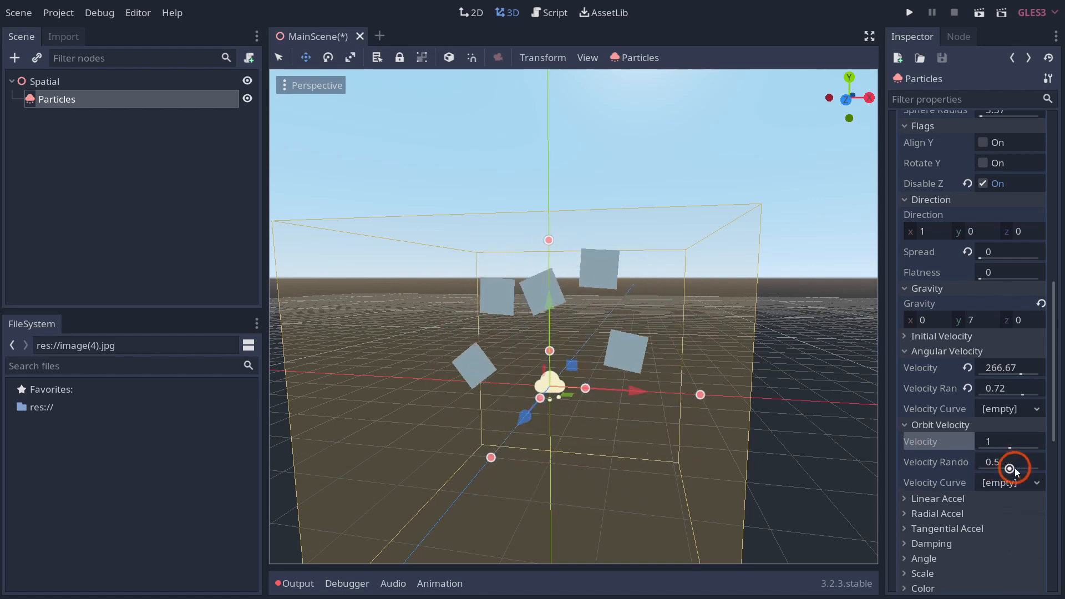
pyautogui.click(1021, 470)
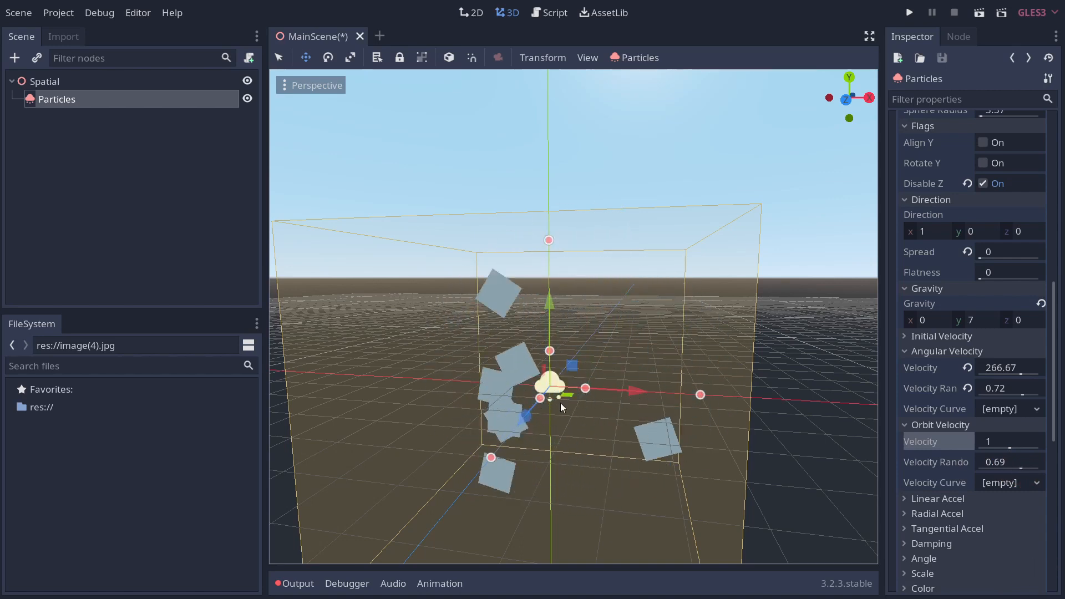
pyautogui.click(996, 441)
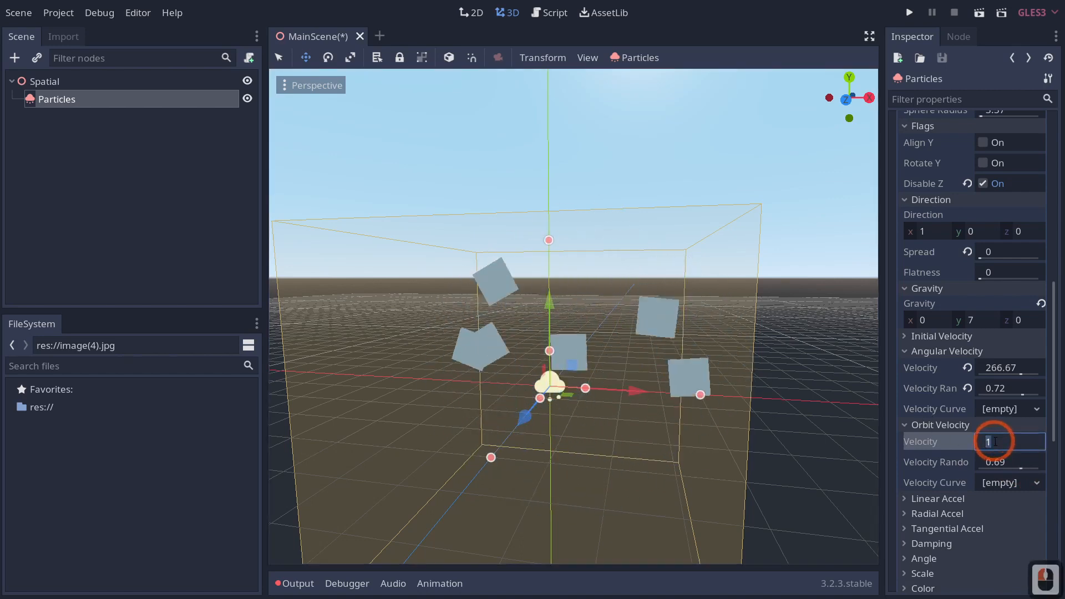
pyautogui.write('0')
pyautogui.press('Return')
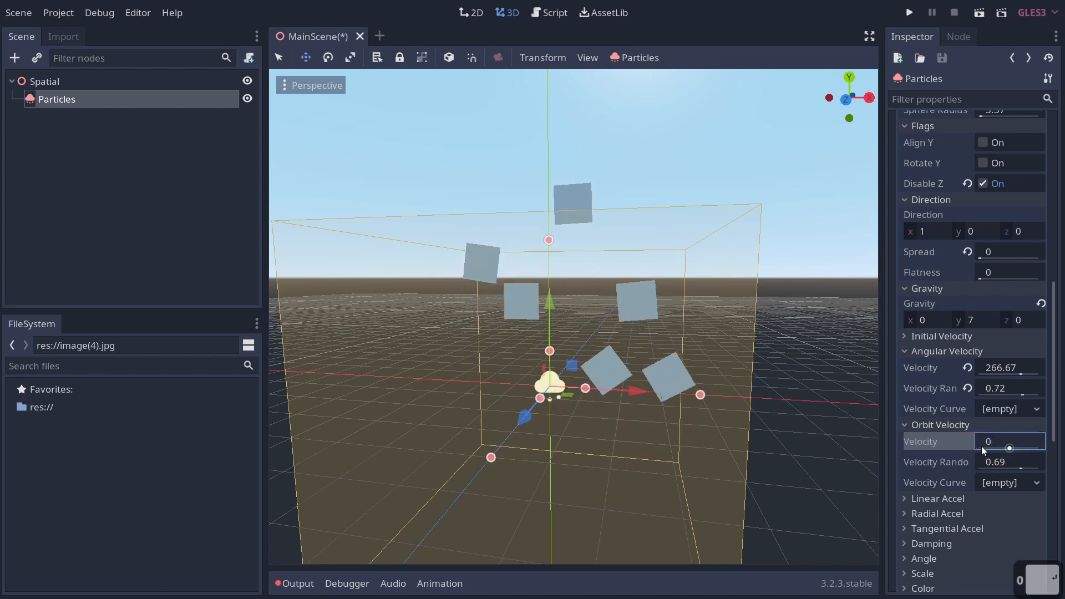
# Assign a new curve texture to the orbit velocity's Velocity Curve and expand its curve editor
pyautogui.click(1007, 485)
pyautogui.click(993, 499)
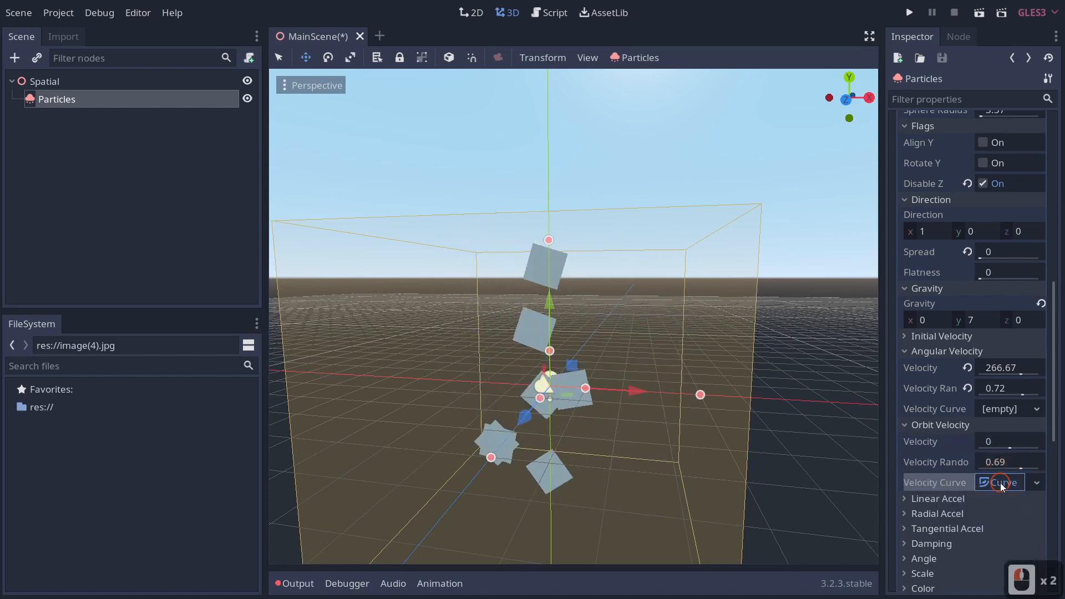
pyautogui.click(1000, 482)
pyautogui.scroll(-2, 968, 449)
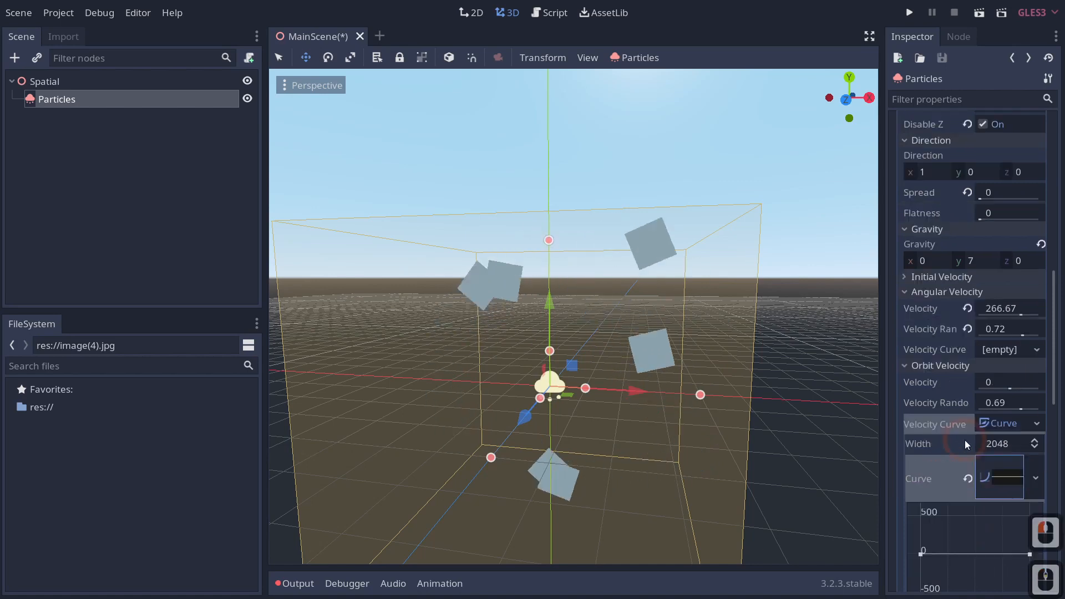
# Set the orbit velocity curve's minimum value to 0 and its maximum value to 10
pyautogui.click(922, 278)
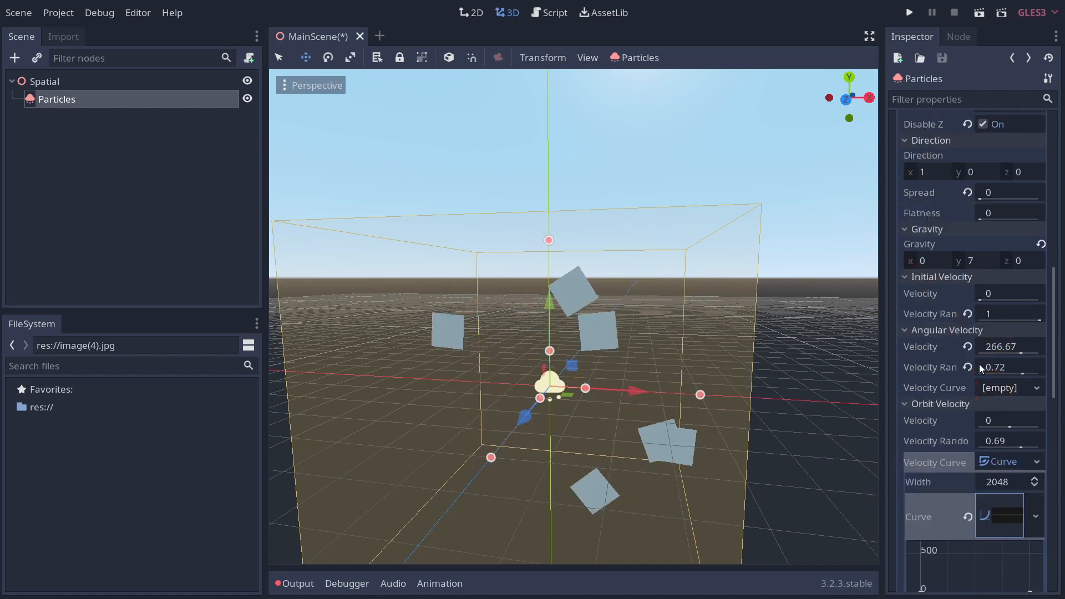
pyautogui.scroll(-2, 971, 382)
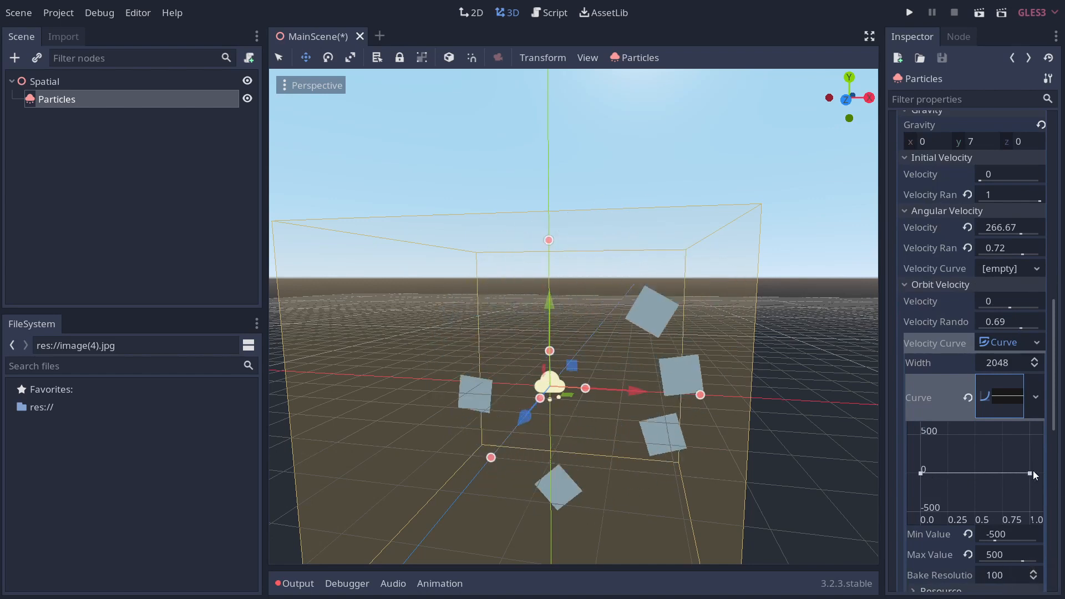
pyautogui.moveTo(1033, 466)
pyautogui.mouseDown()
pyautogui.moveTo(1030, 455)
pyautogui.moveTo(1028, 470)
pyautogui.mouseUp()
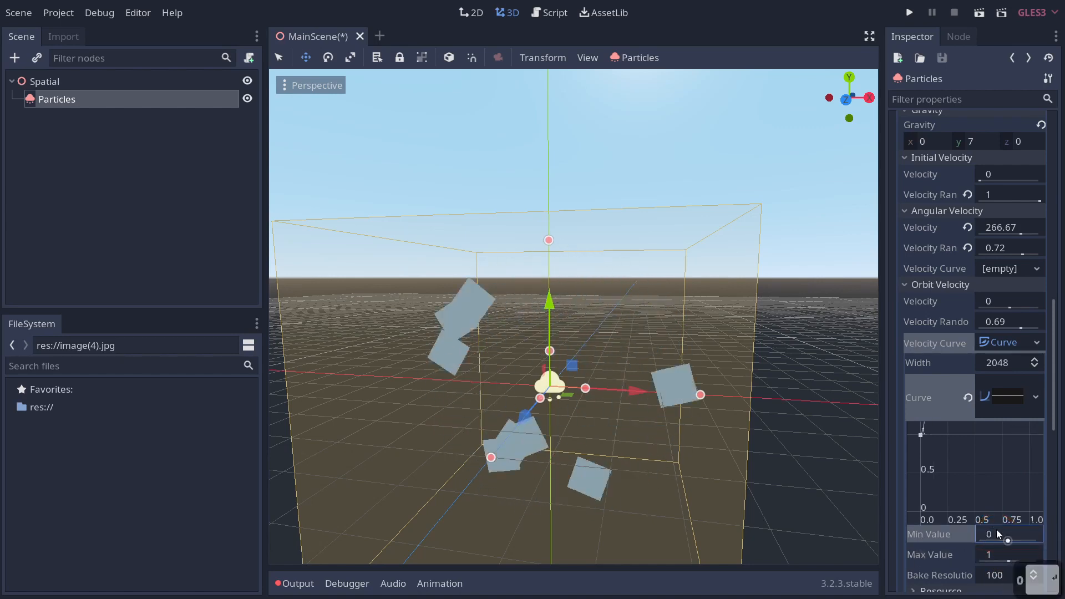
pyautogui.scroll(-3, 997, 534)
pyautogui.moveTo(1008, 437); pyautogui.dragTo(1010, 438)
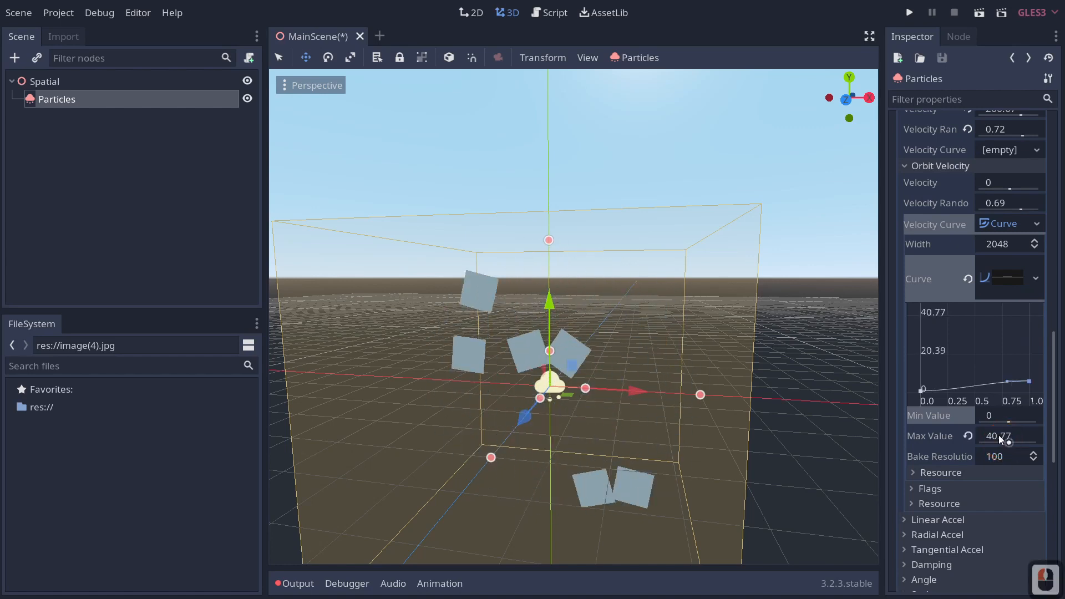
pyautogui.click(1003, 436)
pyautogui.write('10')
pyautogui.press('Return')
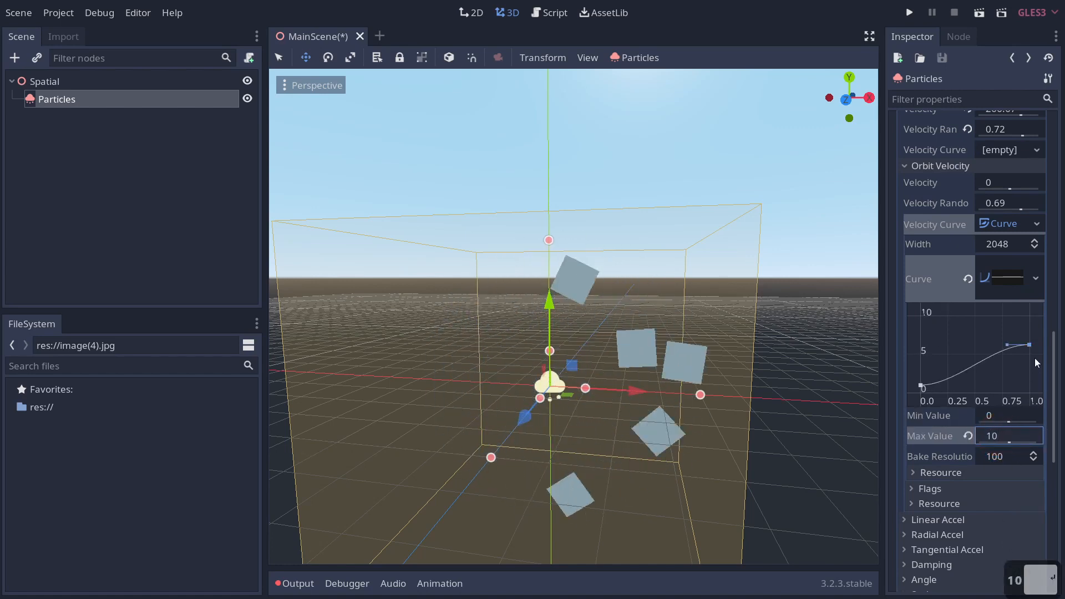
# Shape the orbit velocity curve into a hill with a middle point at about 5 and both endpoints at 0
pyautogui.moveTo(1030, 343); pyautogui.dragTo(1030, 375)
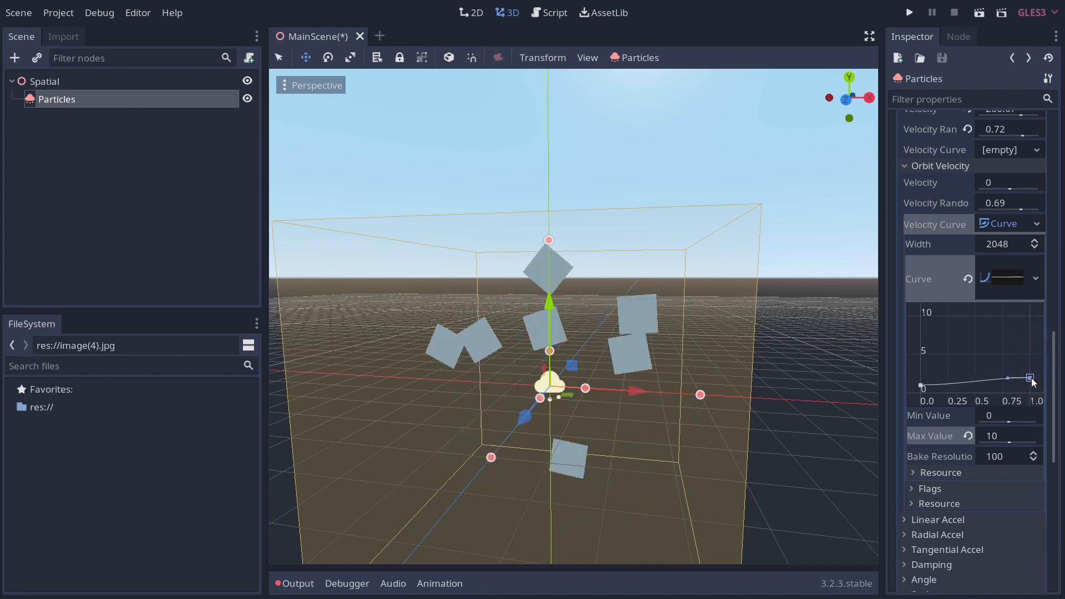
pyautogui.click(982, 377)
pyautogui.rightClick(982, 377)
pyautogui.click(988, 386)
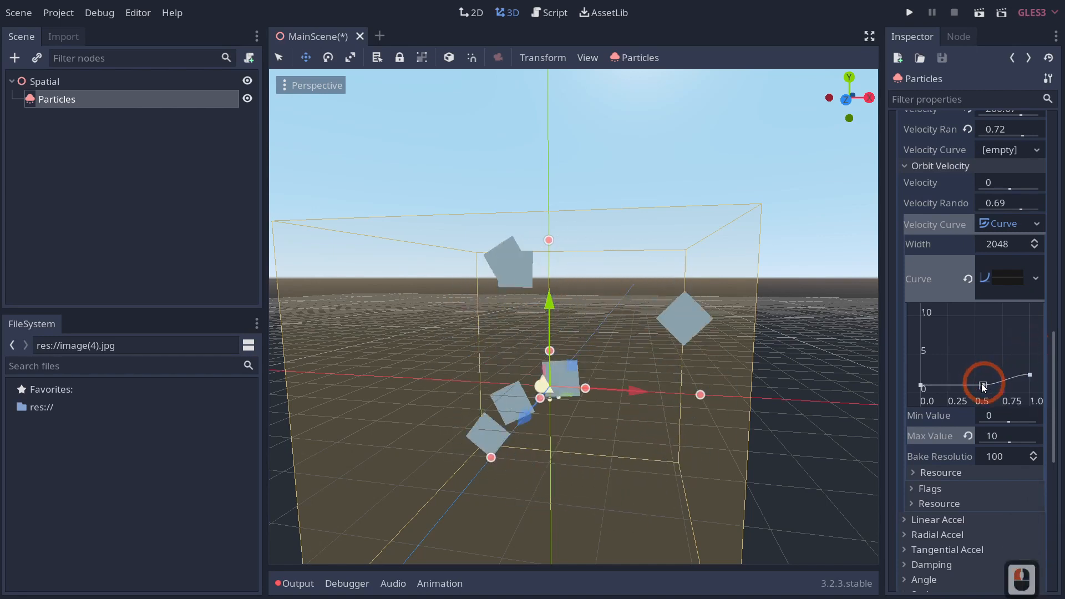
pyautogui.moveTo(982, 386); pyautogui.dragTo(1030, 389)
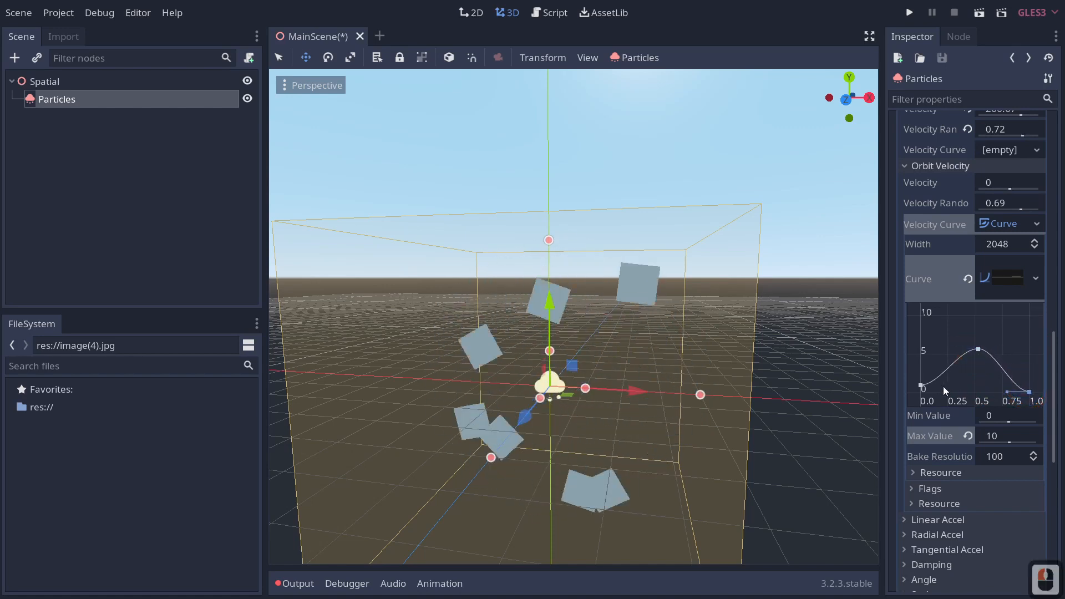
pyautogui.moveTo(921, 387); pyautogui.dragTo(921, 391)
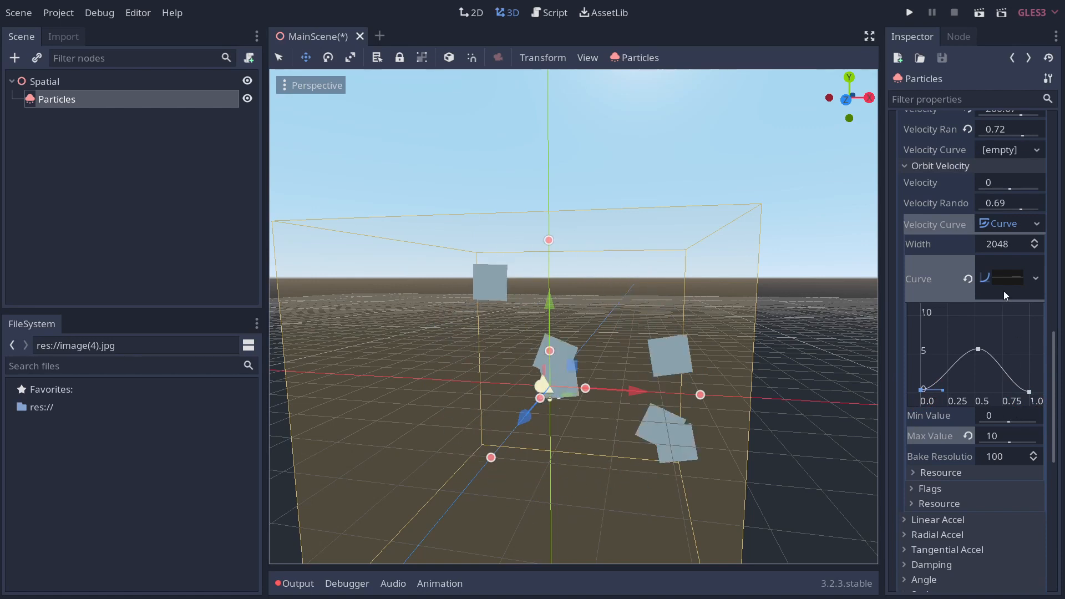
# Clear the curve inside the orbit velocity's curve texture and look over the texture's Flags and Resource settings
pyautogui.rightClick(1020, 273)
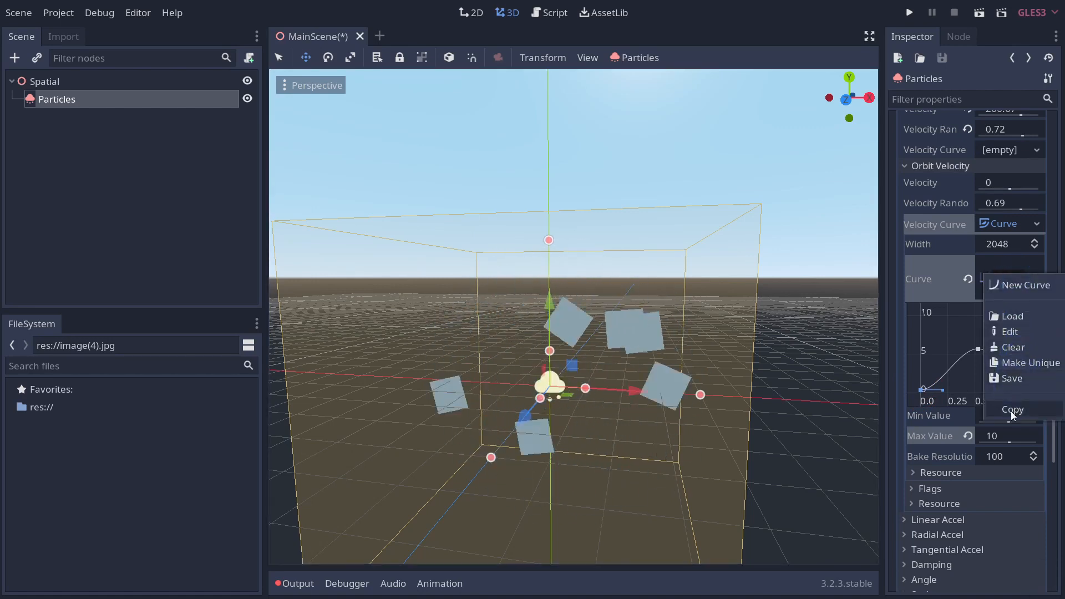
pyautogui.click(1010, 347)
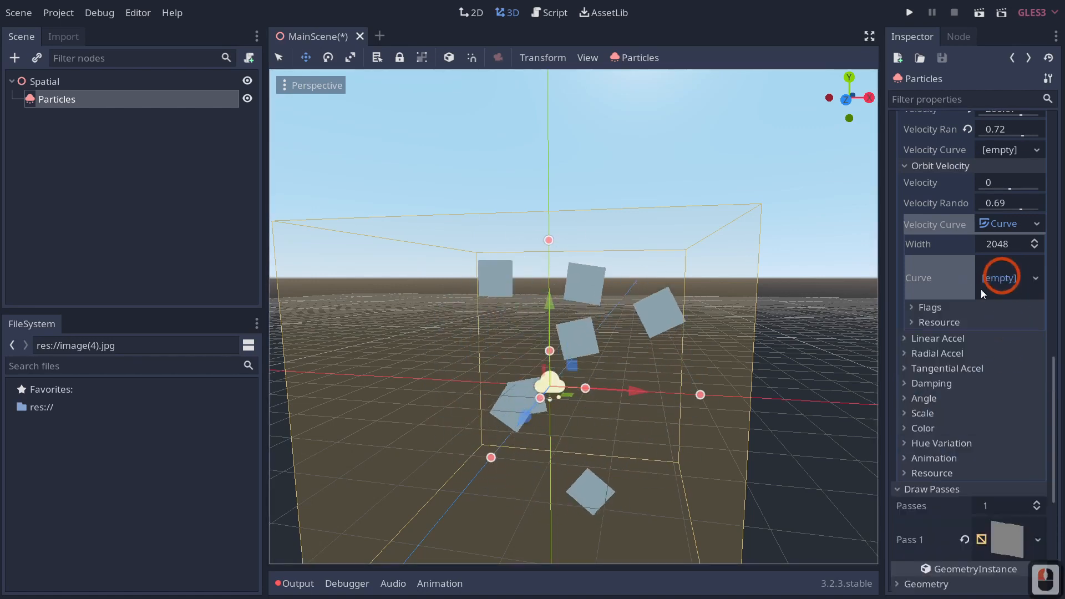
pyautogui.click(934, 310)
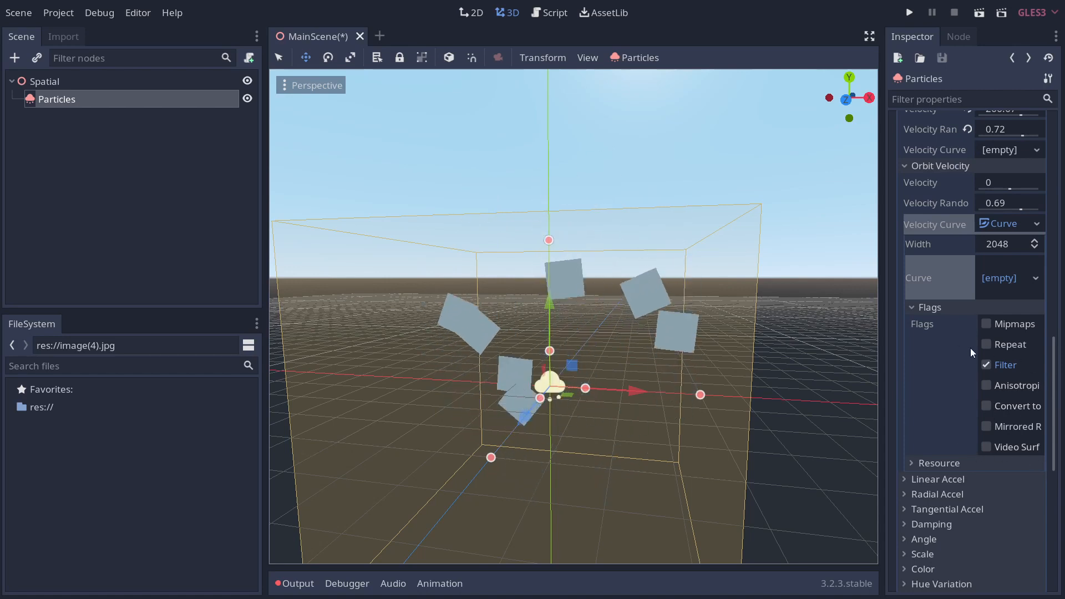
pyautogui.click(923, 308)
pyautogui.click(933, 324)
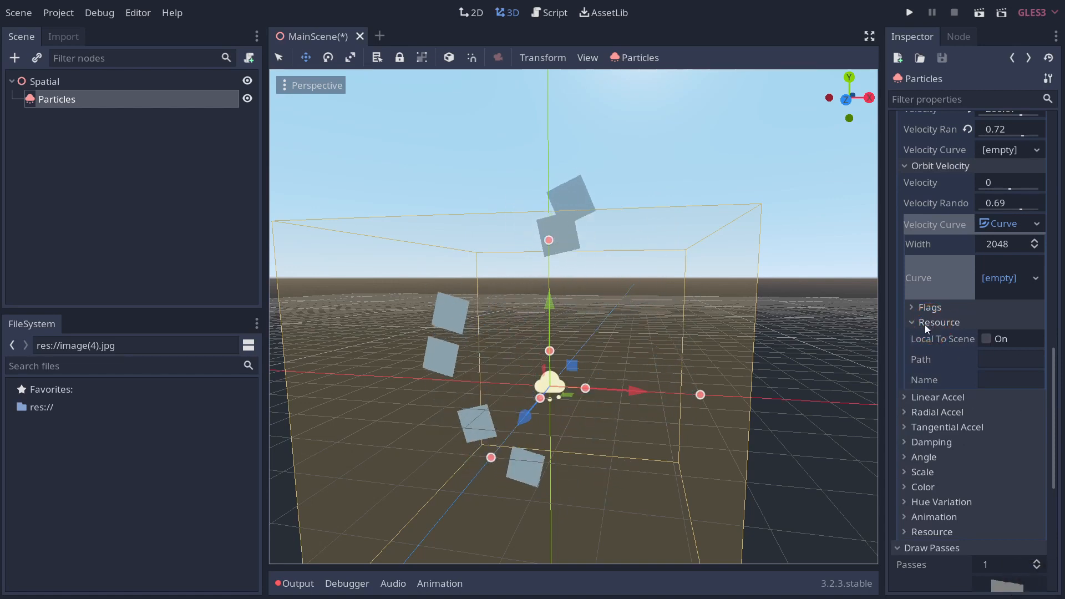
pyautogui.click(927, 325)
# Expand the Linear Accel settings and set the acceleration to 1 with a randomness of 0.43
pyautogui.click(927, 338)
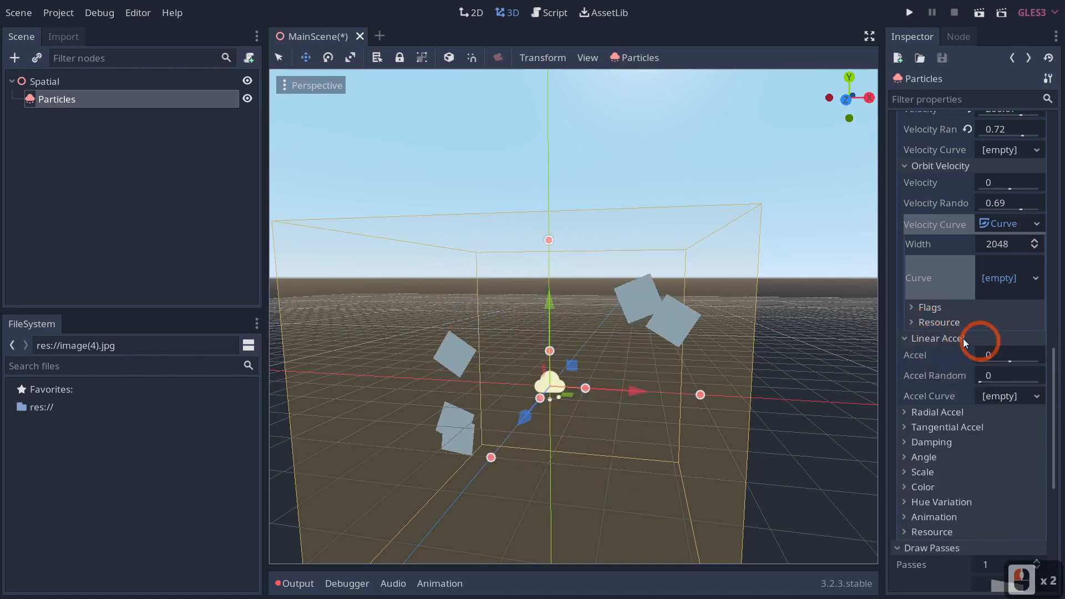
pyautogui.moveTo(1009, 361); pyautogui.dragTo(1023, 362)
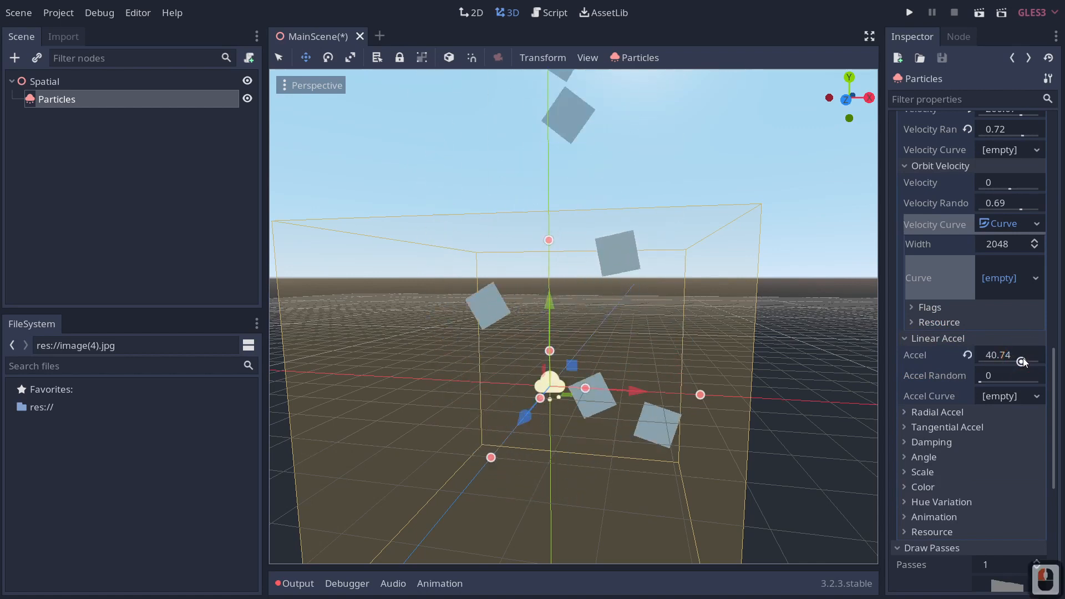
pyautogui.click(993, 353)
pyautogui.write('1')
pyautogui.press('Return')
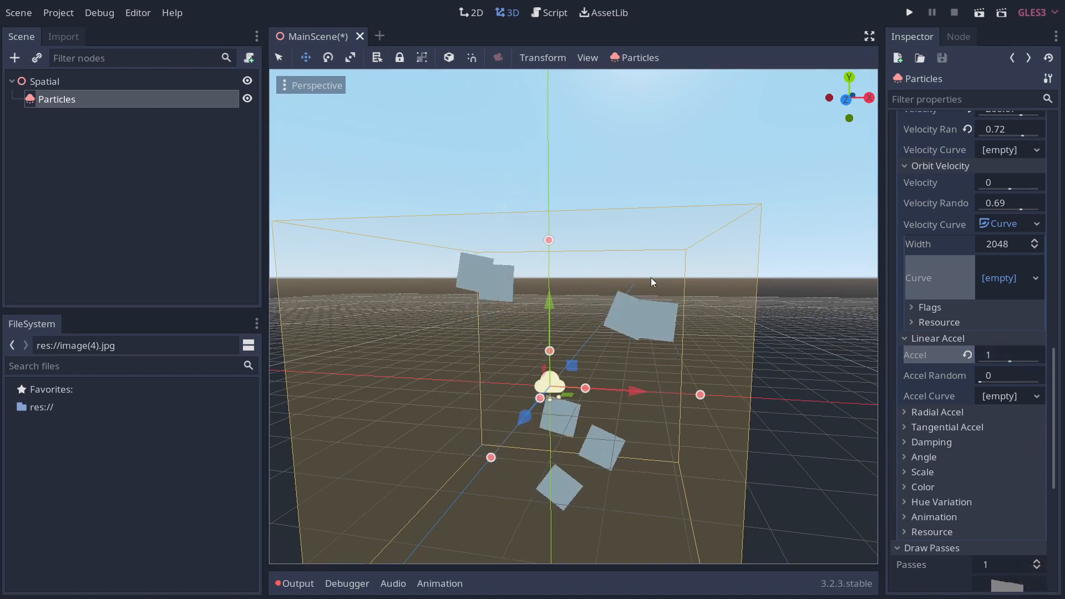
pyautogui.click(982, 382)
pyautogui.moveTo(1018, 386); pyautogui.dragTo(998, 391)
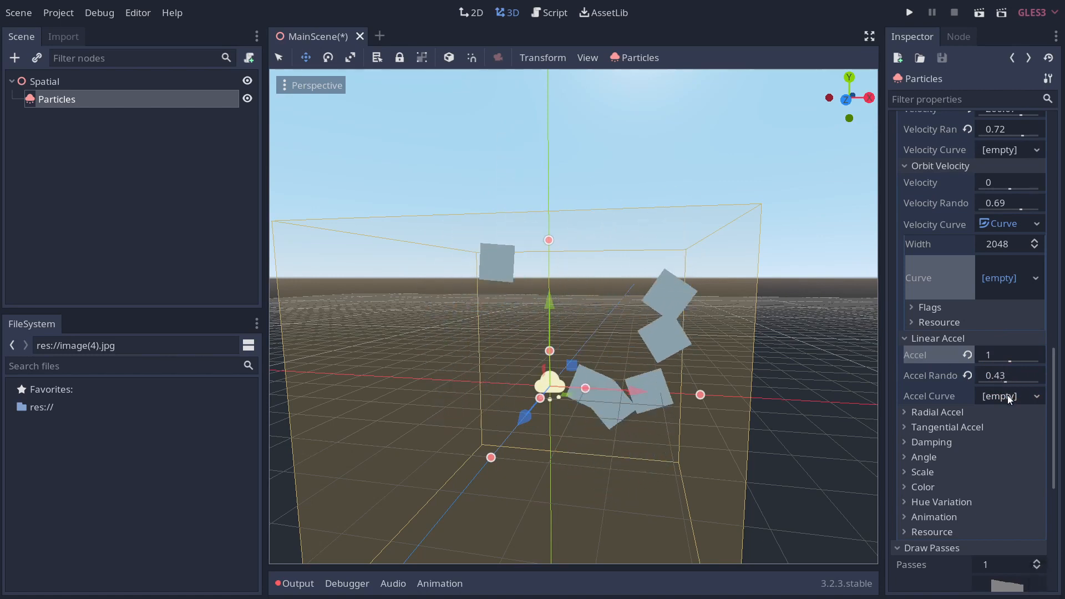
# Assign a new curve texture to the linear acceleration's Accel Curve, expand its curve editor and raise the end point slightly
pyautogui.click(1006, 396)
pyautogui.click(997, 417)
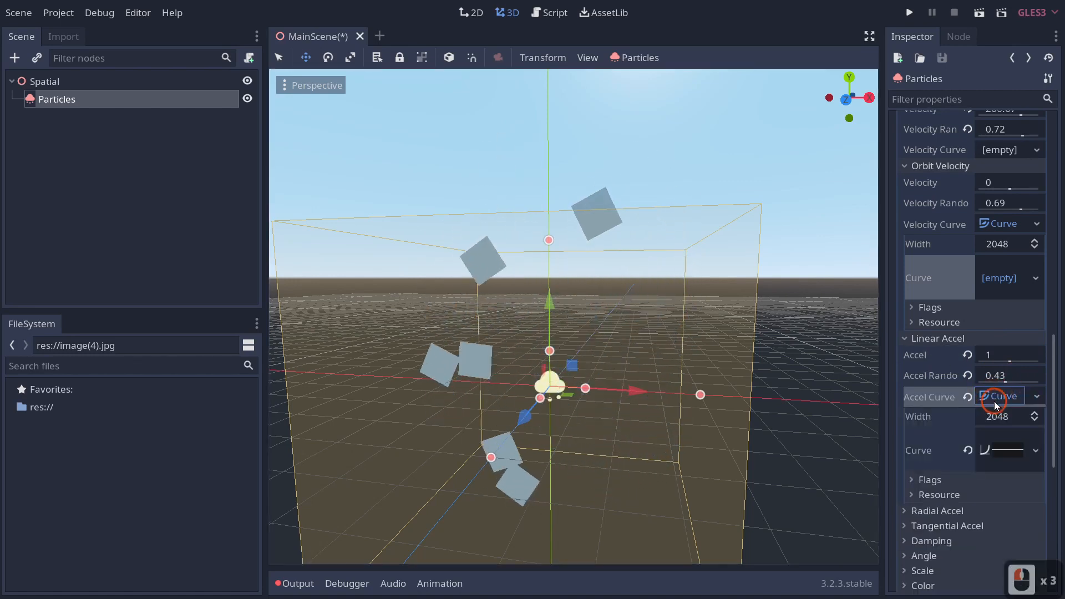
pyautogui.click(1005, 445)
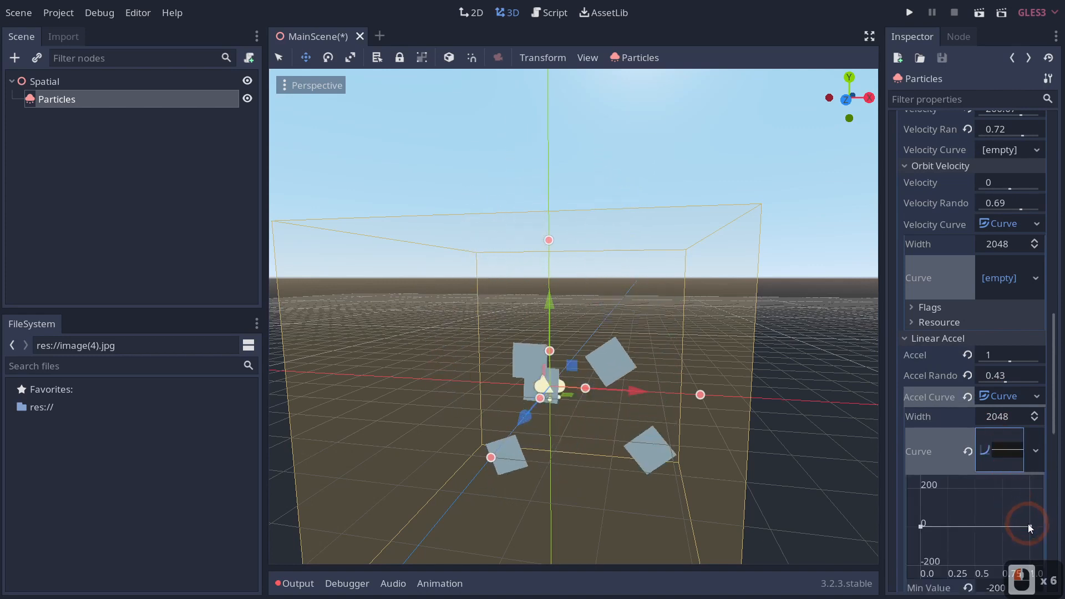
pyautogui.moveTo(1030, 525); pyautogui.dragTo(1031, 522)
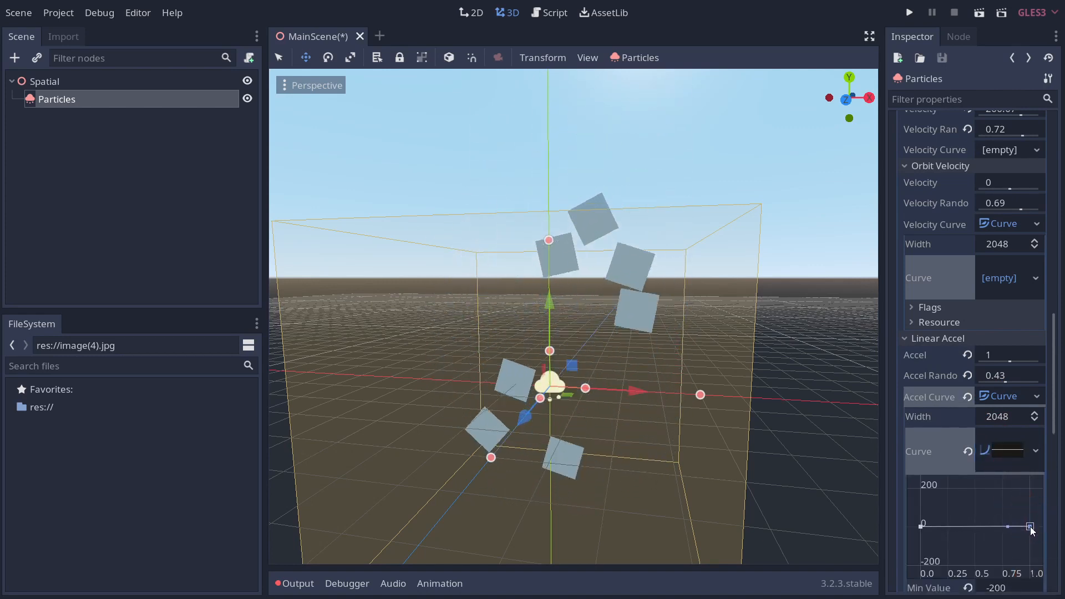
# Set the linear acceleration curve's minimum value to 0 and its maximum value to 1.01
pyautogui.scroll(-2, 1027, 540)
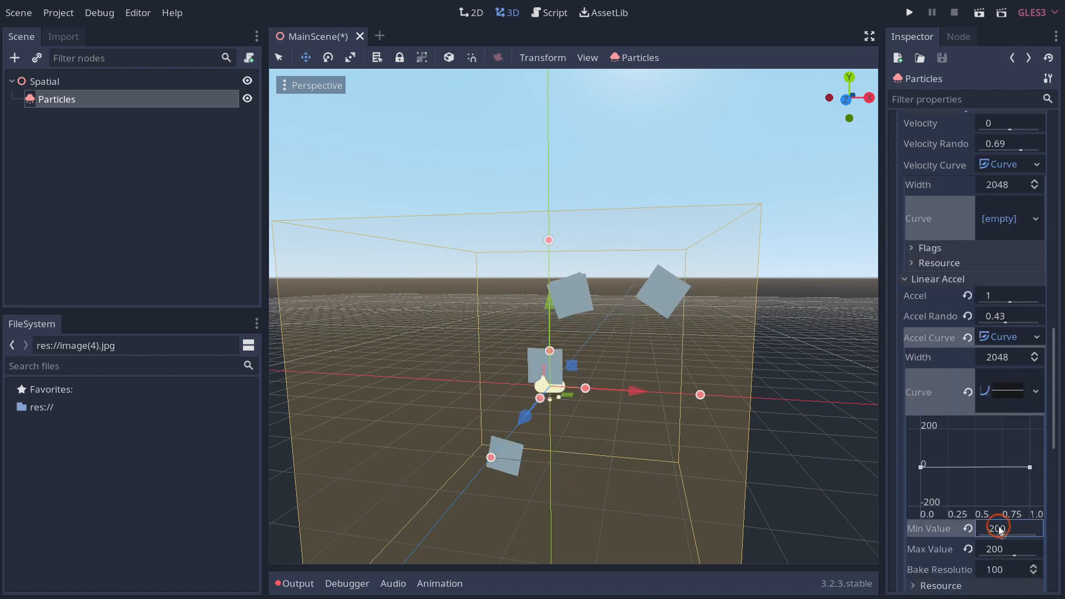
pyautogui.click(998, 529)
pyautogui.write('1')
pyautogui.press('Return')
pyautogui.click(1001, 549)
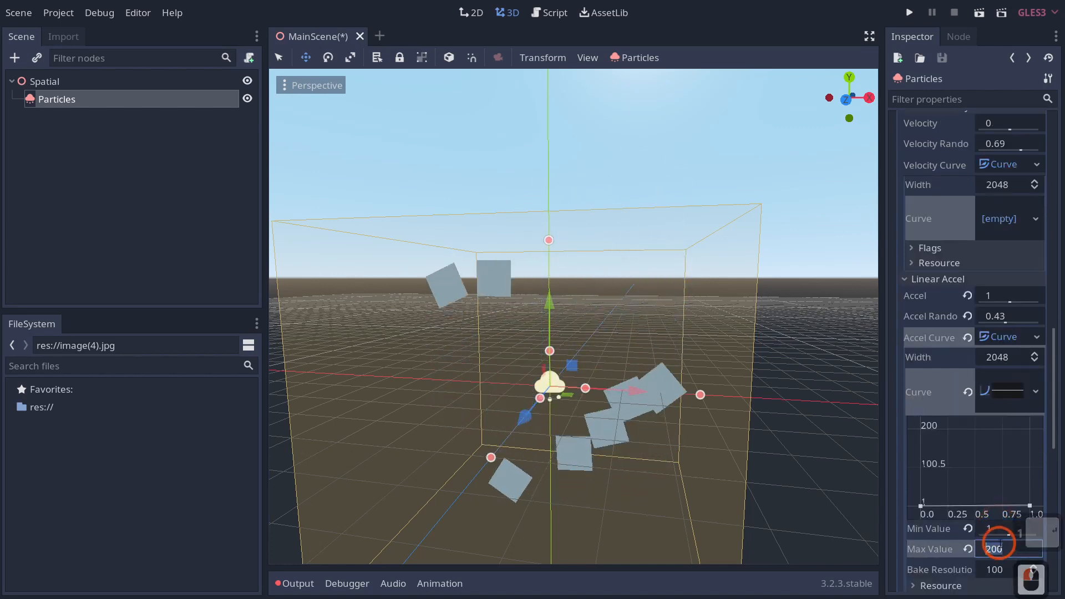
pyautogui.write('1')
pyautogui.press('Return')
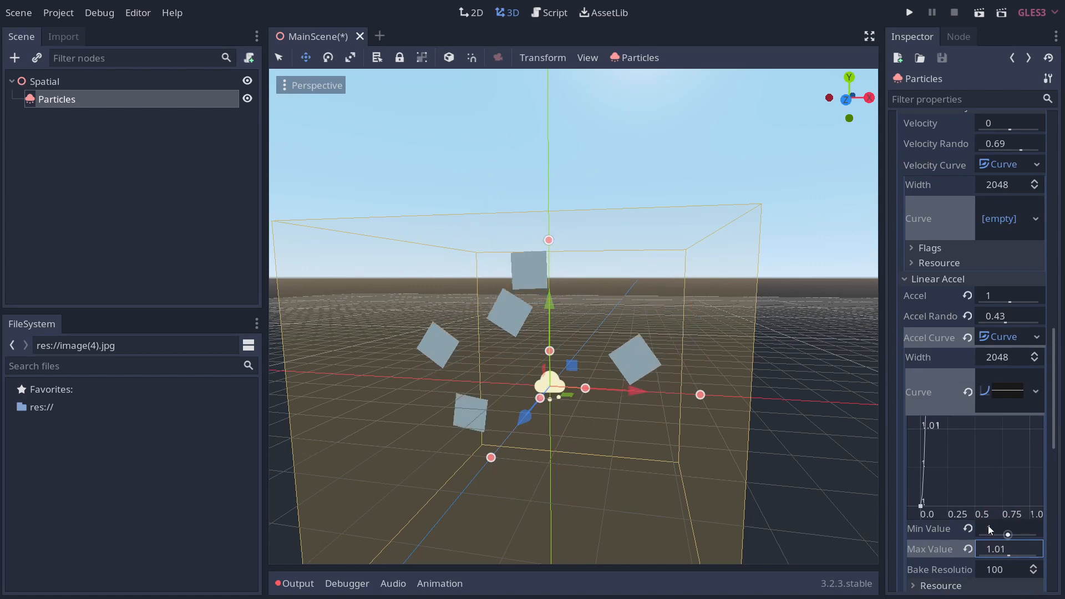
pyautogui.click(998, 529)
pyautogui.write('0')
pyautogui.press('Return')
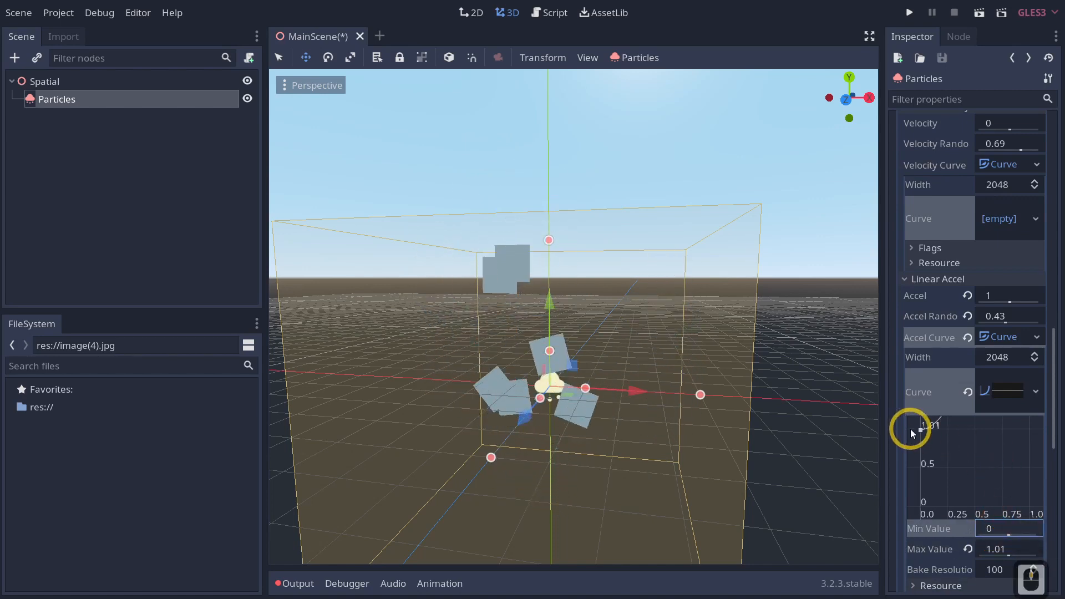
# Set the linear acceleration curve's maximum value to 2.77 and lower its endpoints so it rises gently from near 0
pyautogui.moveTo(920, 431); pyautogui.dragTo(923, 495)
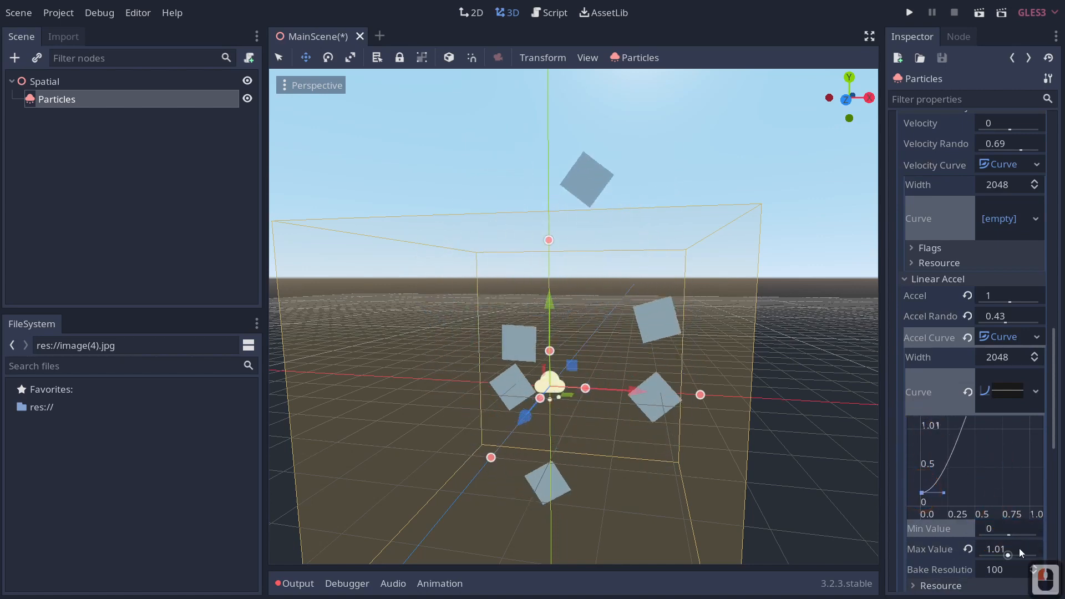
pyautogui.moveTo(1010, 555); pyautogui.dragTo(1048, 548)
pyautogui.click(1001, 547)
pyautogui.write('1.2')
pyautogui.press('Return')
pyautogui.moveTo(1032, 428); pyautogui.dragTo(1029, 487)
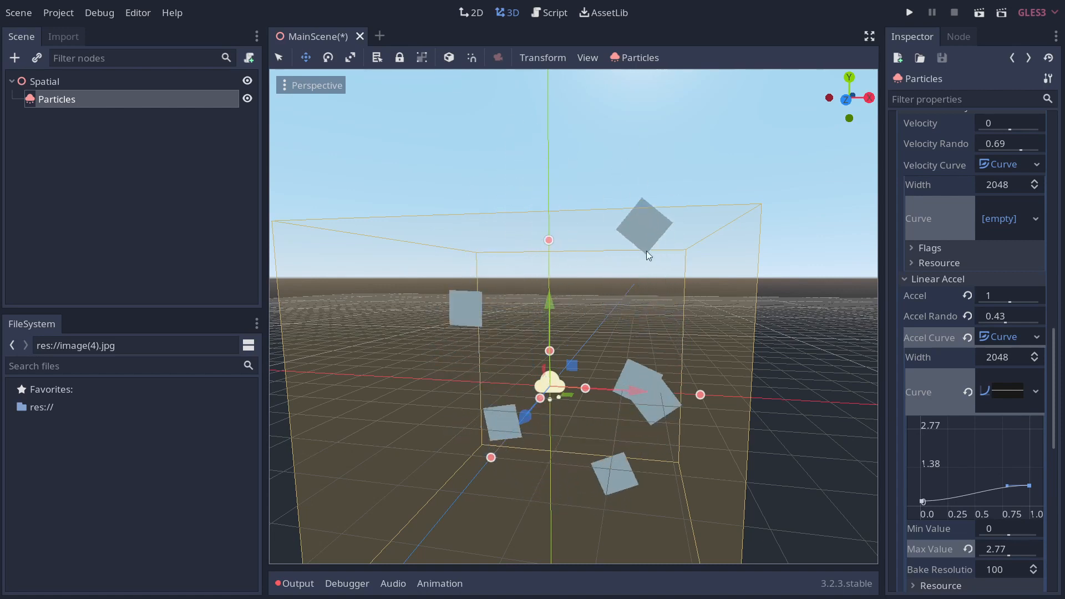
pyautogui.click(1036, 391)
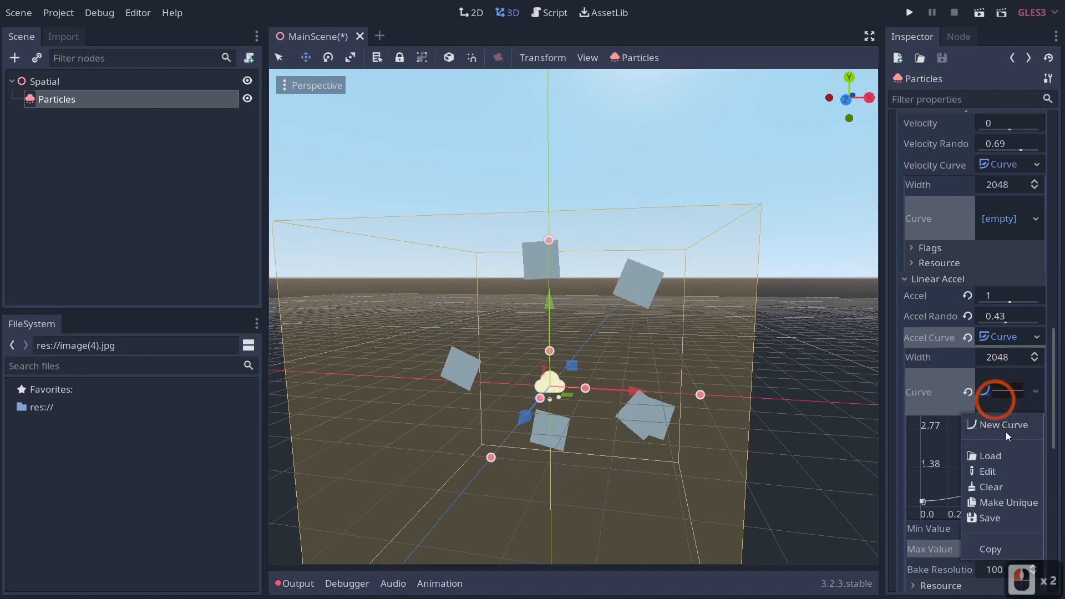
pyautogui.click(939, 387)
pyautogui.click(1039, 423)
# Expand the Radial Accel settings and try an acceleration of 22.22 with a randomness of 1
pyautogui.scroll(-3, 937, 486)
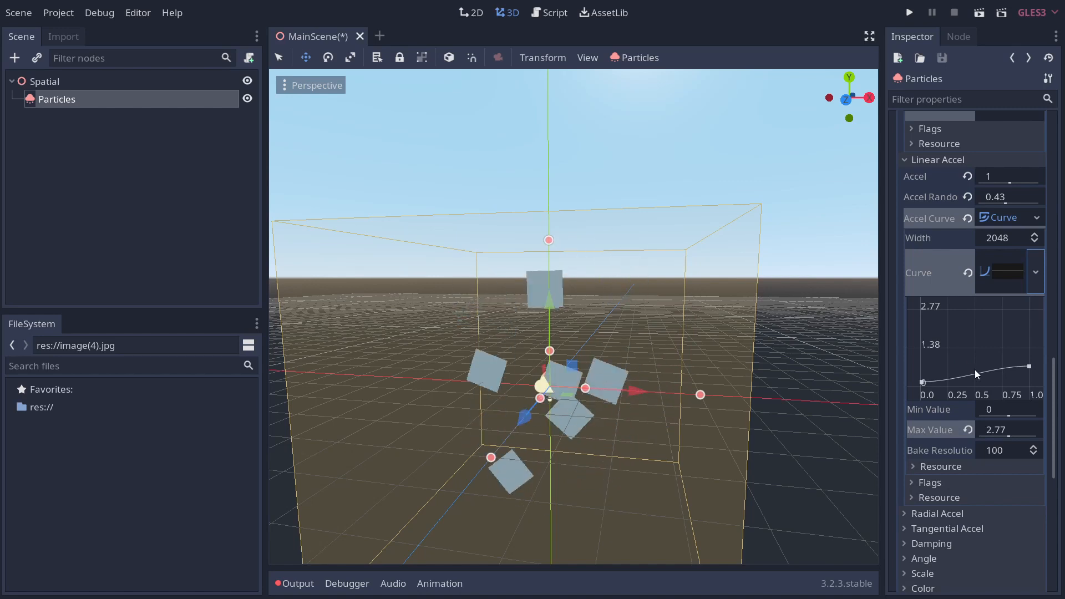
pyautogui.click(943, 506)
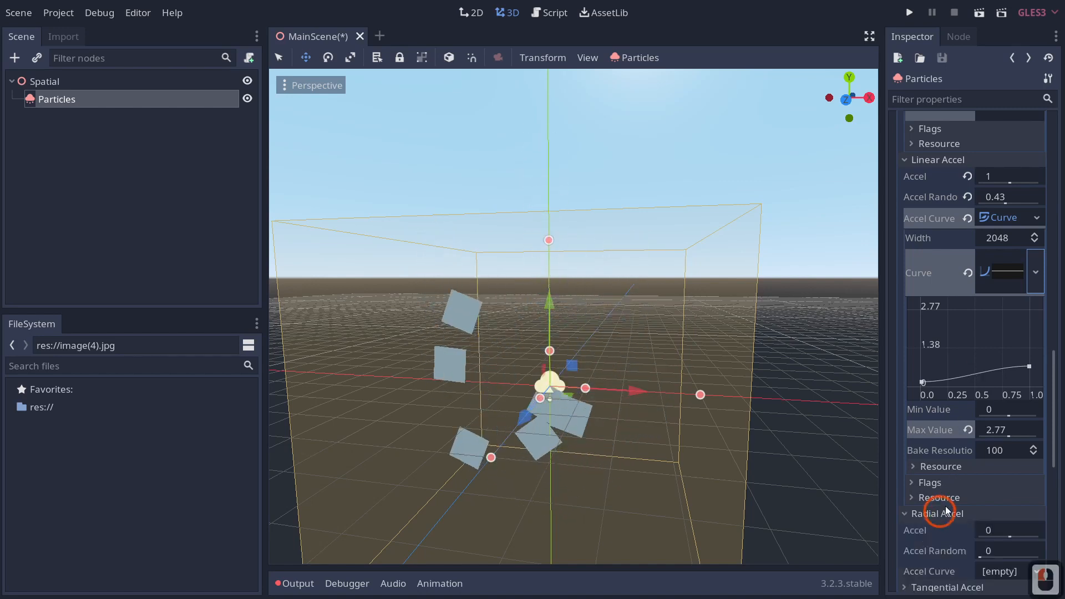
pyautogui.scroll(-4, 982, 466)
pyautogui.moveTo(1010, 416); pyautogui.dragTo(1016, 415)
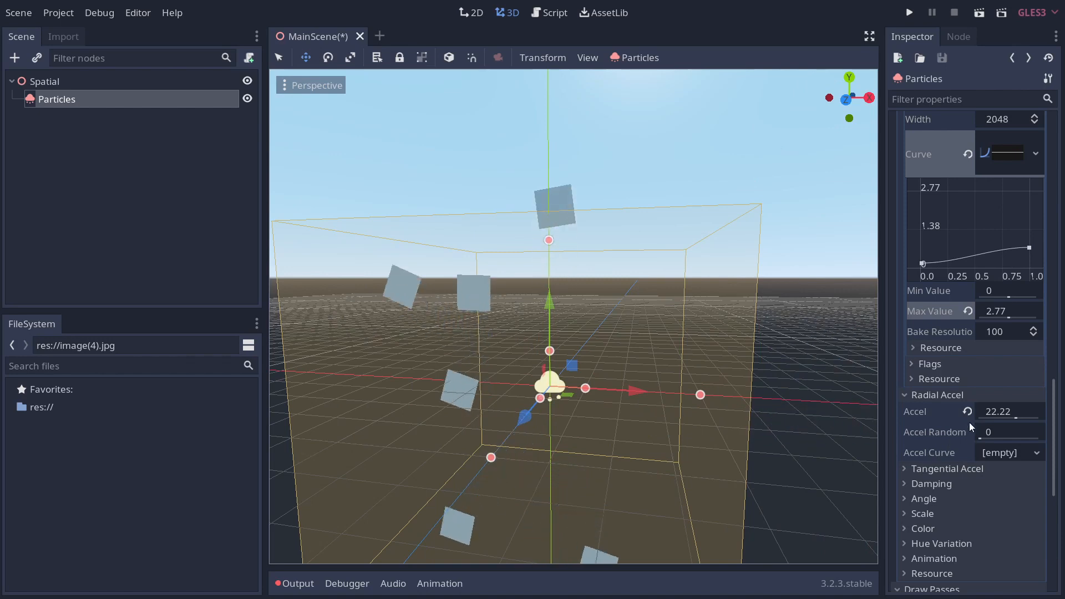
pyautogui.moveTo(987, 440); pyautogui.dragTo(1039, 438)
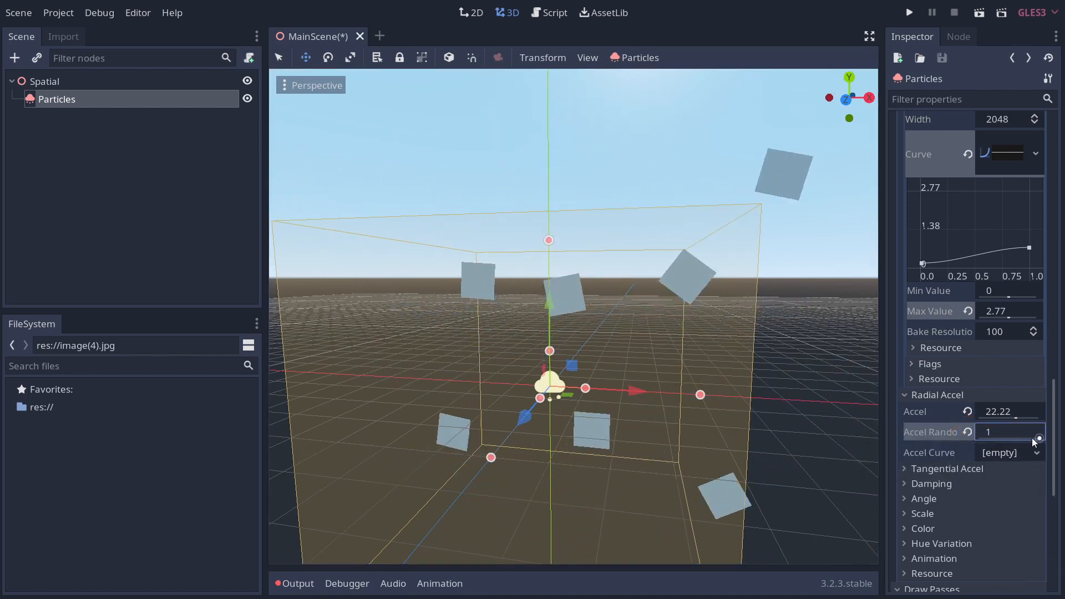
# Reset the radial acceleration's randomness to its default, set the acceleration to 0 and collapse the Radial Accel settings
pyautogui.click(967, 432)
pyautogui.click(994, 412)
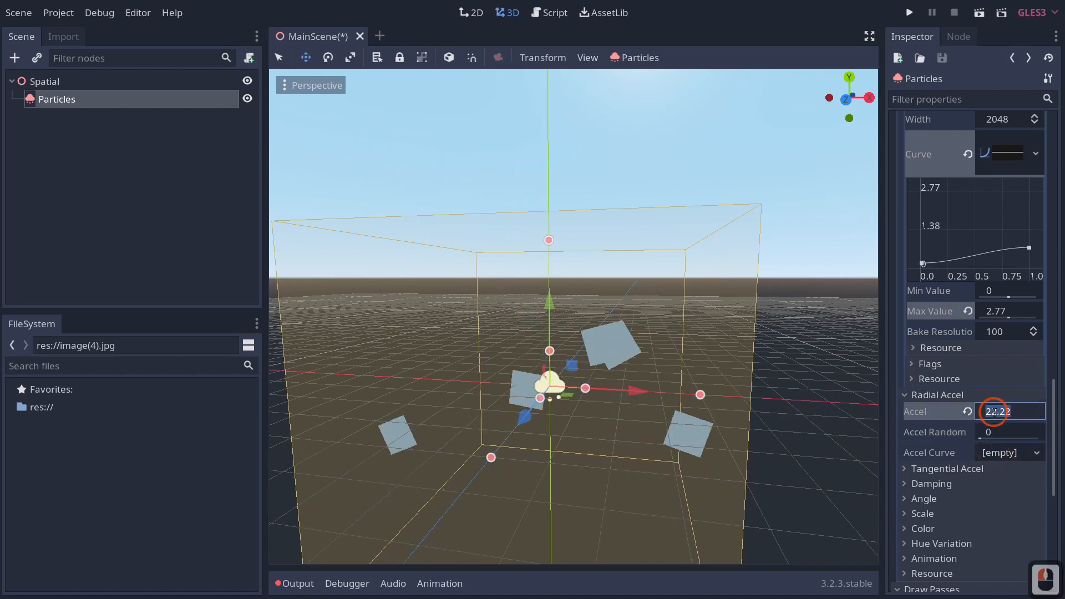
pyautogui.write('0')
pyautogui.press('Return')
pyautogui.click(938, 394)
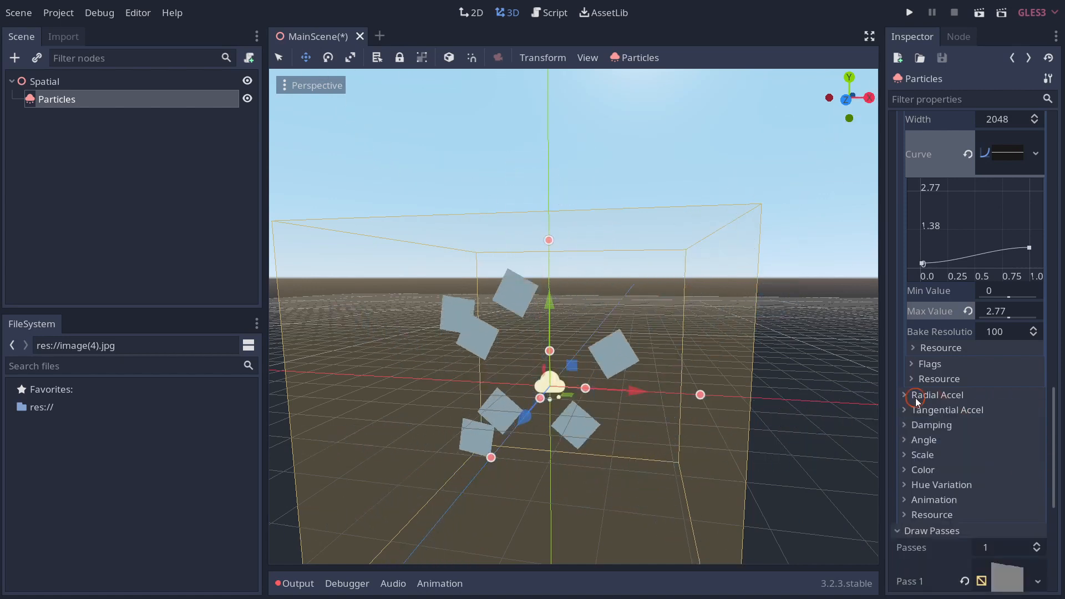
# Expand the Tangential Accel settings and set the acceleration to 48.15
pyautogui.click(943, 409)
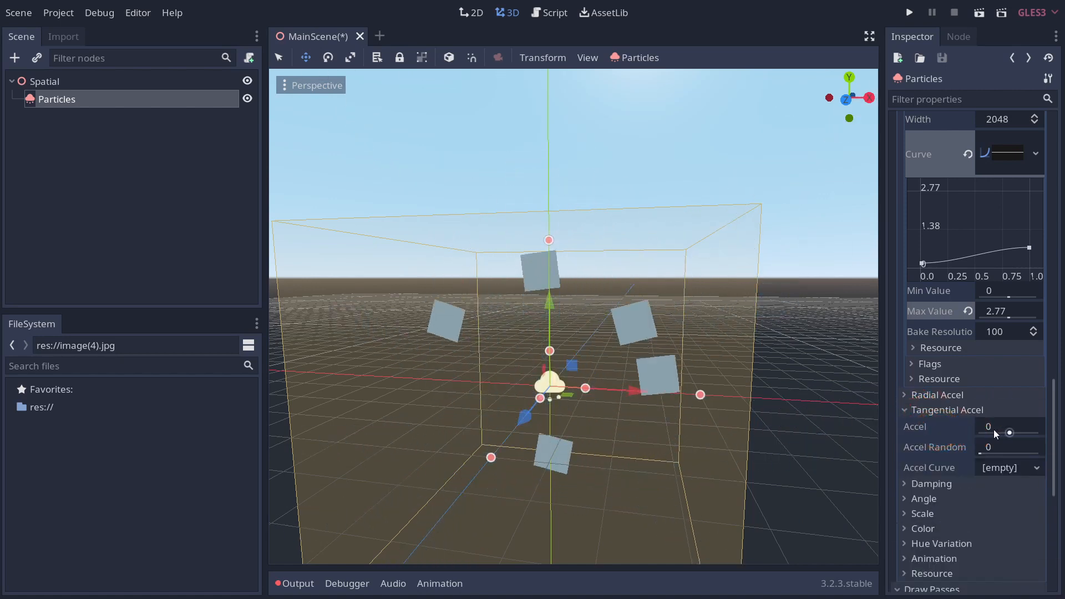
pyautogui.moveTo(1006, 430); pyautogui.dragTo(1025, 428)
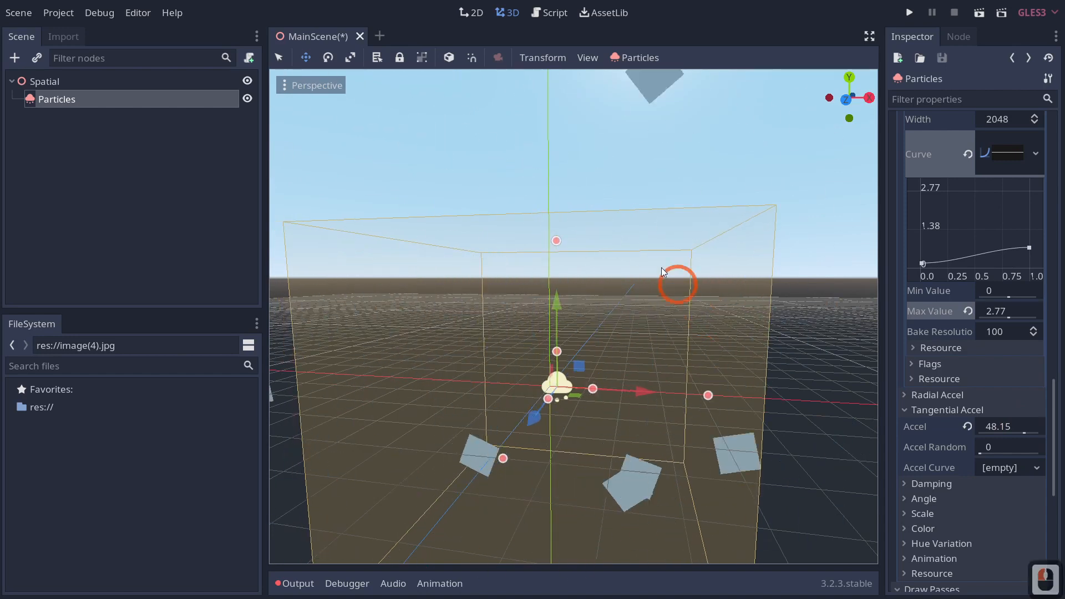
# Try a tangential acceleration randomness of 1 and undo the change
pyautogui.hotkey('ctrl', 'z')
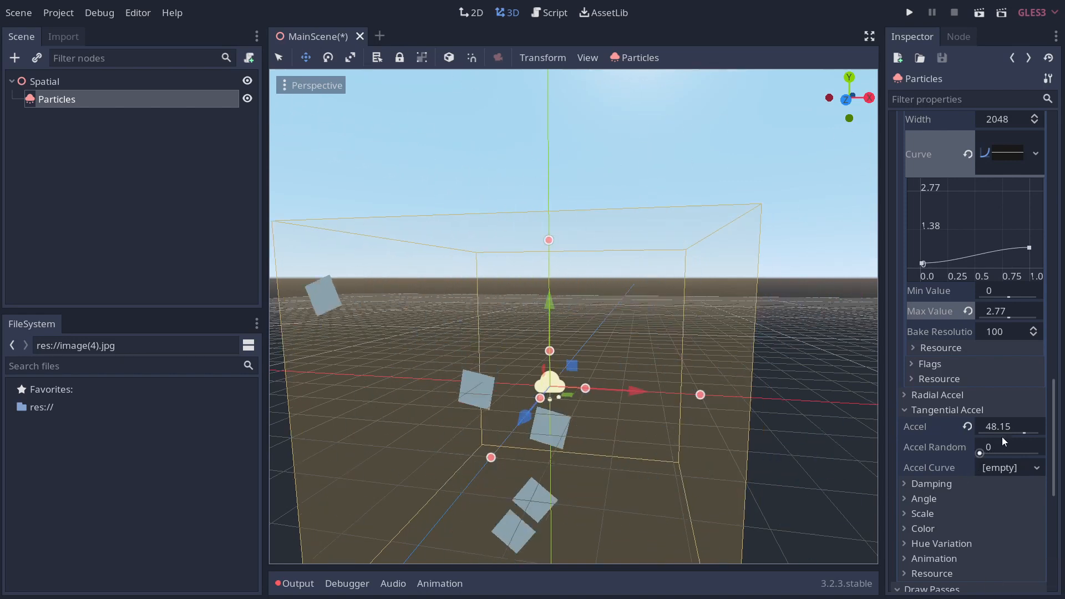
pyautogui.moveTo(990, 447); pyautogui.dragTo(1048, 448)
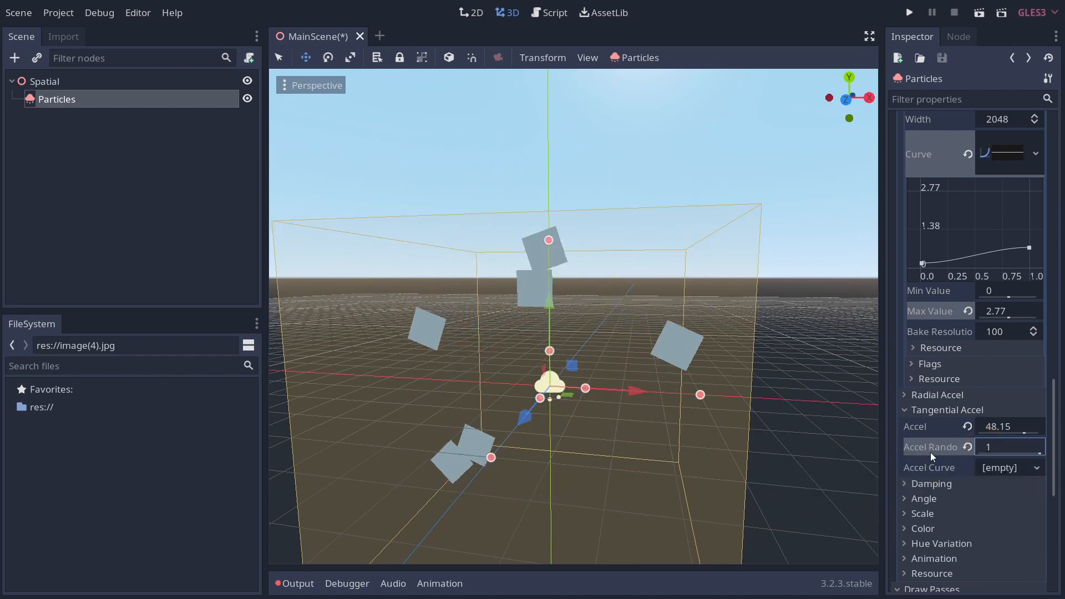
pyautogui.hotkey('ctrl', 'z')
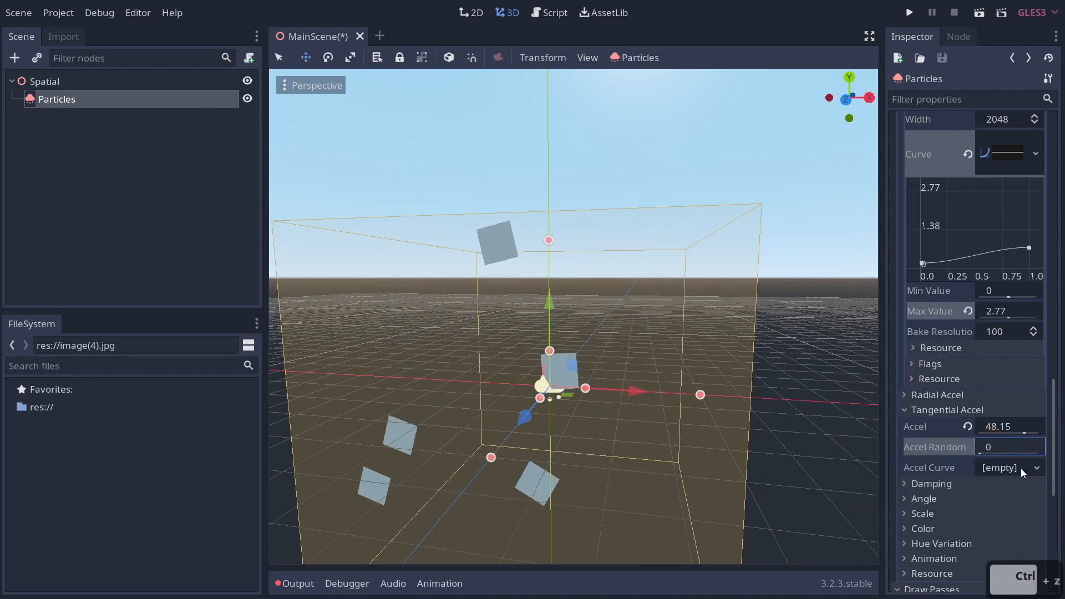
# Set the tangential acceleration to 0 and collapse the Tangential Accel settings
pyautogui.click(1000, 426)
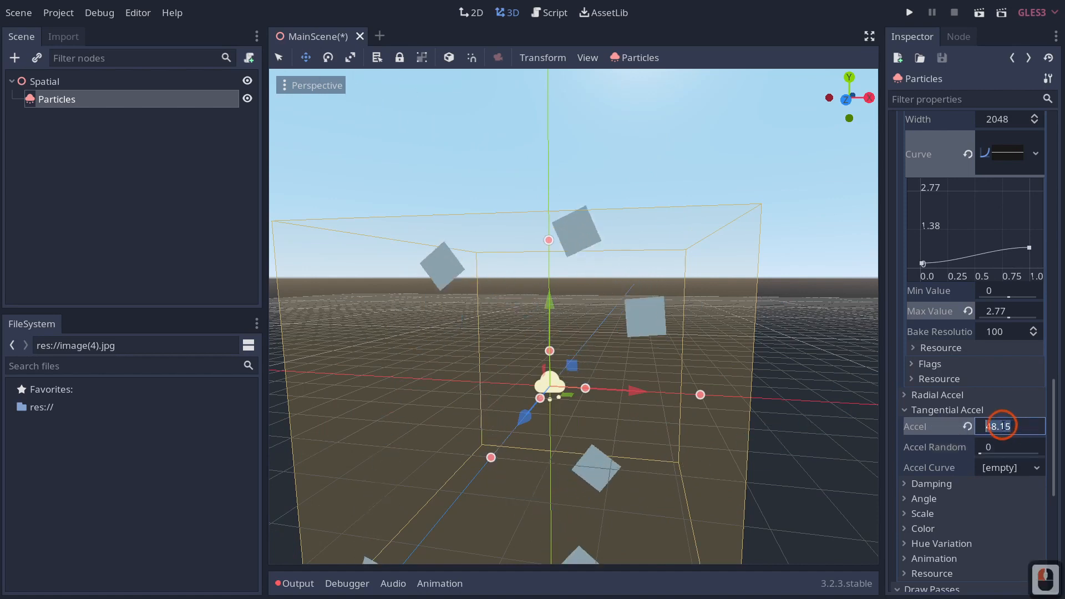
pyautogui.write('0')
pyautogui.press('Return')
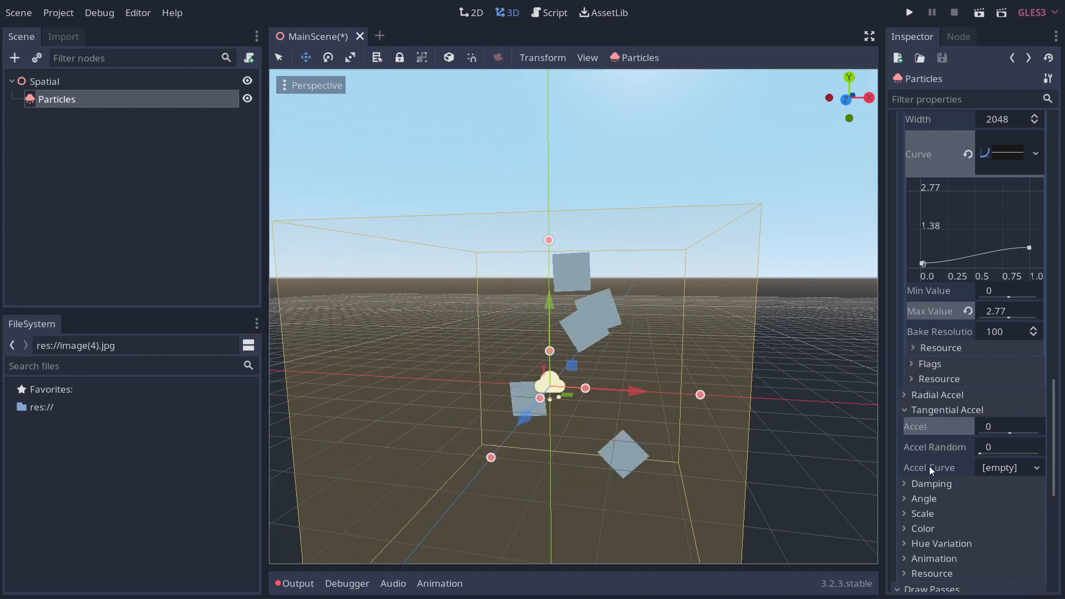
pyautogui.click(909, 412)
# Set the damping to 0 with a randomness of 1, and set the angle to 466.7 with a randomness of 1
pyautogui.click(914, 425)
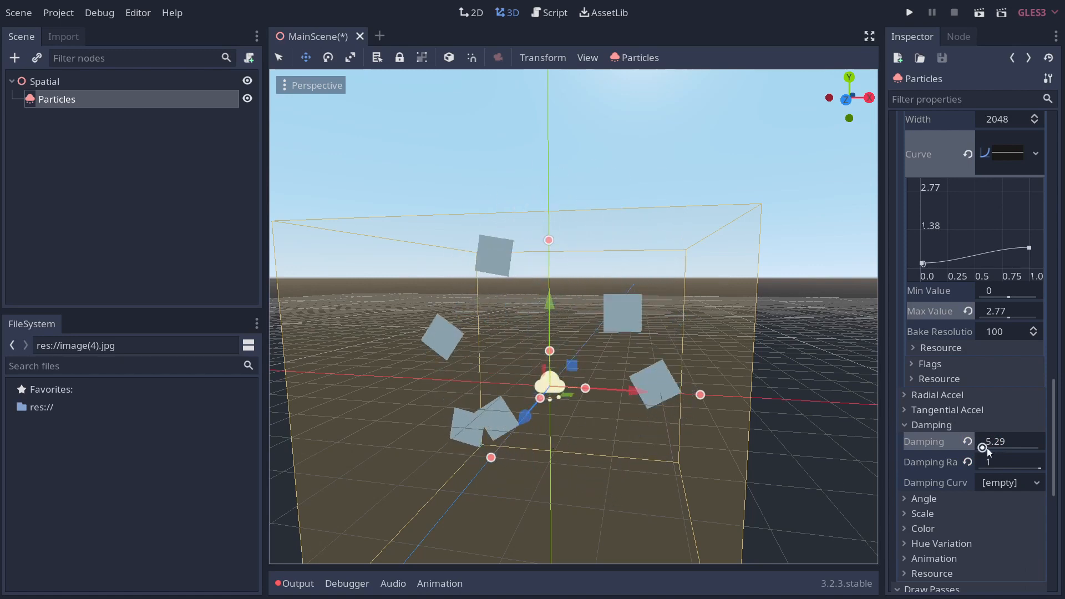
pyautogui.click(924, 500)
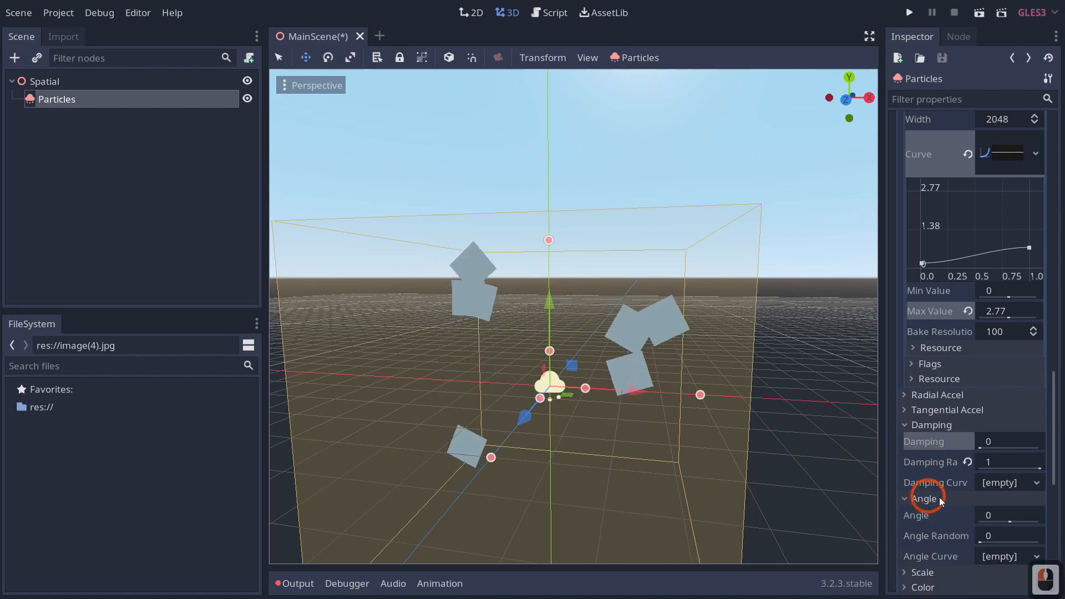
pyautogui.scroll(-2, 968, 493)
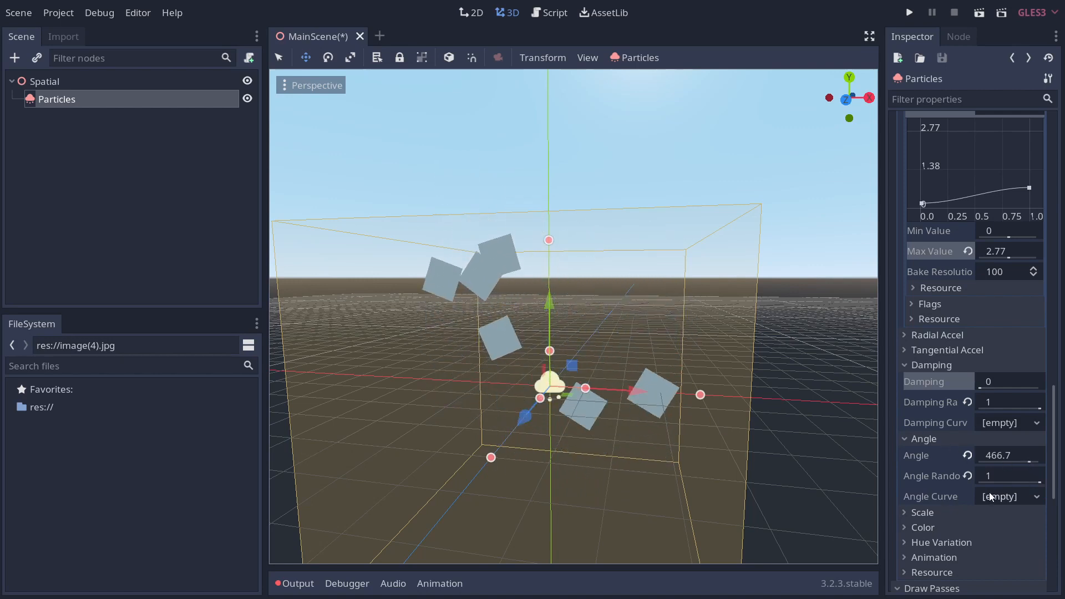
# Expand the Scale settings and set the particle scale to 2.2 with a randomness of 1
pyautogui.click(924, 513)
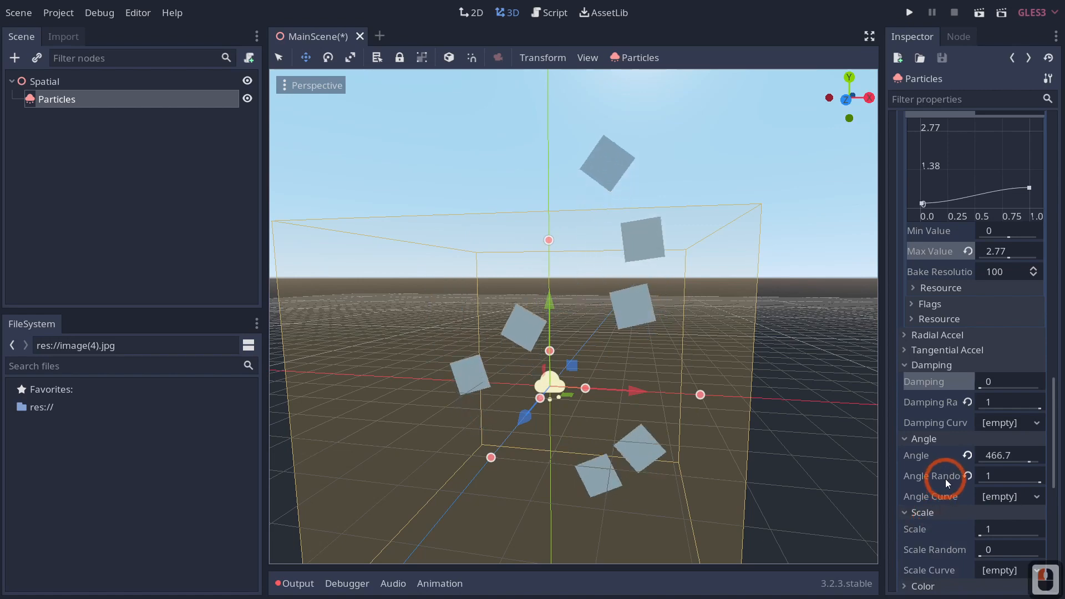
pyautogui.scroll(-3, 947, 483)
pyautogui.moveTo(980, 476); pyautogui.dragTo(979, 477)
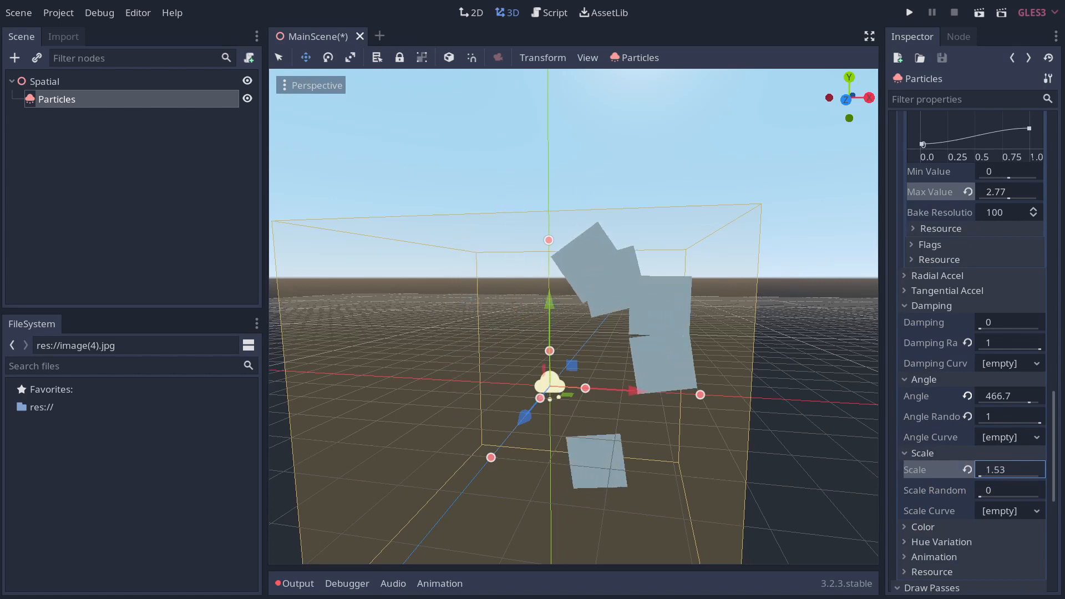
pyautogui.moveTo(1001, 470); pyautogui.dragTo(1024, 470)
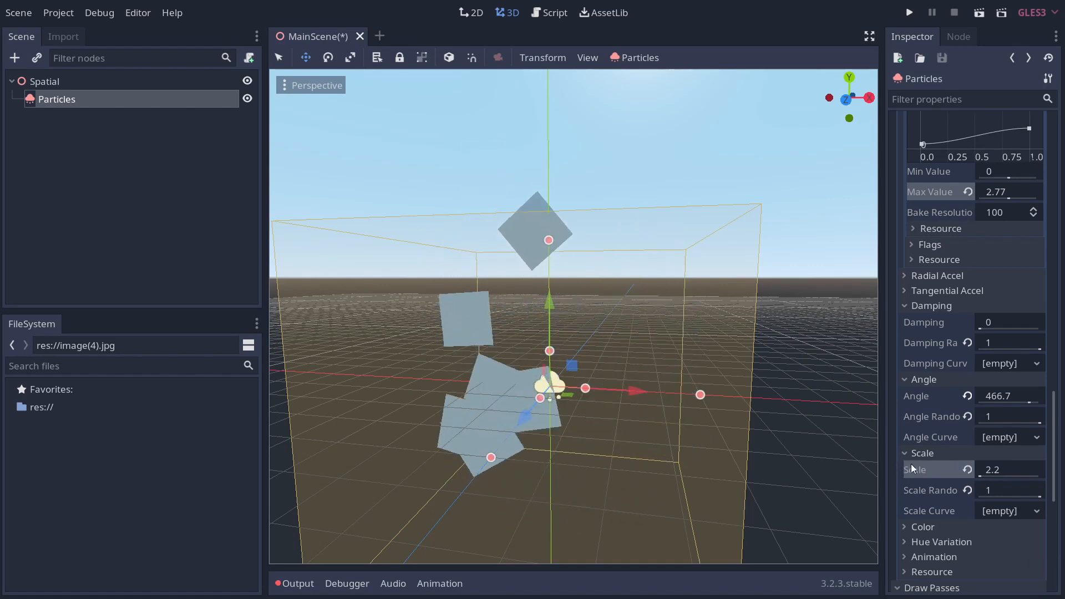
# Assign a new CurveTexture to the scale curve, create a new Curve inside it and open that curve for editing
pyautogui.click(1014, 511)
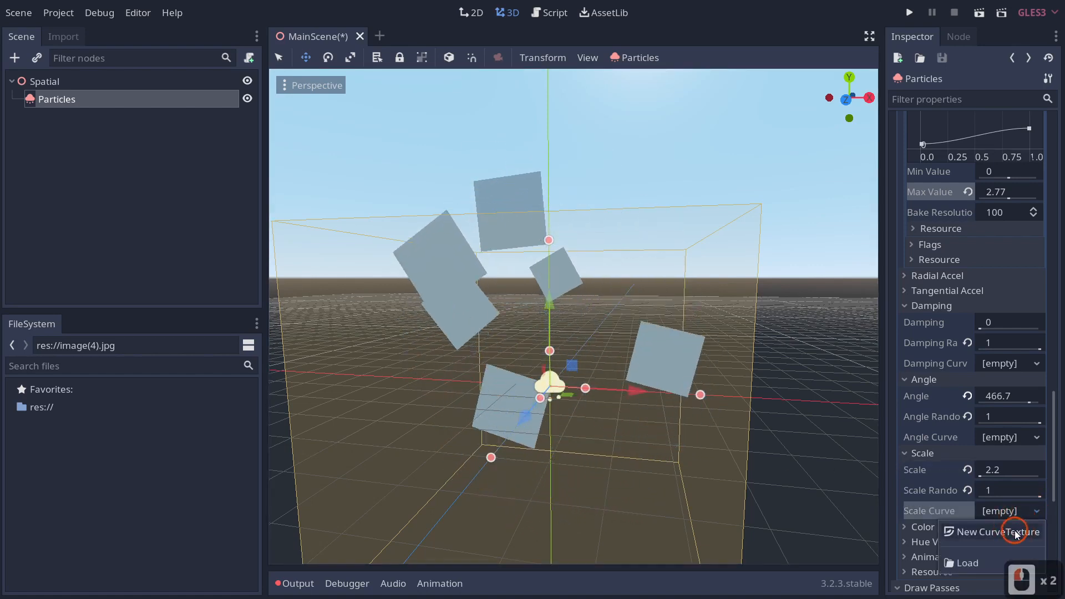
pyautogui.click(1016, 532)
pyautogui.click(1001, 513)
pyautogui.click(1003, 555)
pyautogui.click(998, 546)
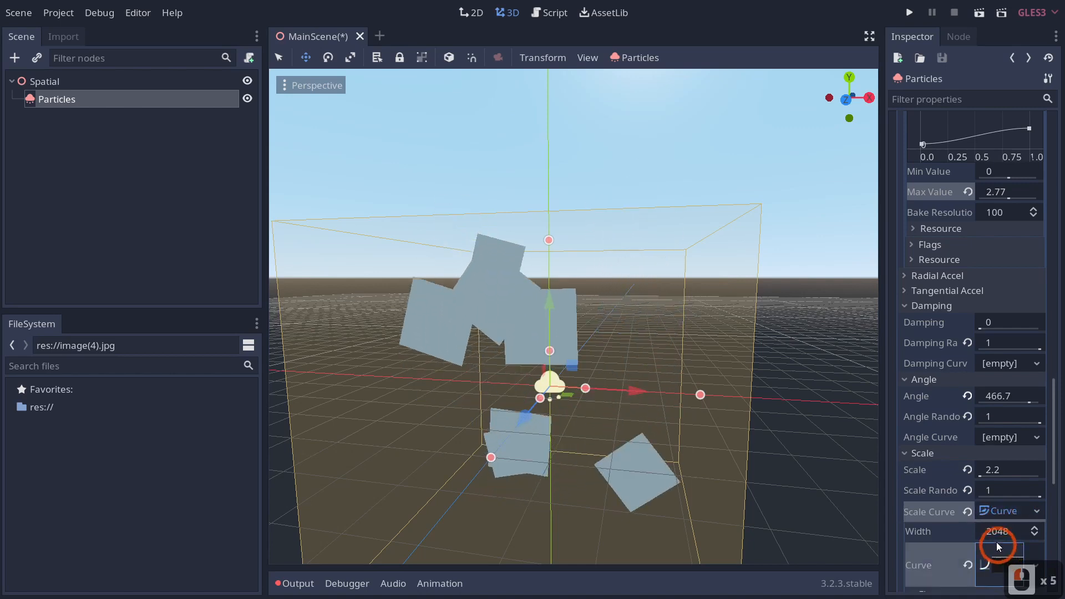
pyautogui.scroll(-2, 997, 544)
pyautogui.click(1013, 446)
pyautogui.click(1013, 446)
pyautogui.click(1013, 446)
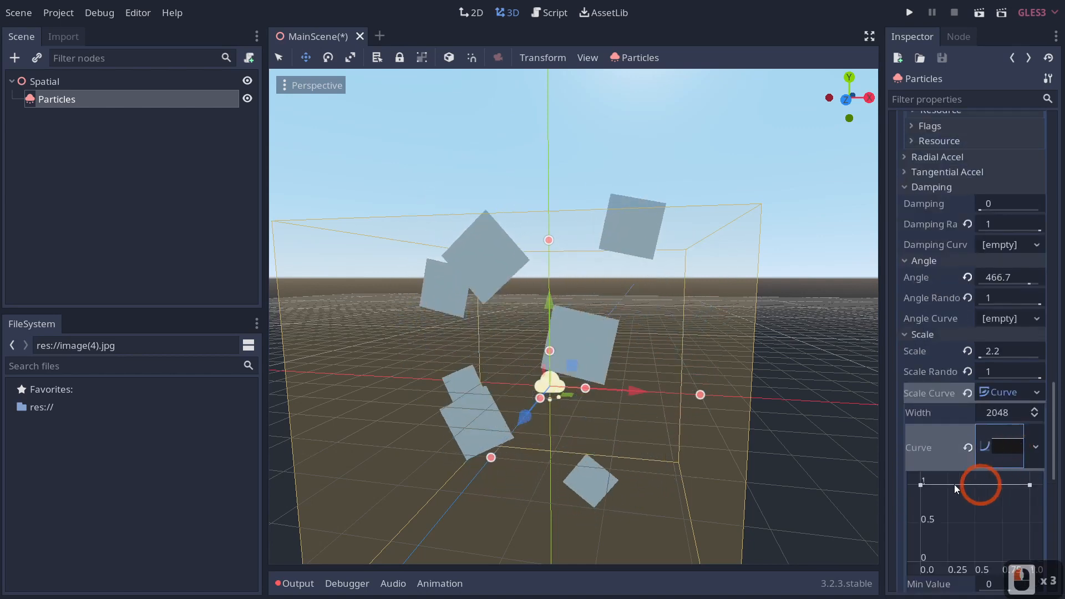
# Try a rising scale curve, reshape it to fall from 1 to about 0.2, and collapse the curve editor
pyautogui.moveTo(921, 485); pyautogui.dragTo(924, 542)
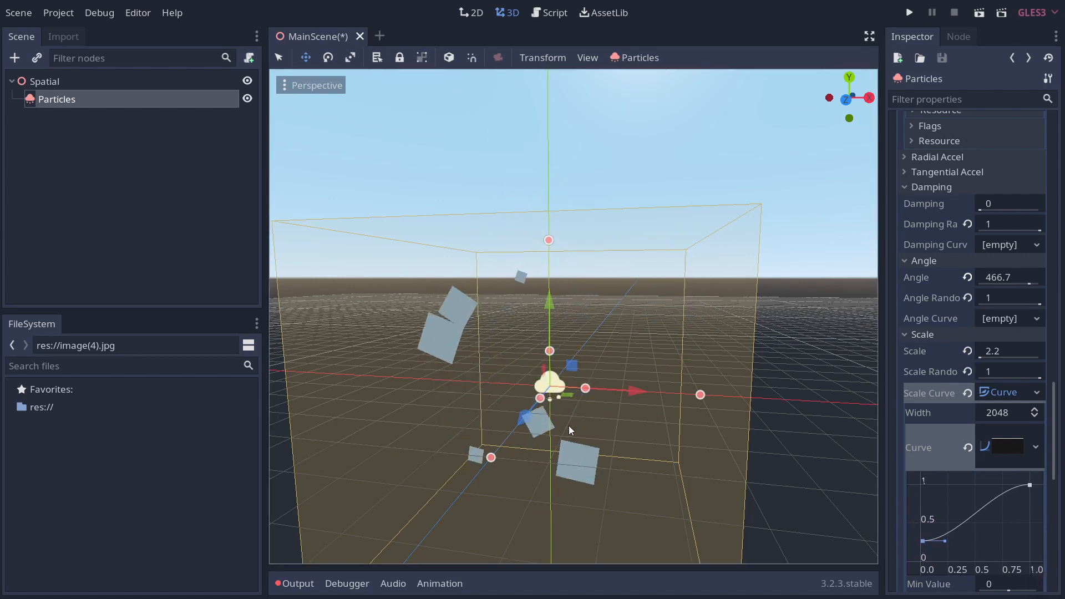
pyautogui.moveTo(922, 540); pyautogui.dragTo(921, 485)
pyautogui.moveTo(1029, 486); pyautogui.dragTo(1030, 546)
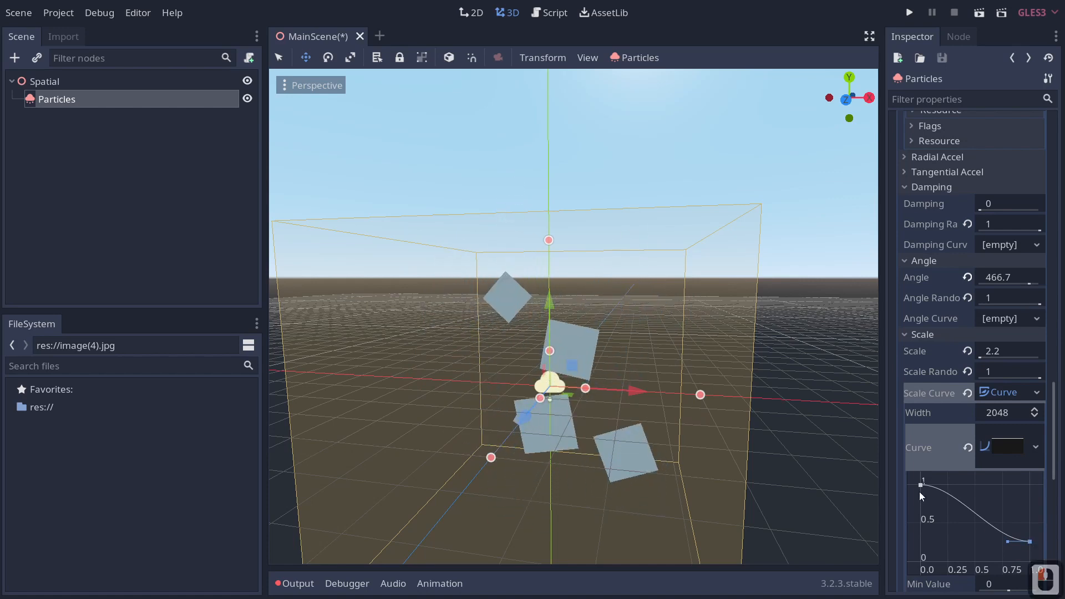
pyautogui.click(1035, 449)
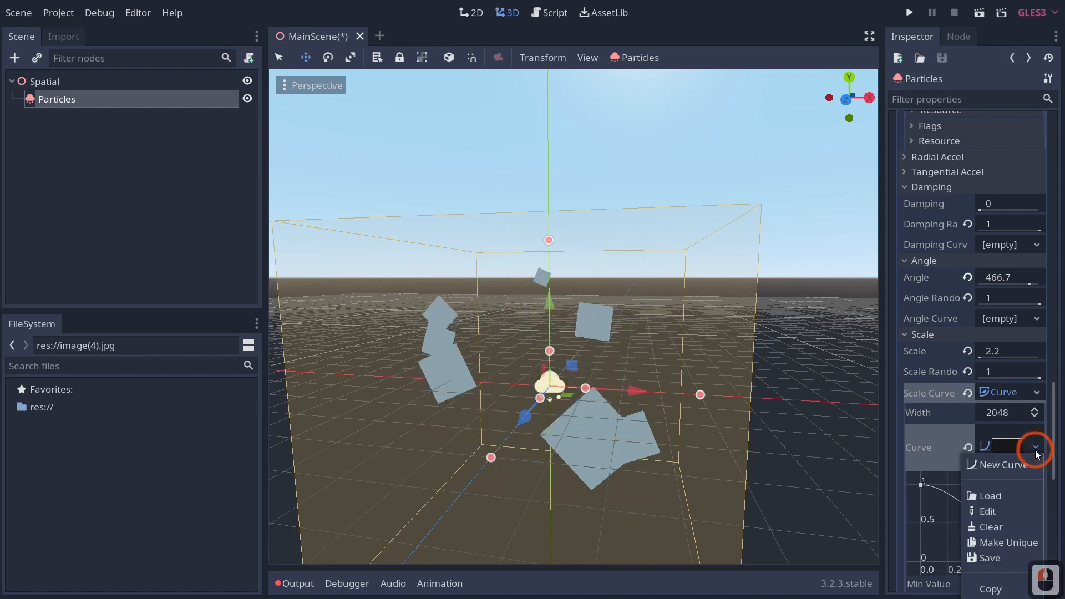
pyautogui.click(939, 443)
pyautogui.click(1007, 449)
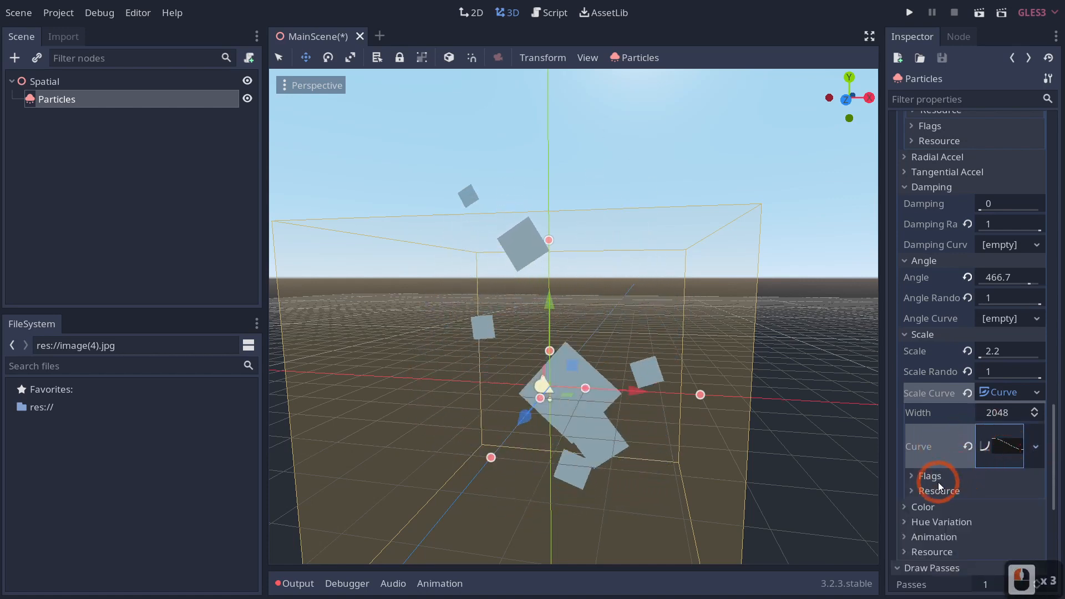
# Expand the Color settings, inspect the particle color's picker, and briefly check the Hue Variation settings
pyautogui.click(930, 506)
pyautogui.scroll(-2, 964, 501)
pyautogui.click(987, 472)
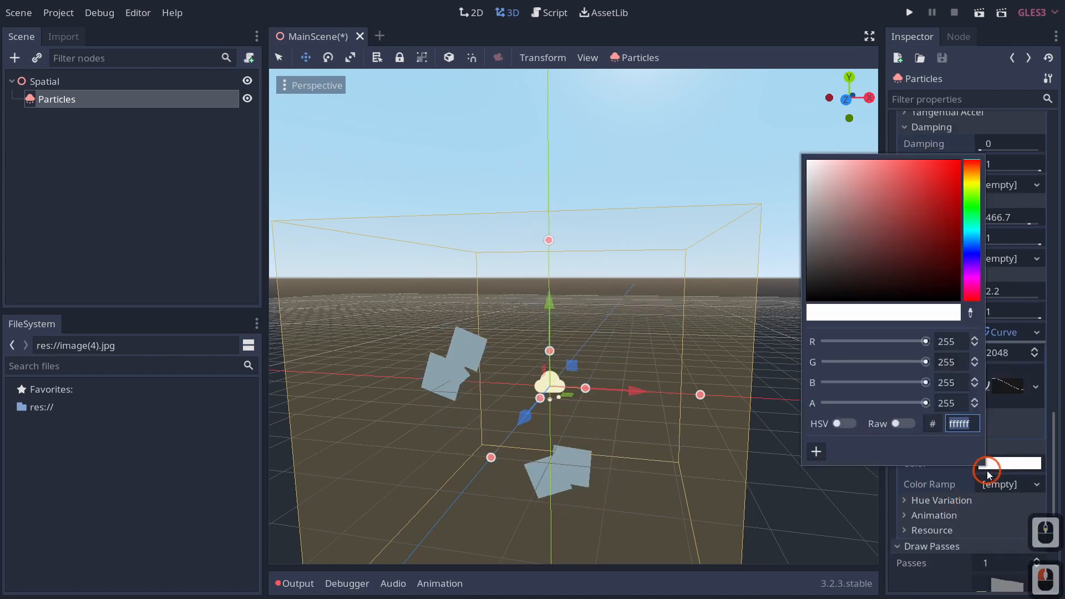
pyautogui.click(949, 424)
pyautogui.moveTo(977, 154); pyautogui.dragTo(721, 155)
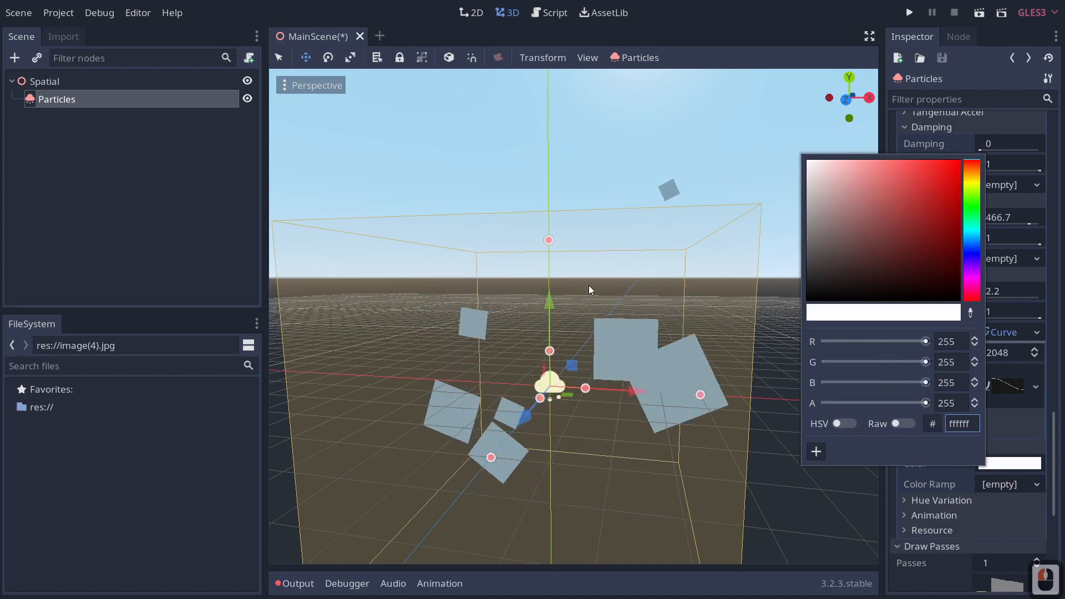
pyautogui.click(1020, 493)
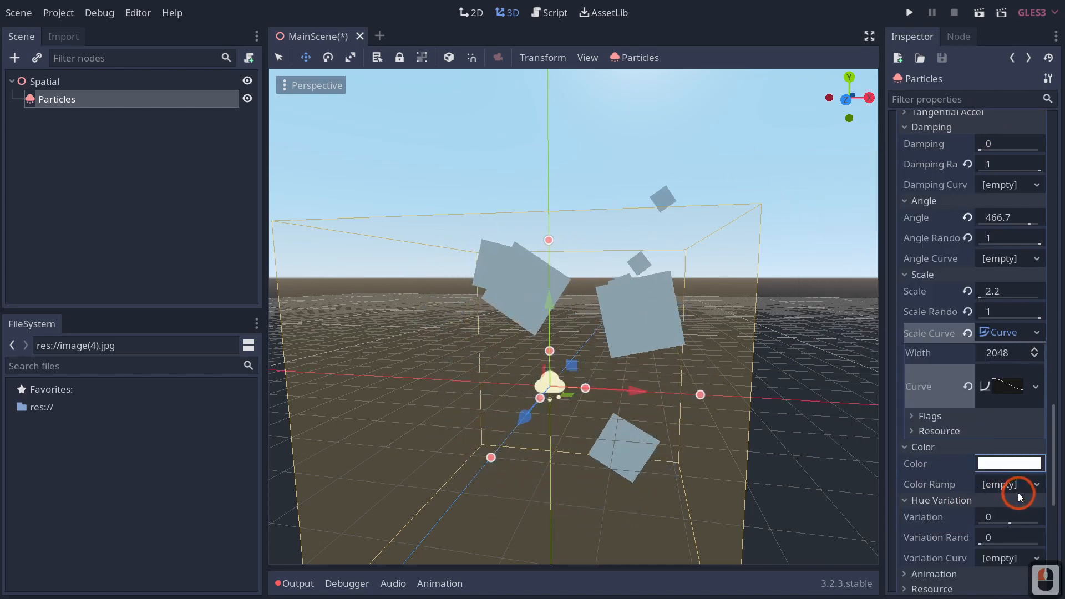
pyautogui.click(975, 500)
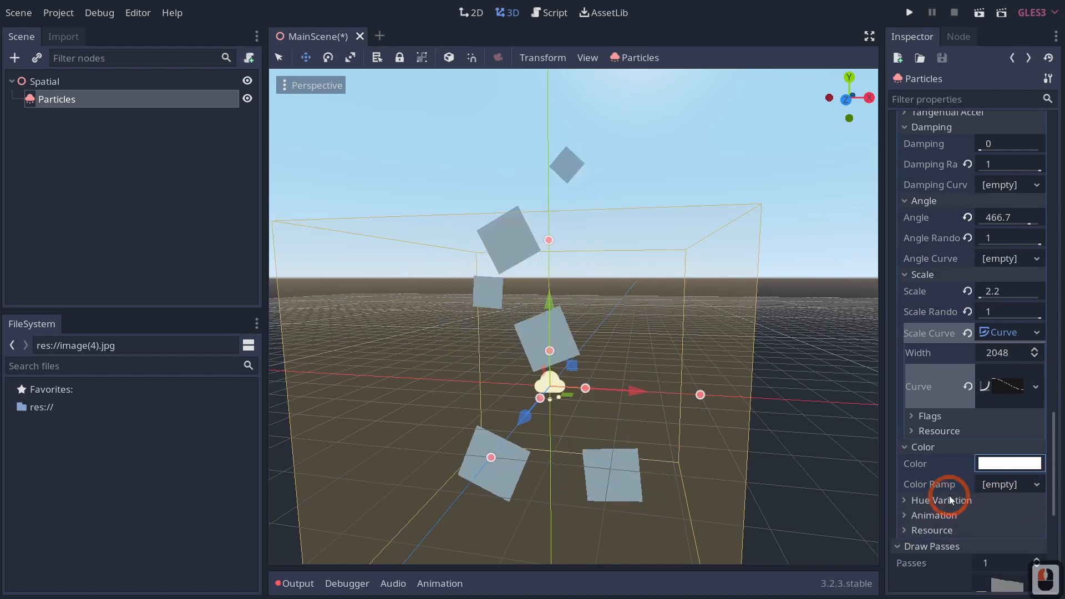
# Check the process material's Resource settings and expand the Animation settings to review the speed and offset properties
pyautogui.scroll(-2, 945, 515)
pyautogui.click(932, 464)
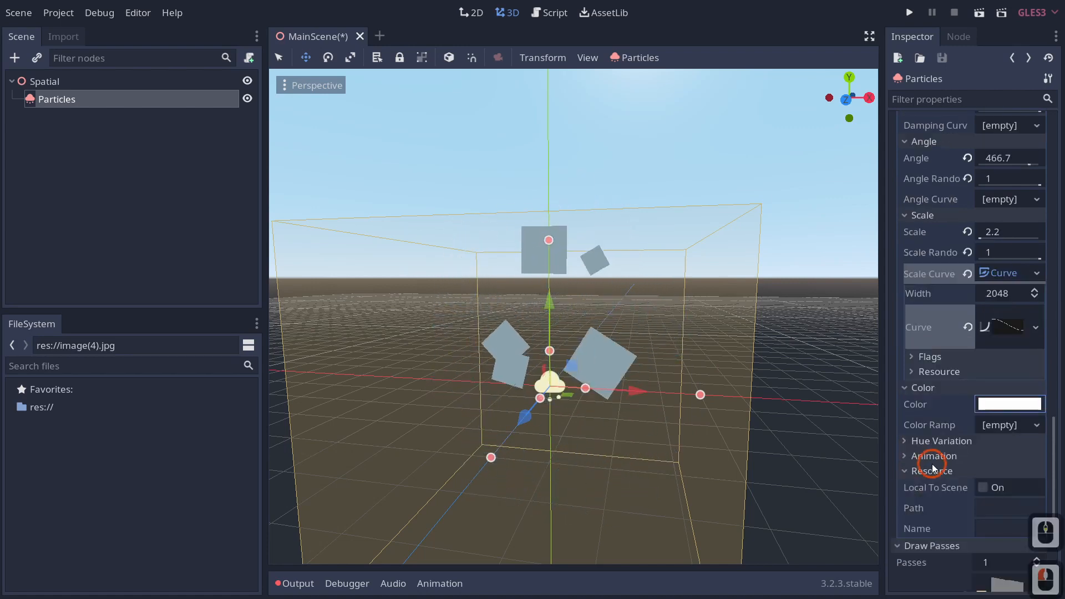
pyautogui.click(984, 488)
pyautogui.click(936, 464)
pyautogui.click(936, 462)
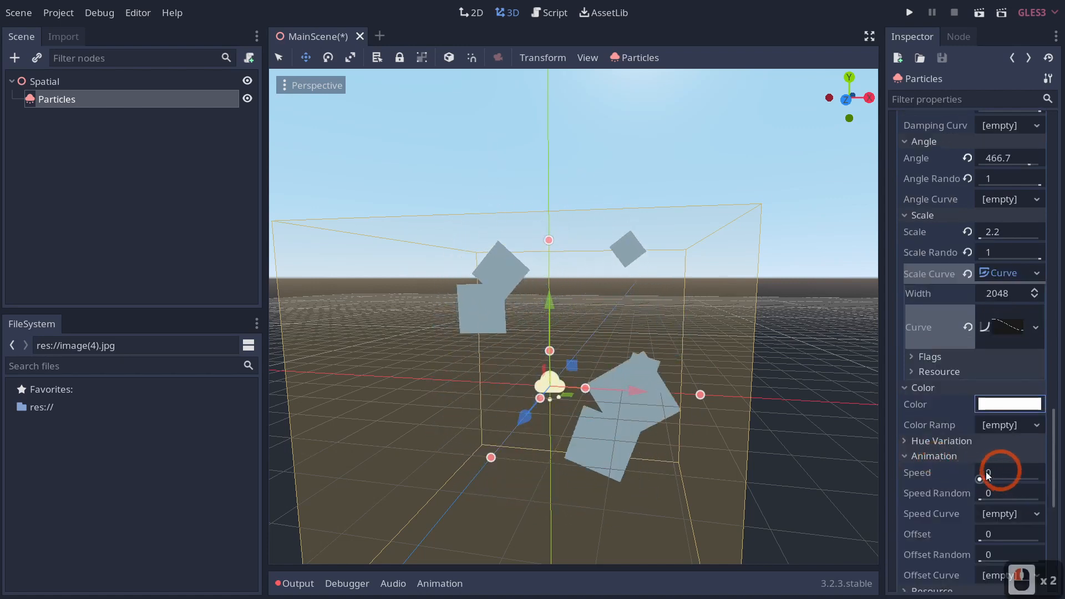
pyautogui.scroll(-2, 947, 492)
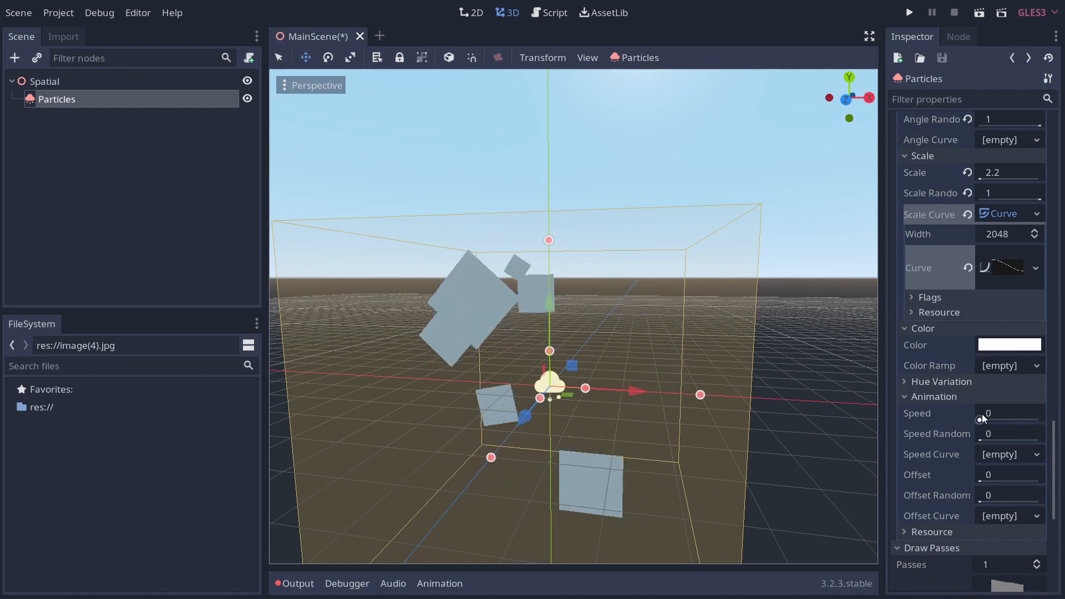
pyautogui.scroll(-2, 938, 451)
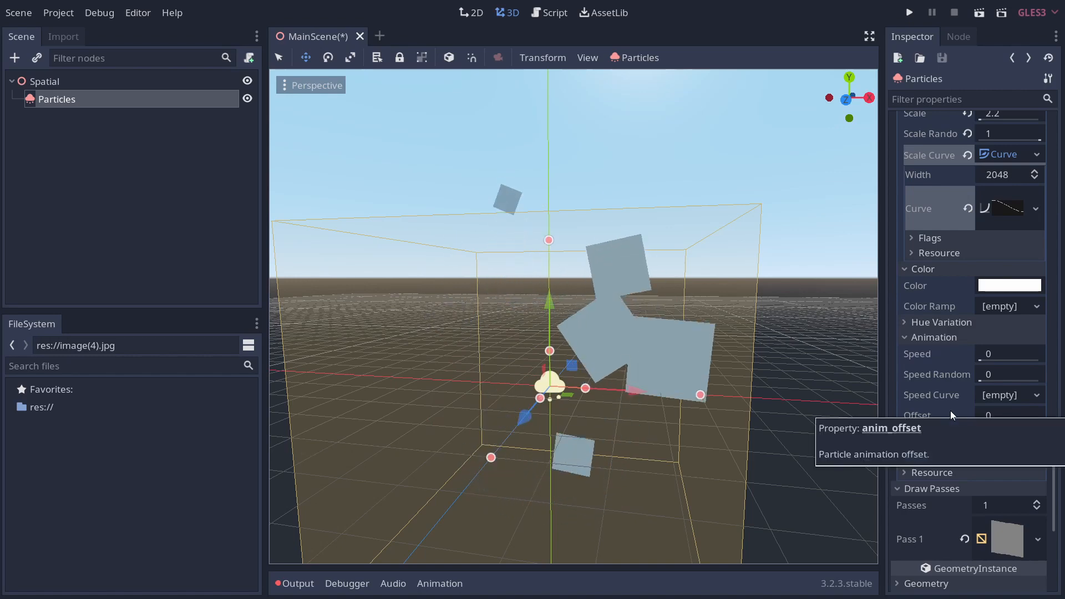
# Collapse the Linear Accel, Direction and Gravity settings of the process material
pyautogui.scroll(11, 950, 408)
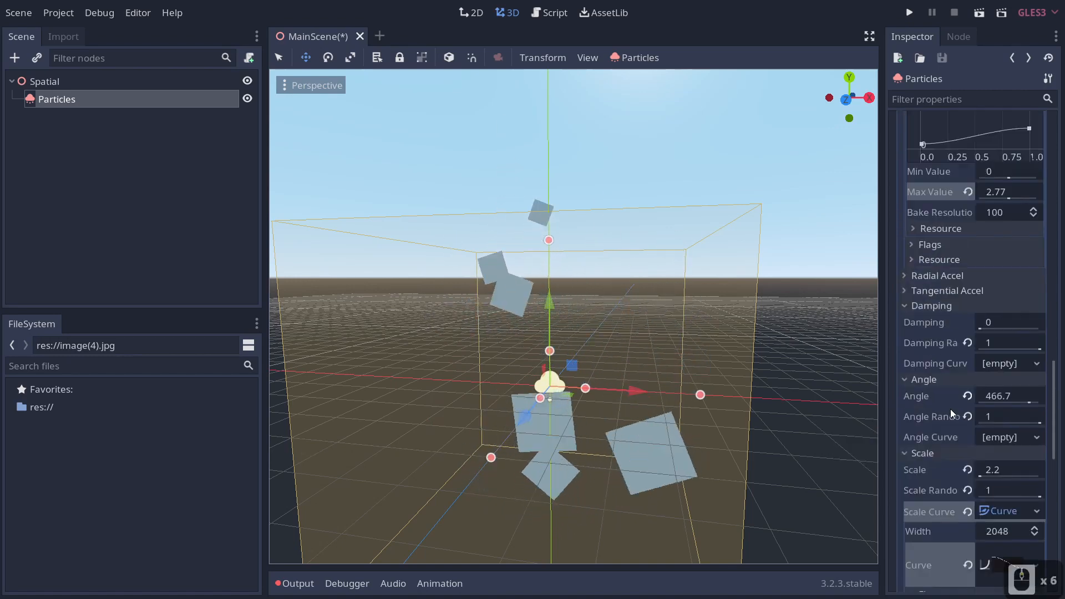
pyautogui.scroll(3, 951, 310)
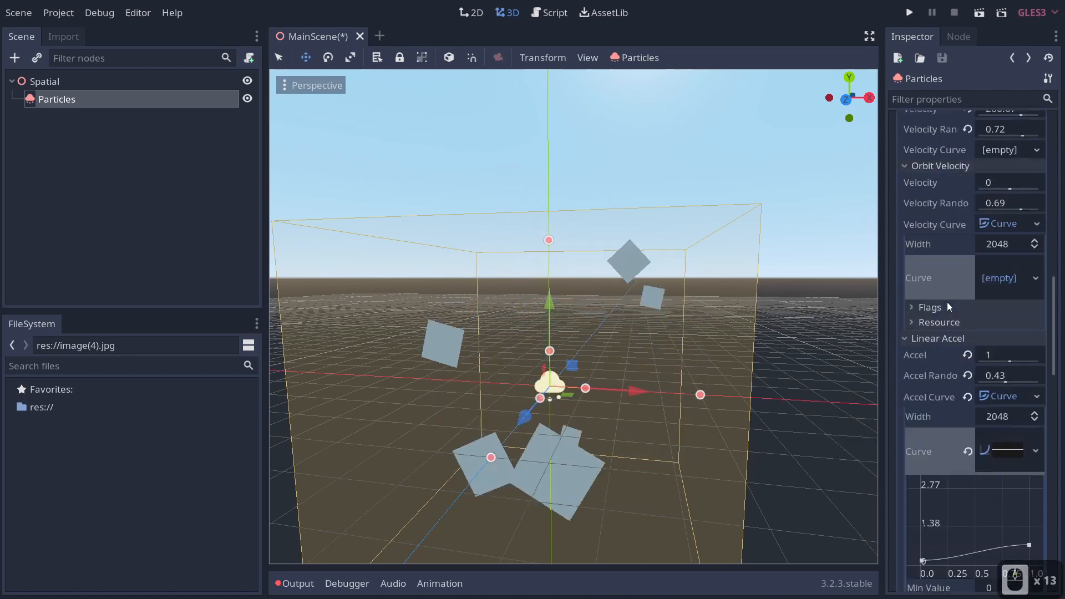
pyautogui.click(938, 337)
pyautogui.scroll(9, 946, 297)
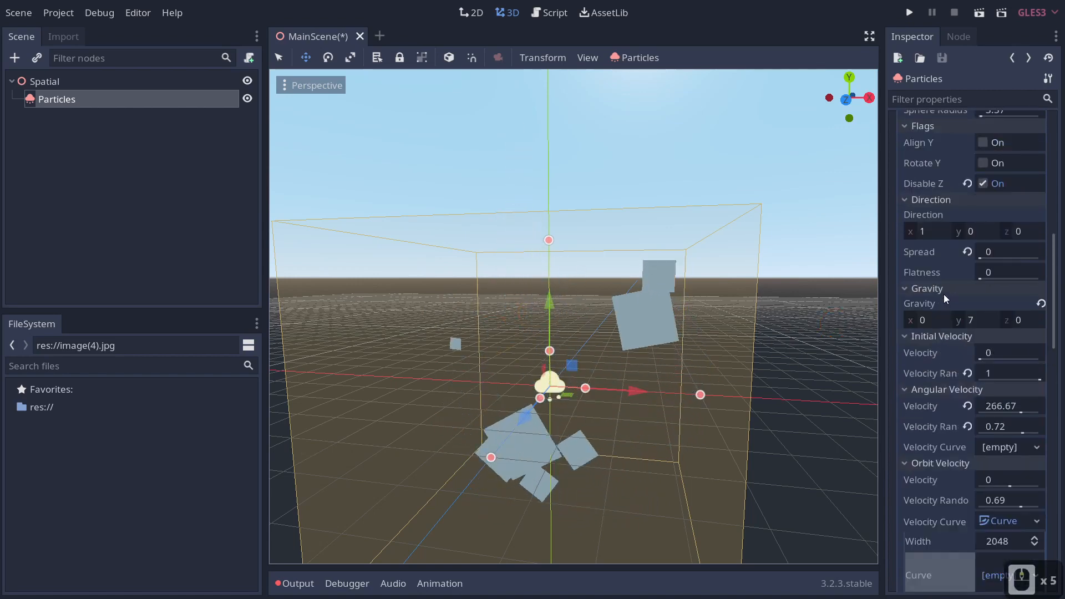
pyautogui.click(933, 434)
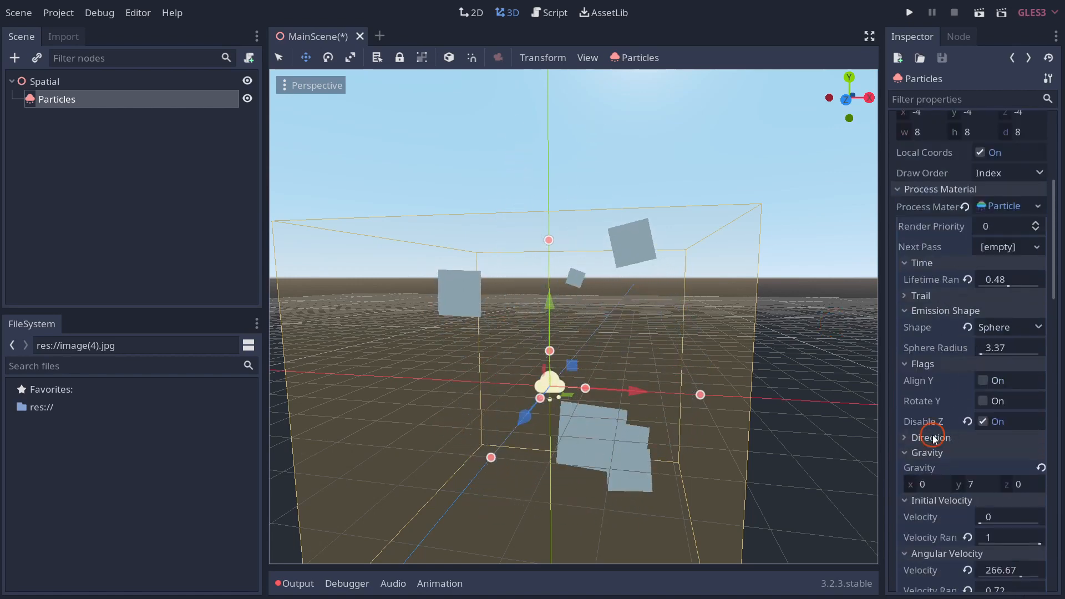
pyautogui.click(930, 454)
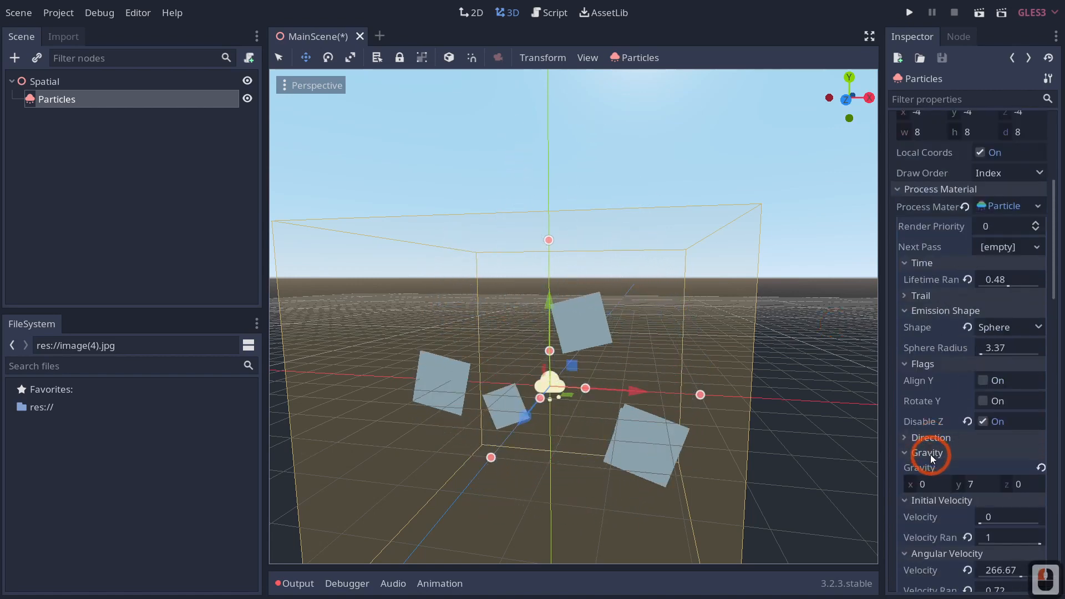
# Set the emission sphere's radius to 1.32 and the particle amount to 32
pyautogui.click(997, 348)
pyautogui.moveTo(997, 347); pyautogui.dragTo(891, 347)
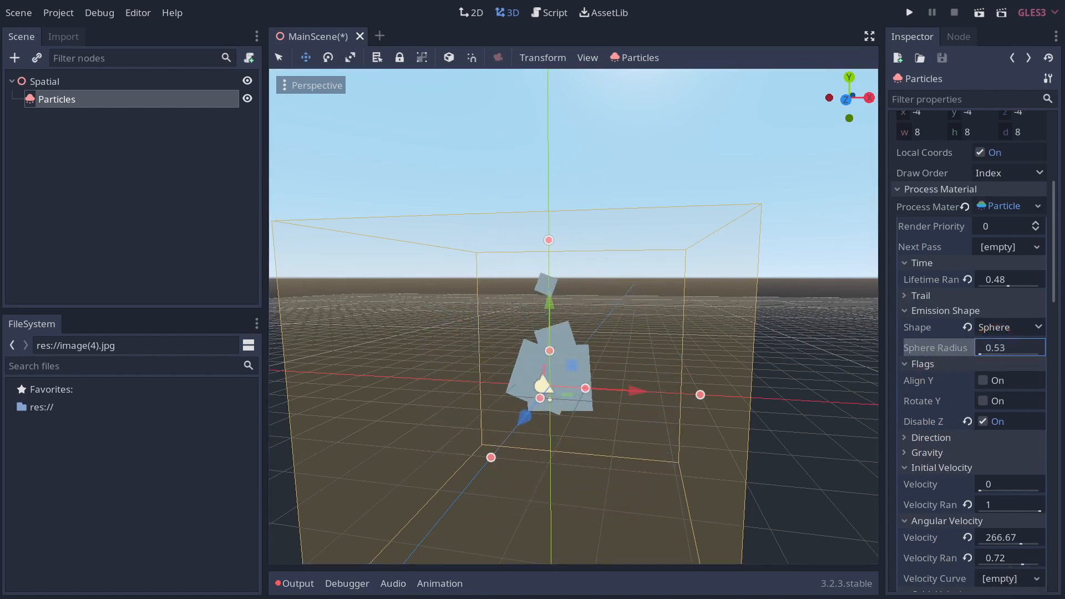
pyautogui.moveTo(891, 346); pyautogui.dragTo(883, 347)
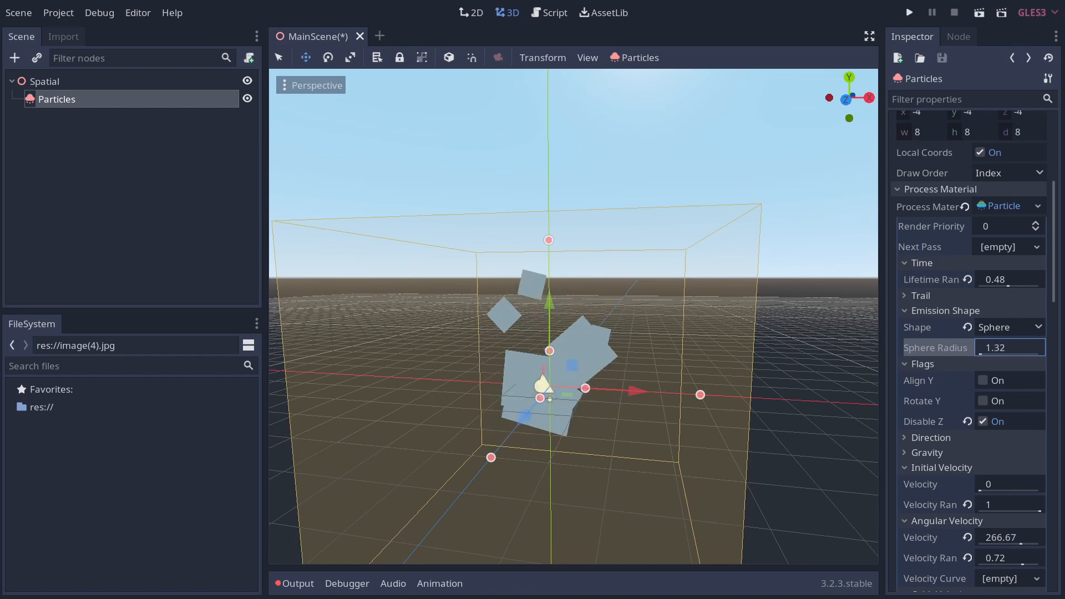
pyautogui.scroll(7, 984, 349)
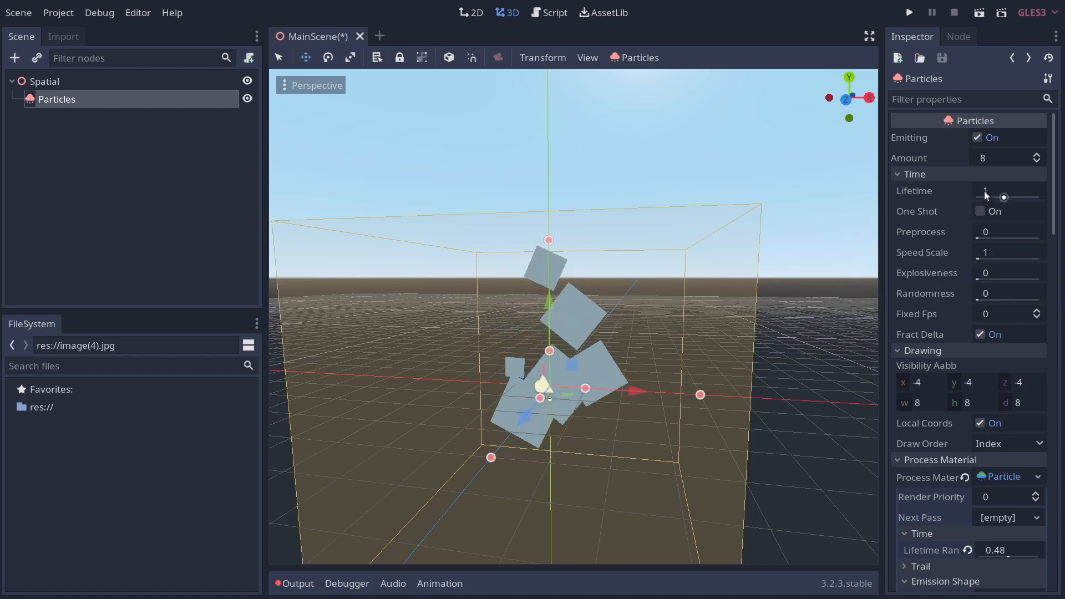
pyautogui.moveTo(988, 158); pyautogui.dragTo(532, 300)
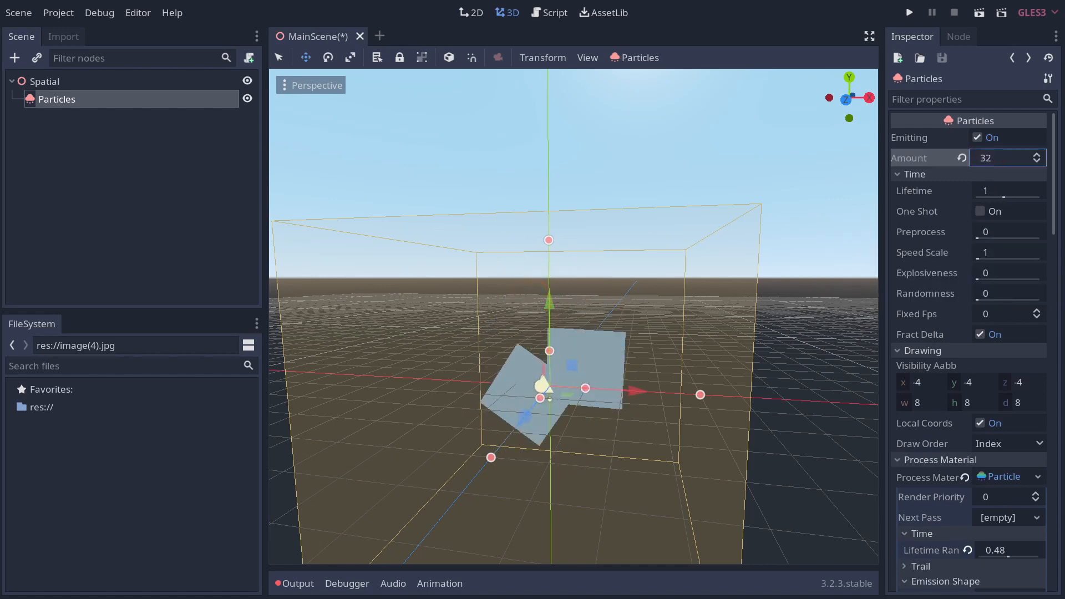
# Set the particle amount to 39 and the lifetime to 1.21
pyautogui.moveTo(988, 159); pyautogui.dragTo(998, 159)
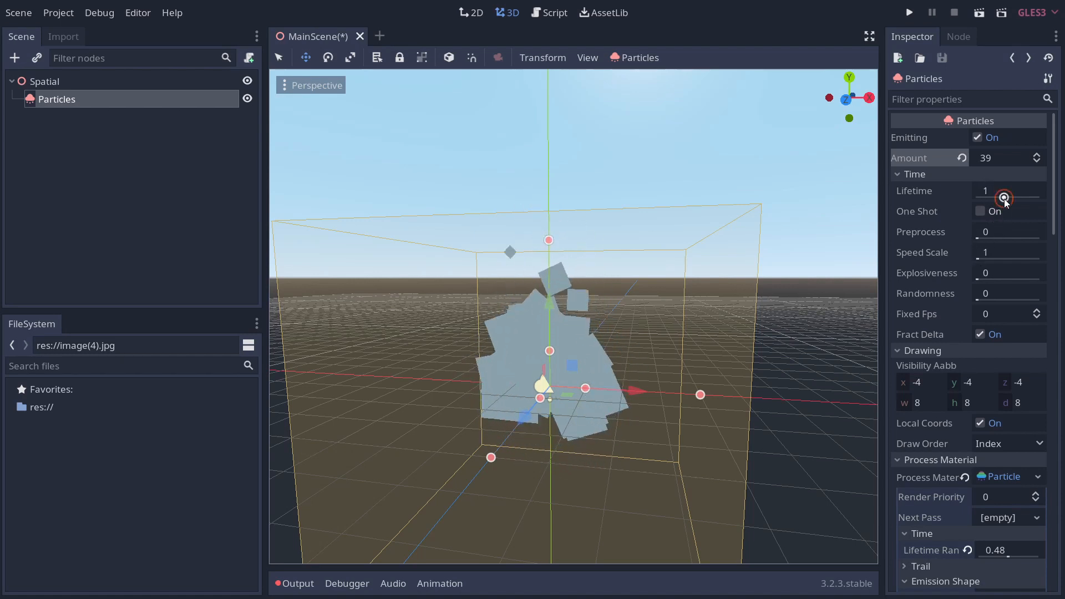
pyautogui.moveTo(1012, 198); pyautogui.dragTo(1005, 200)
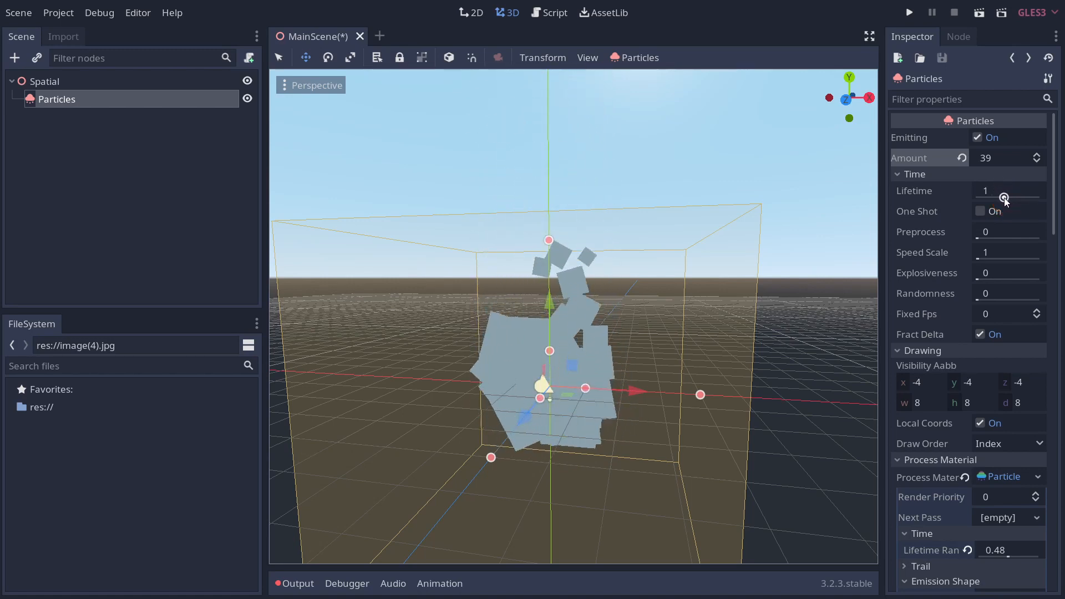
pyautogui.click(990, 192)
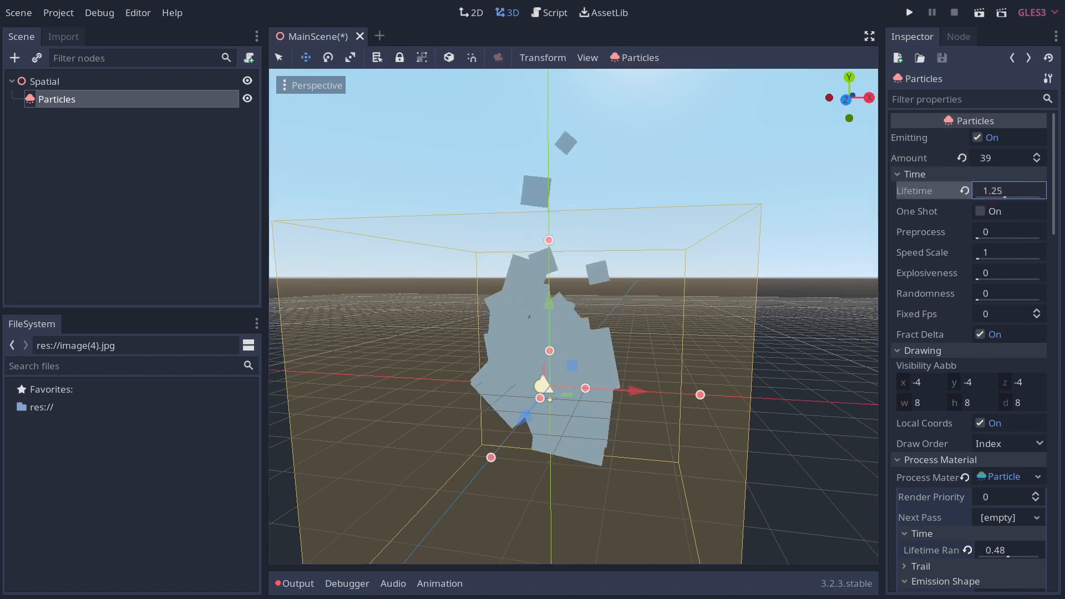
pyautogui.moveTo(992, 192); pyautogui.dragTo(989, 192)
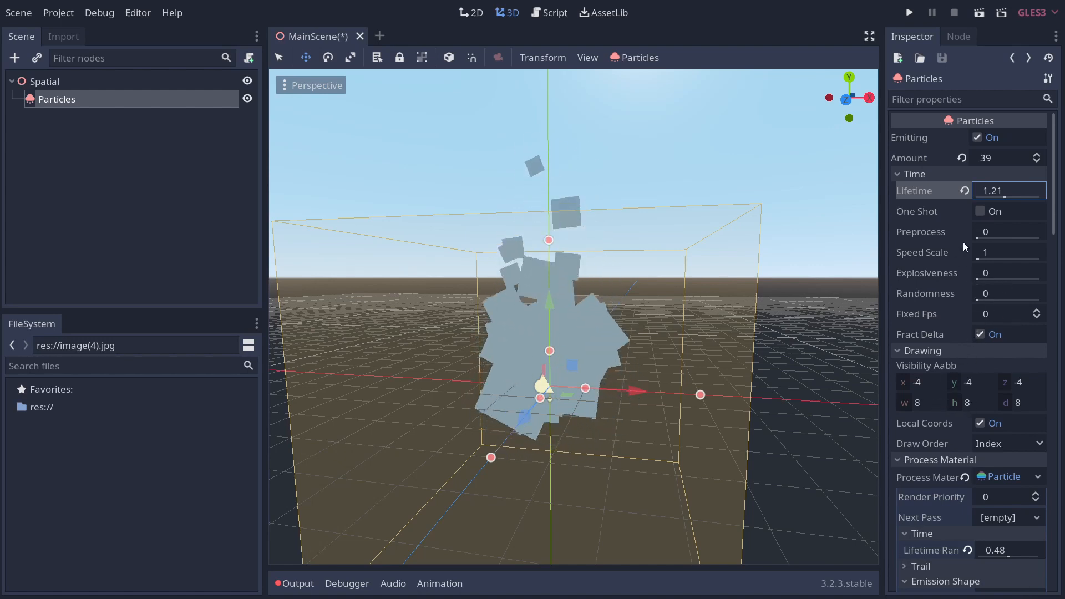
# Try a particle speed scale of 7.68 and return it to 1
pyautogui.moveTo(988, 252); pyautogui.dragTo(1032, 253)
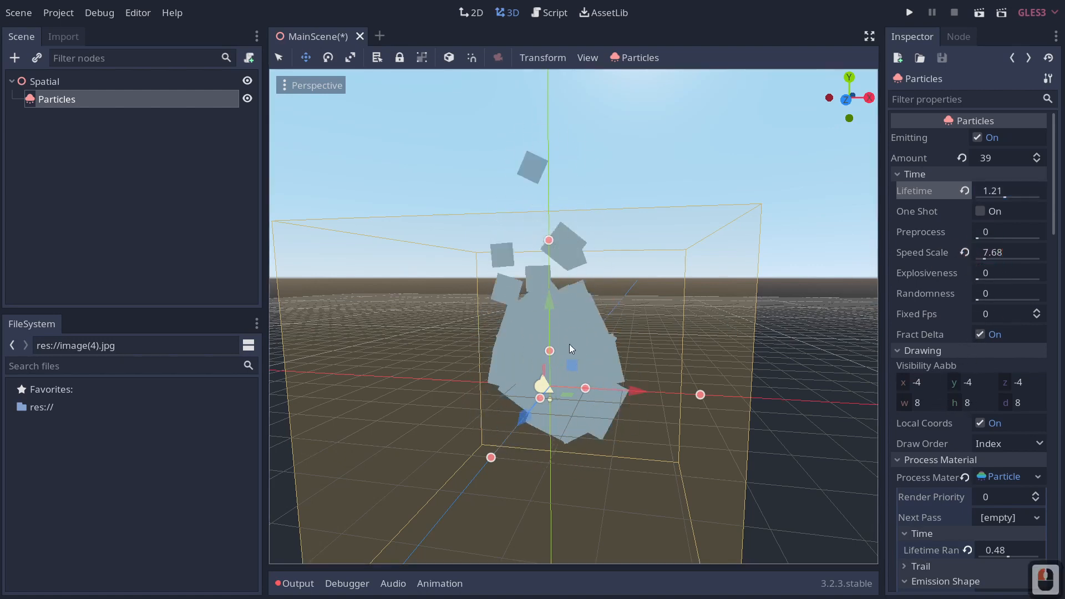
pyautogui.click(993, 252)
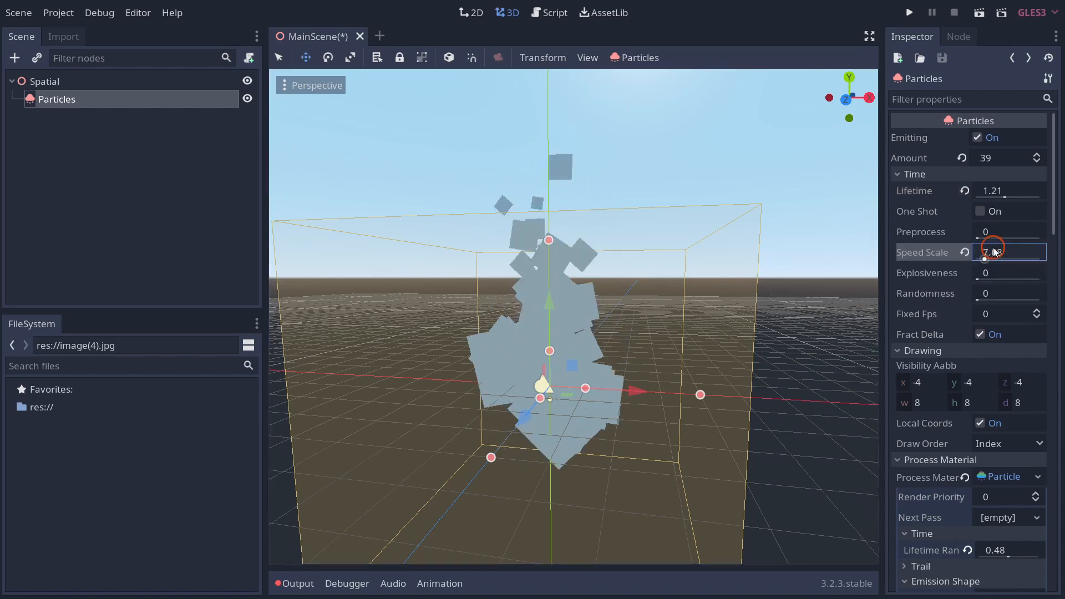
pyautogui.write('1')
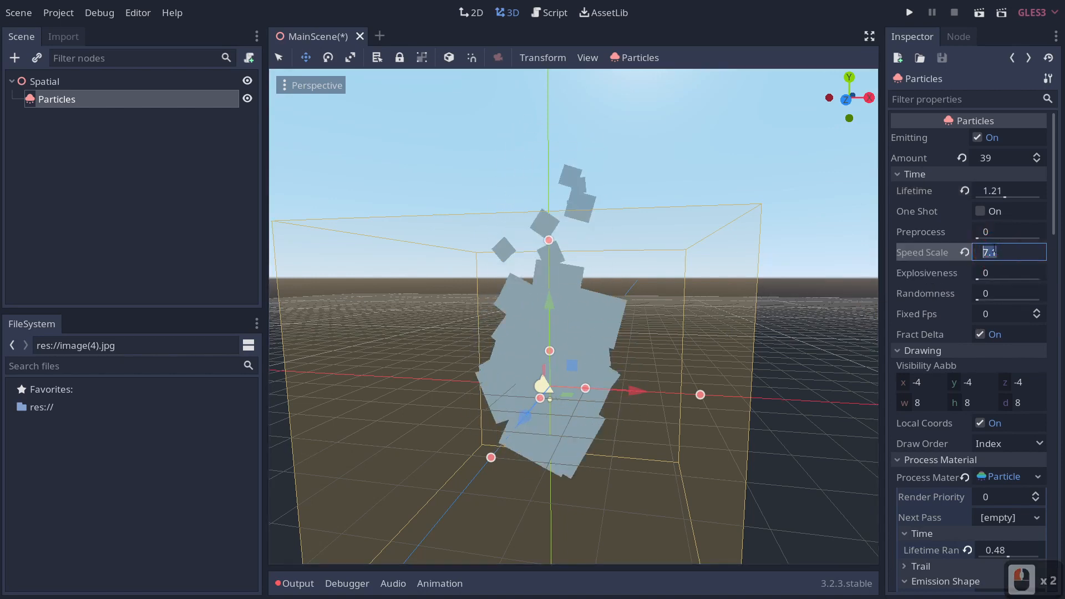
pyautogui.press('Return')
# Try a preprocess value of 2.82 and an explosiveness of 1, resetting each to 0
pyautogui.moveTo(983, 232); pyautogui.dragTo(1037, 232)
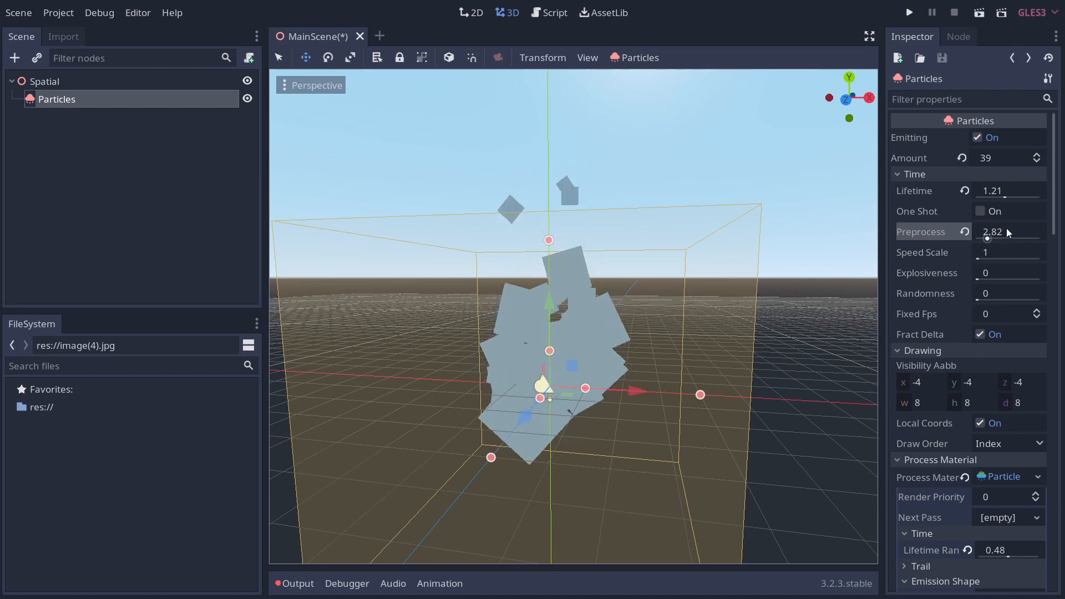
pyautogui.moveTo(1007, 232); pyautogui.dragTo(982, 232)
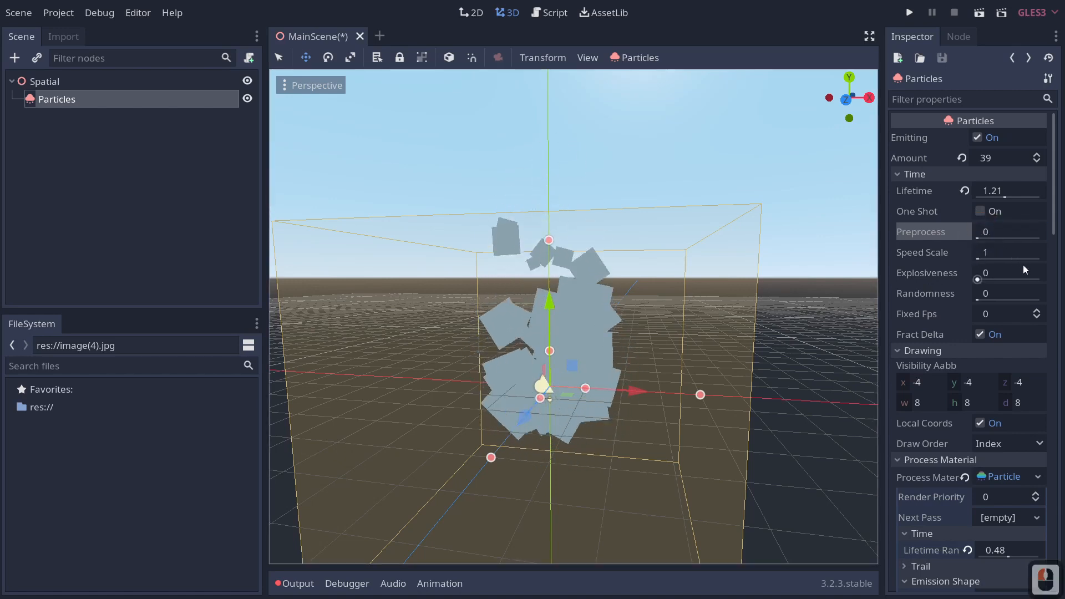
pyautogui.moveTo(986, 282); pyautogui.dragTo(1039, 281)
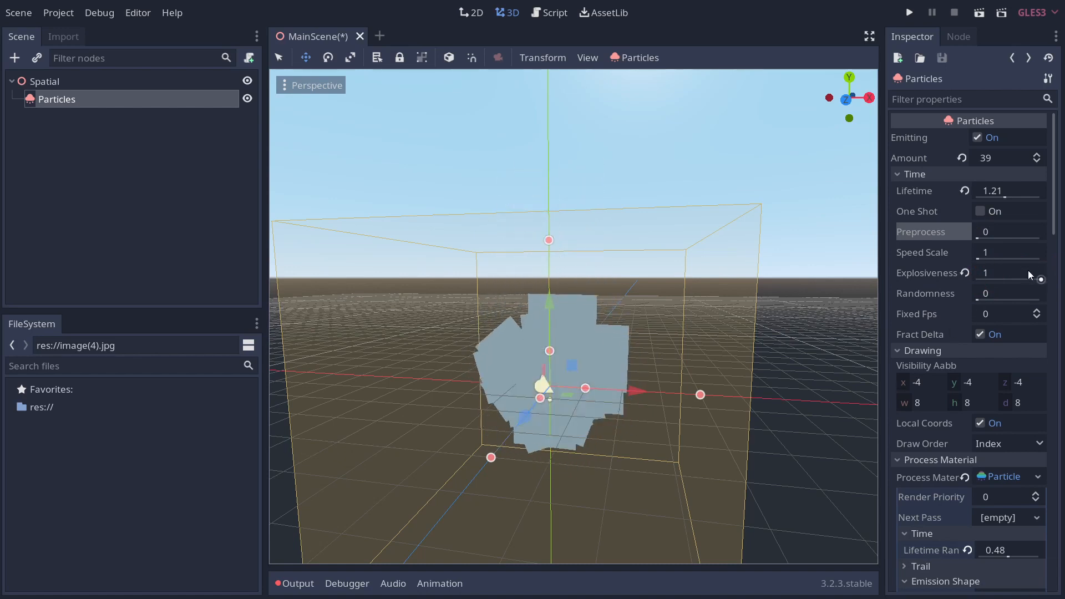
pyautogui.click(965, 272)
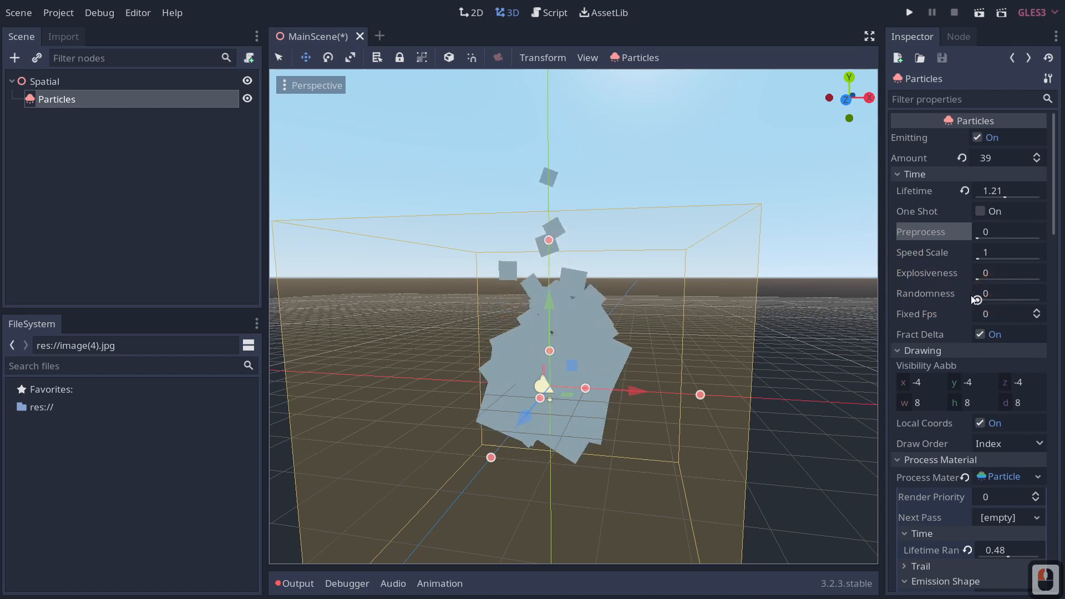
# Try randomness and explosiveness at 1 together, and return both values to 0
pyautogui.moveTo(977, 300); pyautogui.dragTo(1052, 279)
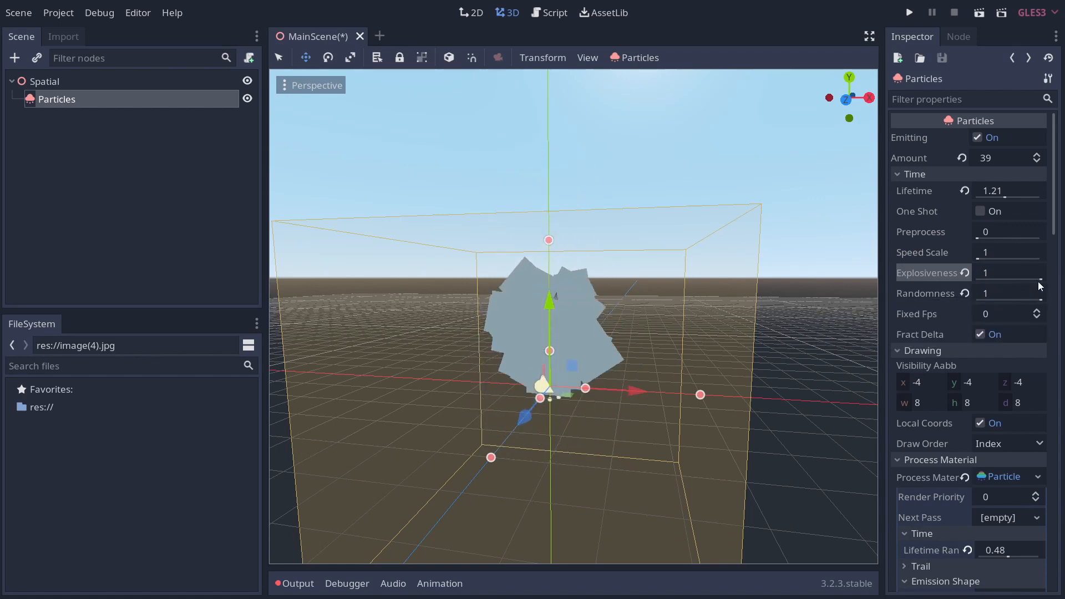
pyautogui.moveTo(1037, 280); pyautogui.dragTo(882, 272)
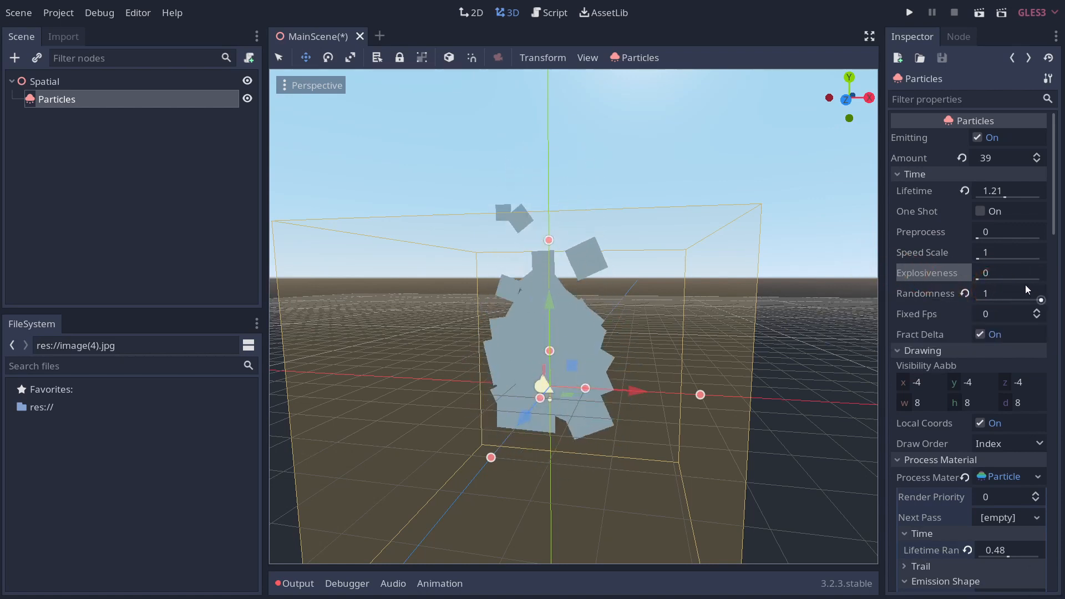
pyautogui.moveTo(1039, 297); pyautogui.dragTo(934, 285)
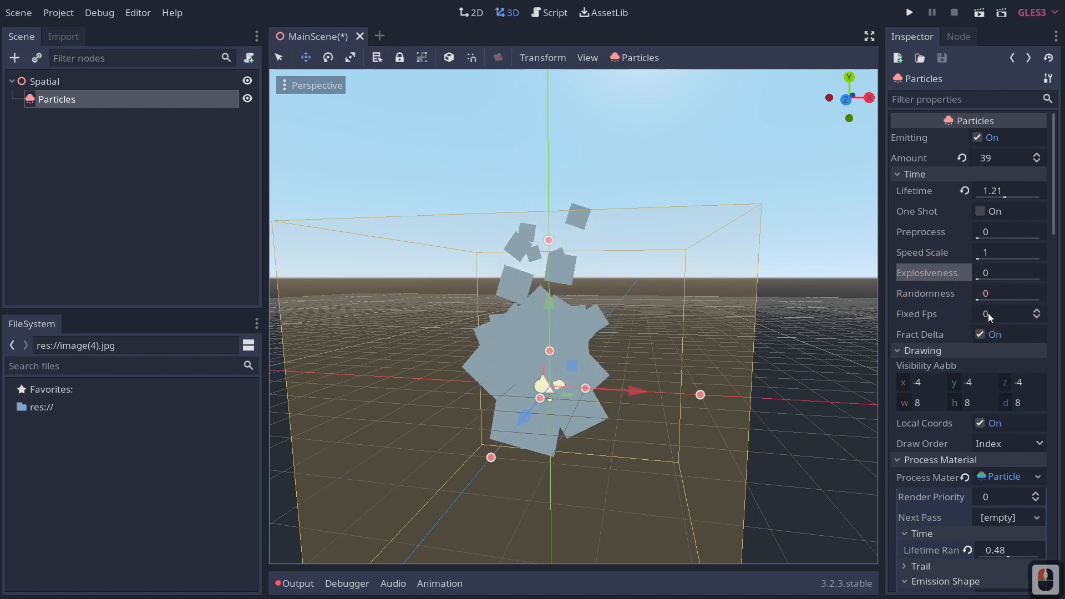
# Try fixed FPS values of 5 and 20 on the particles and reset the value to 0
pyautogui.moveTo(987, 312); pyautogui.dragTo(494, 298)
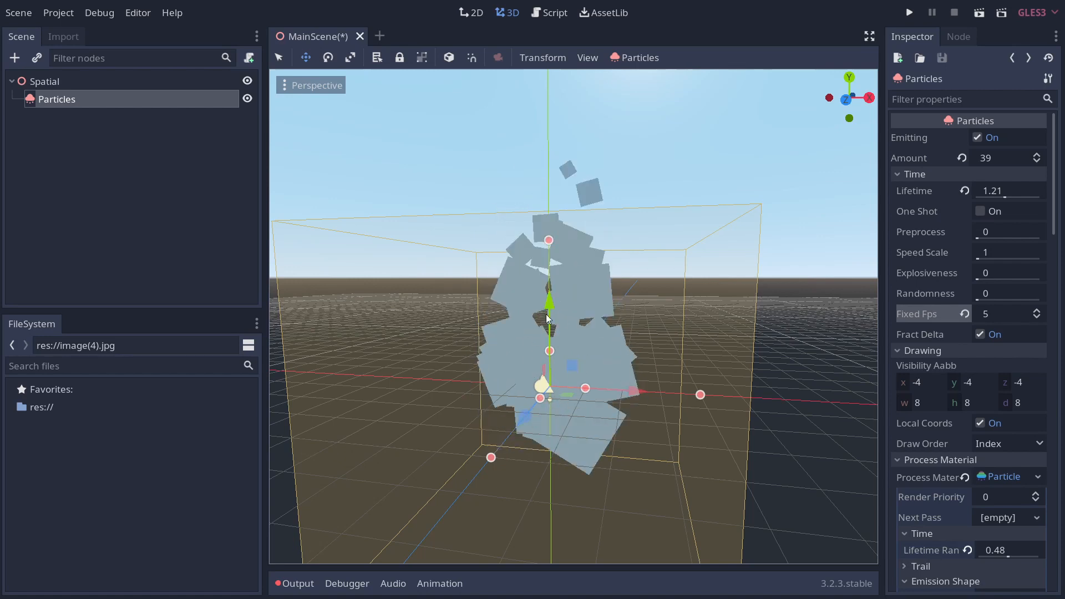
pyautogui.click(993, 313)
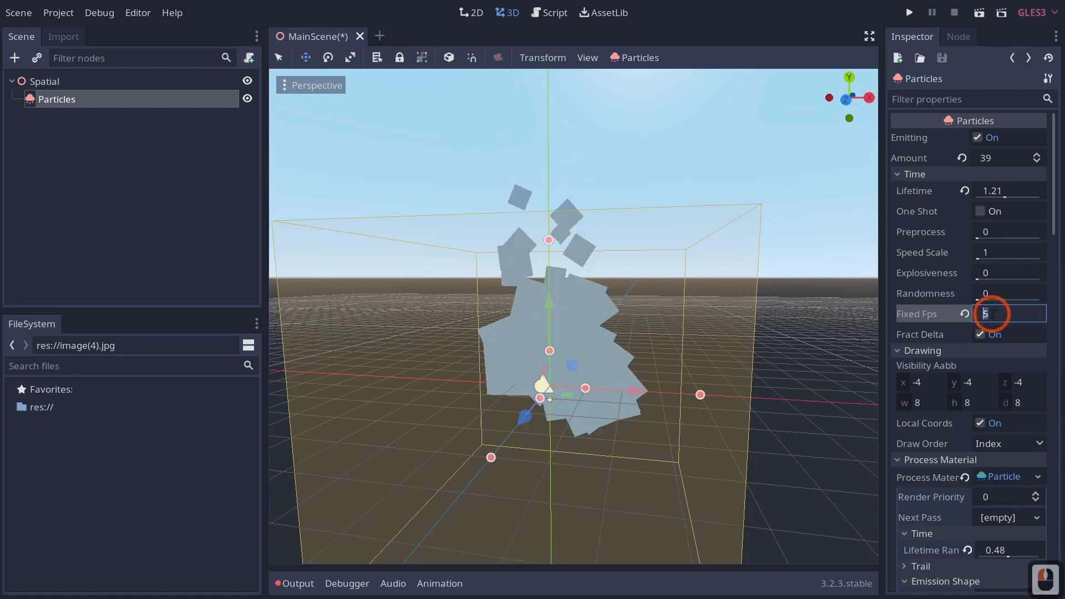
pyautogui.write('20')
pyautogui.press('Return')
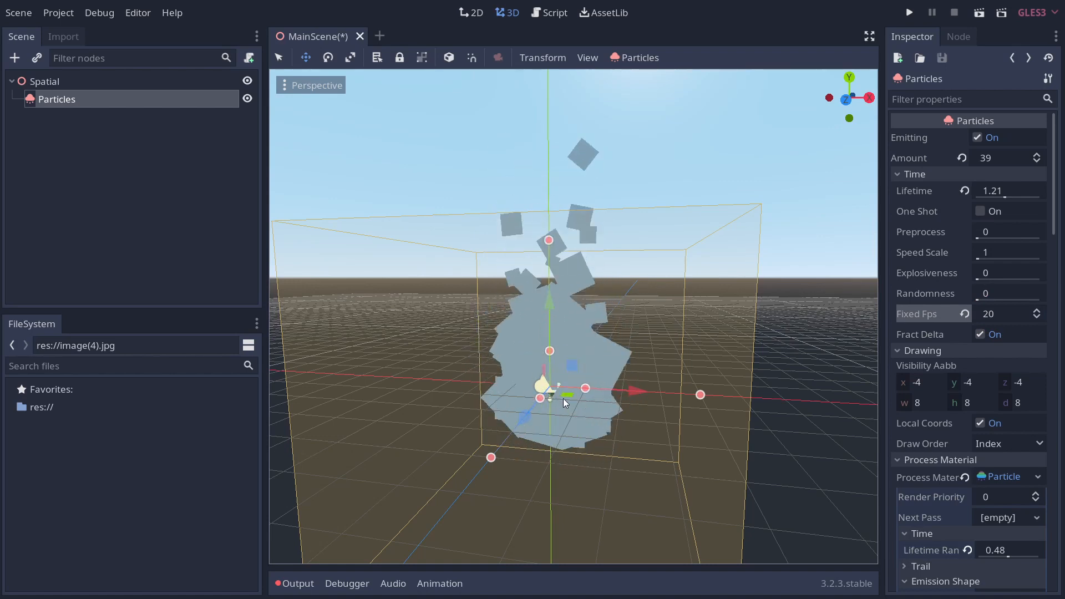
pyautogui.click(991, 315)
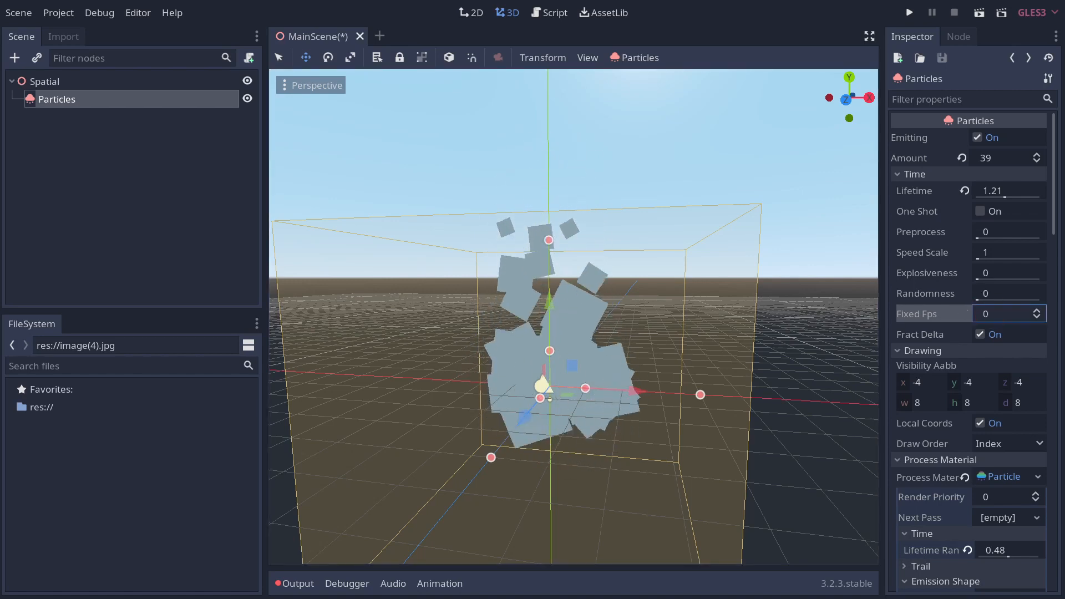
# Raise the particles' fixed FPS step by step to 4
pyautogui.click(1035, 314)
pyautogui.click(1036, 311)
pyautogui.click(1036, 311)
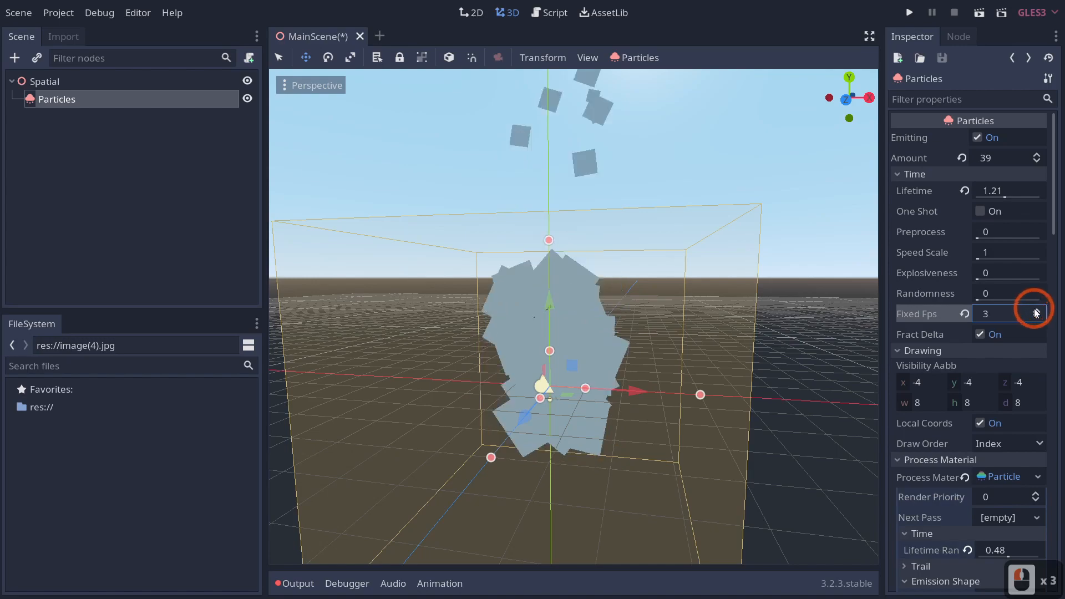
pyautogui.click(1037, 311)
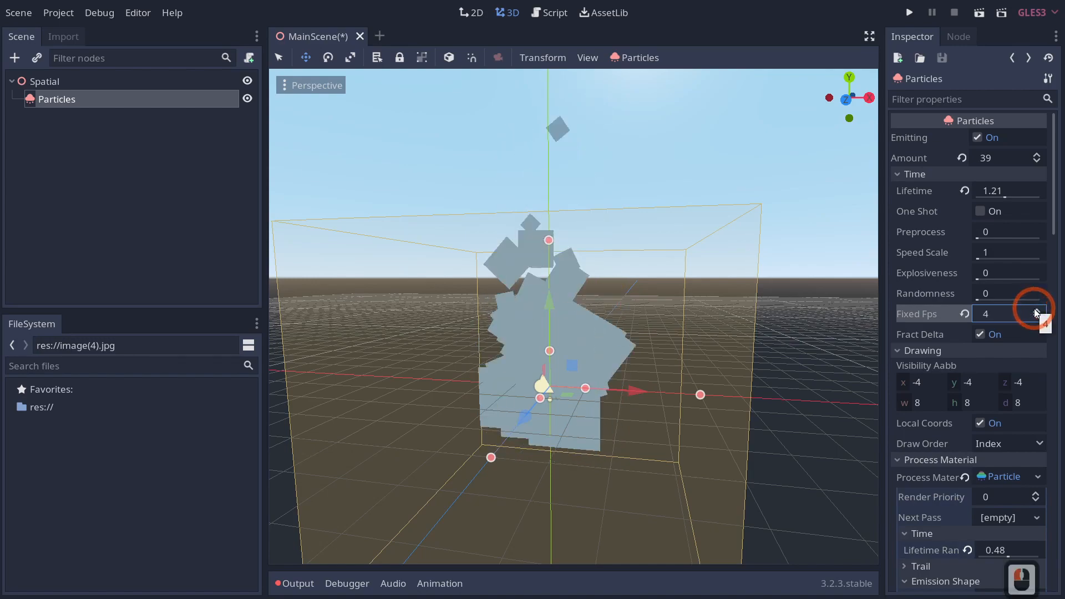
# Examine the particles' motion at a low fixed FPS from far away and close up
pyautogui.scroll(-2, 703, 371)
pyautogui.scroll(-10, 629, 379)
pyautogui.scroll(8, 641, 378)
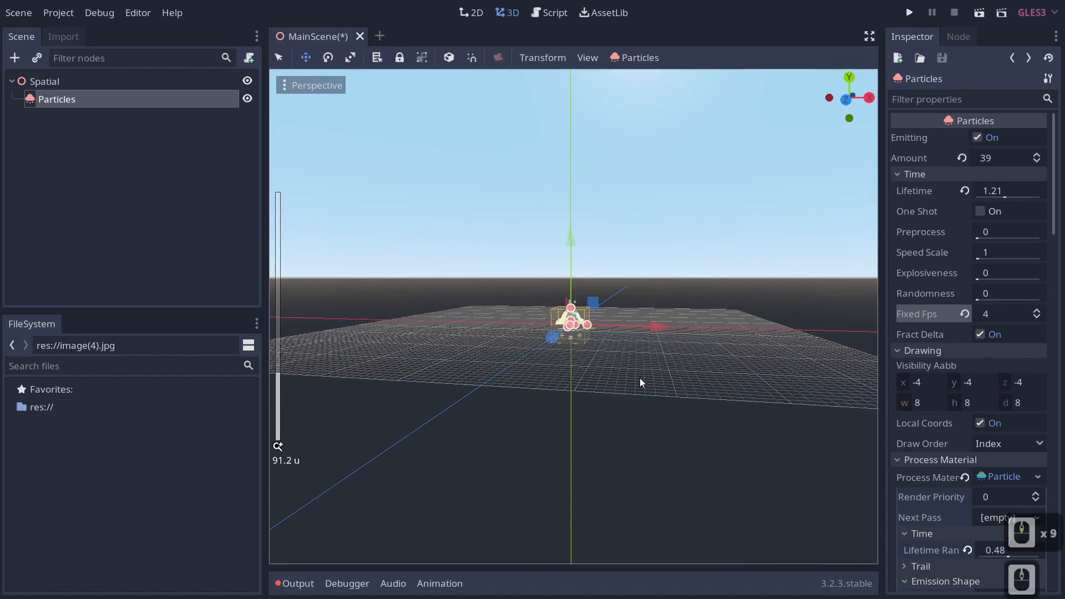
pyautogui.press('s')
pyautogui.moveTo(532, 300); pyautogui.dragTo(529, 293, button='right')
pyautogui.press('q')
pyautogui.press('shift')
pyautogui.keyDown('shift'); pyautogui.moveTo(677, 400); pyautogui.dragTo(677, 400, button='right'); pyautogui.keyUp('shift')
pyautogui.click(693, 380)
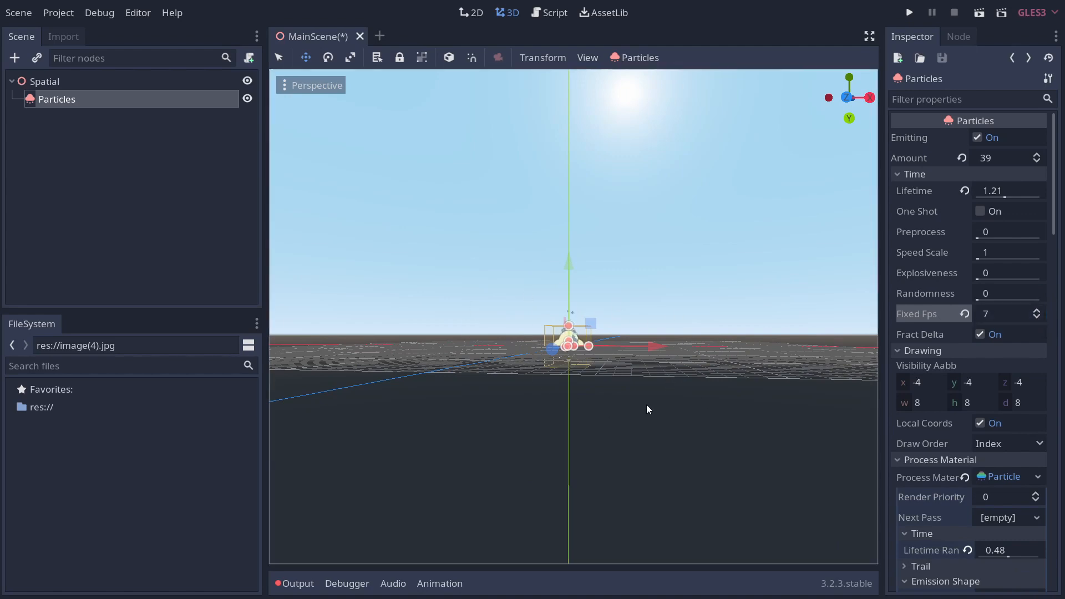
pyautogui.moveTo(646, 405)
pyautogui.mouseDown(button='right')
pyautogui.moveTo(531, 299)
pyautogui.moveTo(657, 410)
pyautogui.mouseUp(button='right')
pyautogui.hotkey('shift', 'w')
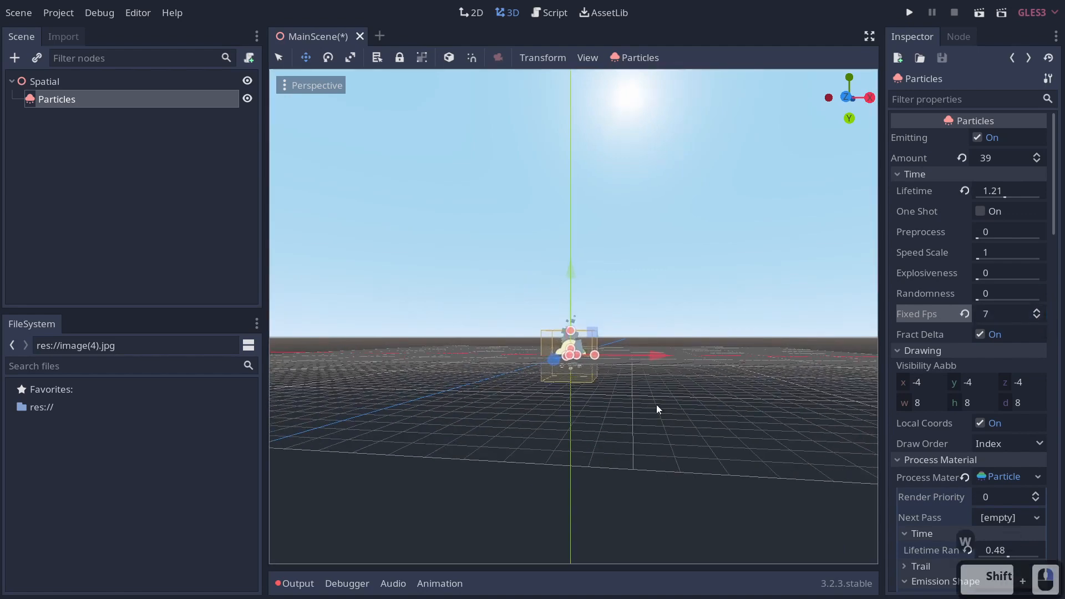
pyautogui.hotkey('shift', 'w')
pyautogui.moveTo(813, 361); pyautogui.dragTo(533, 299, button='right')
# Open the properties of the quad mesh in draw pass 1
pyautogui.scroll(-4, 967, 410)
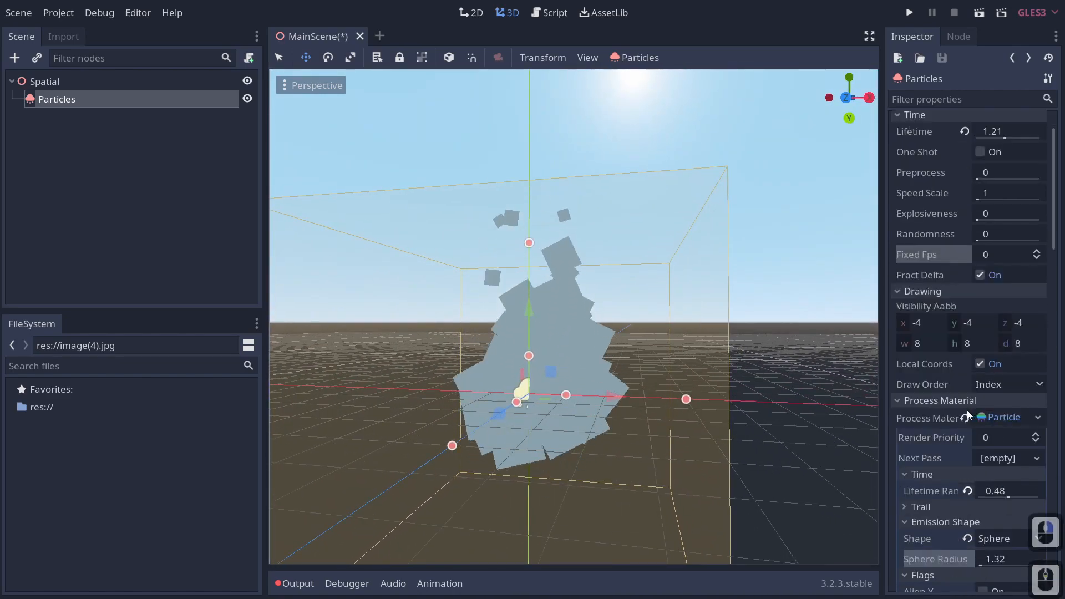
pyautogui.scroll(-3, 967, 409)
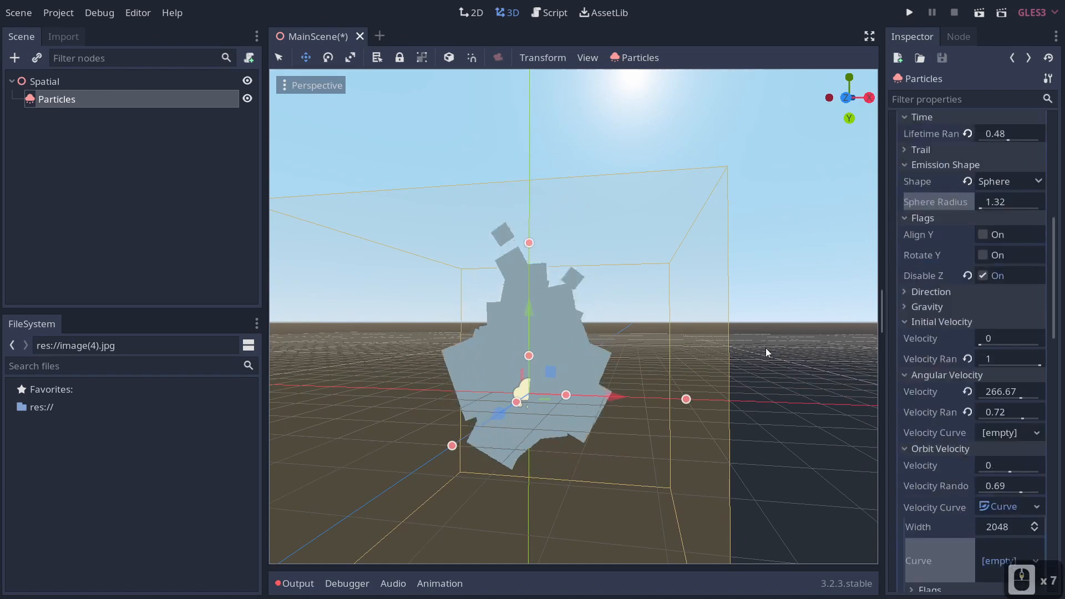
pyautogui.scroll(-4, 934, 428)
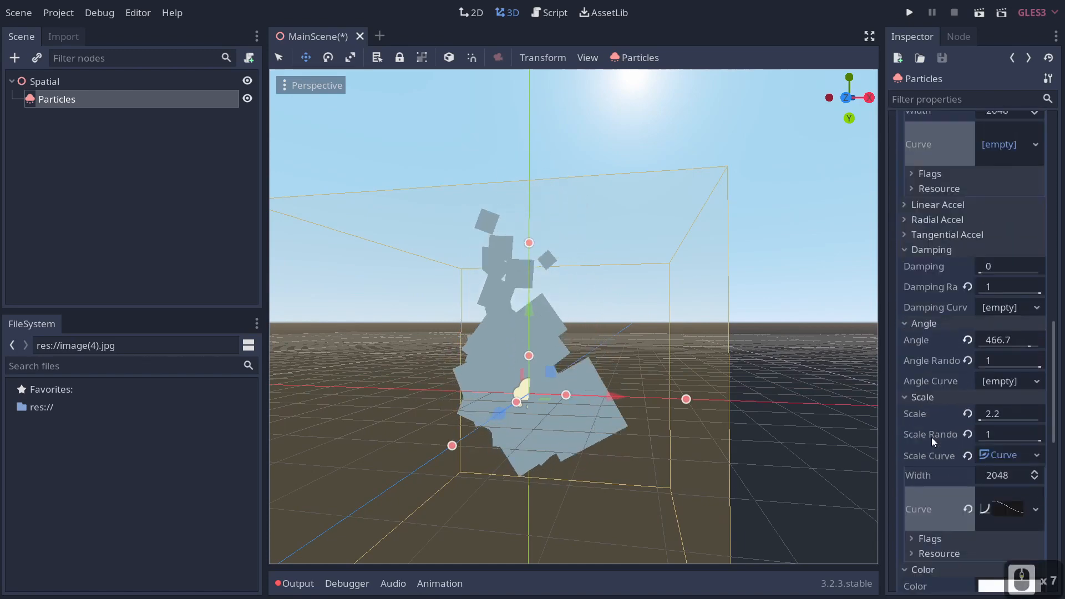
pyautogui.scroll(-3, 928, 405)
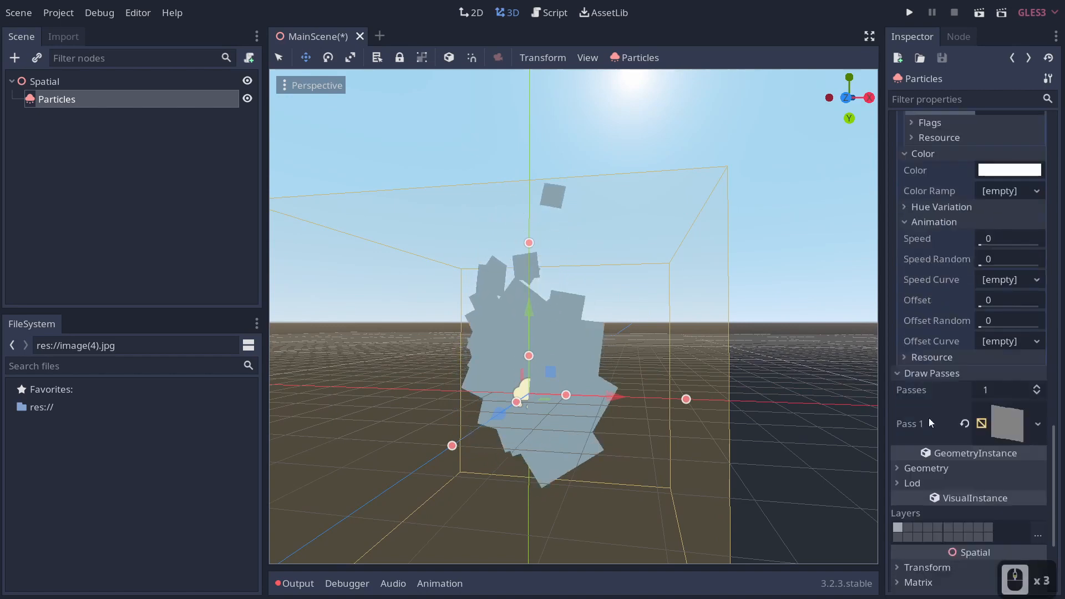
pyautogui.click(1037, 424)
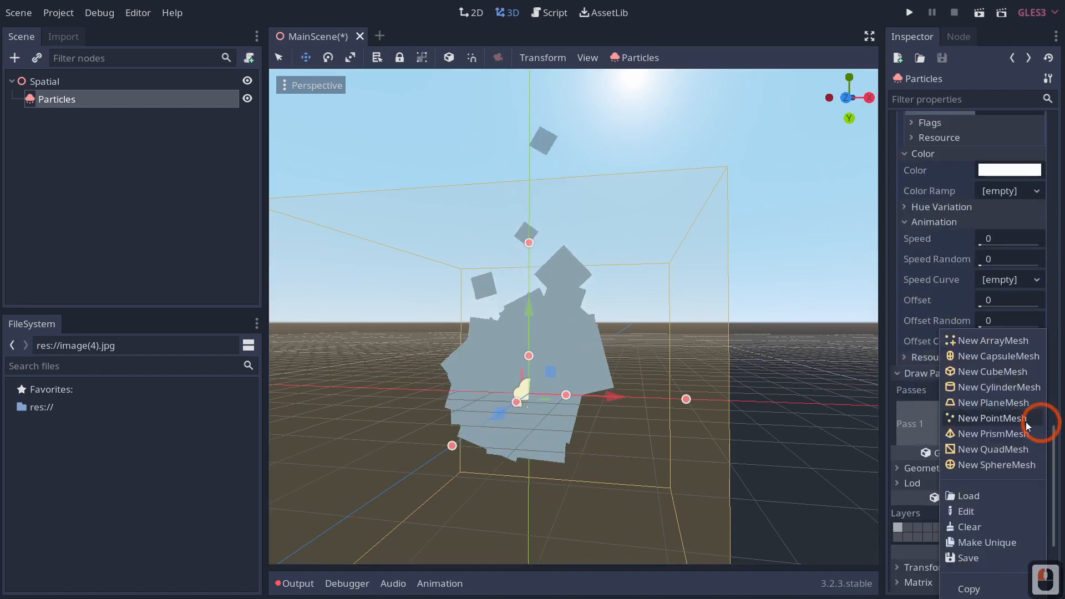
pyautogui.click(931, 422)
pyautogui.click(1017, 417)
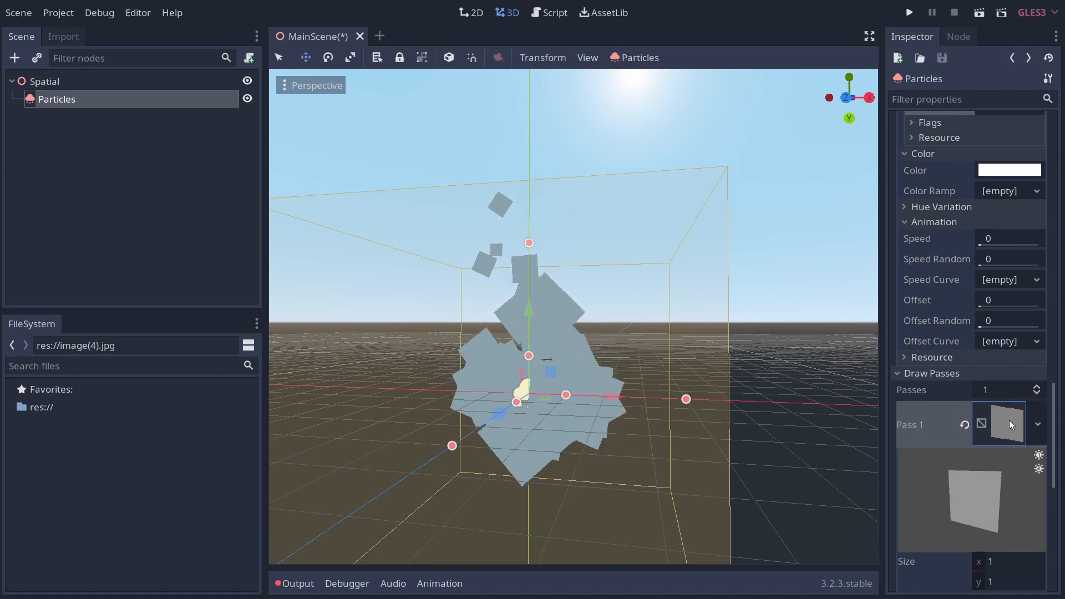
# Assign a new SpatialMaterial to the quad mesh of draw pass 1
pyautogui.scroll(-3, 1008, 420)
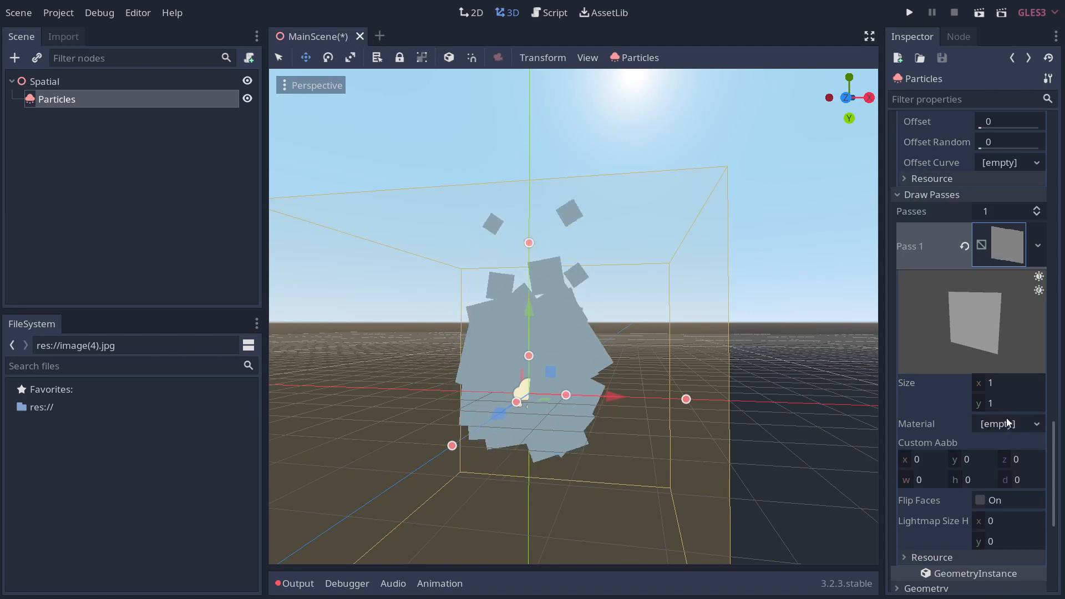
pyautogui.click(1008, 423)
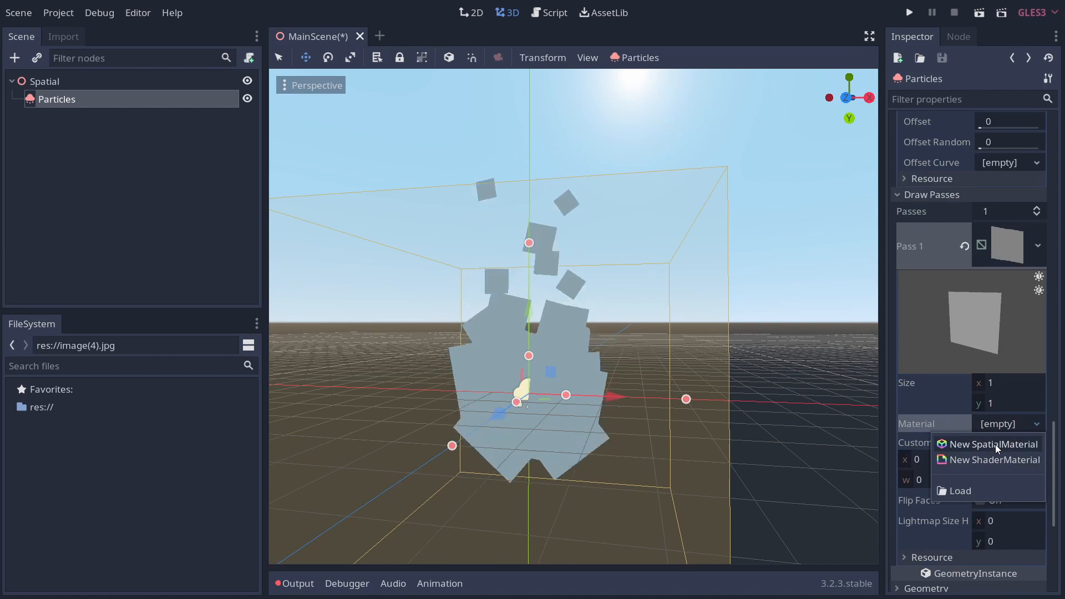
pyautogui.click(995, 445)
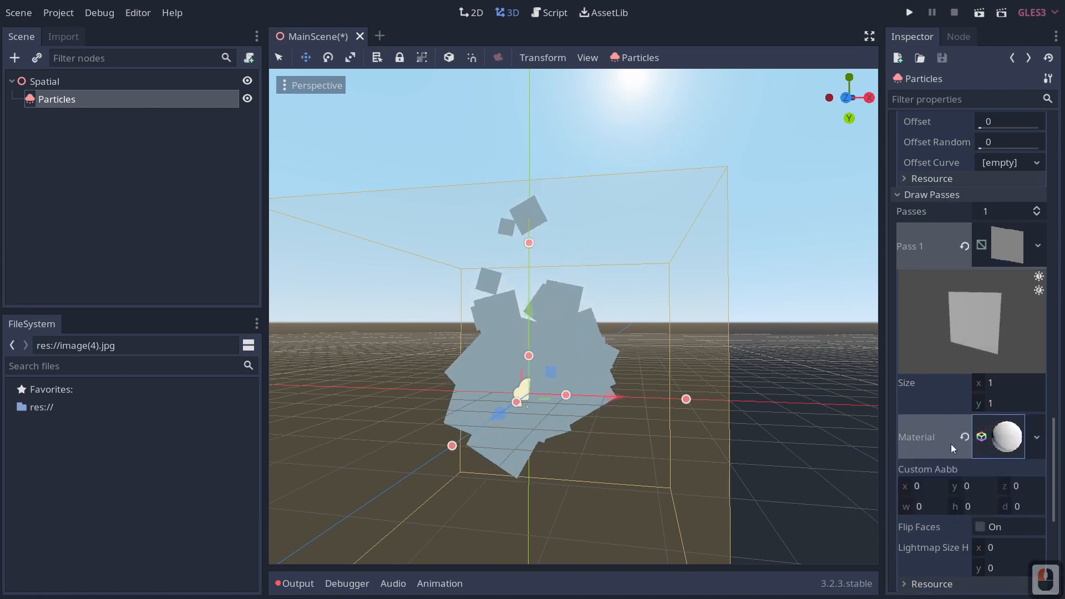
pyautogui.scroll(-1, 951, 444)
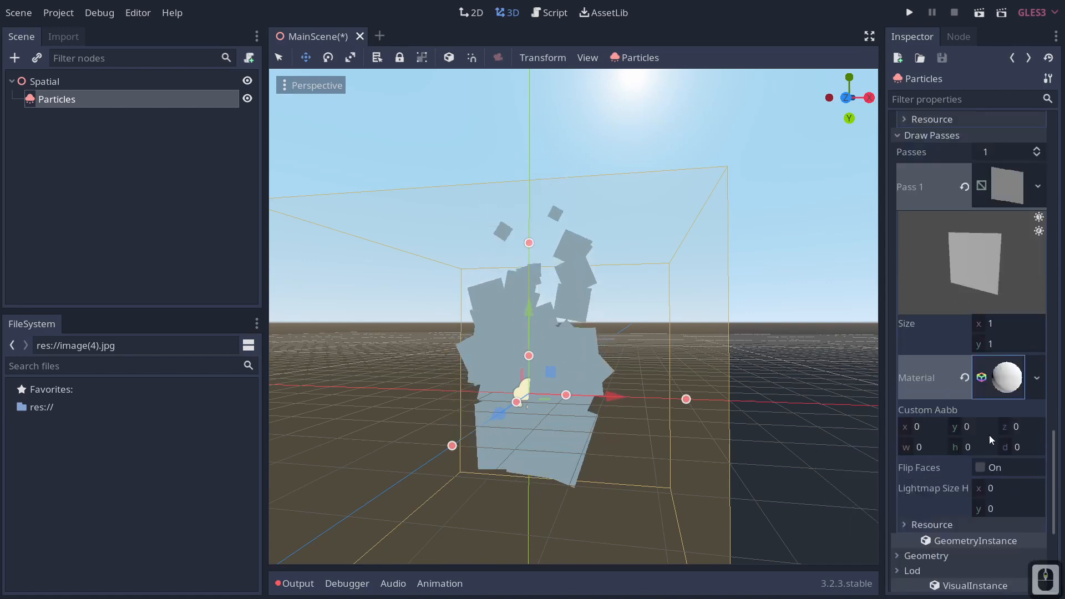
# Open the quad mesh's SpatialMaterial and set its albedo color to pure red (R 255, G 0, B 0)
pyautogui.doubleClick(999, 378)
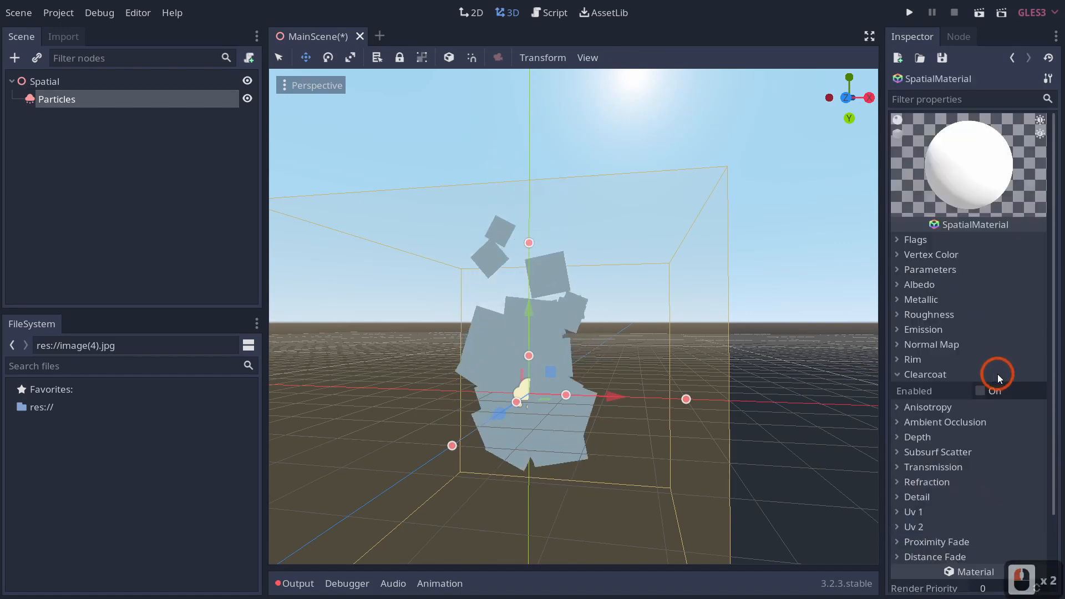
pyautogui.click(922, 282)
pyautogui.click(980, 301)
pyautogui.moveTo(955, 52); pyautogui.dragTo(978, 1)
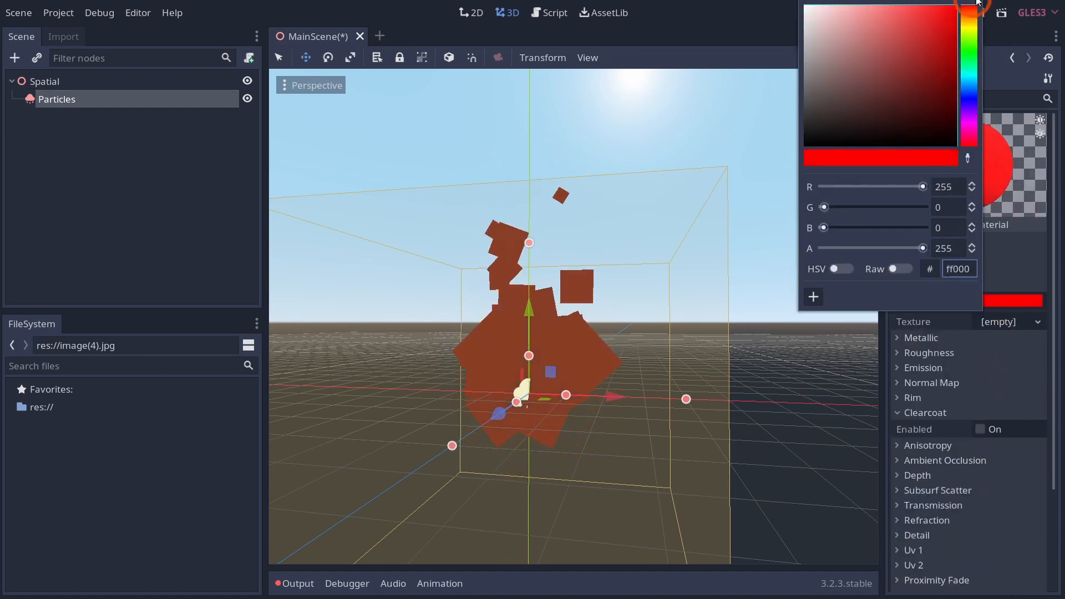
# Examine the red particle quads close up and from a different angle
pyautogui.click(743, 368)
pyautogui.click(665, 368)
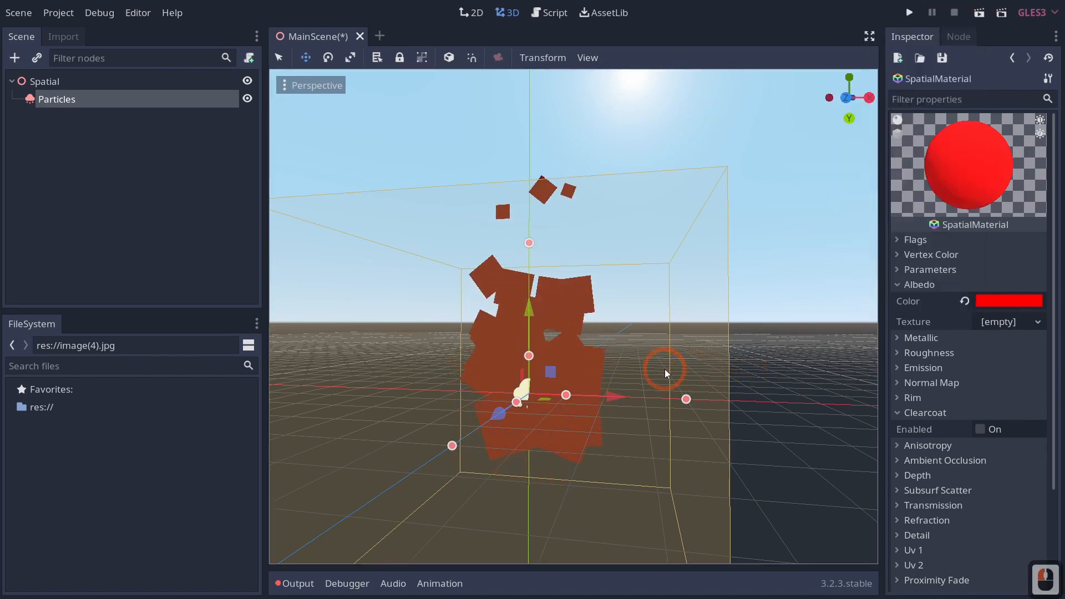
pyautogui.moveTo(665, 368); pyautogui.dragTo(628, 390, button='right')
pyautogui.press('w')
pyautogui.press('d')
pyautogui.press('e')
pyautogui.press('a')
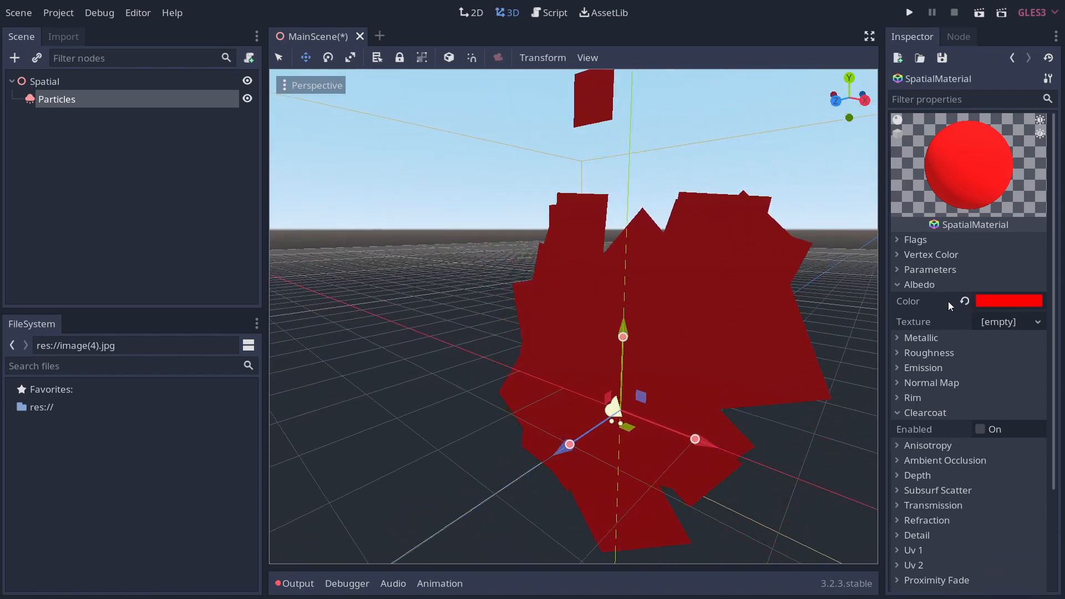
# Set the SpatialMaterial's billboard mode to Particle Billboard in its parameters
pyautogui.click(930, 271)
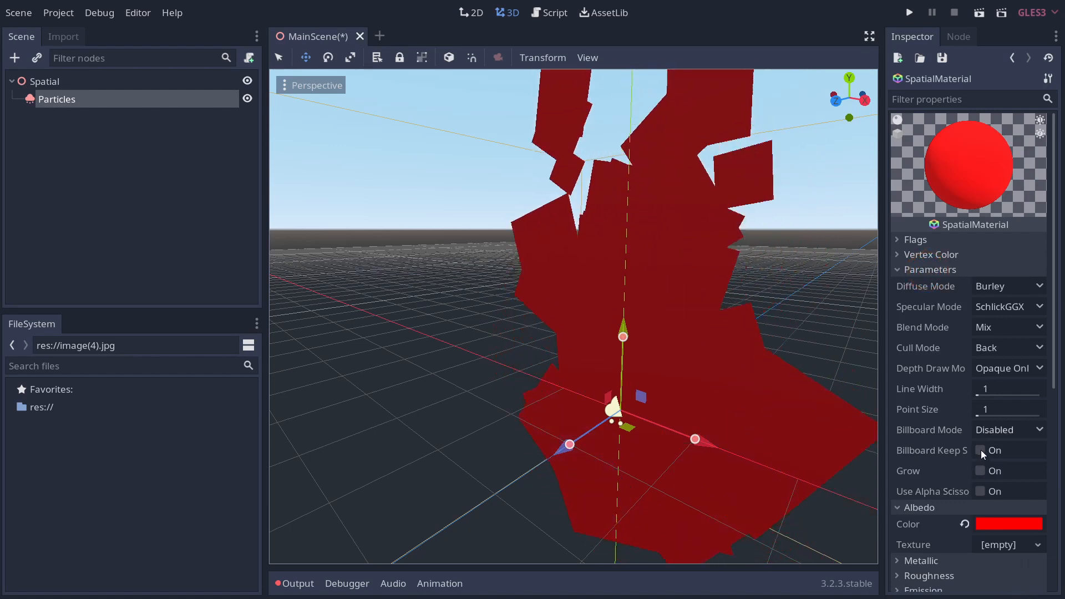
pyautogui.click(987, 436)
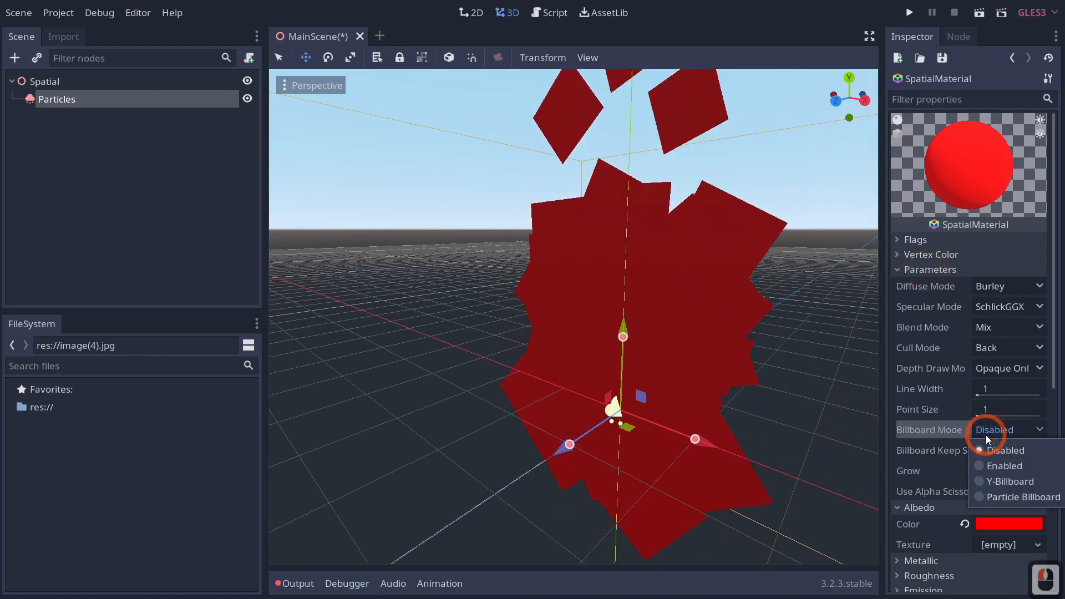
pyautogui.click(1002, 497)
# Move around the particles to check how the billboarded quads face the camera from several sides
pyautogui.press('s')
pyautogui.moveTo(777, 417); pyautogui.dragTo(706, 420, button='right')
pyautogui.press('a')
pyautogui.press('a')
pyautogui.press('a')
pyautogui.press('s')
pyautogui.press('a')
pyautogui.press('a')
pyautogui.press('a')
pyautogui.press('d')
pyautogui.press('d')
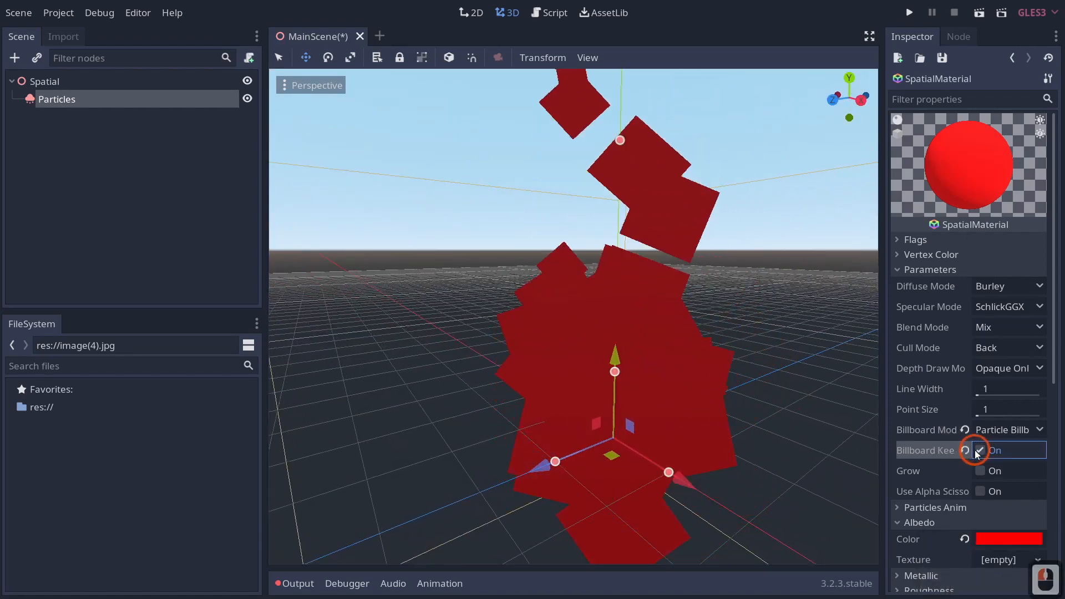
# Examine the particles from far away and close up with Billboard Keep Scale on
pyautogui.moveTo(951, 451)
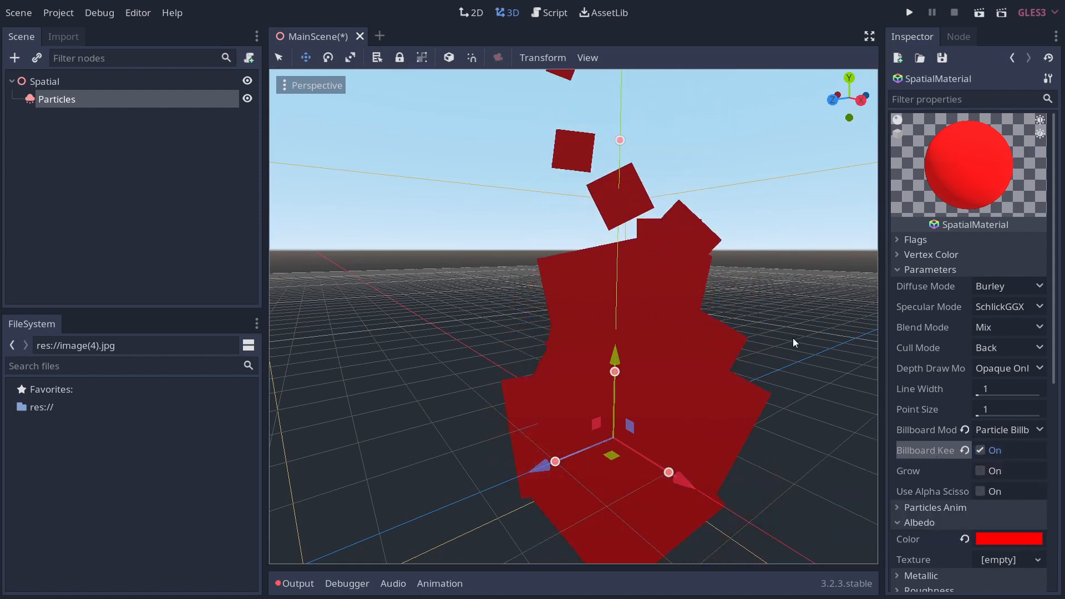
pyautogui.moveTo(793, 338); pyautogui.dragTo(533, 300, button='right')
pyautogui.press('s')
pyautogui.press('s')
pyautogui.press('s')
pyautogui.press('w')
pyautogui.press('w')
pyautogui.press('w')
pyautogui.press('w')
pyautogui.press('w')
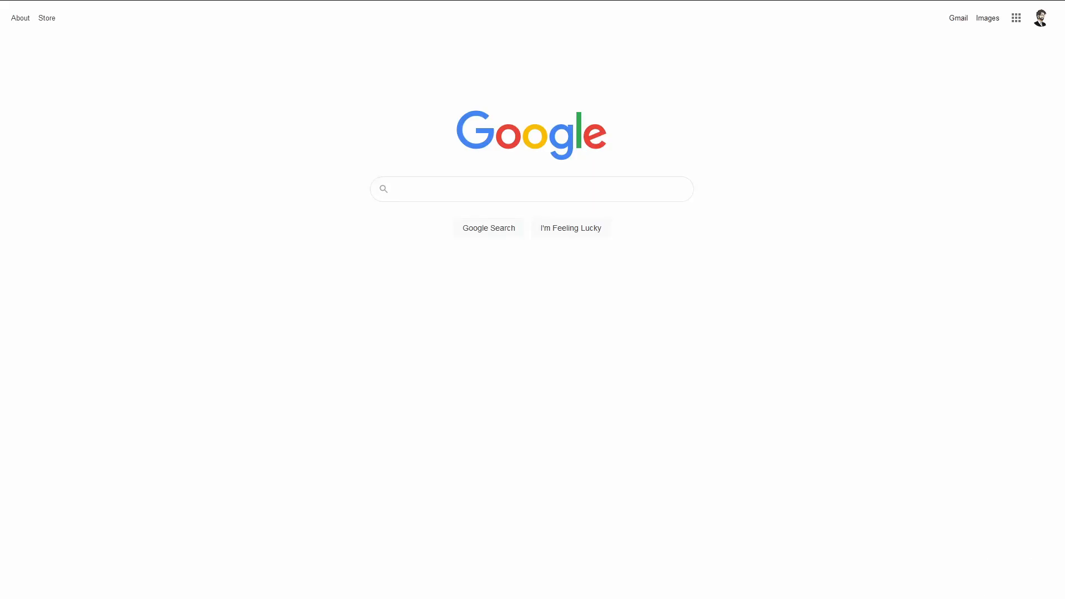
# In the web browser, search Google for TEXTURS.COM and open the Textures.com site
pyautogui.write('TEXTURS.COM')
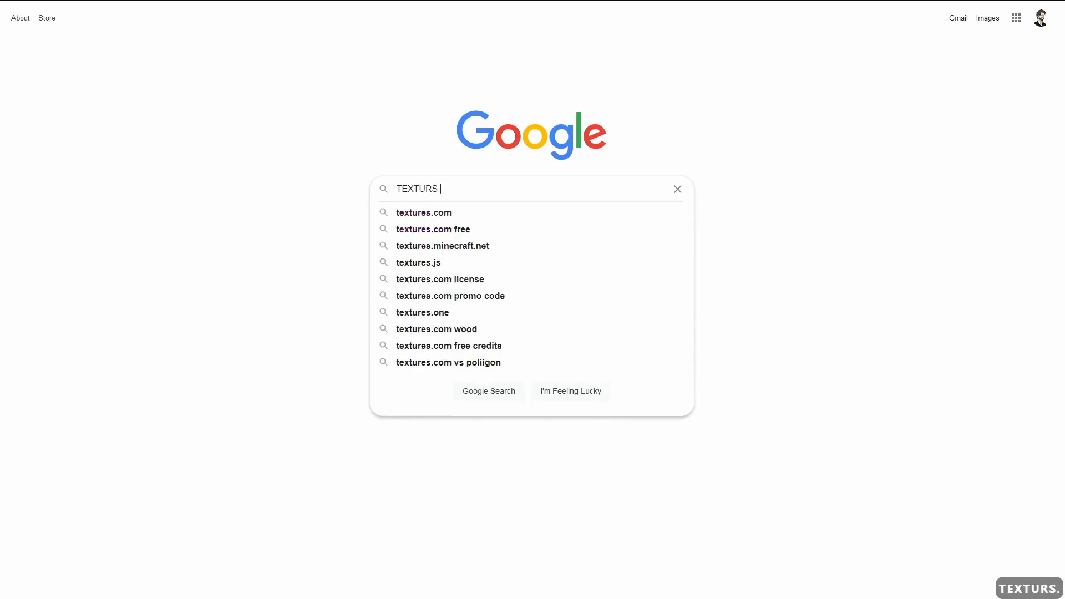
pyautogui.press('Return')
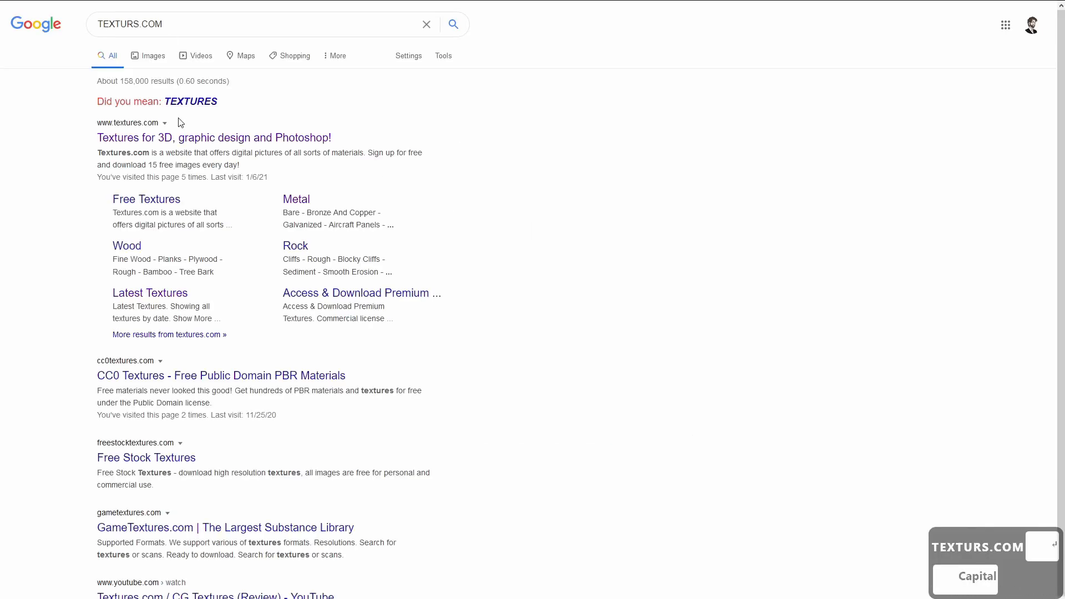
pyautogui.click(182, 141)
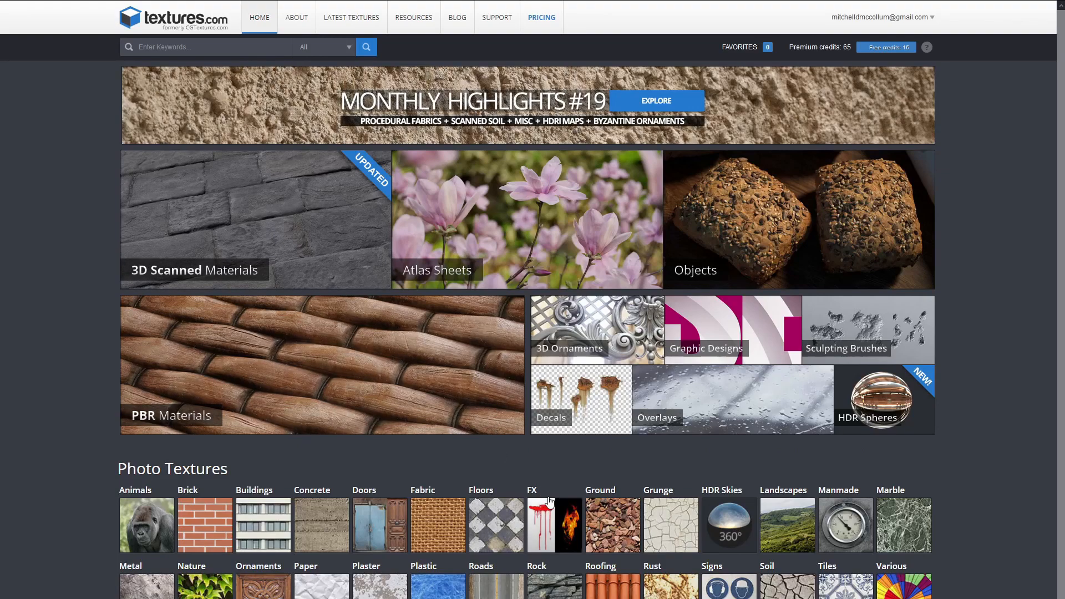
# Open the Flames subcategory under FX > Fire and look through its photo textures
pyautogui.click(562, 529)
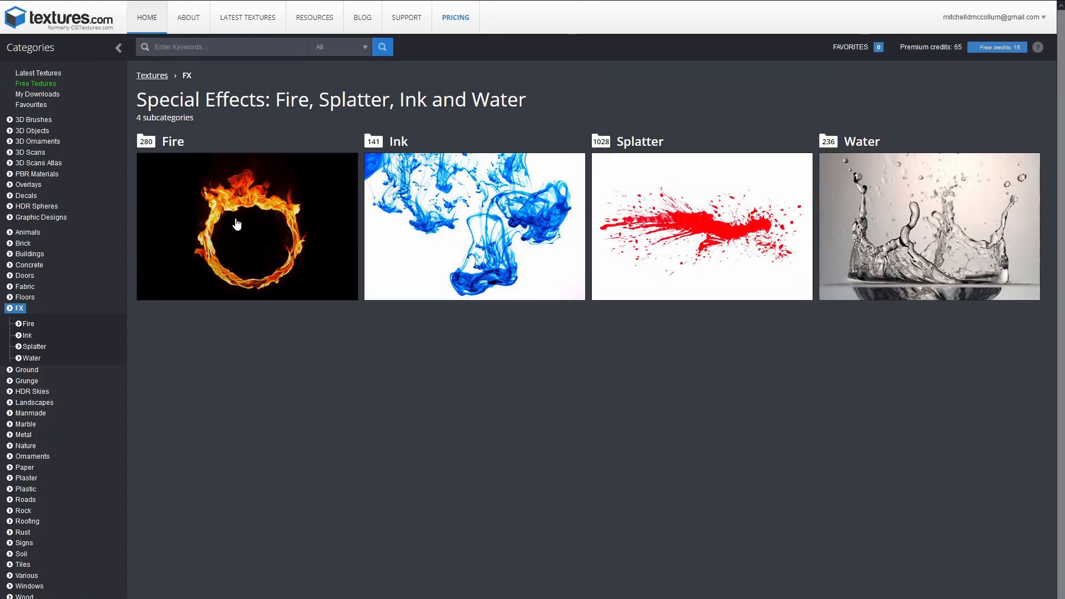
pyautogui.click(236, 224)
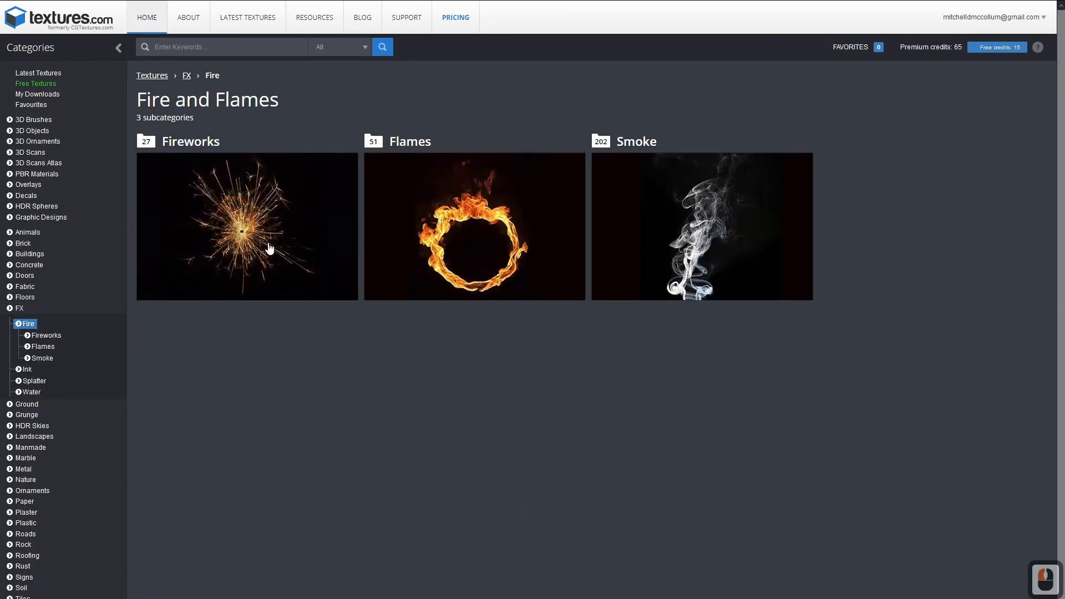
pyautogui.click(427, 231)
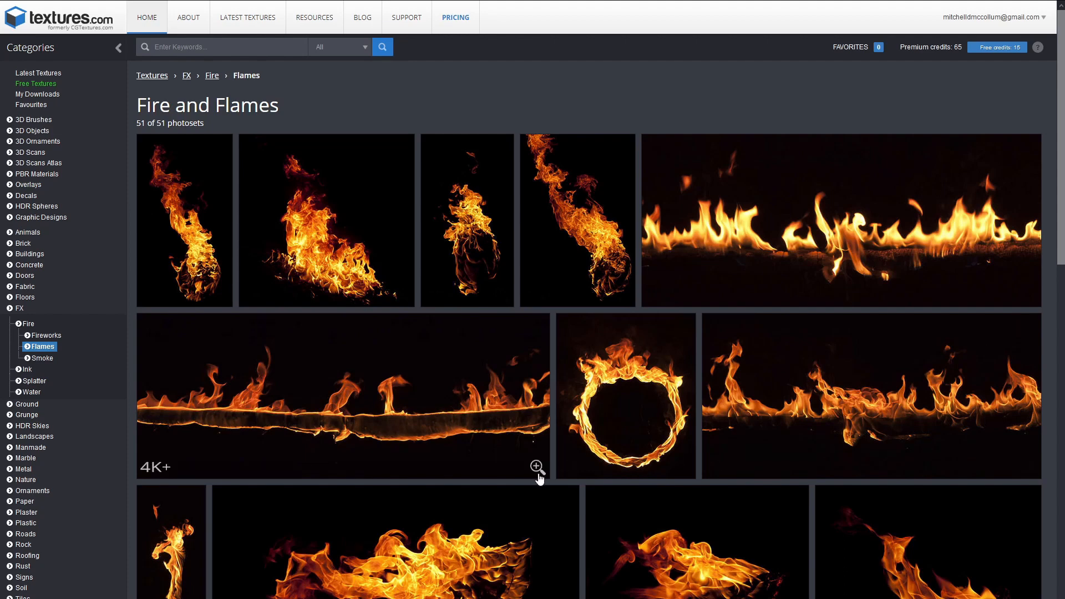
pyautogui.scroll(-1, 539, 479)
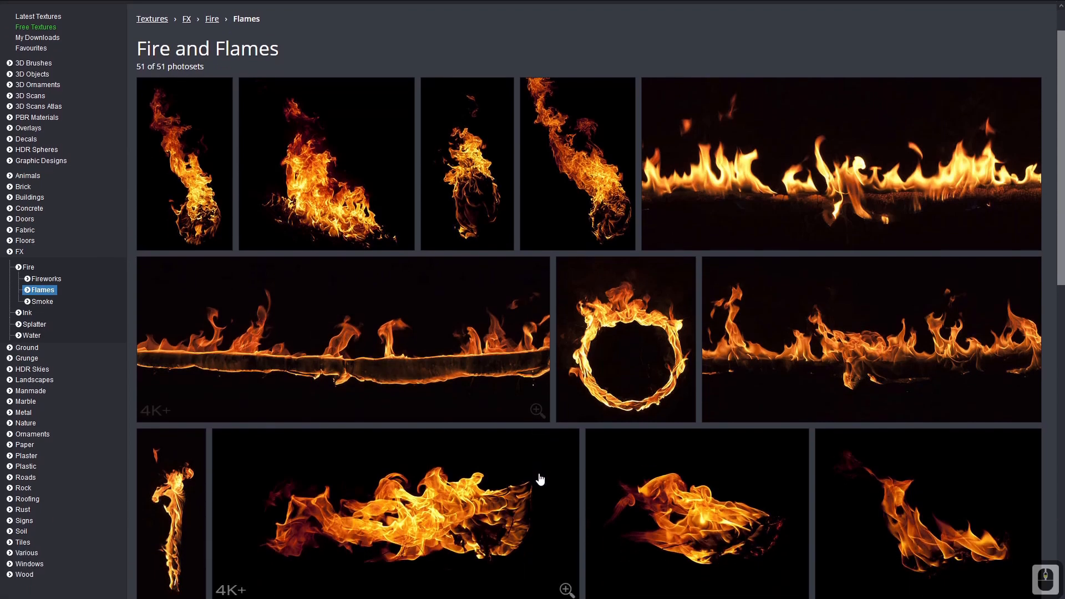
pyautogui.scroll(-4, 625, 492)
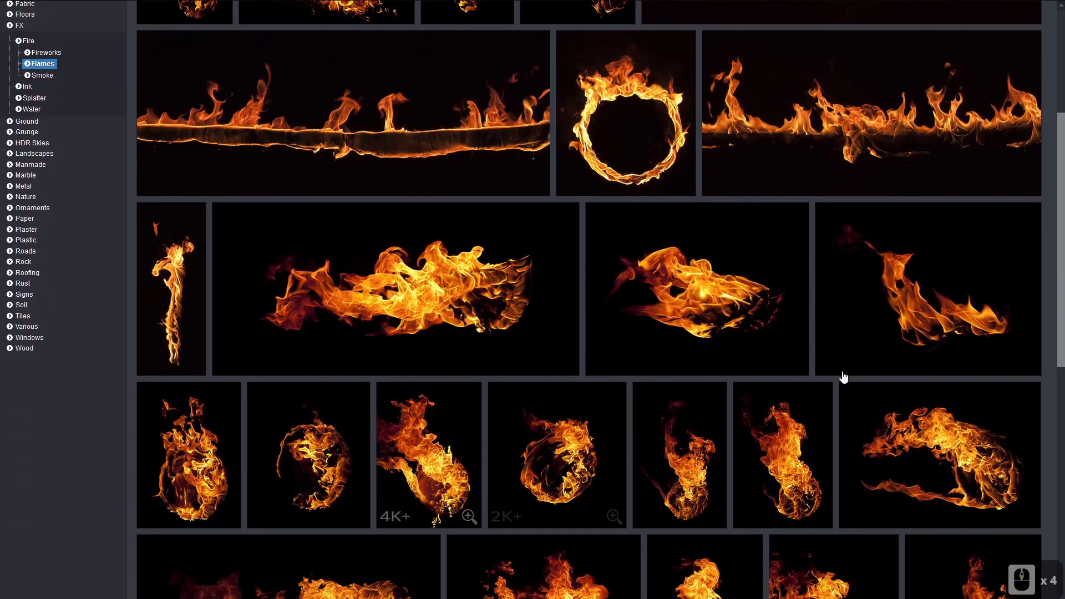
pyautogui.scroll(-9, 498, 547)
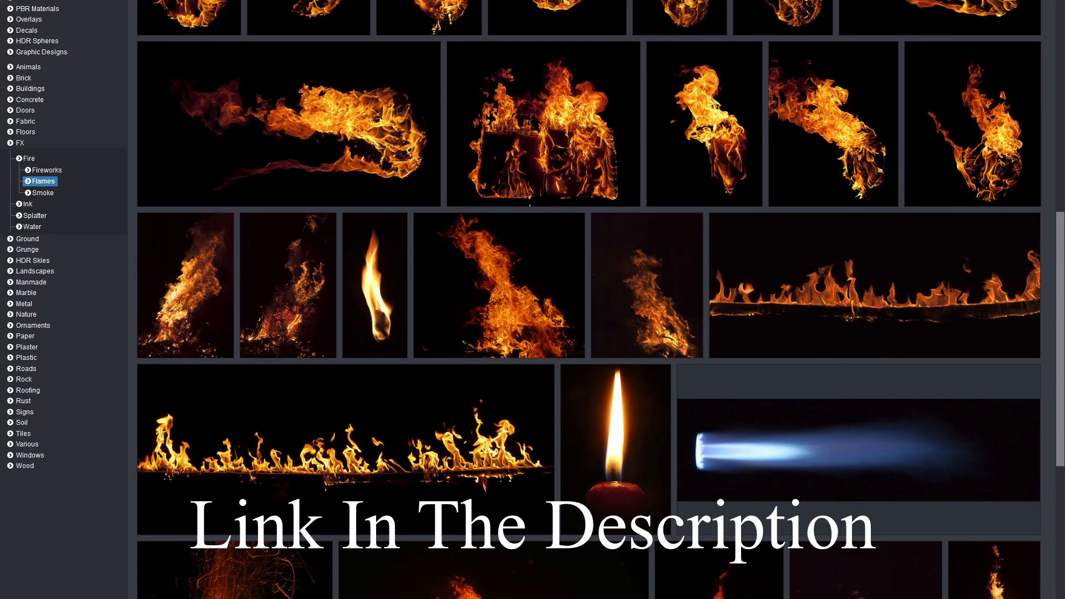
# Bring the downloaded textures folder into view and select both TexturesCom_InkSmoky images, 0056_M and 0057_M
pyautogui.moveTo(271, 202); pyautogui.dragTo(663, 76)
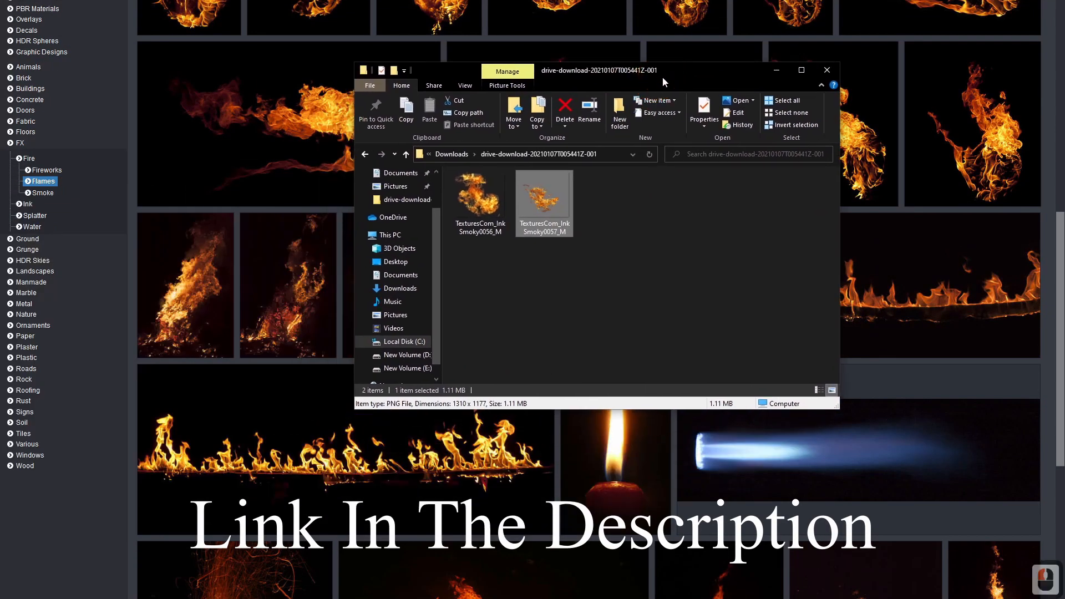
pyautogui.moveTo(568, 282); pyautogui.dragTo(461, 191)
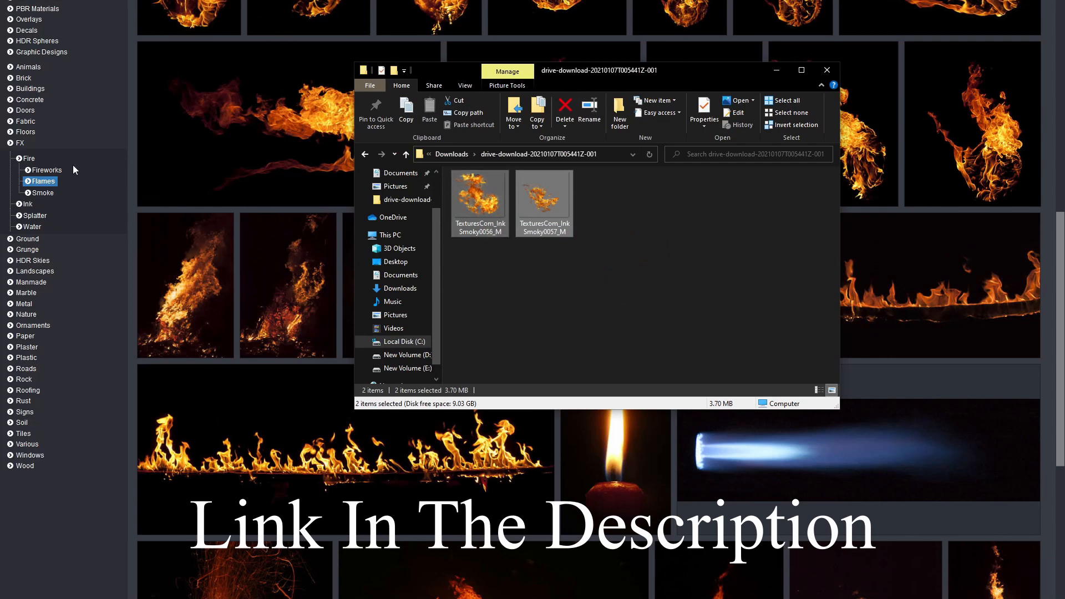
# Open the Smoky subcategory under FX > Ink on Textures.com and look through its photo textures
pyautogui.click(41, 195)
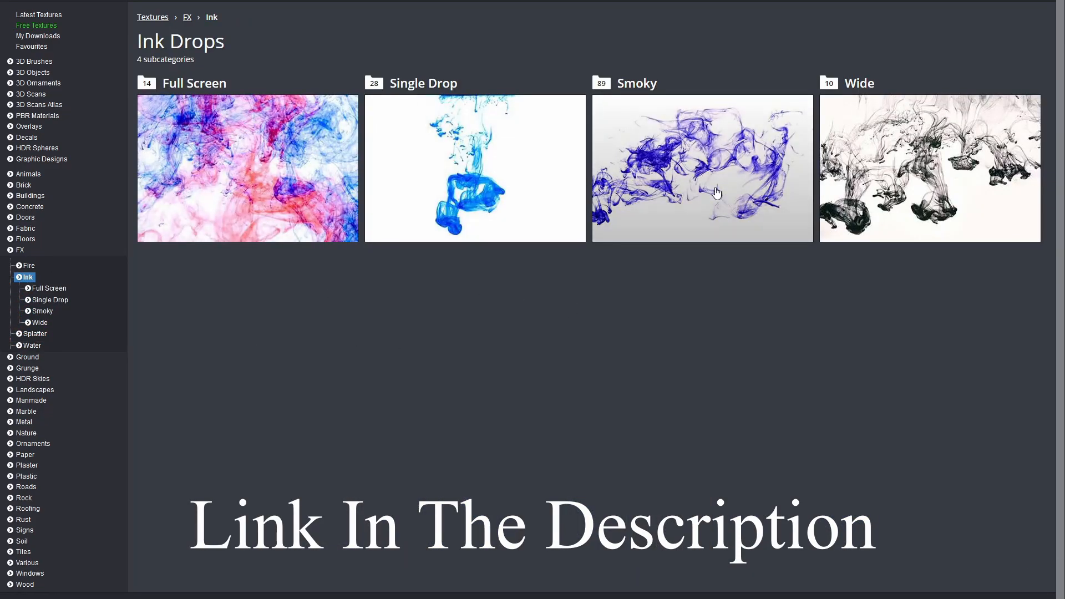
pyautogui.click(717, 192)
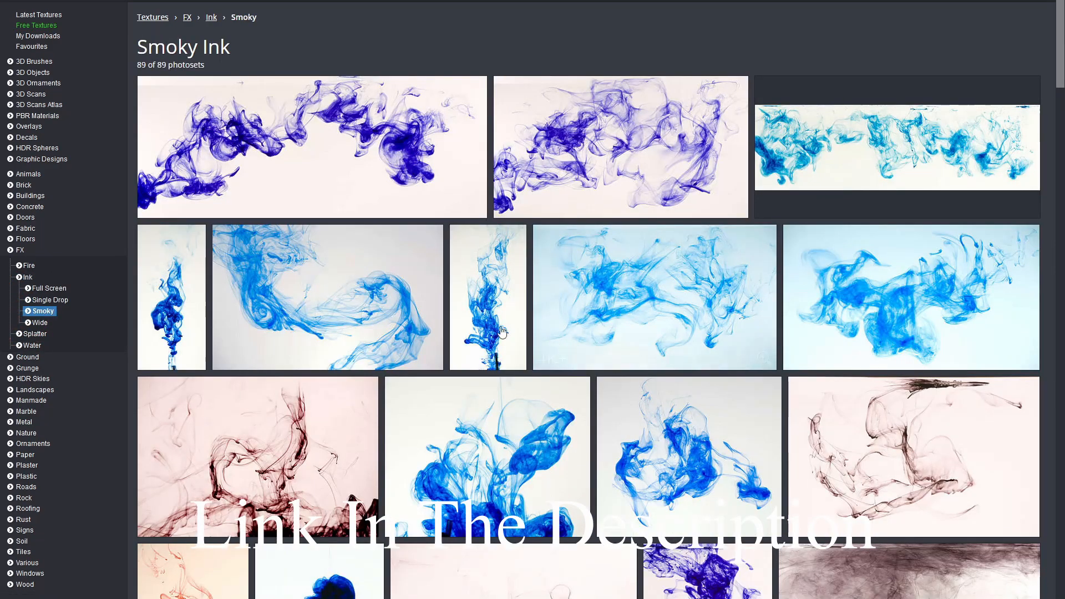
pyautogui.scroll(-5, 502, 332)
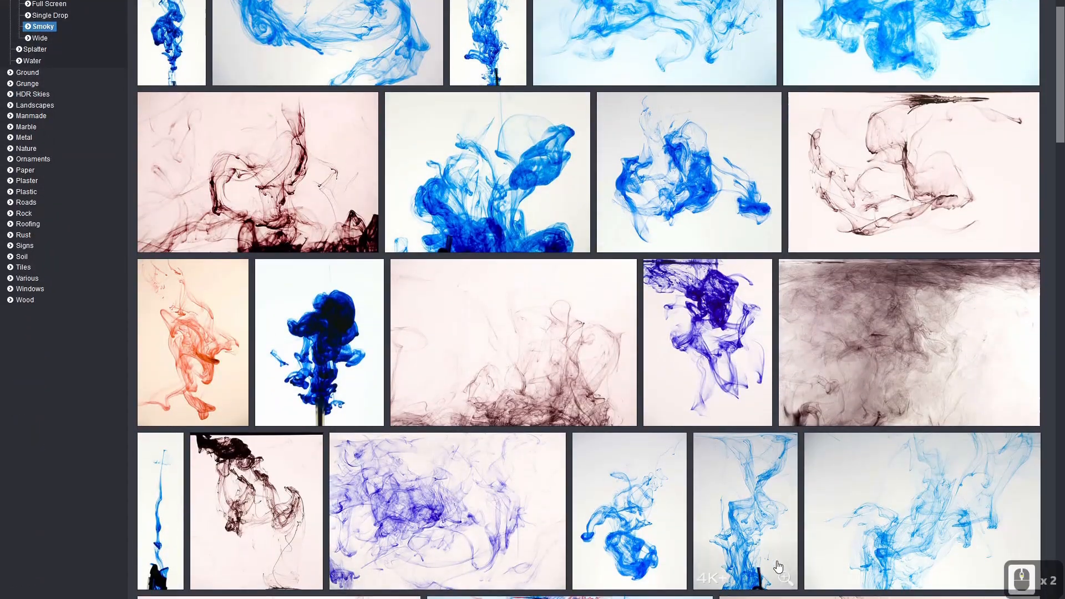
pyautogui.scroll(-8, 716, 532)
pyautogui.scroll(6, 716, 532)
pyautogui.scroll(7, 716, 532)
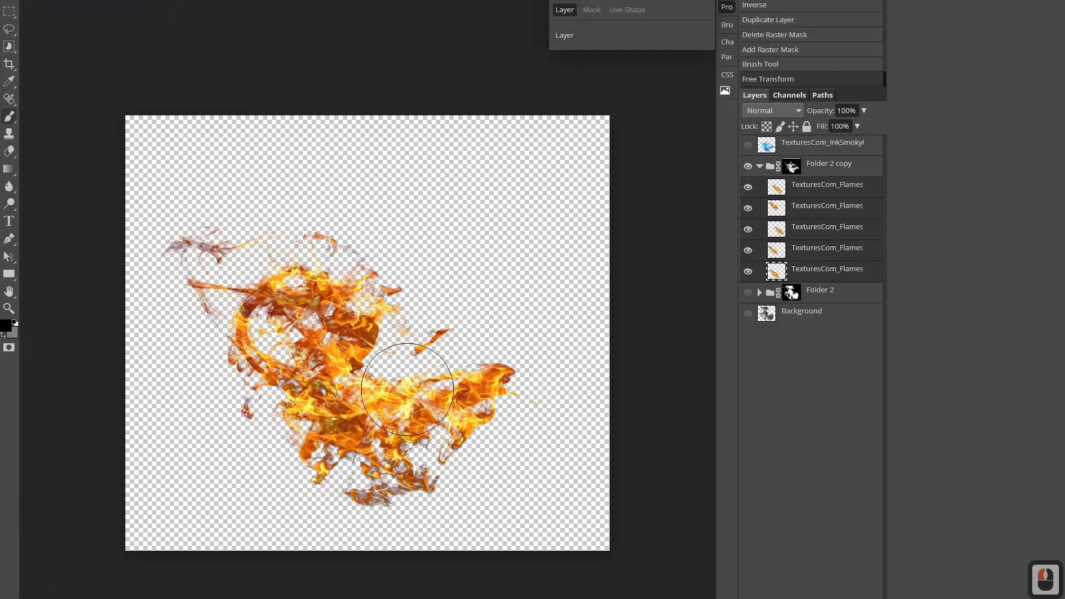
# In the image editor, show the blue TexturesCom_InkSmoky layer for comparison with the flames and hide it again
pyautogui.moveTo(407, 389); pyautogui.dragTo(458, 381)
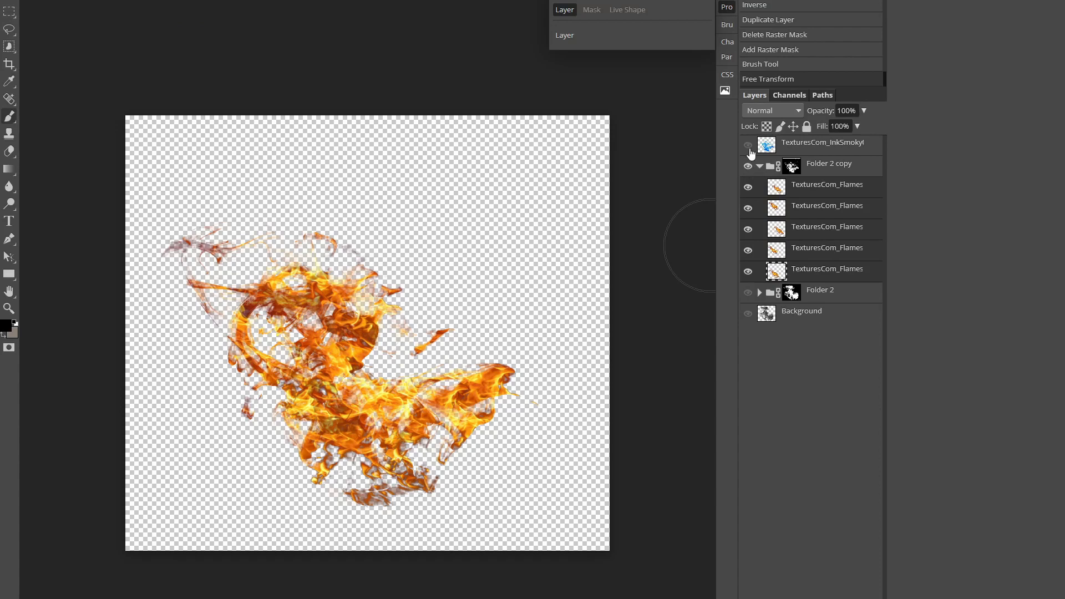
pyautogui.click(748, 146)
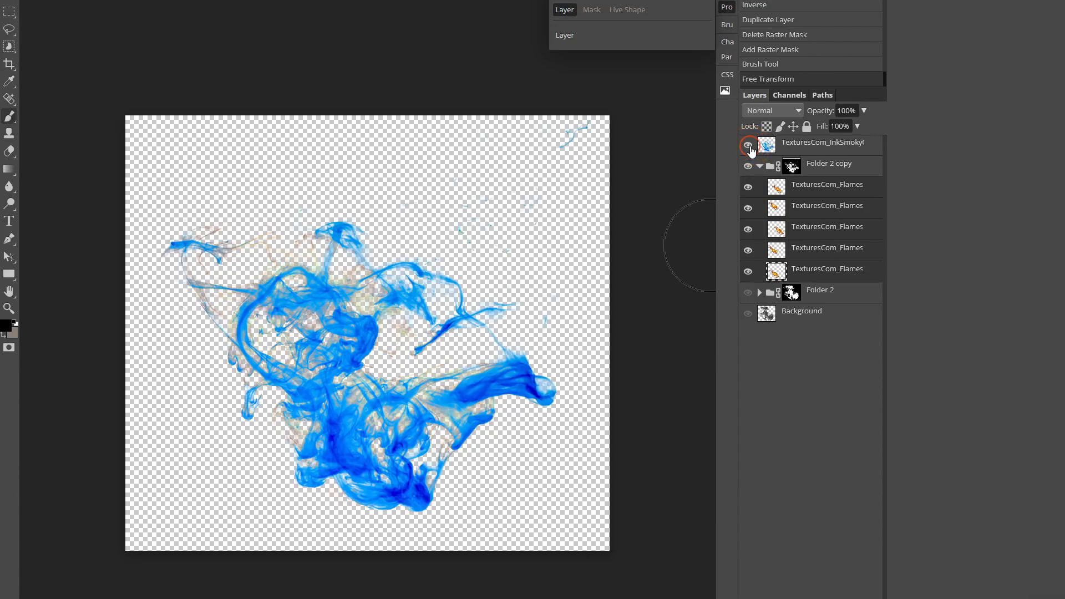
pyautogui.click(748, 146)
pyautogui.click(801, 192)
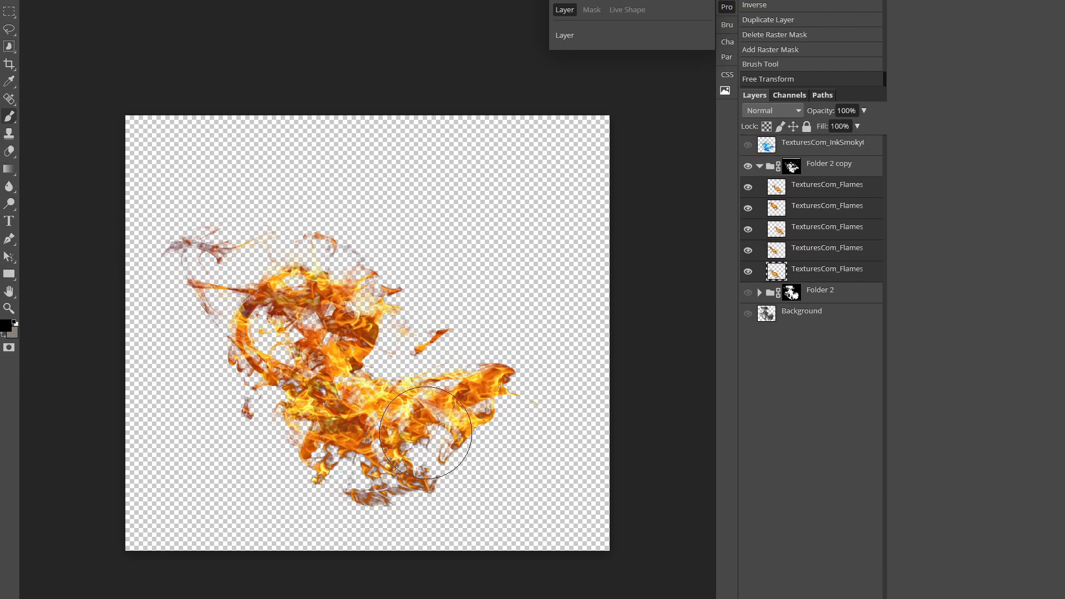
# Expand Folder 2 and view its flame image in place of Folder 2 copy, restoring the original visibility at the end
pyautogui.click(759, 293)
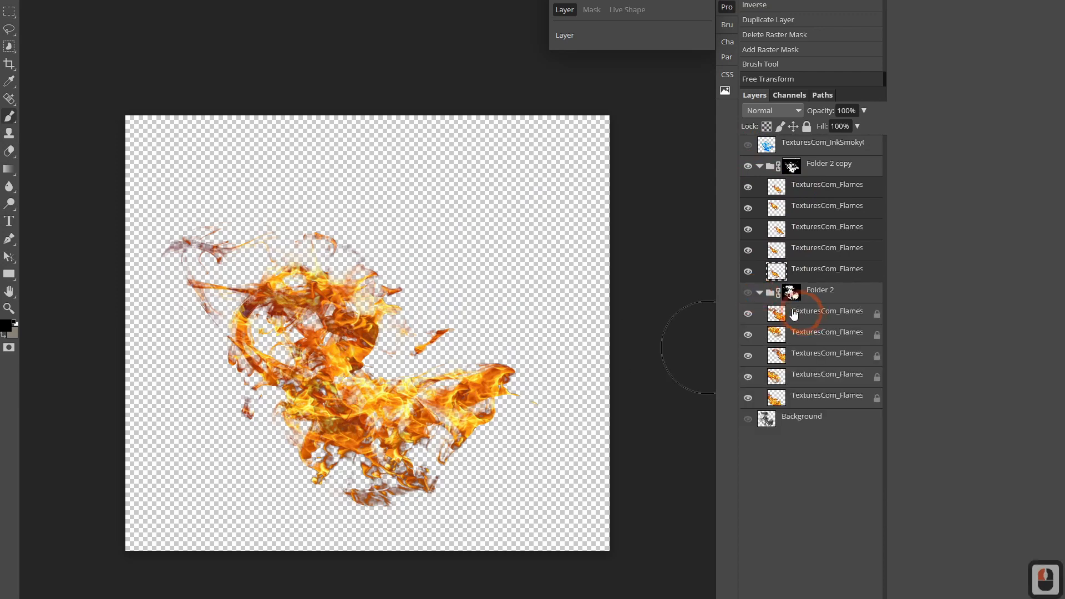
pyautogui.click(749, 167)
pyautogui.click(749, 293)
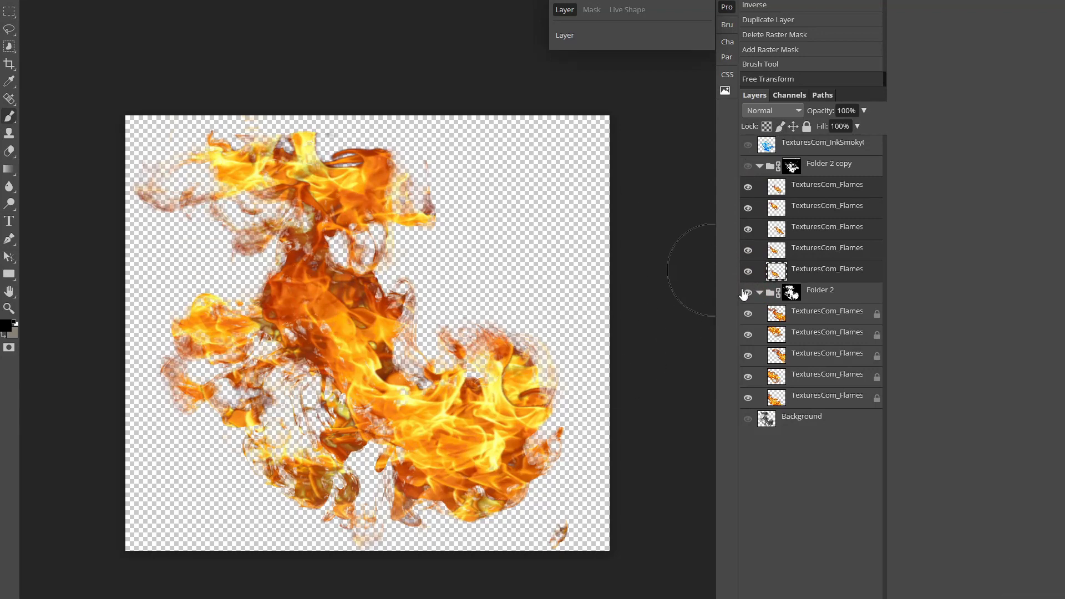
pyautogui.click(746, 293)
pyautogui.click(748, 166)
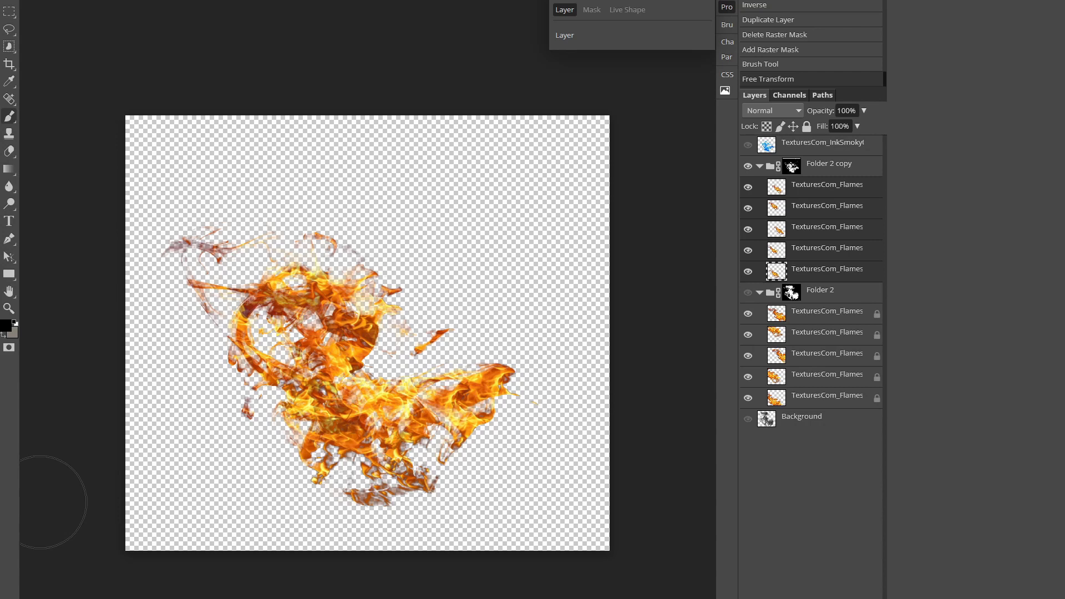
# From the downloads folder, view TexturesCom_InkSmoky0057_M.png and TexturesCom_InkSmoky0056_M.png in the photo viewer and close it
pyautogui.click(40, 502)
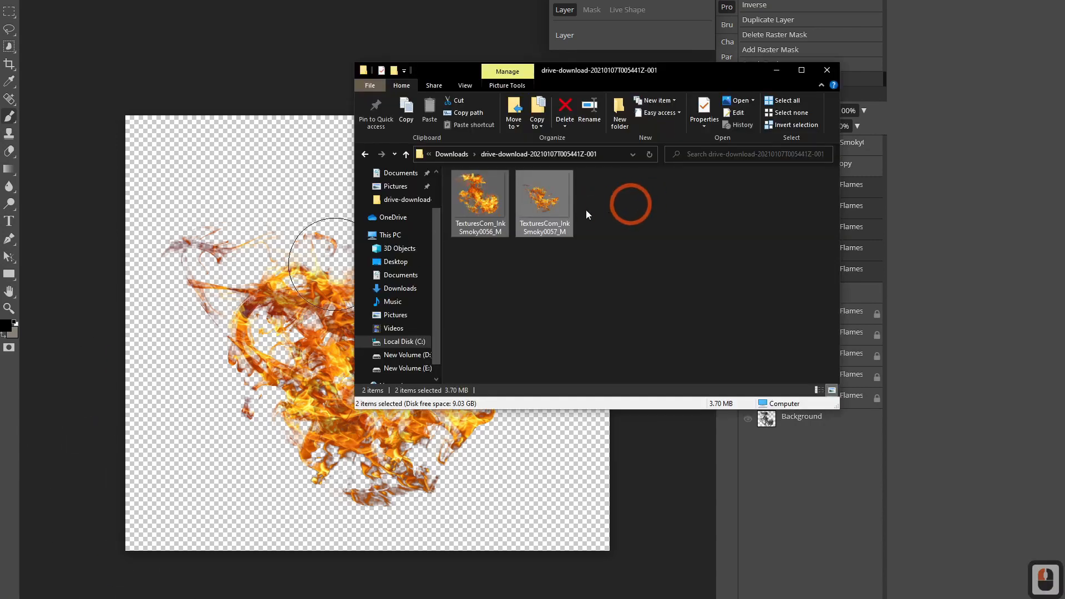
pyautogui.doubleClick(557, 201)
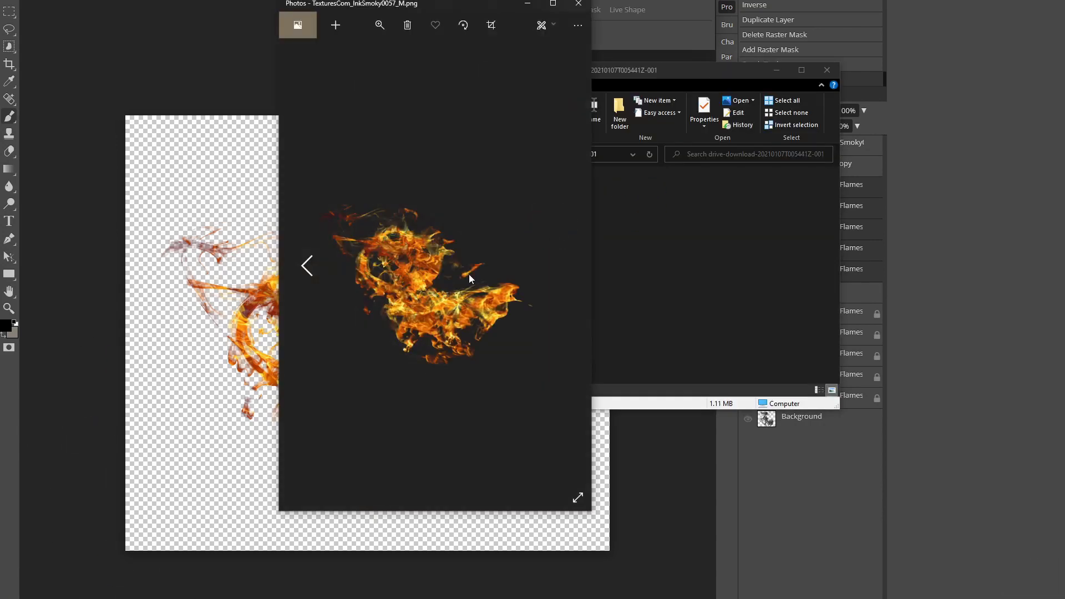
pyautogui.press('Left')
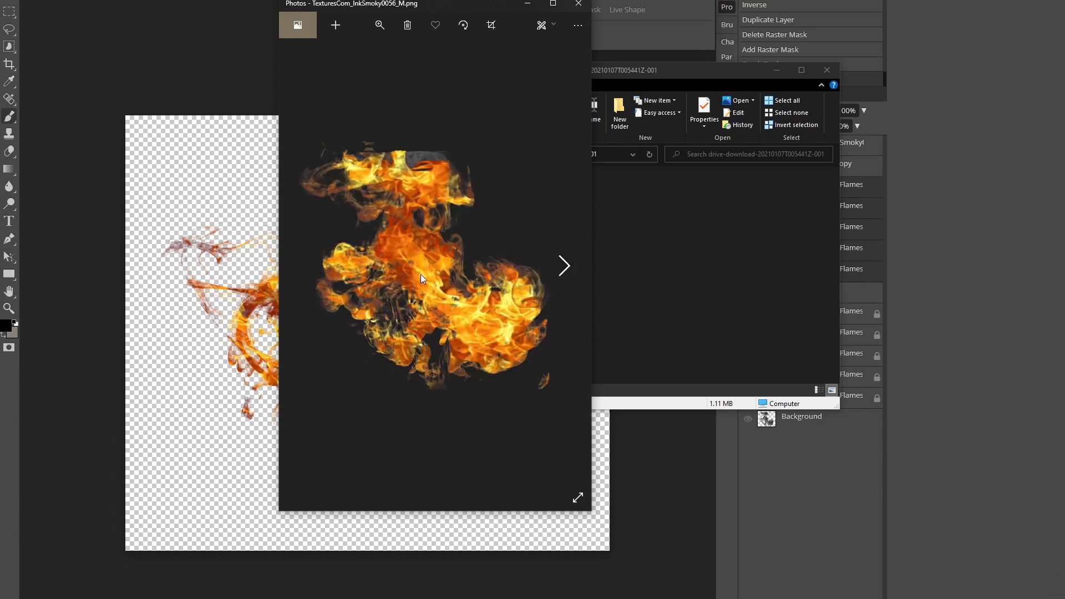
pyautogui.press('Right')
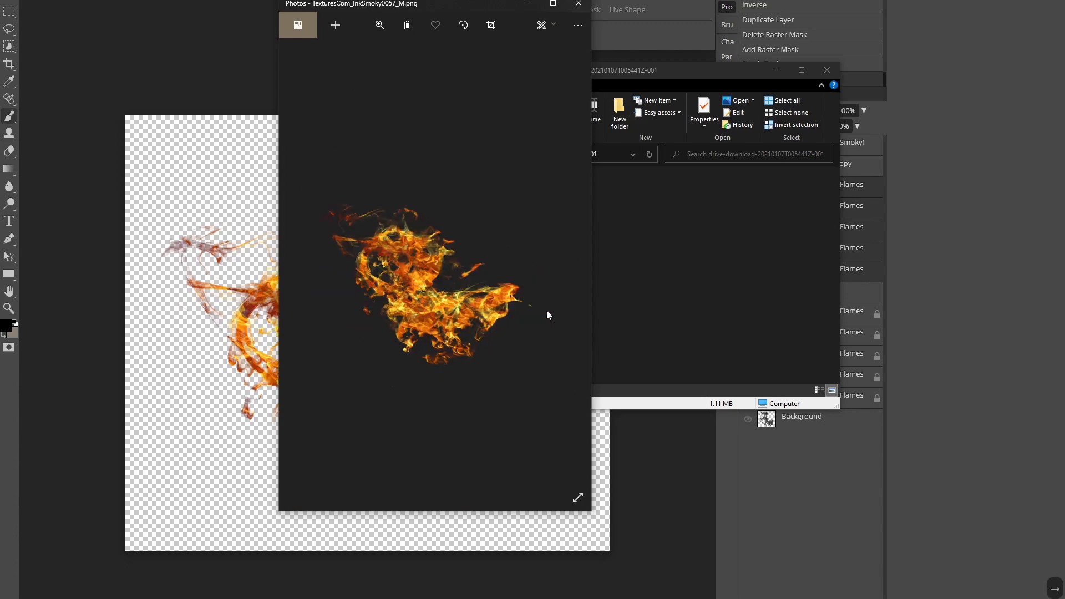
pyautogui.click(584, 7)
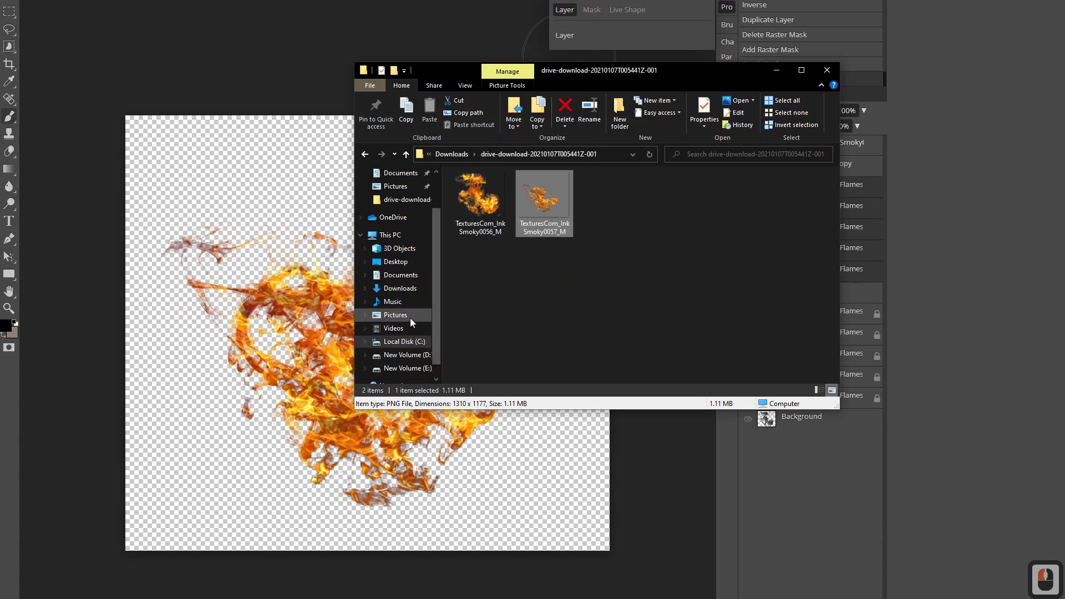
# Import TexturesCom_InkSmoky0056_M.png and TexturesCom_InkSmoky0057_M.png into the Godot project's res:// folder
pyautogui.moveTo(620, 313); pyautogui.dragTo(490, 208)
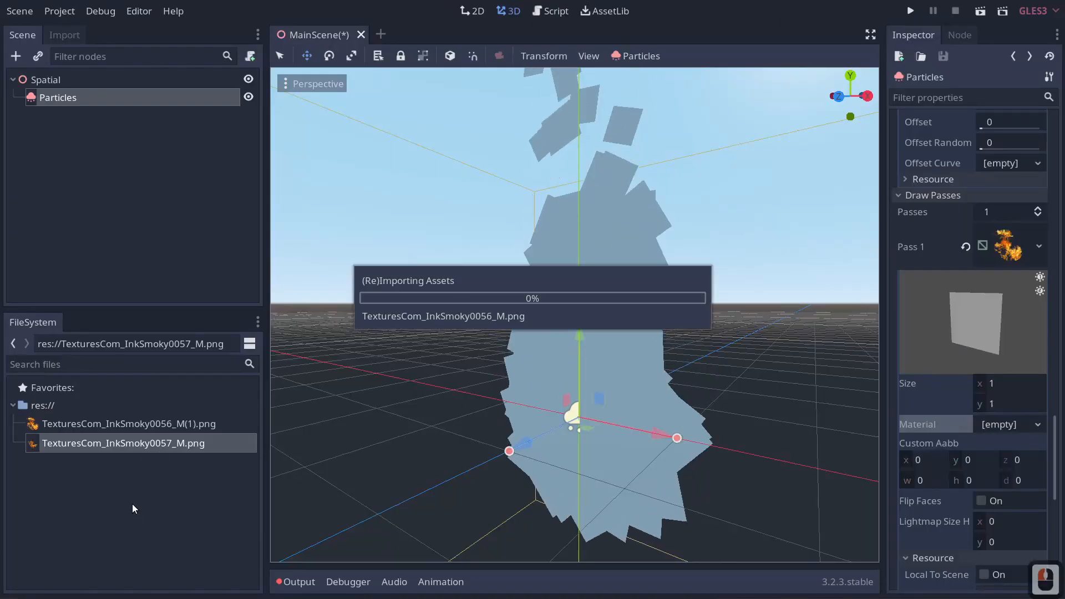
# Delete the duplicate texture TexturesCom_InkSmoky0056_M(1).png from the project's res:// folder
pyautogui.rightClick(178, 428)
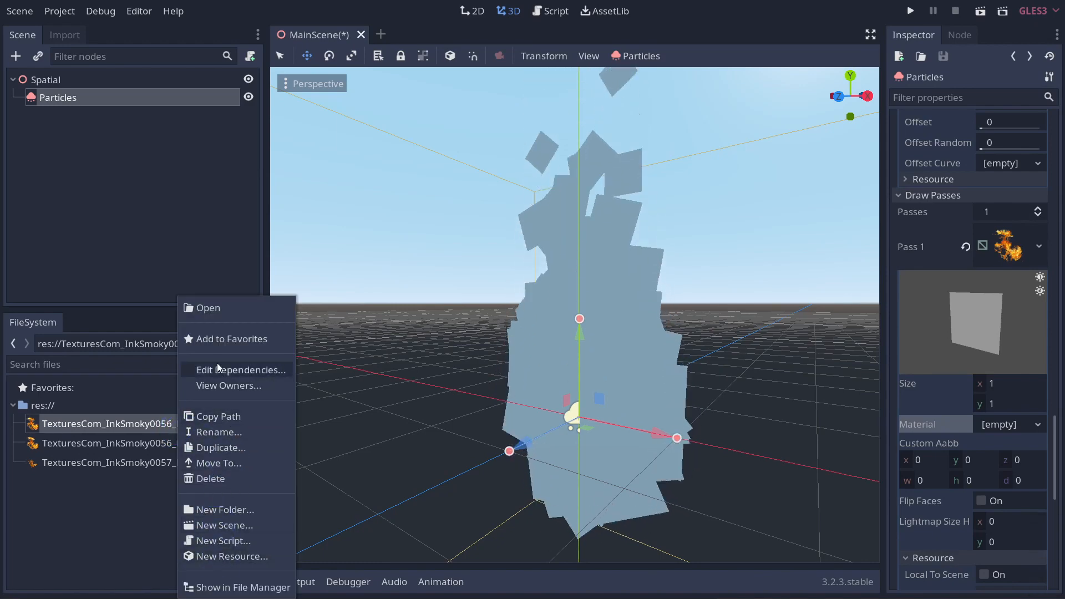
pyautogui.click(217, 479)
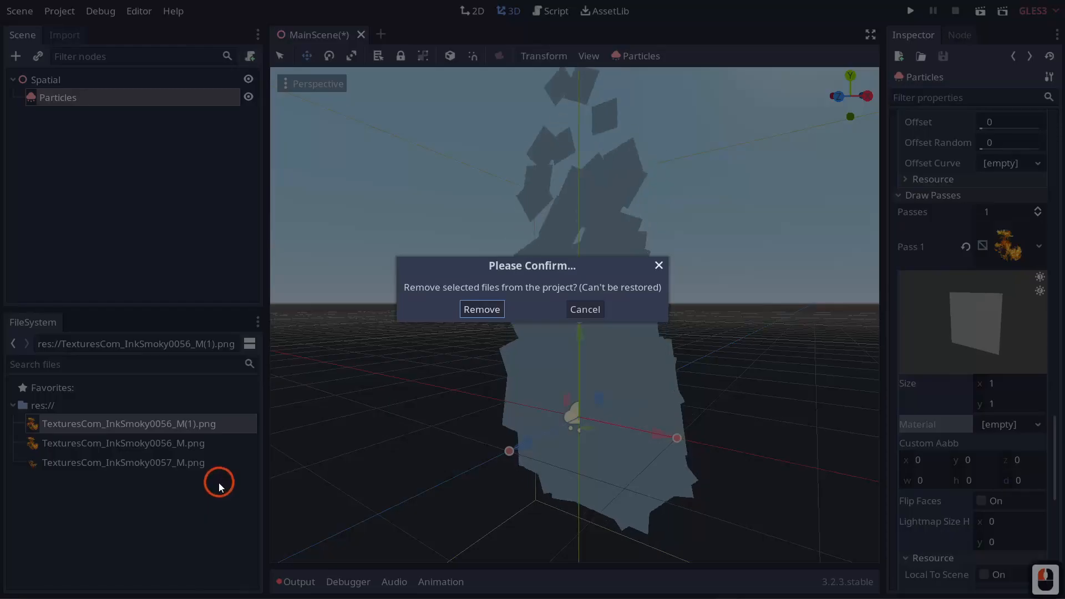
pyautogui.click(495, 309)
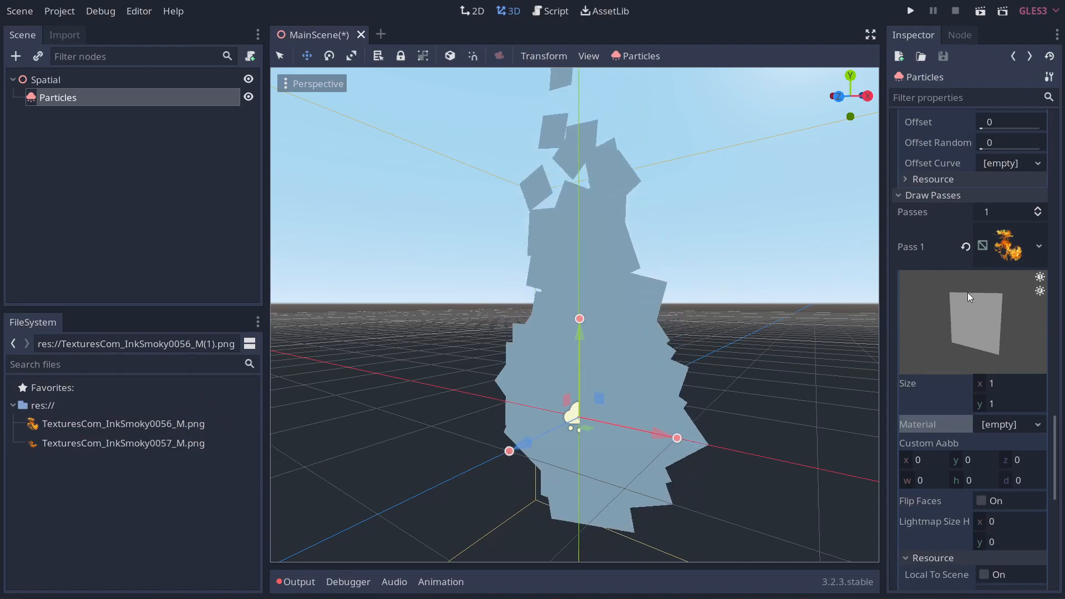
# Give the Pass 1 quad mesh a new SpatialMaterial with TexturesCom_InkSmoky0056_M.png as its albedo texture
pyautogui.click(1020, 433)
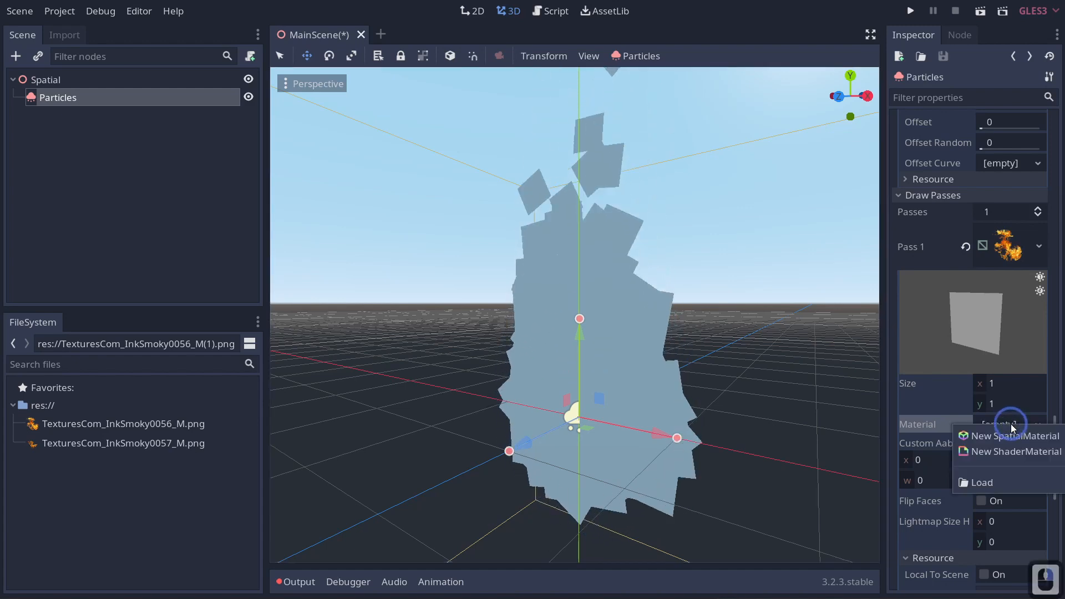
pyautogui.click(1009, 437)
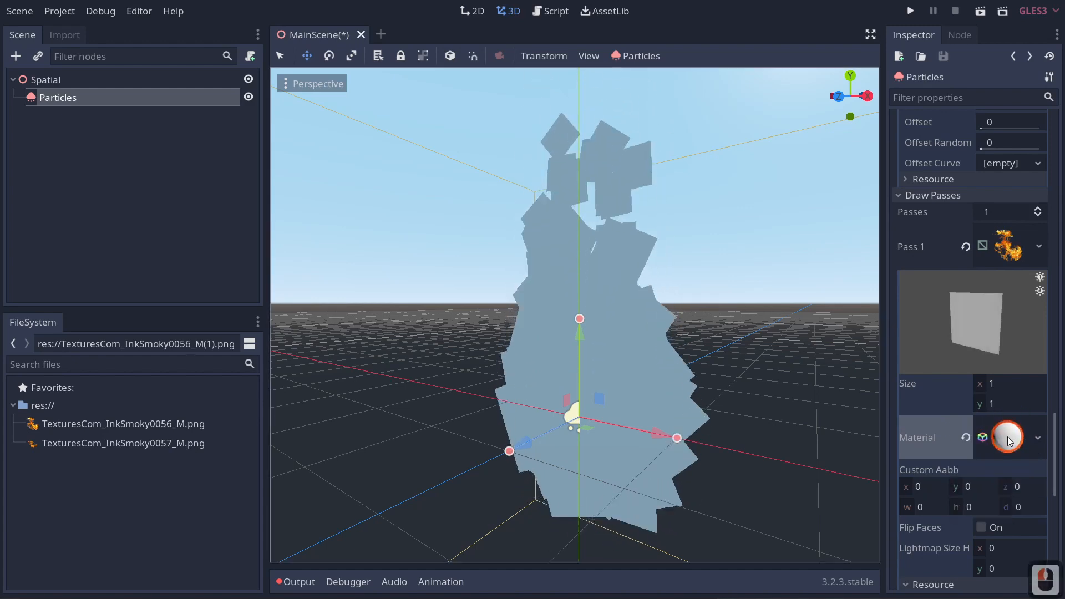
pyautogui.click(1010, 438)
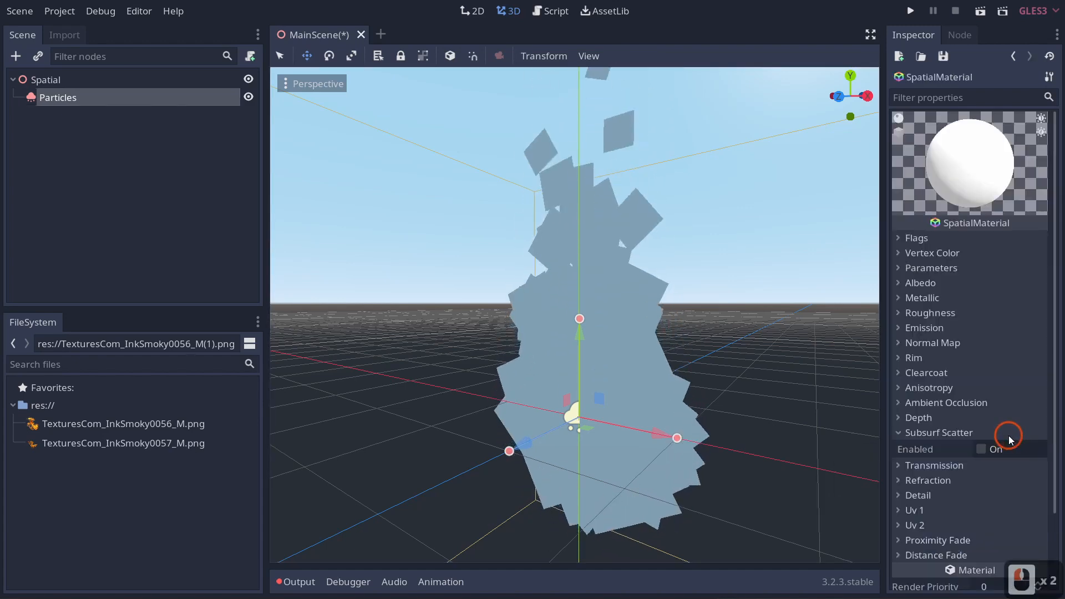
pyautogui.click(918, 283)
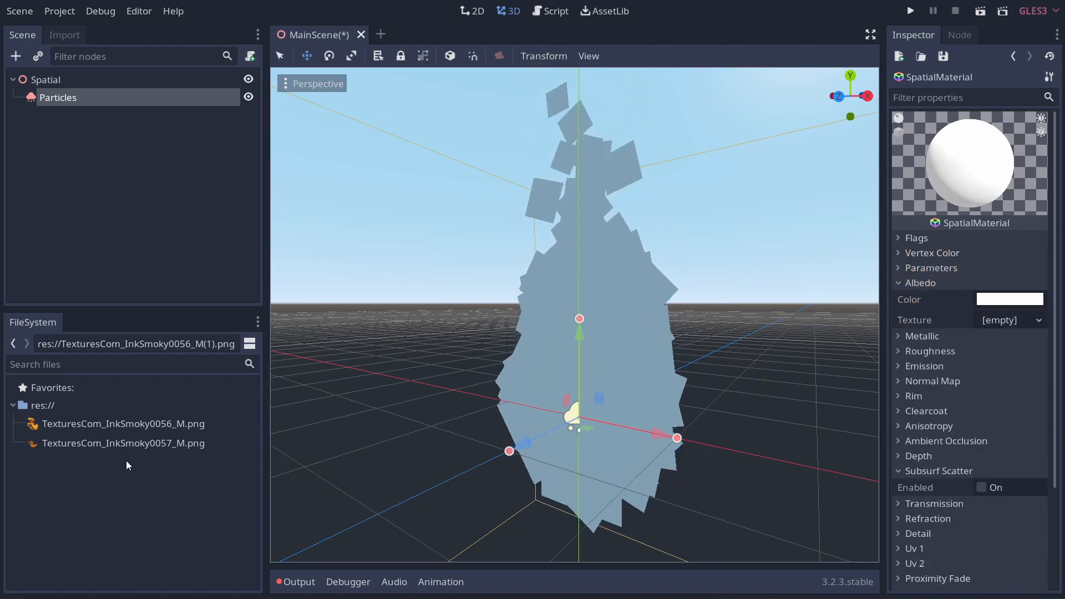
pyautogui.click(73, 426)
pyautogui.moveTo(73, 426); pyautogui.dragTo(1003, 328)
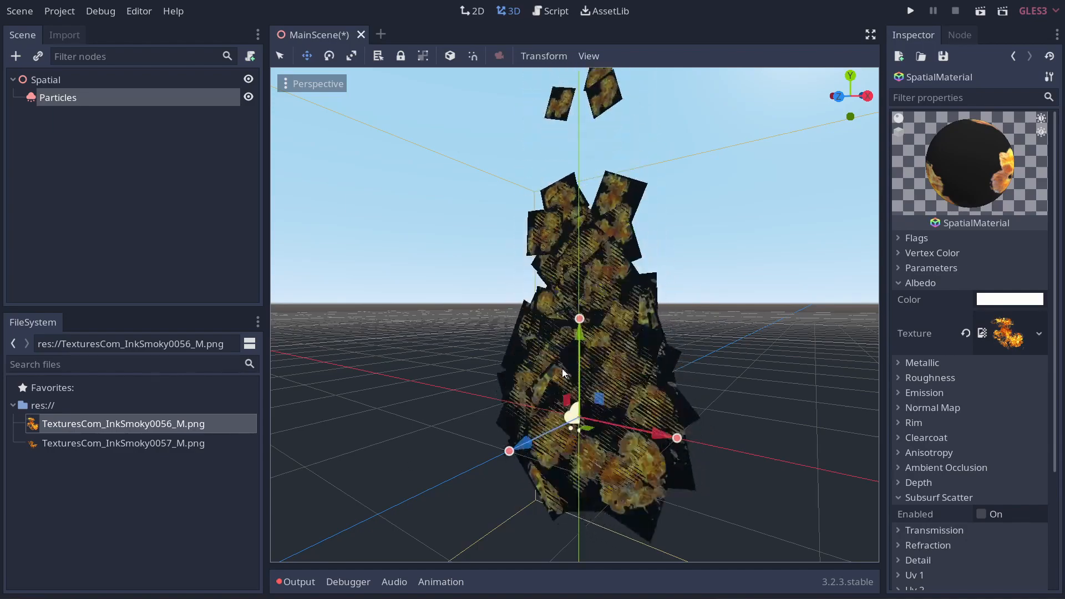
# Set the material's Billboard Mode parameter to Particle Billboard
pyautogui.click(936, 269)
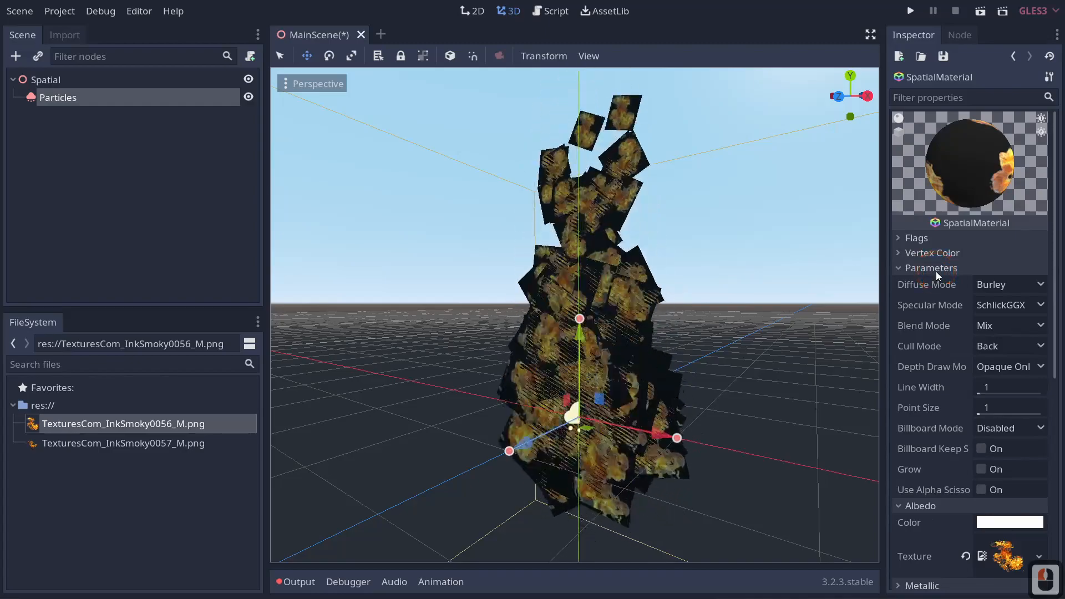
pyautogui.click(997, 430)
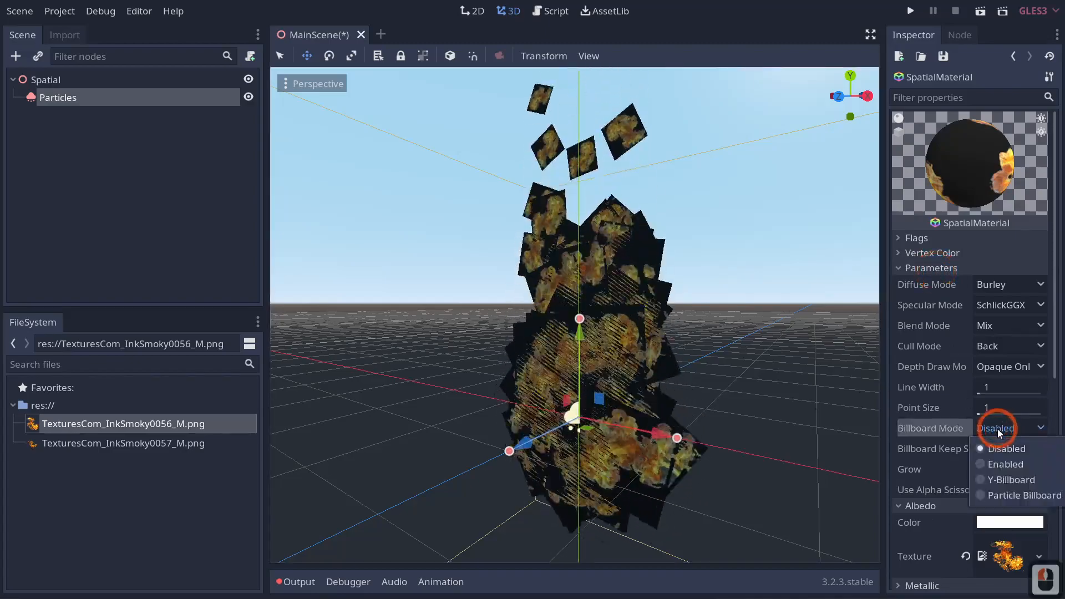
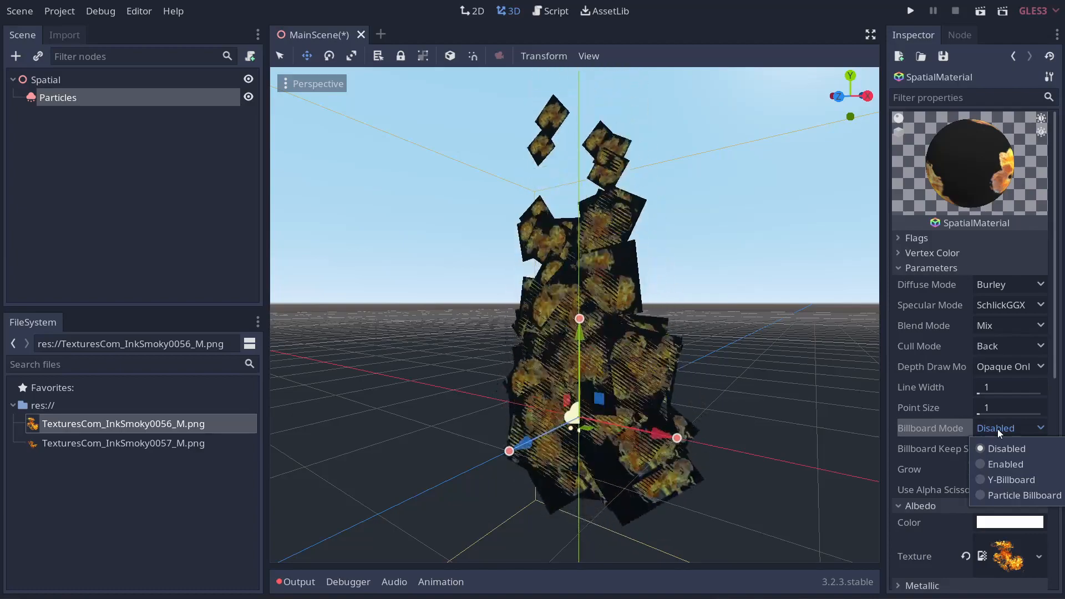
pyautogui.click(997, 497)
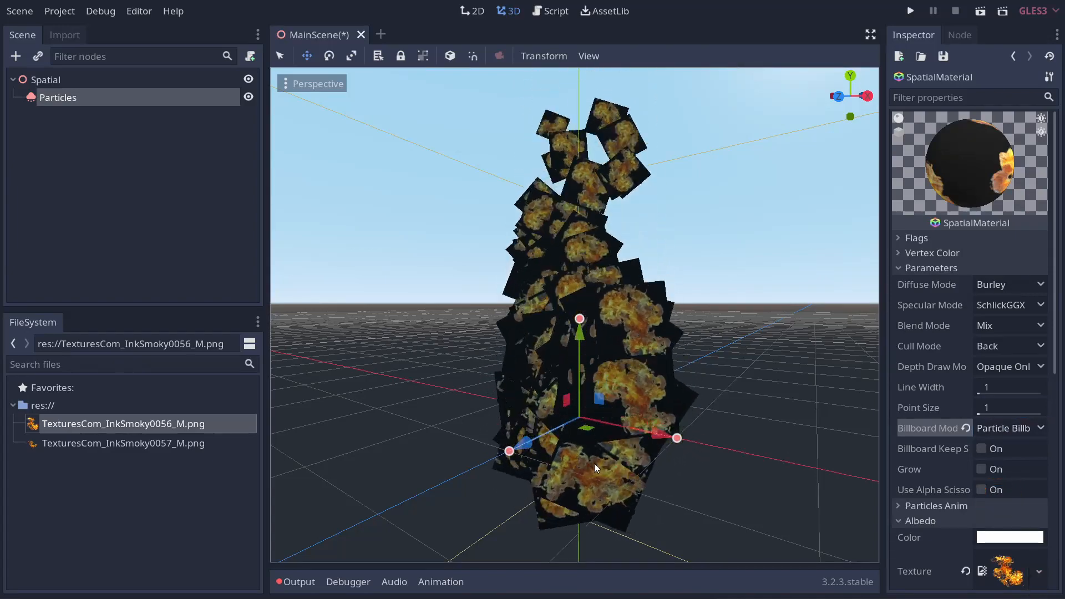
# Switch the material's Billboard Mode to Disabled and view the particle quads edge-on from the side
pyautogui.click(996, 429)
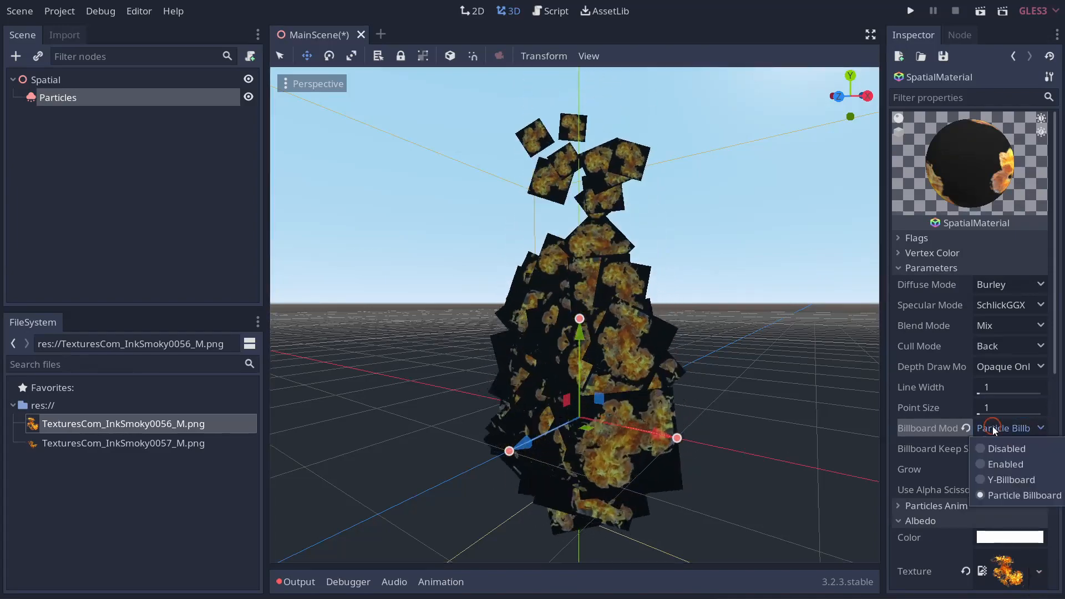
pyautogui.click(994, 449)
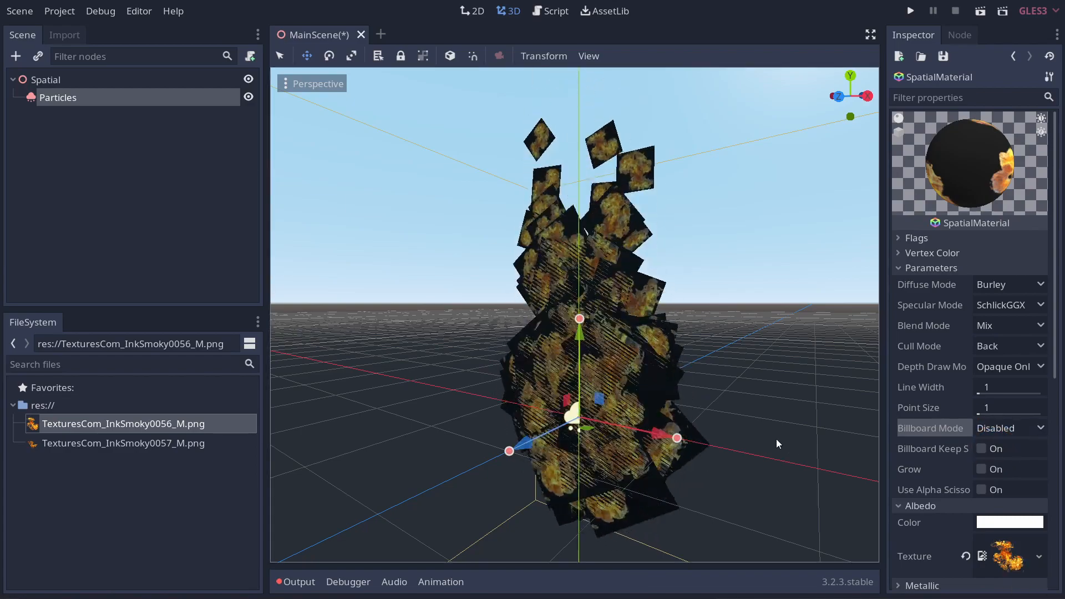
pyautogui.keyDown('shift'); pyautogui.moveTo(492, 300); pyautogui.dragTo(531, 298, button='middle'); pyautogui.keyUp('shift')
pyautogui.press('d')
pyautogui.press('d')
pyautogui.press('d')
pyautogui.press('d')
pyautogui.moveTo(531, 298); pyautogui.dragTo(531, 299, button='right')
pyautogui.press('a')
# Restore the Particle Billboard mode and check the particles from the side and from the front
pyautogui.click(998, 428)
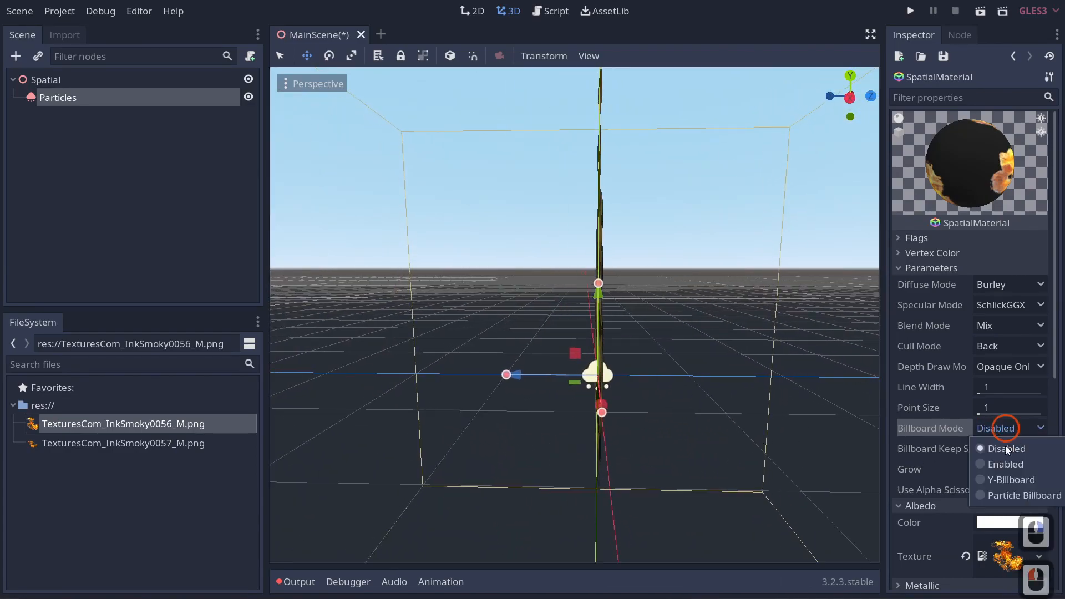
pyautogui.click(1007, 498)
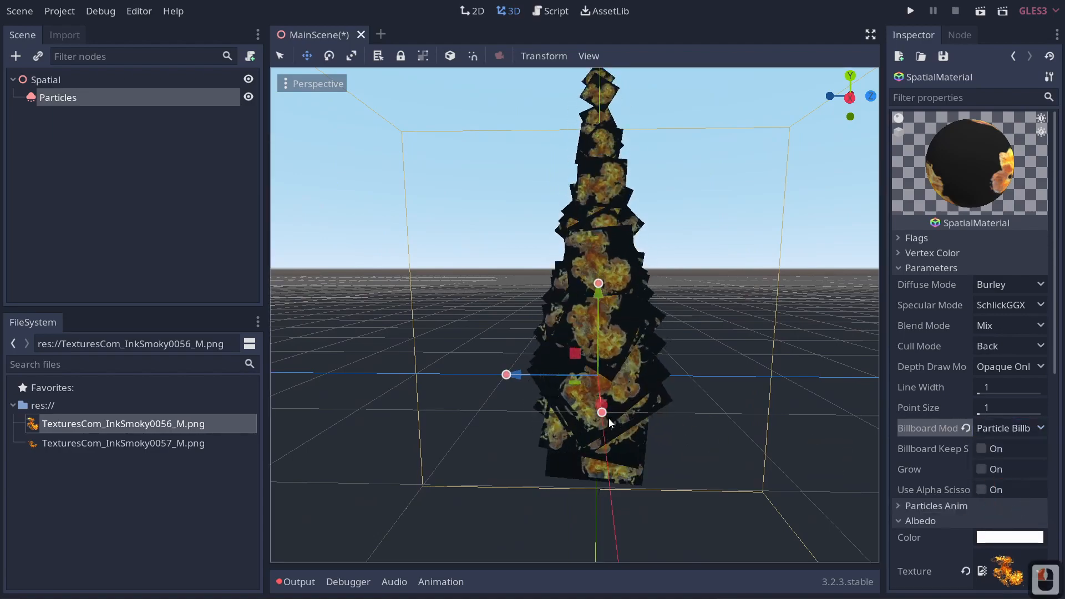
pyautogui.press('a')
pyautogui.moveTo(533, 298); pyautogui.dragTo(531, 297, button='right')
pyautogui.press('a')
pyautogui.press('a')
pyautogui.press('a')
pyautogui.press('a')
pyautogui.moveTo(574, 315)
pyautogui.mouseDown(button='right')
pyautogui.moveTo(561, 315)
pyautogui.moveTo(582, 314)
pyautogui.mouseUp(button='right')
pyautogui.press('w')
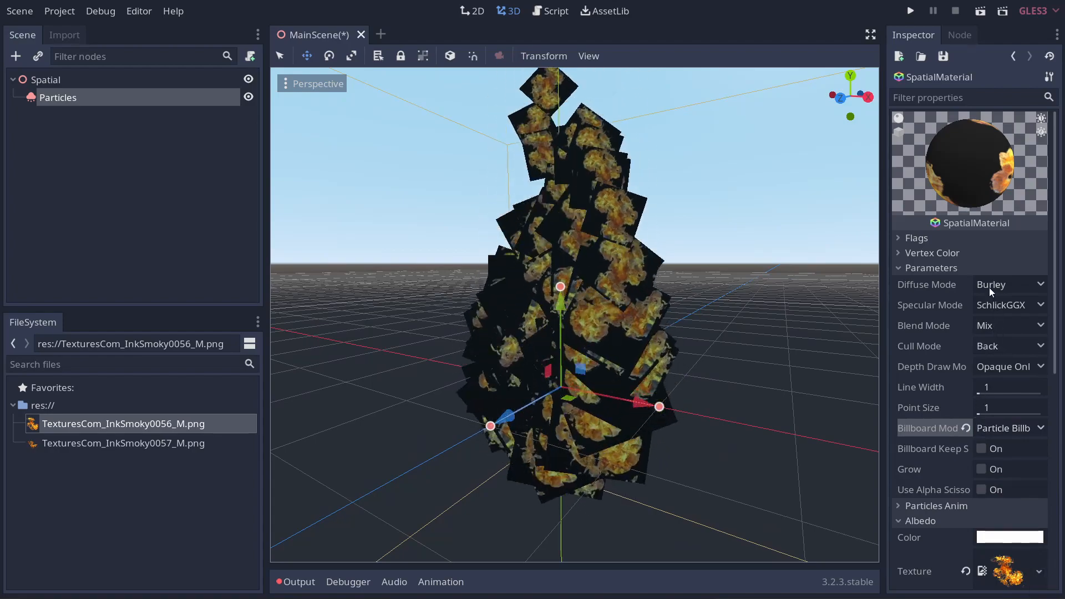
# Enable the material's Transparent flag and inspect the flame particles up close
pyautogui.click(930, 242)
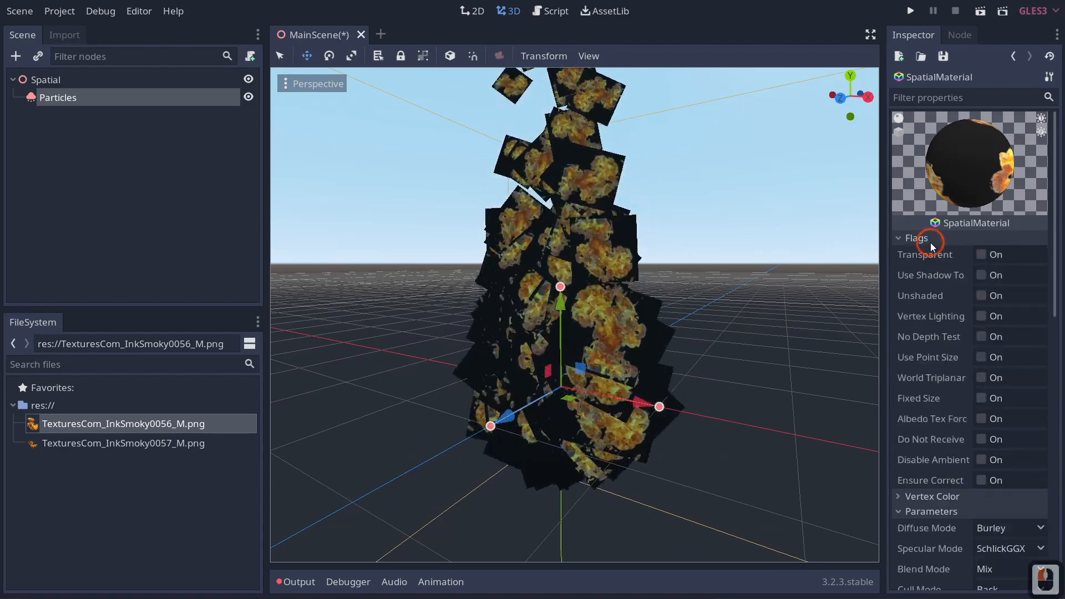
pyautogui.click(982, 254)
pyautogui.press('a')
pyautogui.moveTo(749, 309); pyautogui.dragTo(798, 305, button='right')
pyautogui.press('q')
pyautogui.press('w')
pyautogui.press('s')
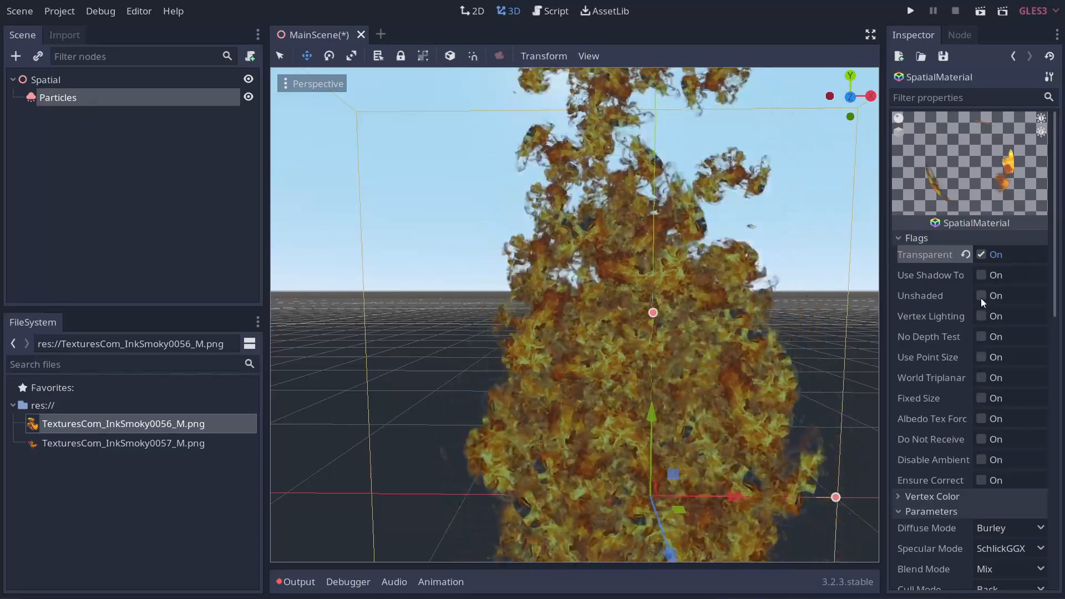
# Enable the material's Unshaded flag and view the whole flame from farther back
pyautogui.click(981, 295)
pyautogui.scroll(-1, 746, 373)
pyautogui.press('s')
pyautogui.moveTo(746, 373); pyautogui.dragTo(763, 380, button='right')
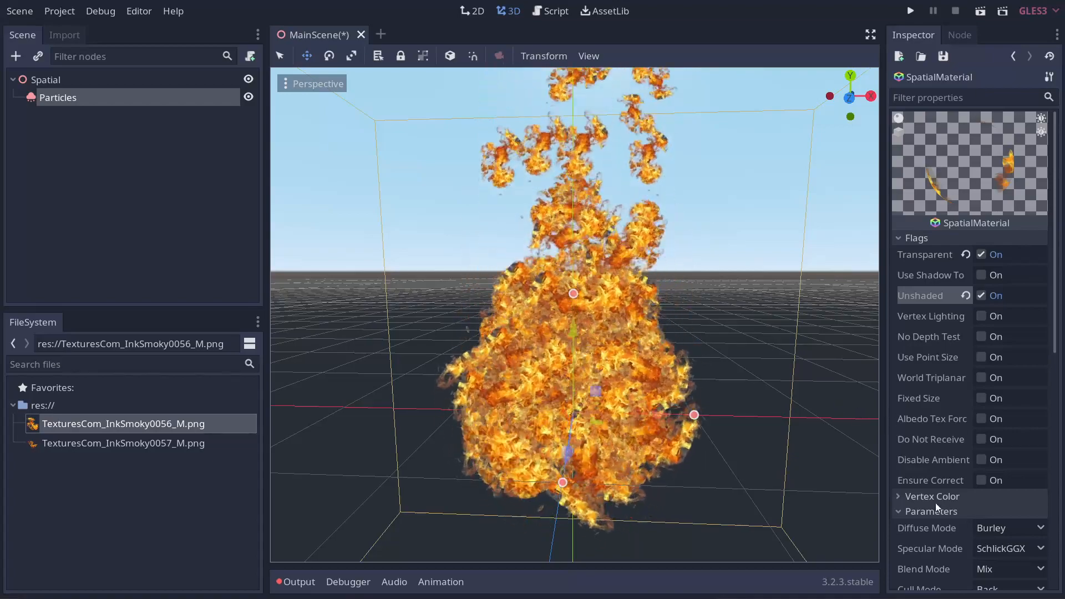
# Set the material's Blend Mode to Add, check the flame from another angle and look through the remaining material properties
pyautogui.scroll(-2, 937, 493)
pyautogui.click(997, 451)
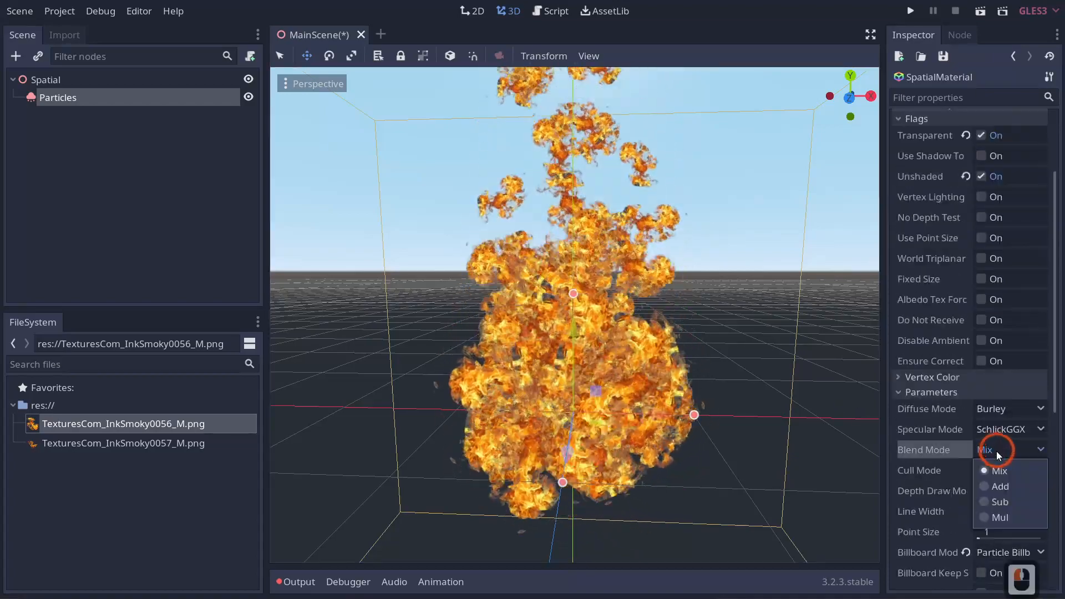
pyautogui.click(991, 488)
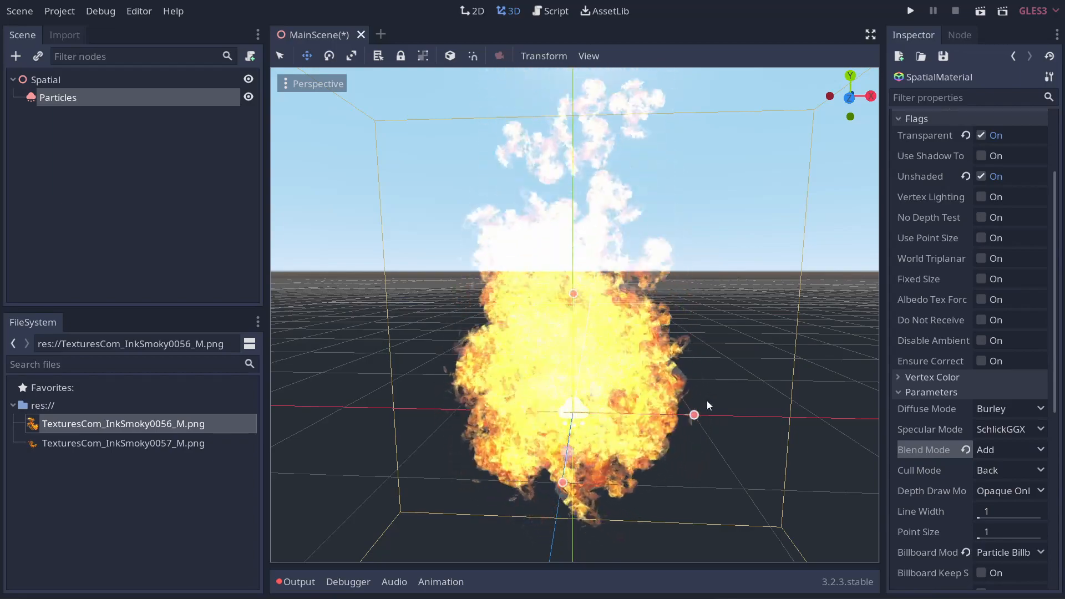
pyautogui.moveTo(710, 399); pyautogui.dragTo(601, 358, button='middle')
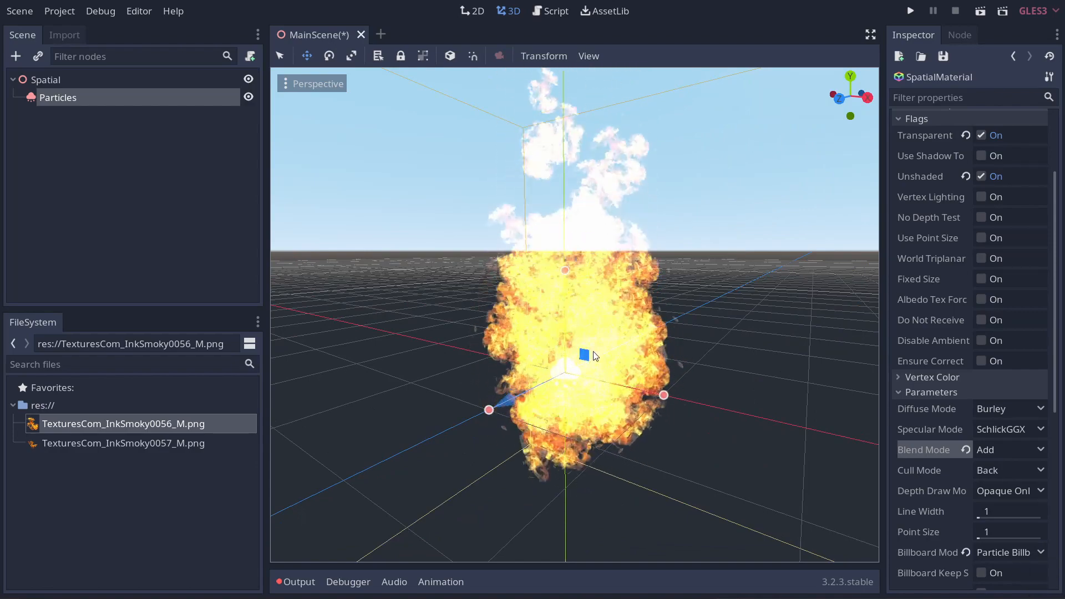
pyautogui.scroll(-6, 967, 311)
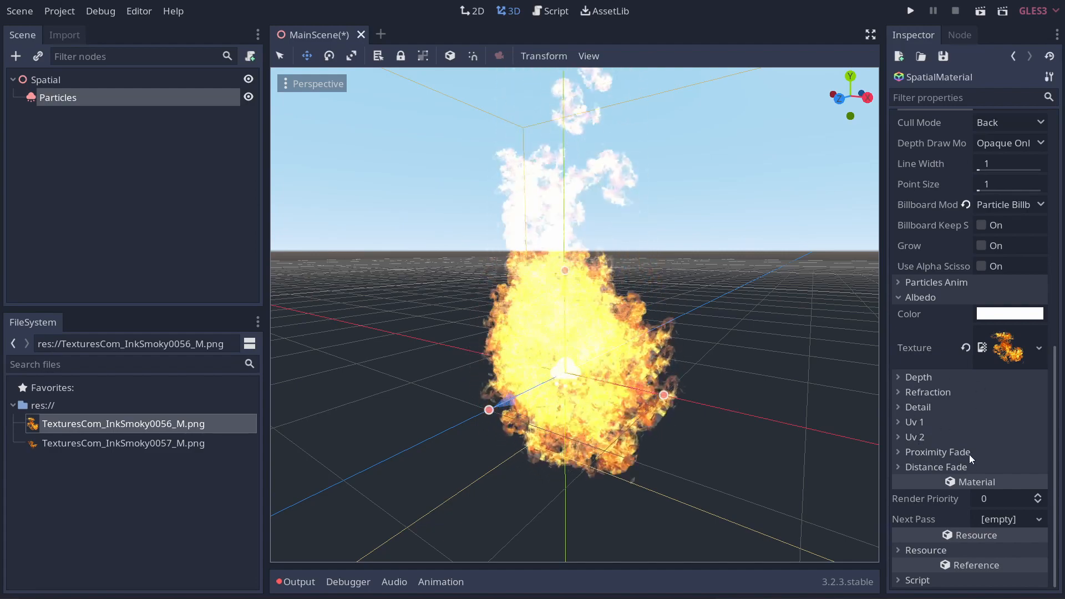
pyautogui.scroll(5, 954, 444)
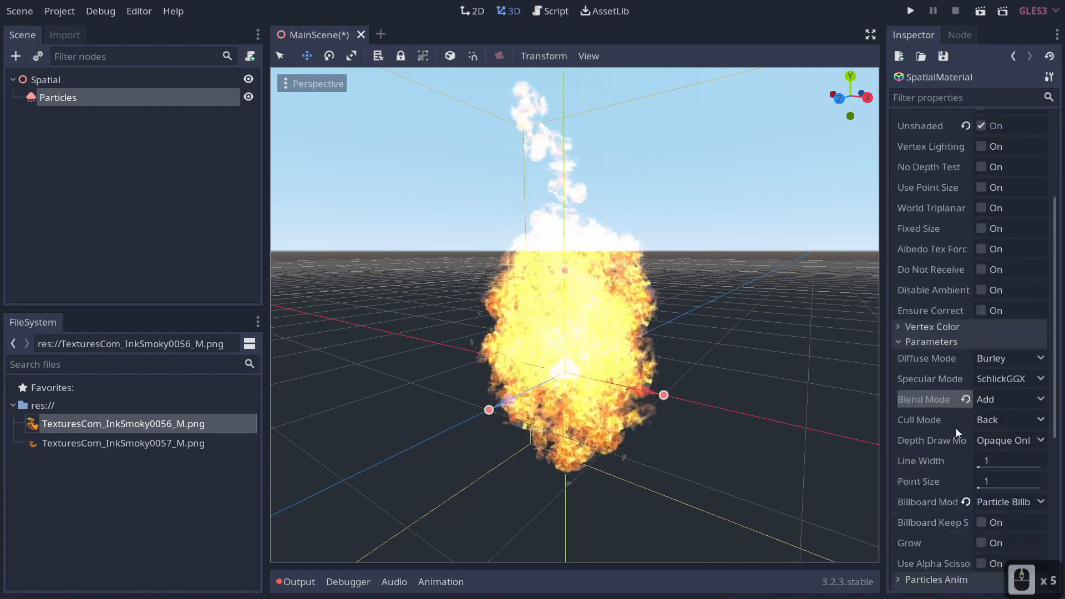
pyautogui.scroll(3, 957, 428)
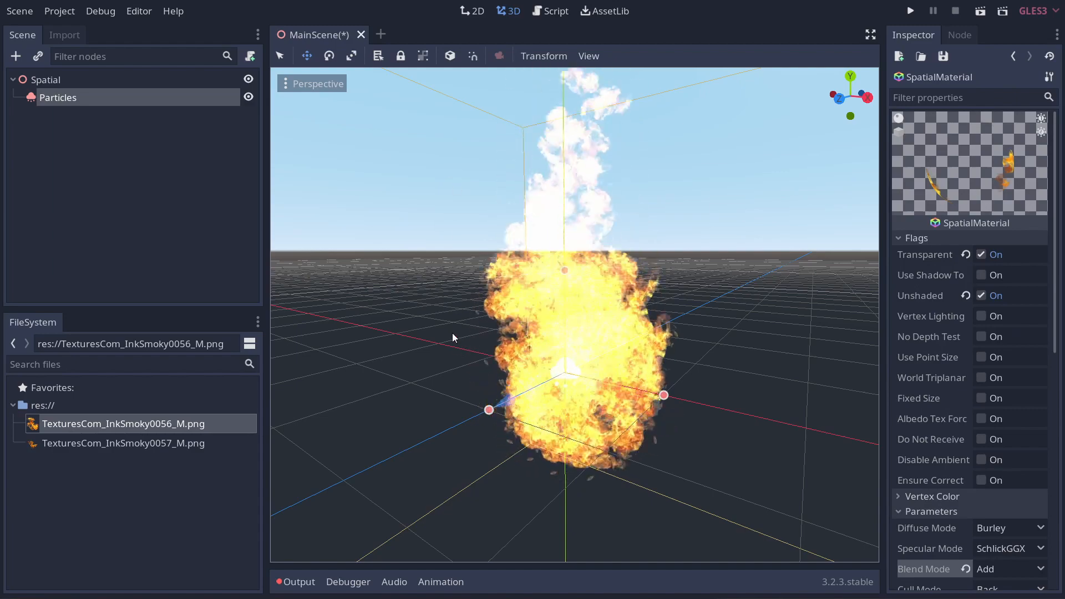
# Return to the Particles node's properties, set the number of draw passes to 2 and collapse the Pass 1 mesh settings
pyautogui.click(1012, 56)
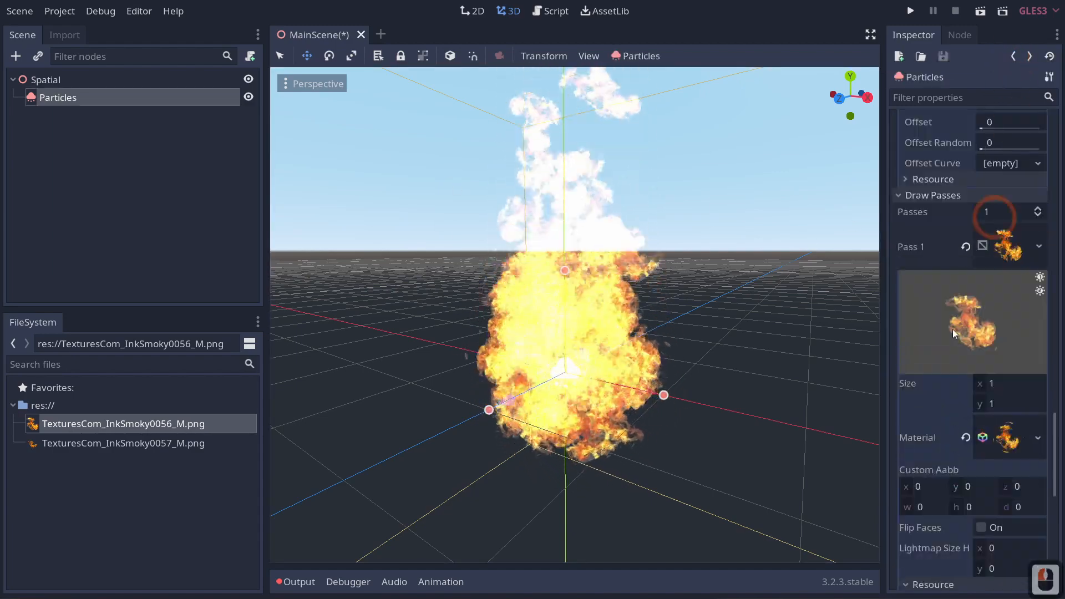
pyautogui.click(1038, 209)
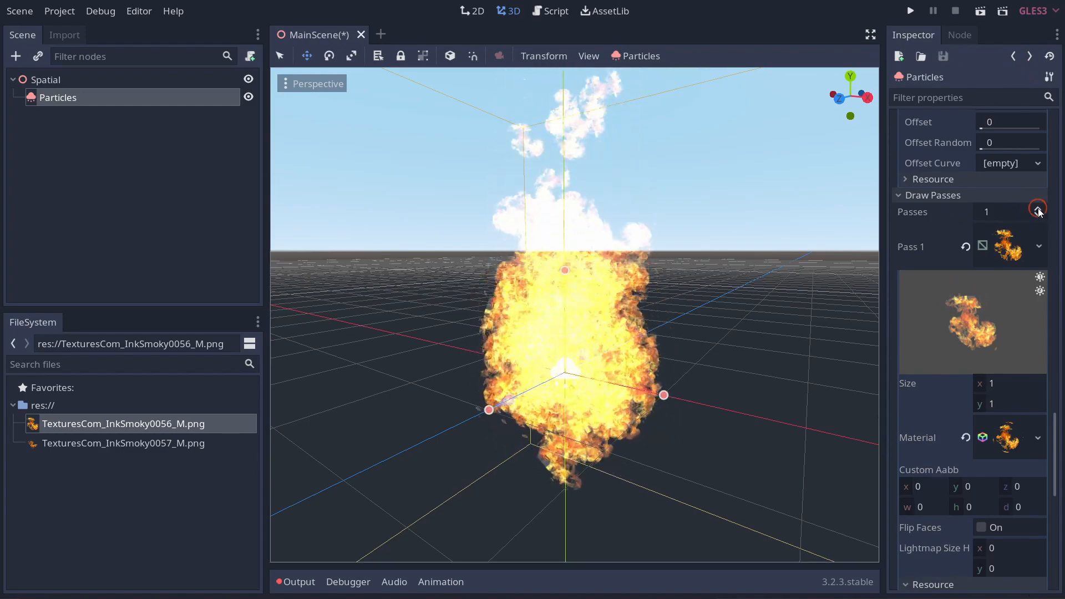
pyautogui.scroll(-3, 977, 445)
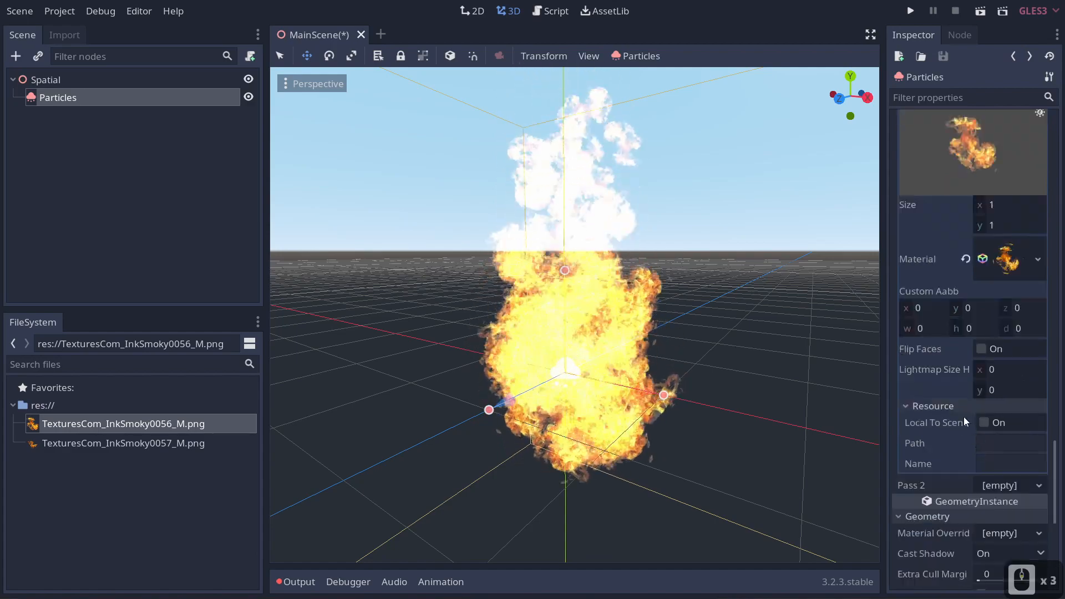
pyautogui.scroll(3, 964, 420)
pyautogui.click(1038, 248)
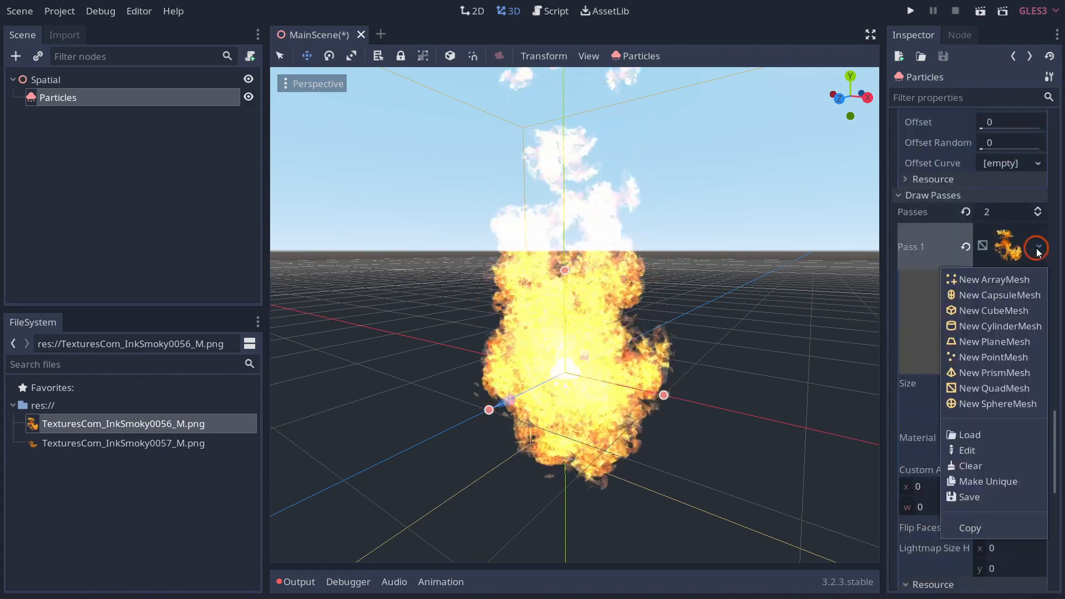
pyautogui.click(975, 246)
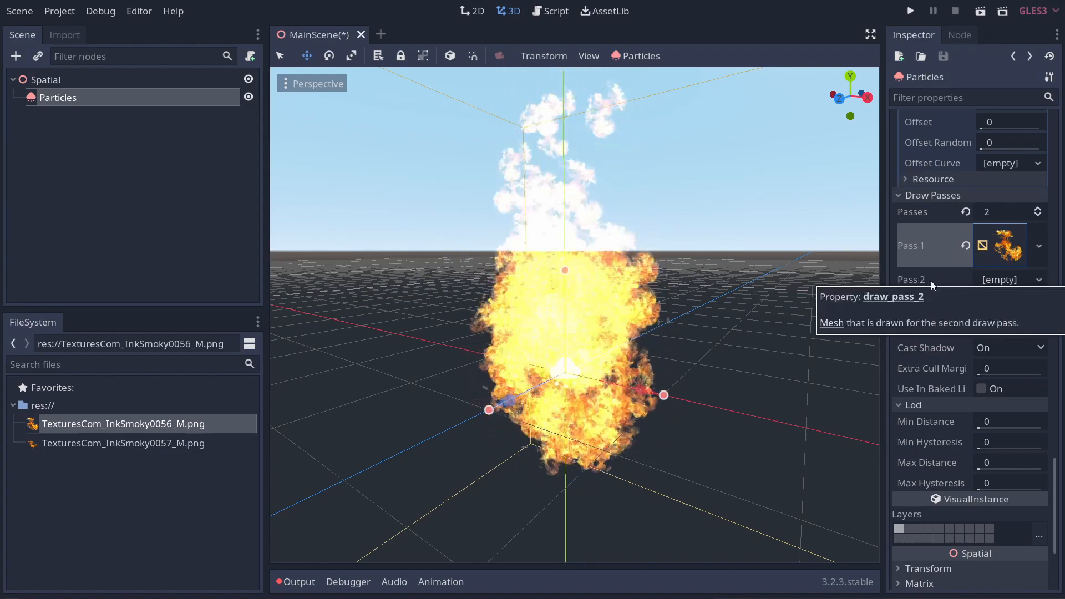
# Create a QuadMesh for draw Pass 2, assign it a new SpatialMaterial and open that material's properties
pyautogui.click(1002, 281)
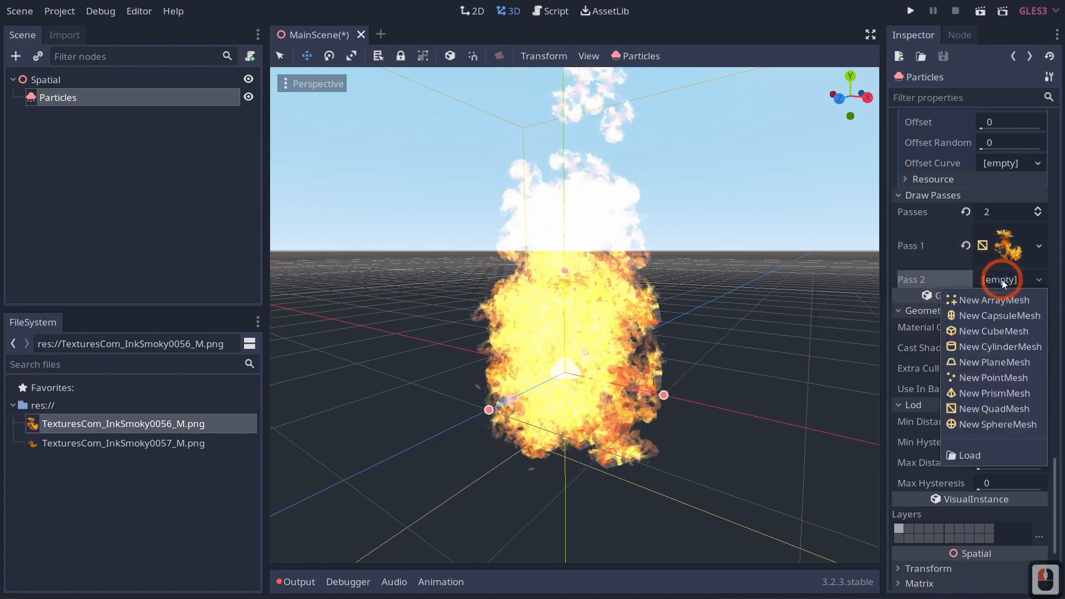
pyautogui.click(1000, 411)
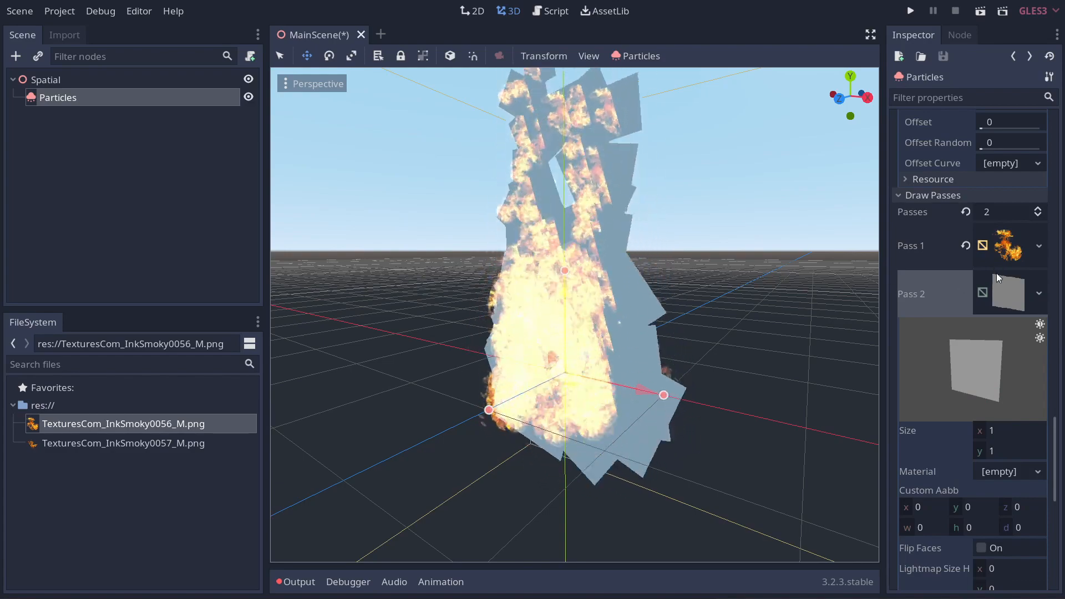
pyautogui.click(1017, 473)
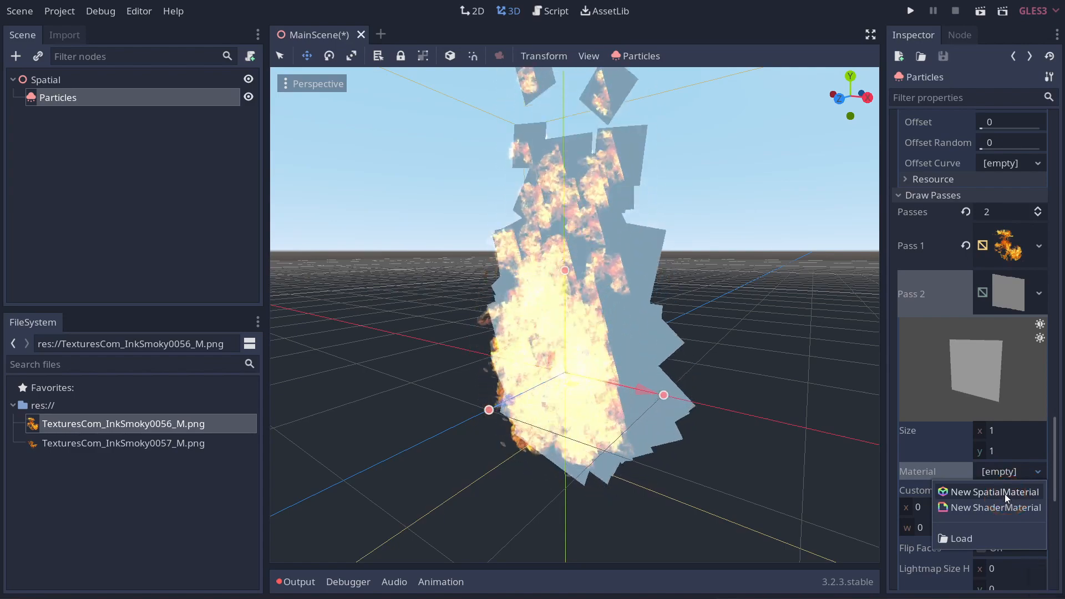
pyautogui.click(1006, 492)
pyautogui.click(1006, 488)
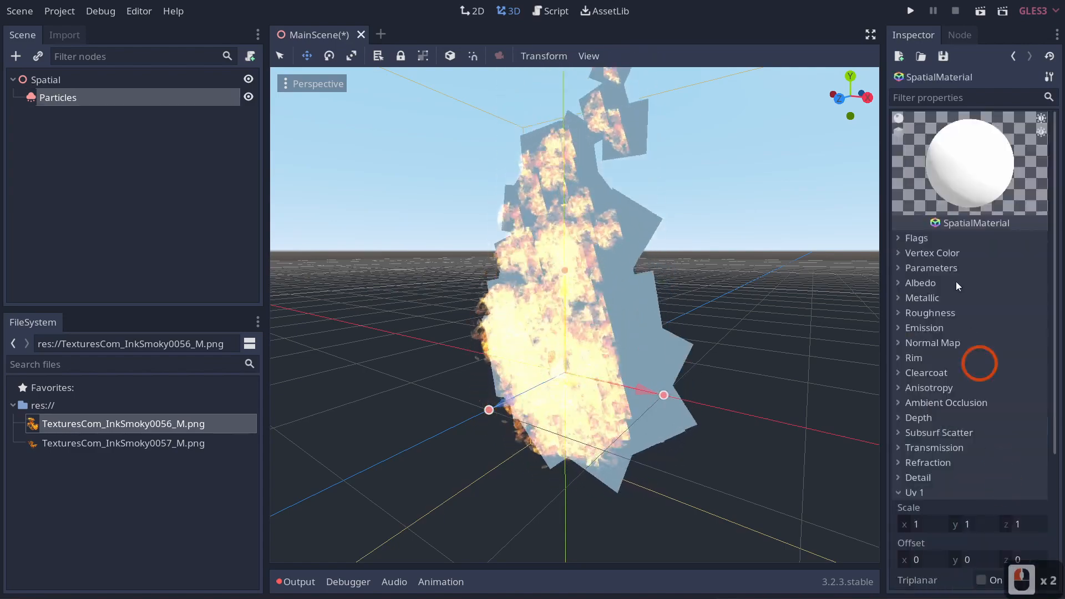
# Assign TexturesCom_InkSmoky0057_M.png as the Pass 2 material's albedo texture and enable its Transparent and Unshaded flags
pyautogui.click(904, 283)
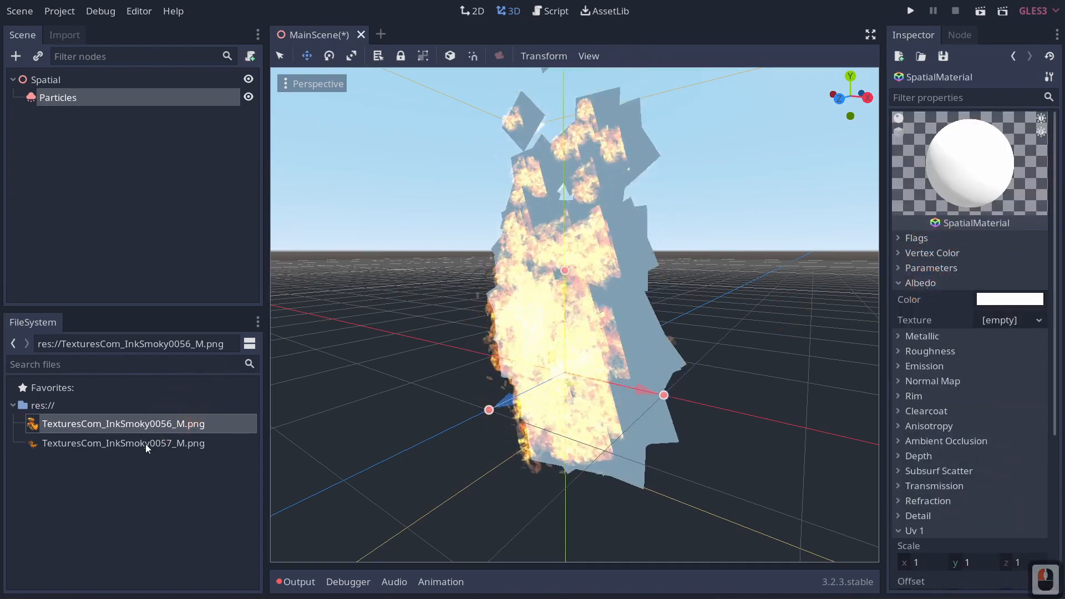
pyautogui.moveTo(146, 444); pyautogui.dragTo(997, 318)
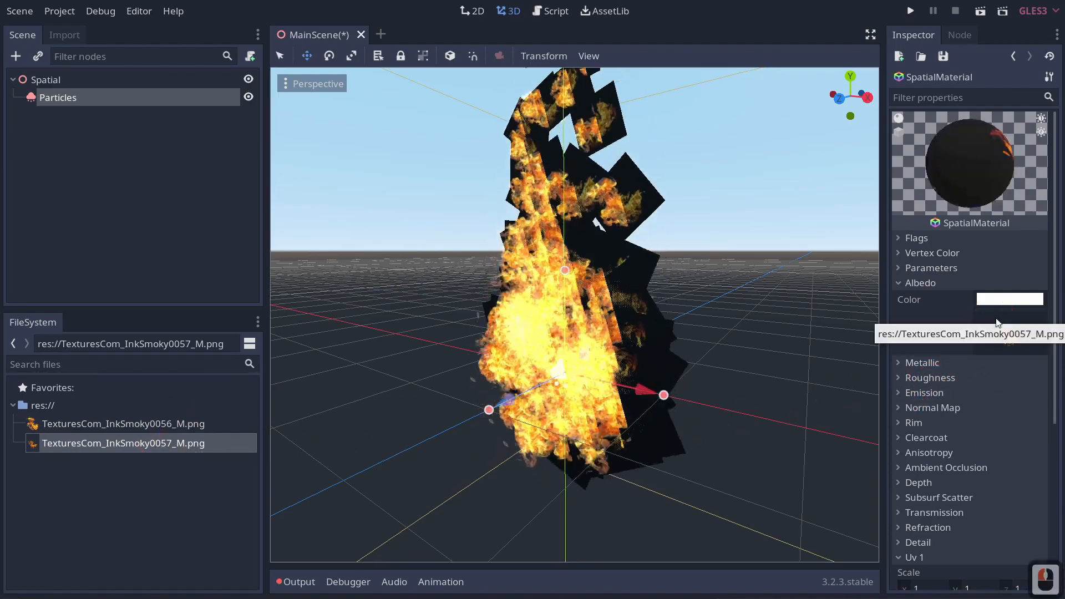
pyautogui.click(917, 240)
pyautogui.click(980, 254)
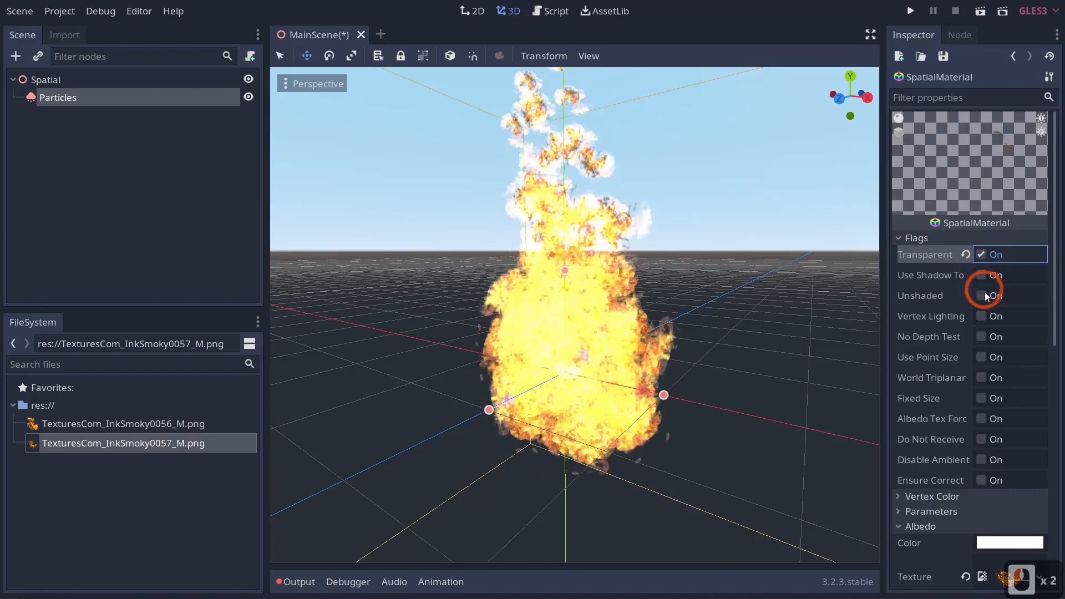
pyautogui.click(983, 295)
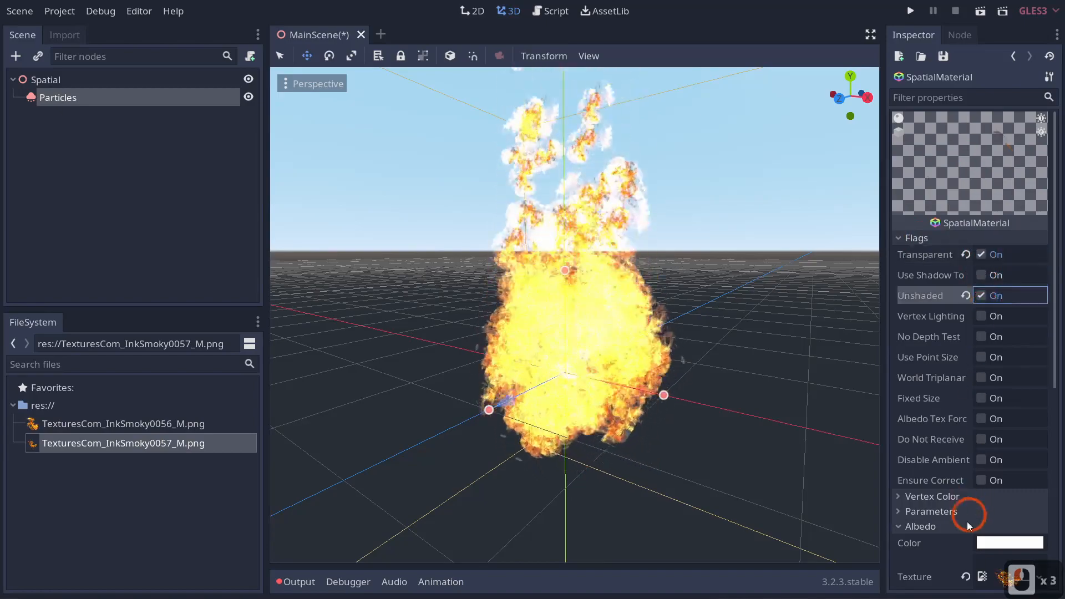
# Set the material's Billboard Mode to Particle Billboard and its Blend Mode to Add, and return to the Particles node's properties
pyautogui.click(924, 511)
pyautogui.scroll(-4, 976, 456)
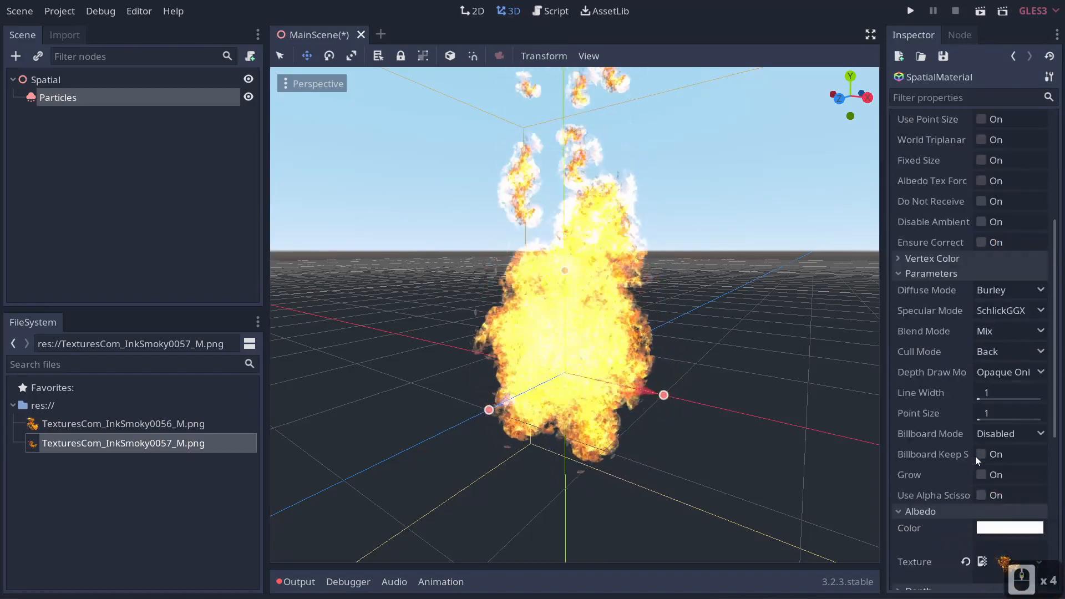
pyautogui.click(991, 435)
pyautogui.click(1004, 499)
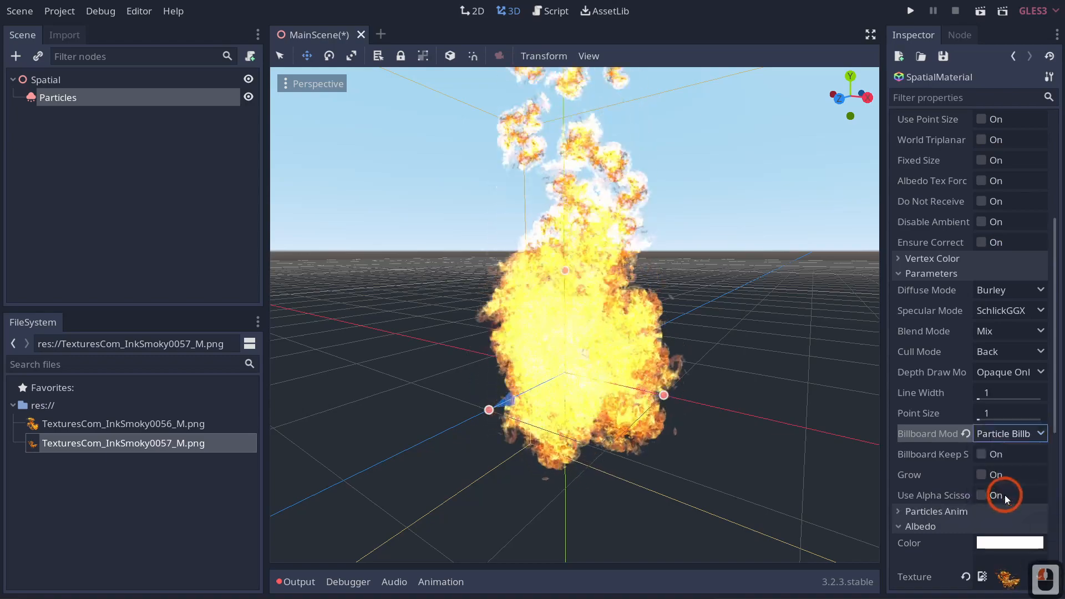
pyautogui.click(991, 331)
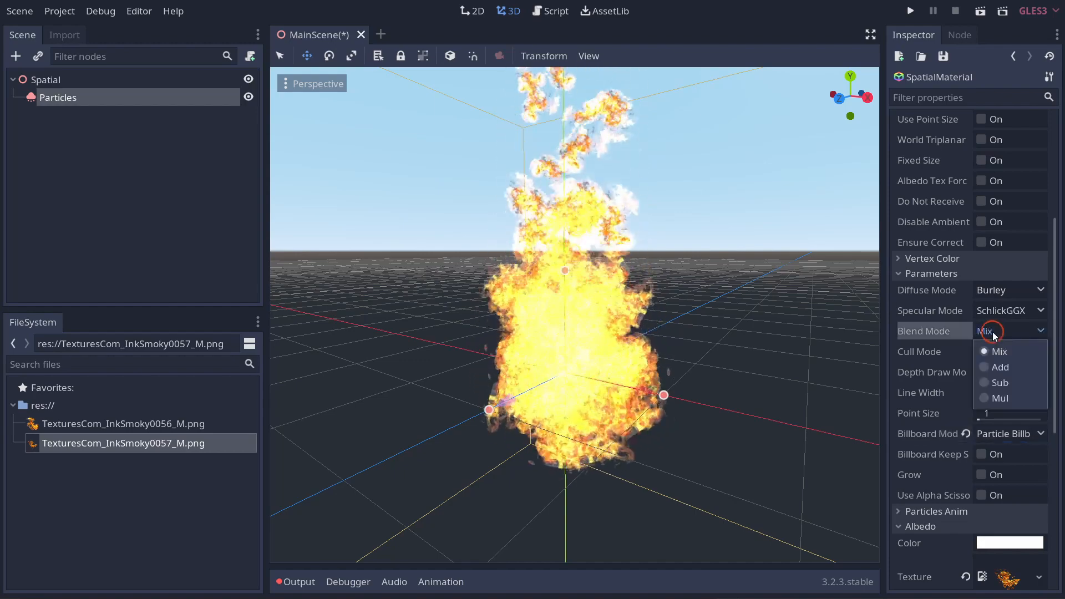
pyautogui.click(997, 369)
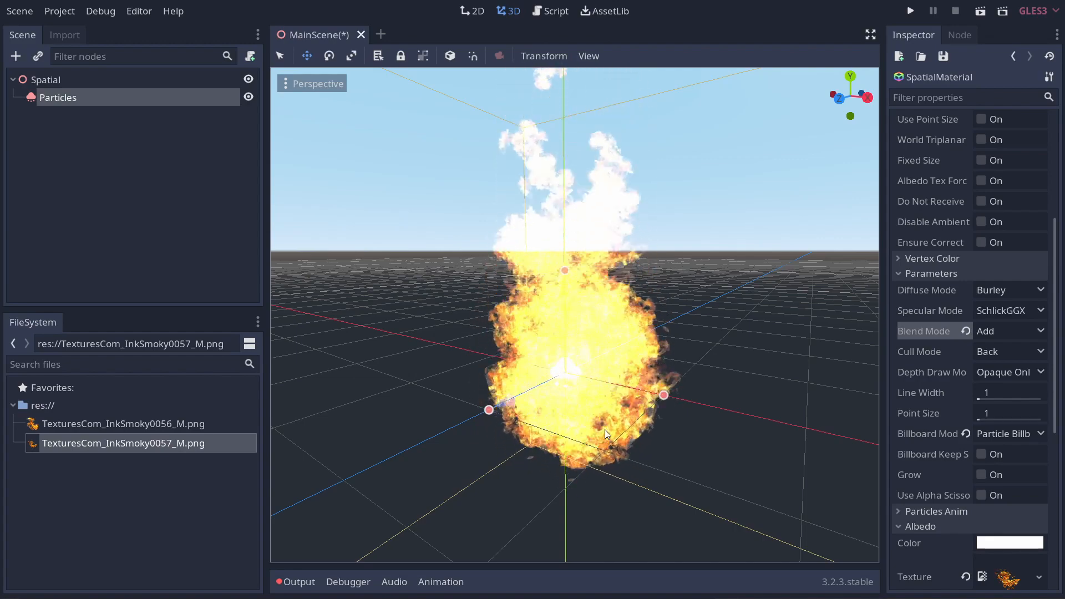
pyautogui.click(1013, 56)
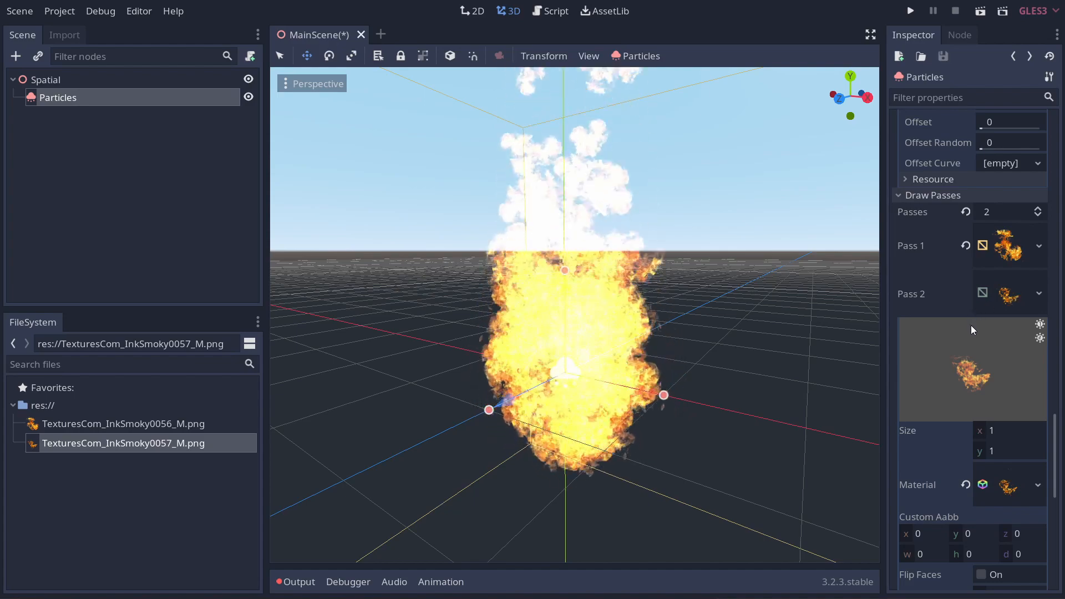
# Add a second Particles node as a child of the Spatial root node
pyautogui.scroll(2, 971, 325)
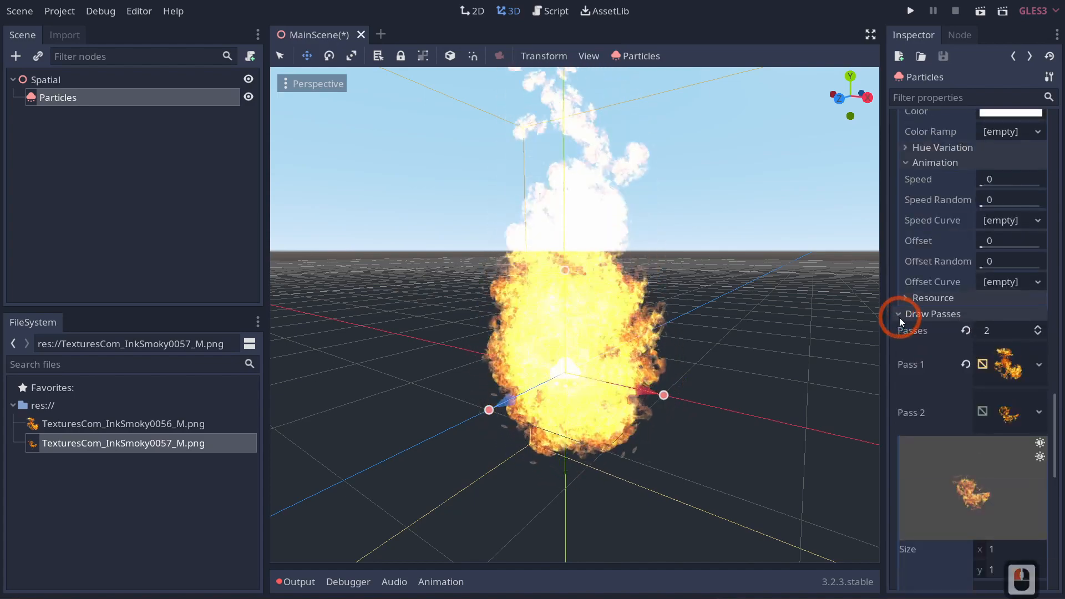
pyautogui.moveTo(533, 299); pyautogui.dragTo(533, 297, button='middle')
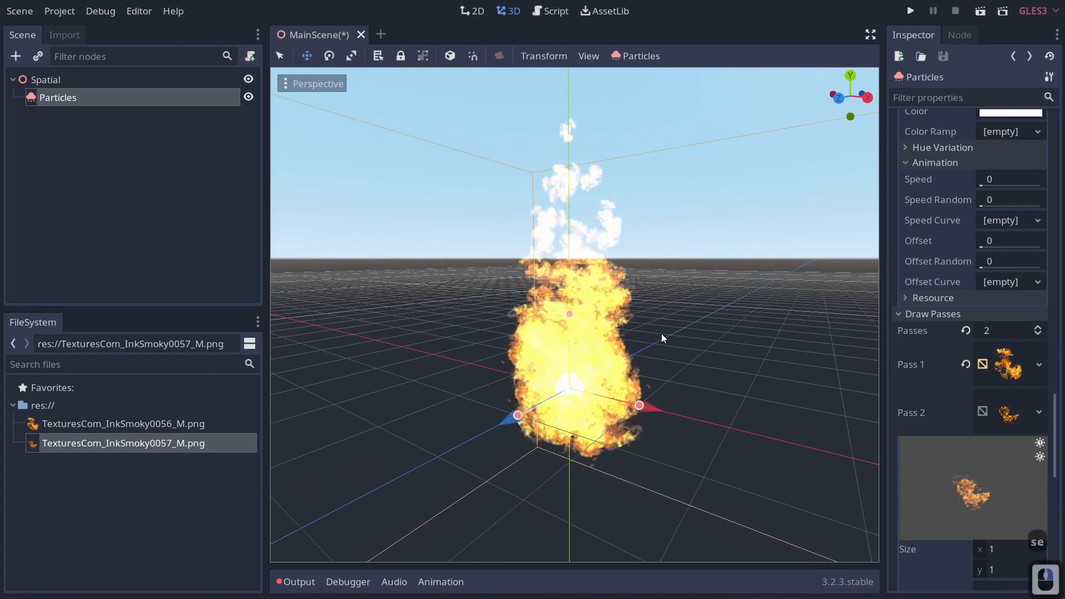
pyautogui.rightClick(61, 84)
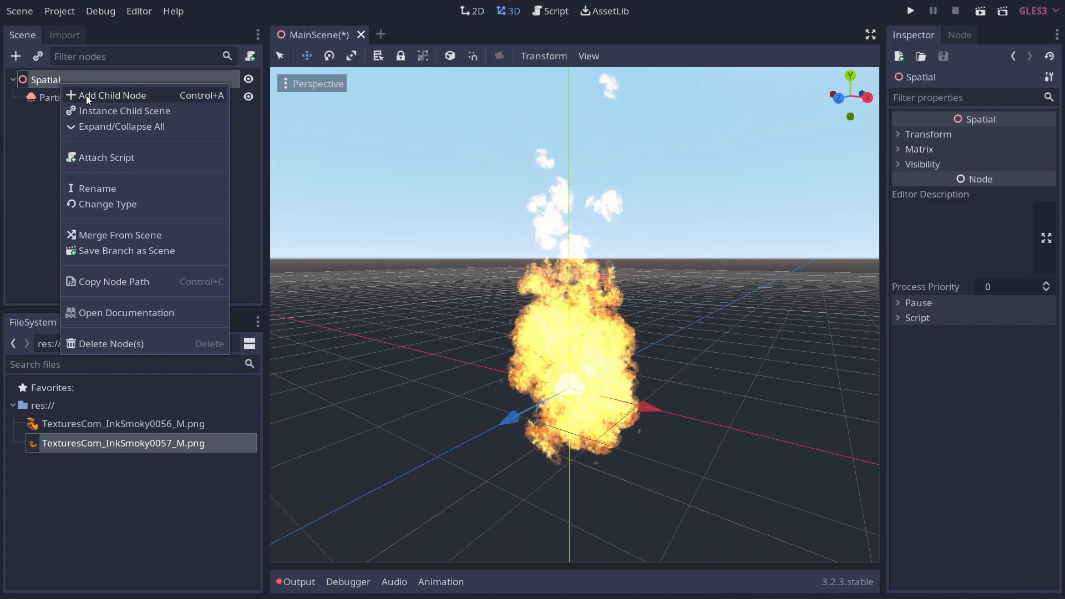
pyautogui.click(85, 95)
pyautogui.press('Down')
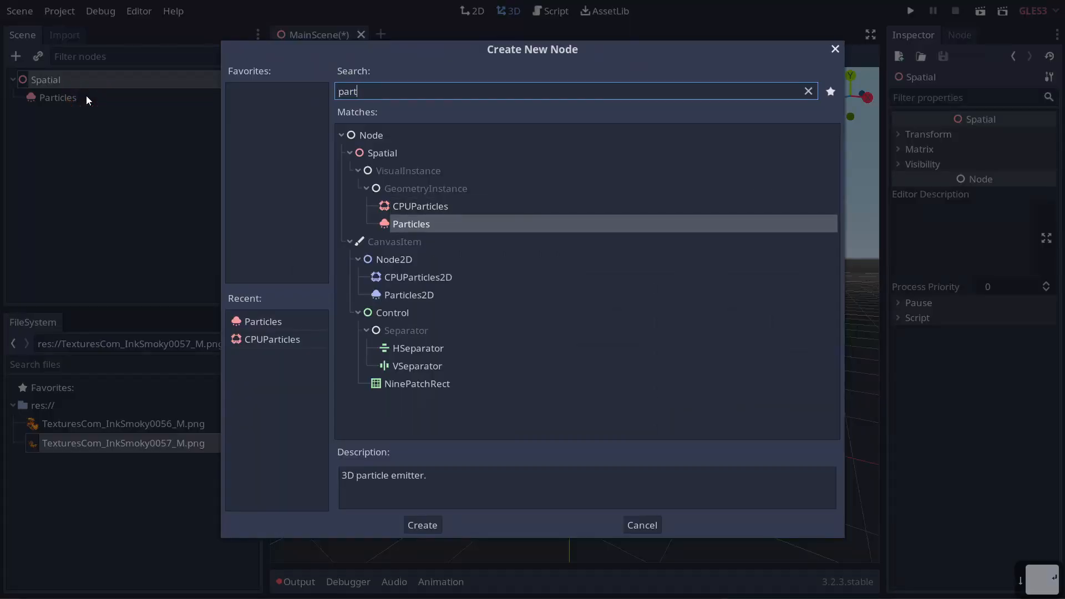
pyautogui.press('Return')
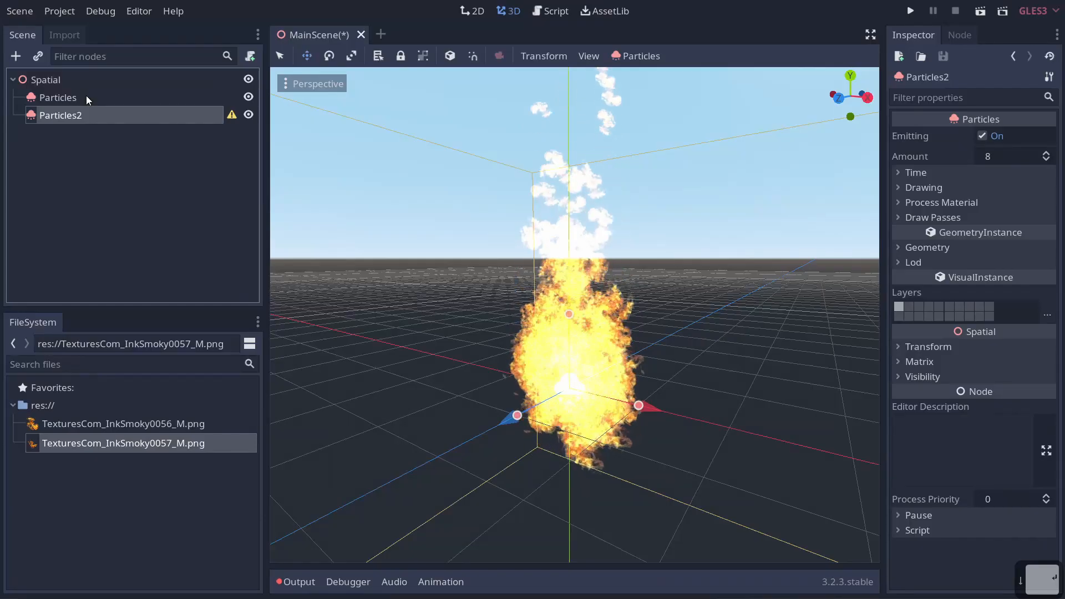
# Create a QuadMesh for draw Pass 1 of the new Particles node and expand the mesh settings
pyautogui.click(927, 189)
pyautogui.click(941, 190)
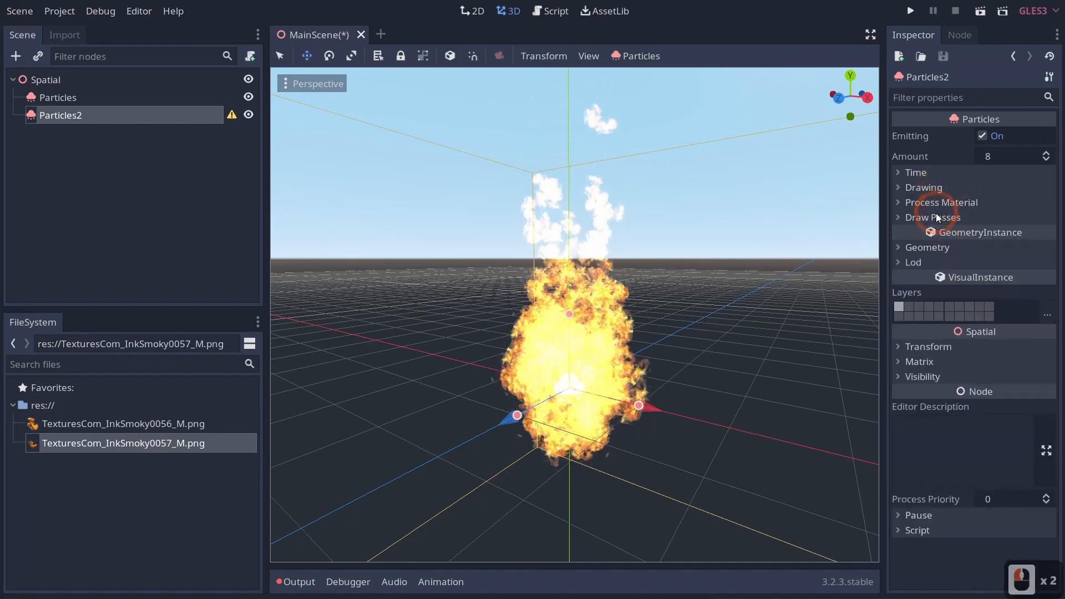
pyautogui.click(936, 216)
pyautogui.click(1047, 255)
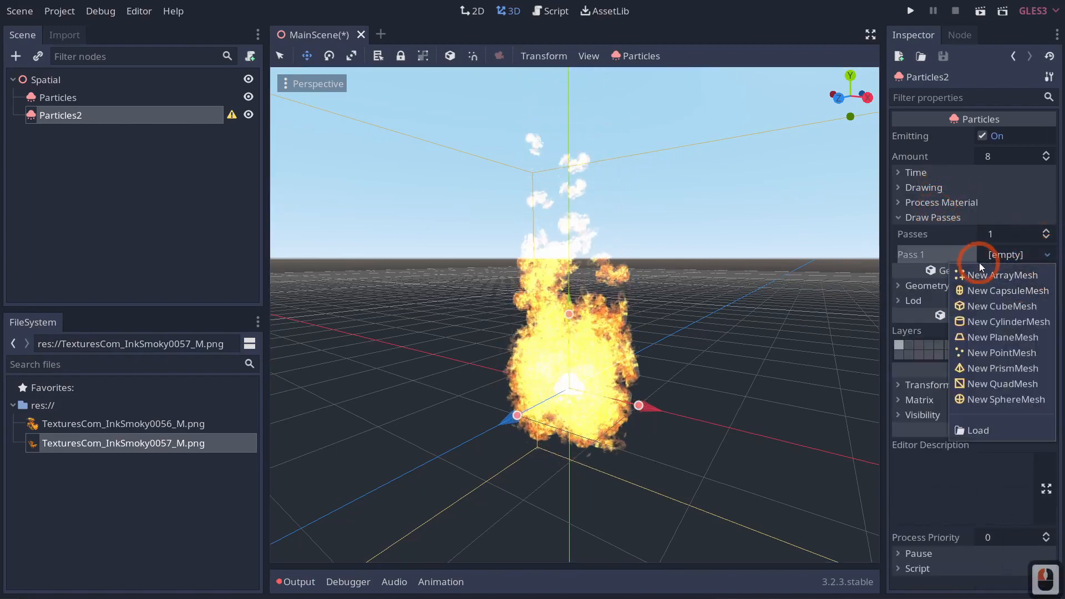
pyautogui.click(991, 383)
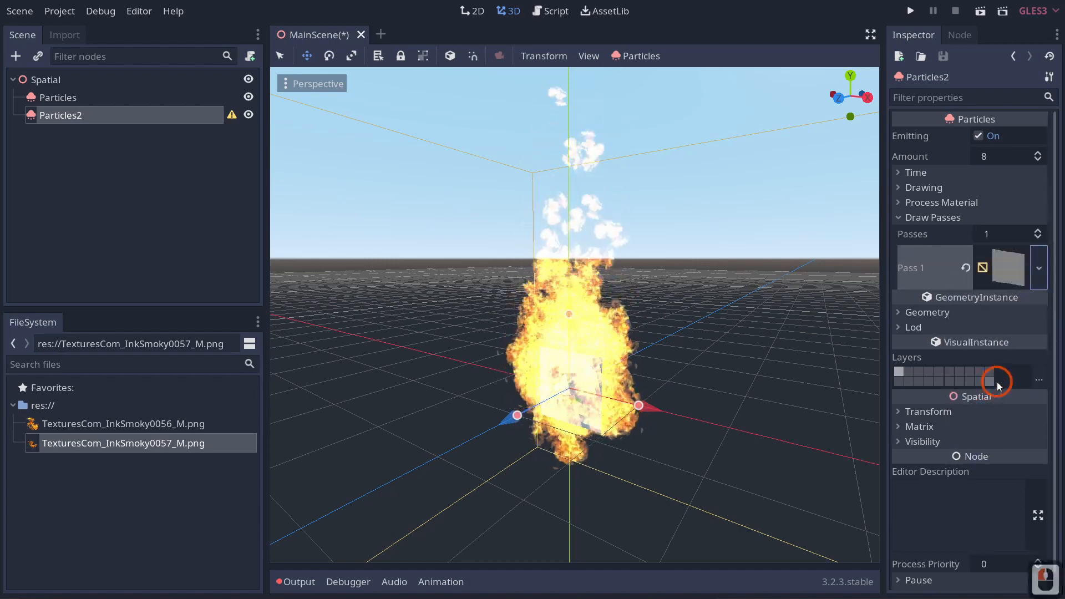
pyautogui.click(952, 371)
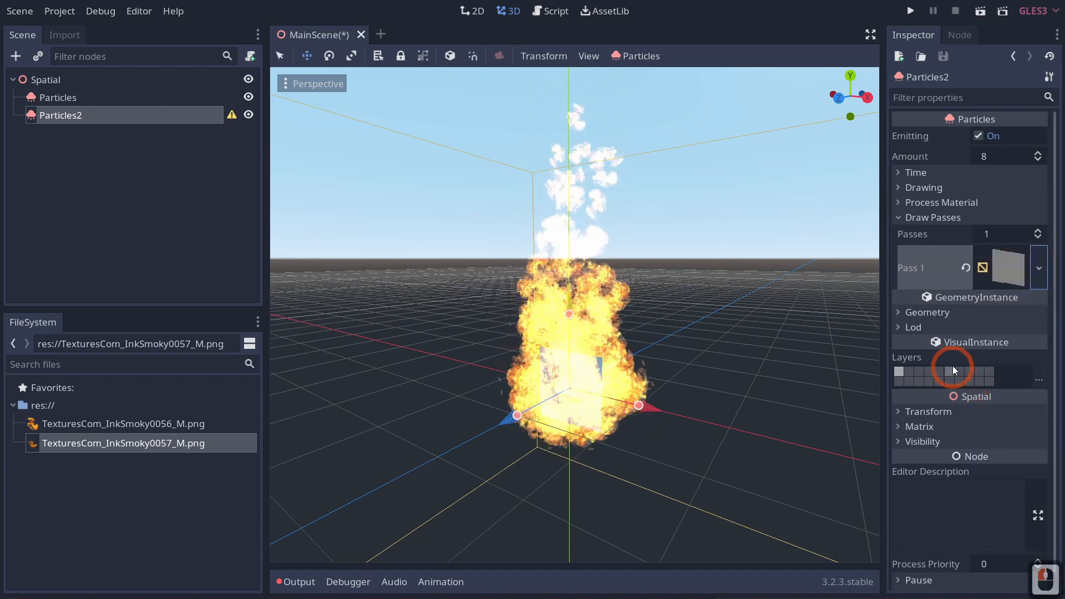
pyautogui.click(1017, 284)
pyautogui.click(1014, 447)
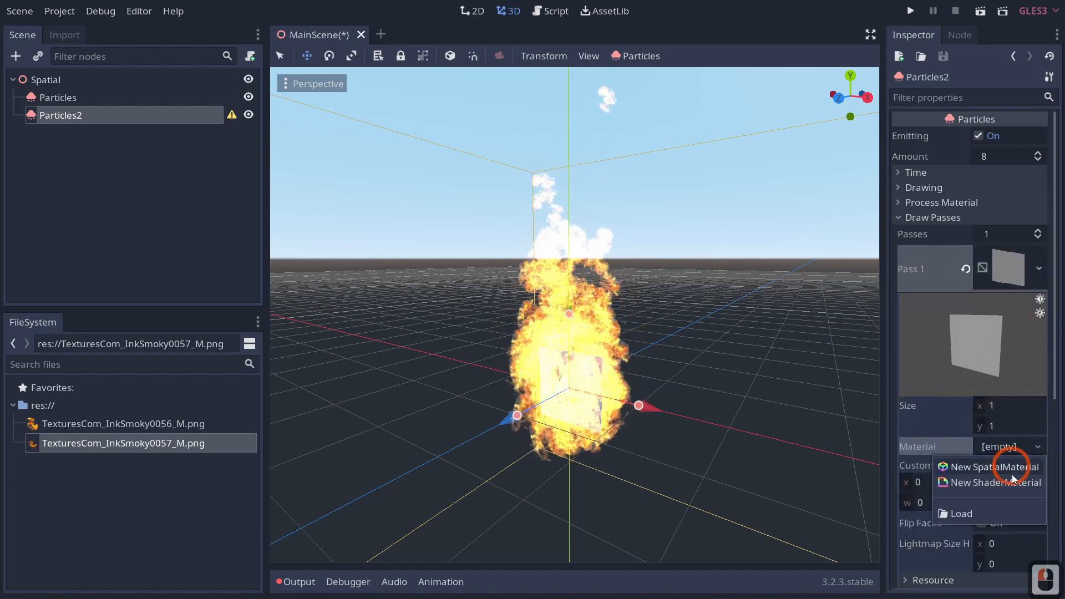
pyautogui.click(931, 174)
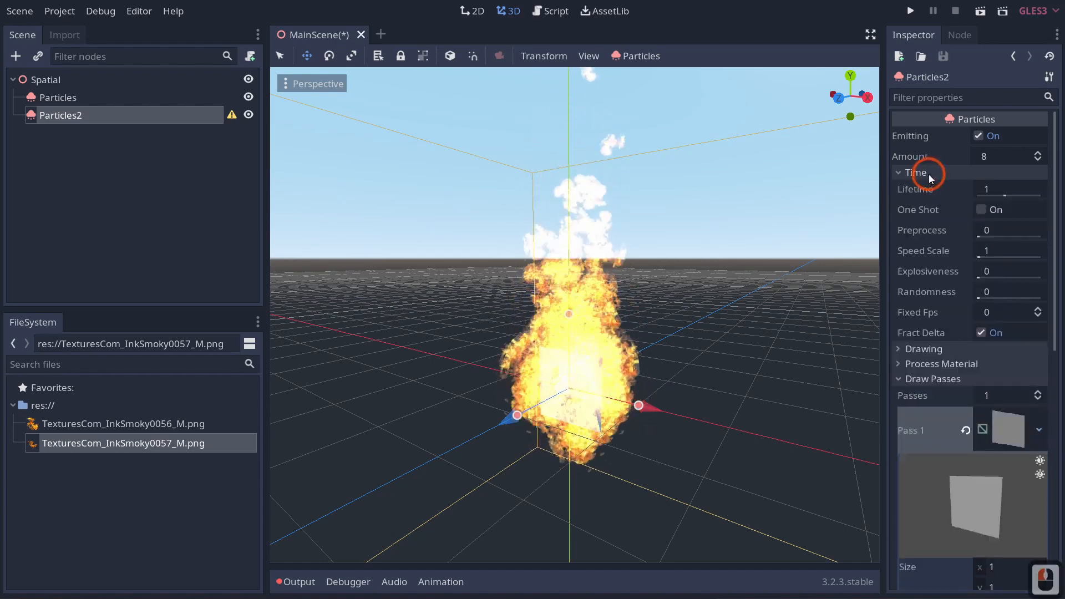
pyautogui.click(931, 177)
pyautogui.click(925, 188)
pyautogui.click(936, 189)
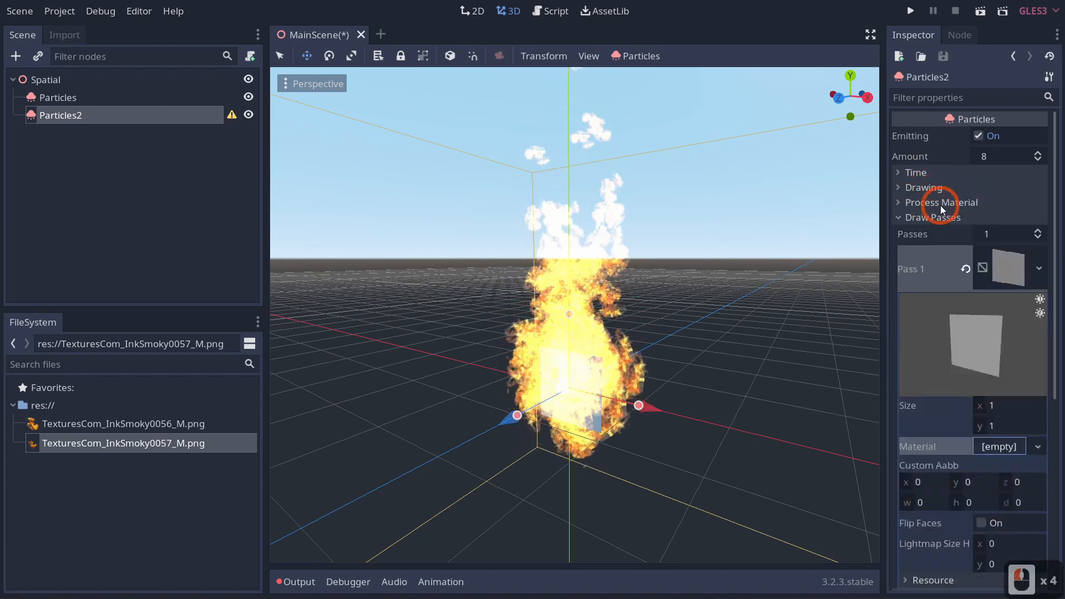
# Assign a new ParticlesMaterial as the second emitter's process material and raise the emitter along Y to the upper part of the flame
pyautogui.click(939, 203)
pyautogui.click(1000, 220)
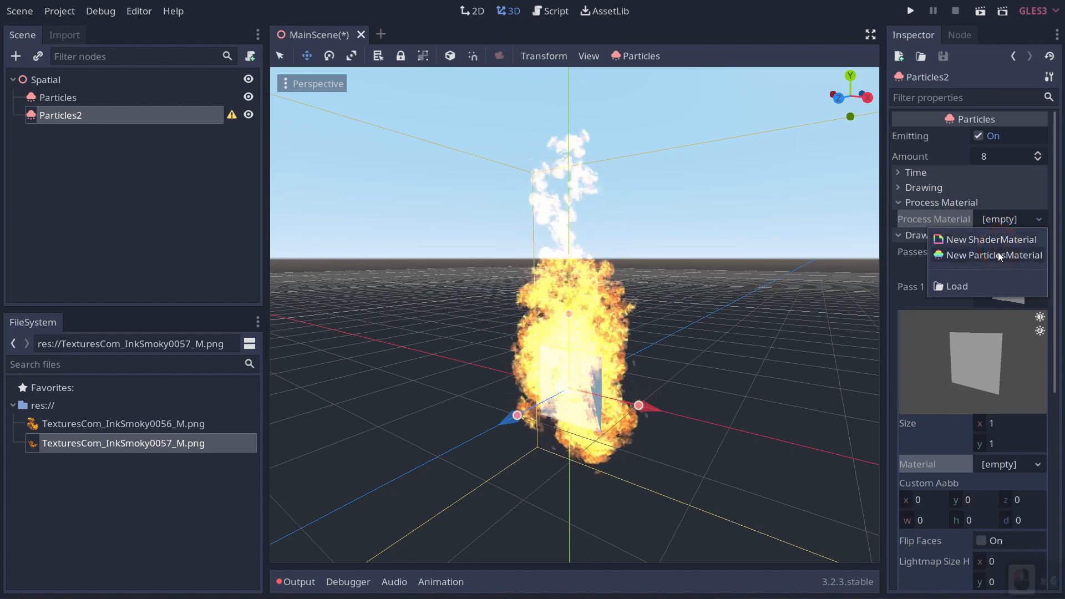
pyautogui.click(995, 241)
pyautogui.hotkey('ctrl', 'z')
pyautogui.click(1007, 232)
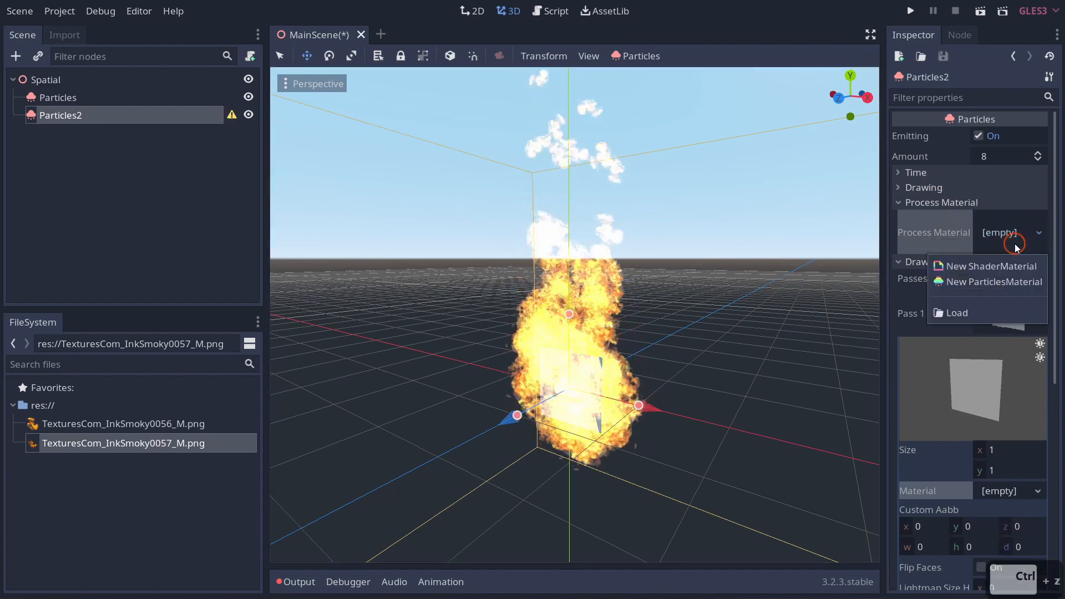
pyautogui.click(1005, 286)
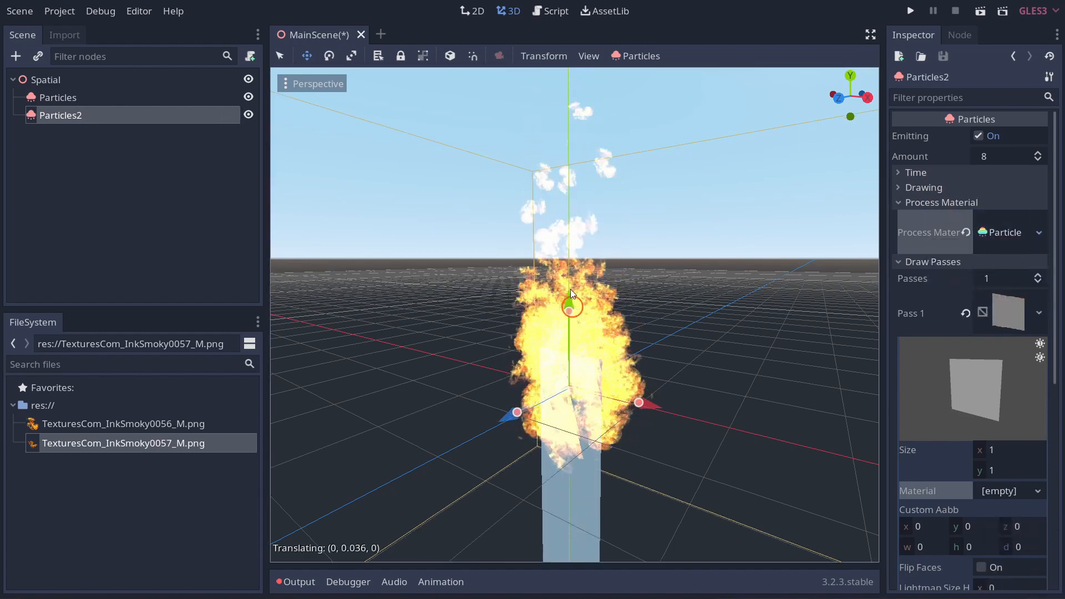
pyautogui.moveTo(570, 288); pyautogui.dragTo(566, 178)
# Set the Y gravity in the second emitter's process material to 3
pyautogui.scroll(-5, 944, 283)
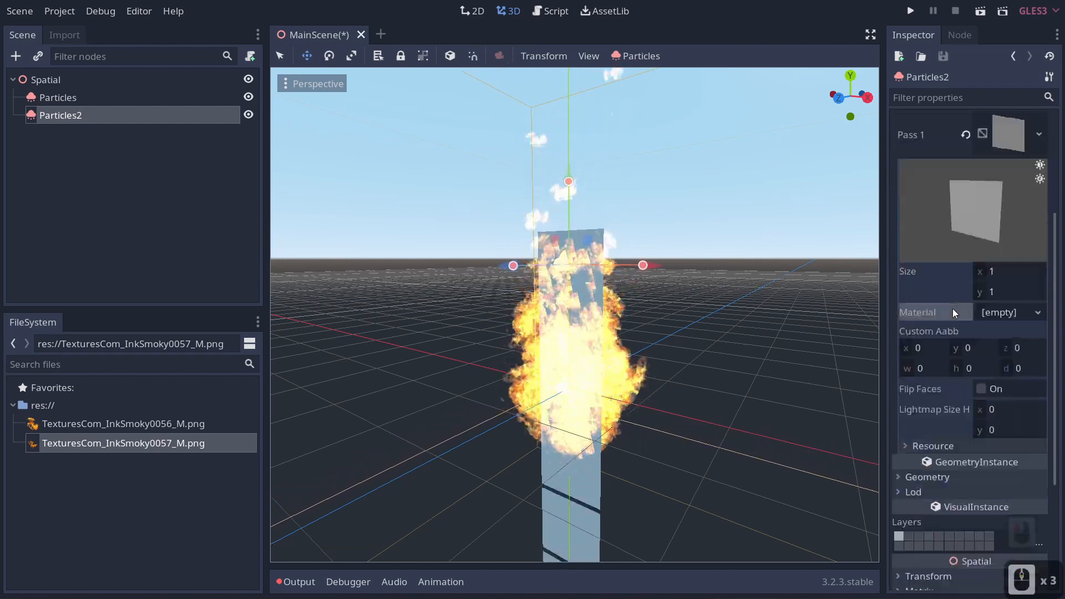
pyautogui.scroll(3, 968, 342)
pyautogui.scroll(4, 971, 332)
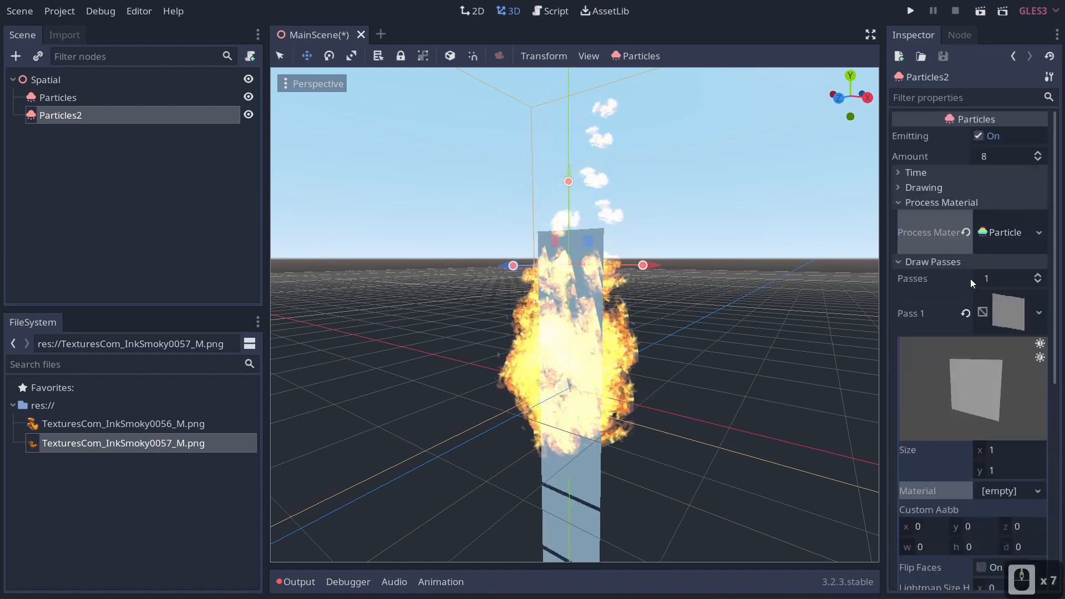
pyautogui.click(999, 234)
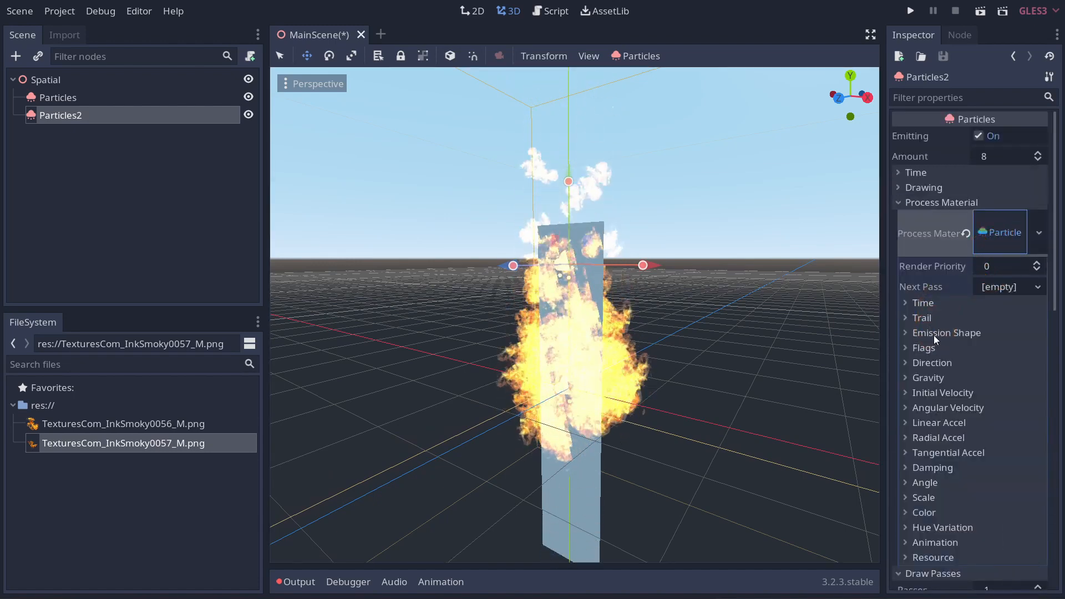
pyautogui.click(929, 378)
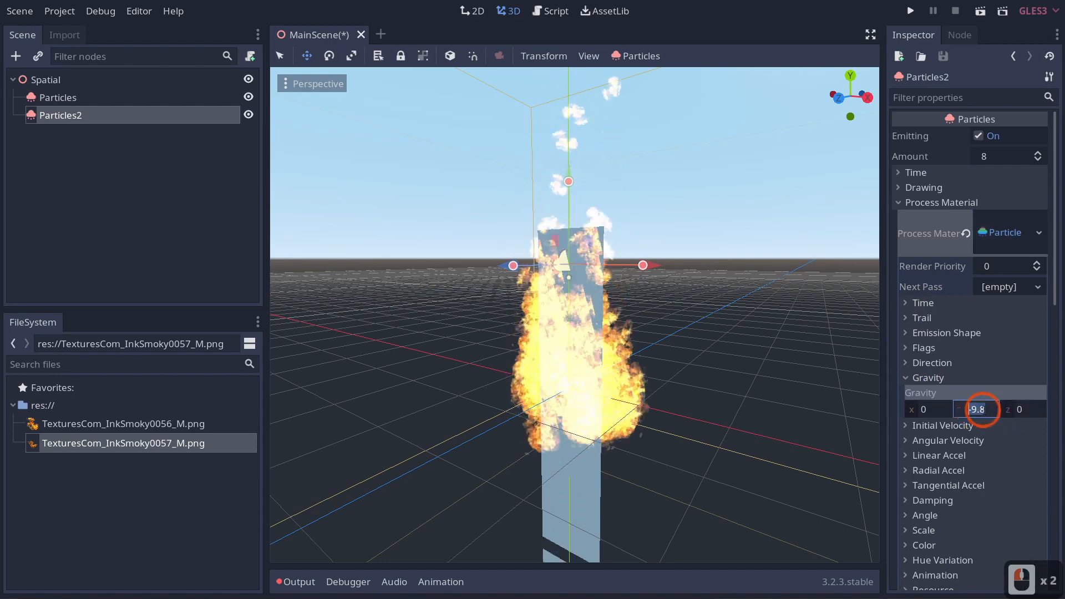
pyautogui.write('3')
pyautogui.press('Return')
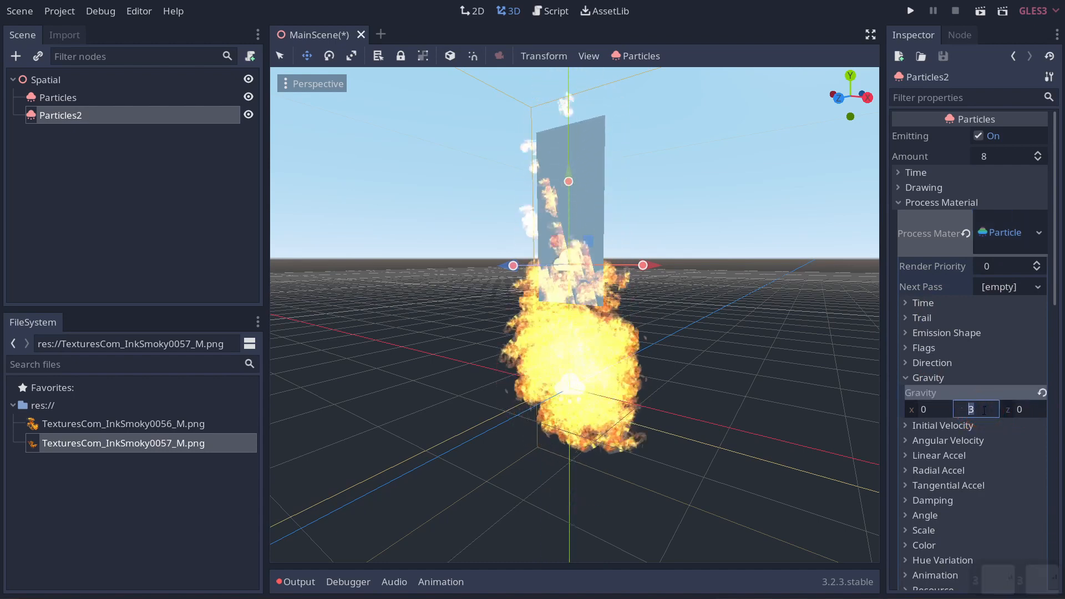
# Change the second emitter's emission shape to Sphere with a radius of 0.35
pyautogui.click(944, 331)
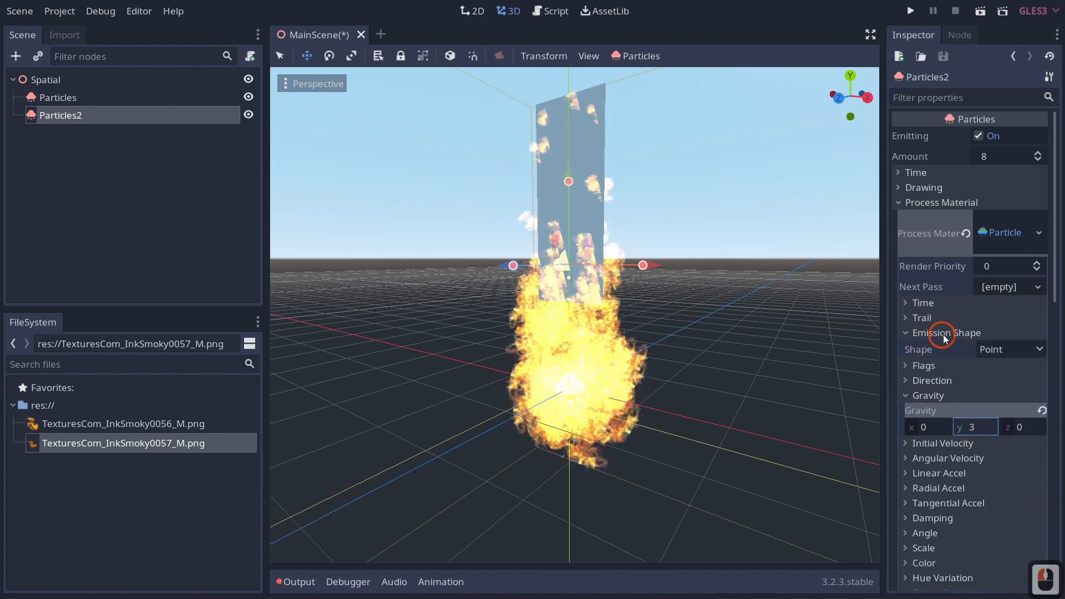
pyautogui.click(1007, 349)
pyautogui.click(1015, 386)
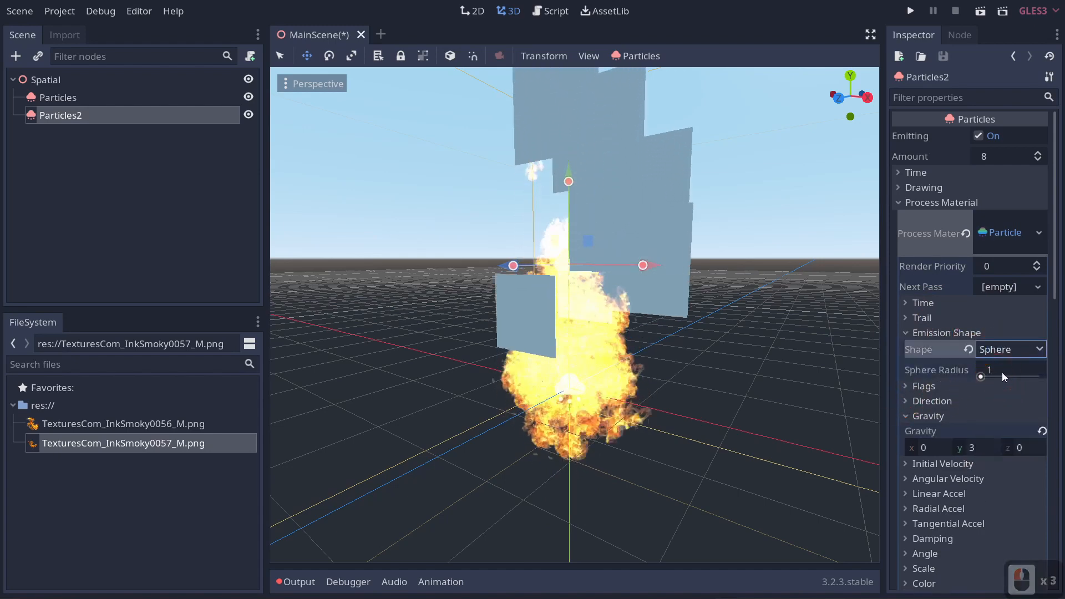
pyautogui.click(999, 371)
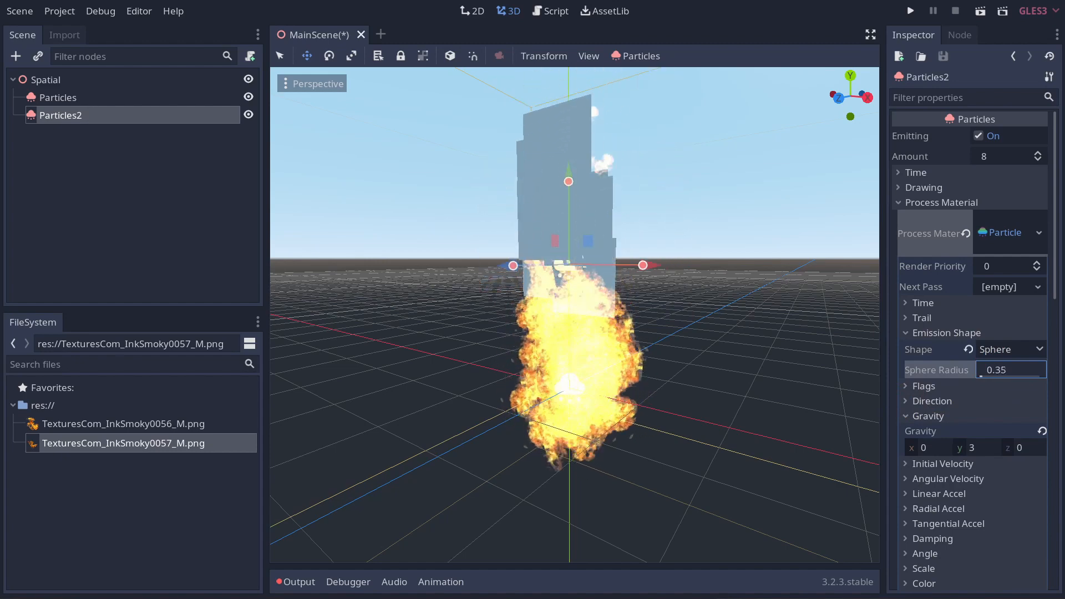
# Enable the Disable Z flag in the second emitter's process material
pyautogui.scroll(-2, 981, 456)
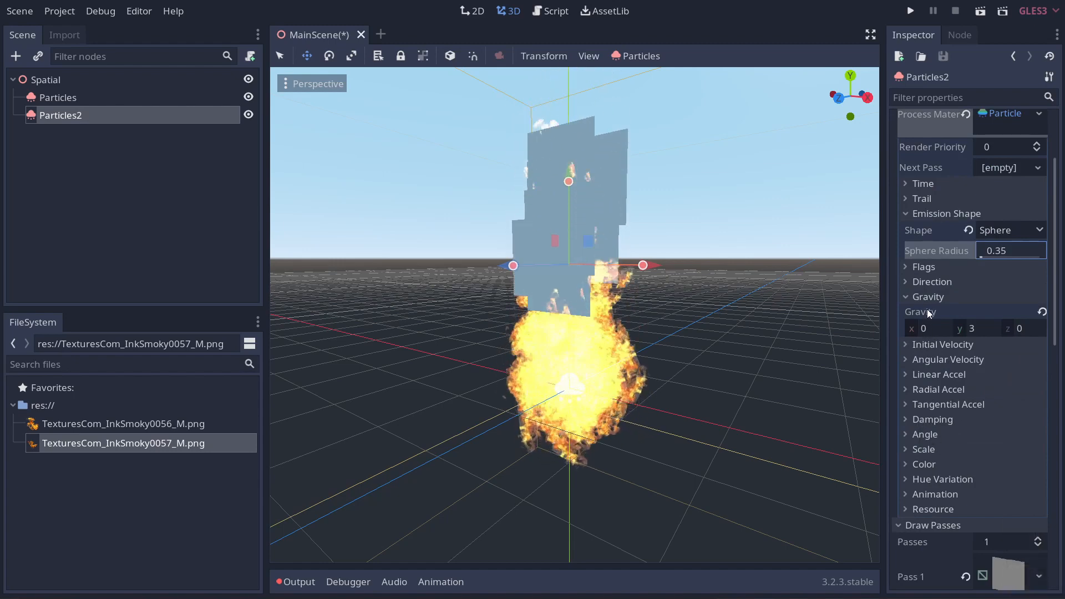
pyautogui.click(923, 267)
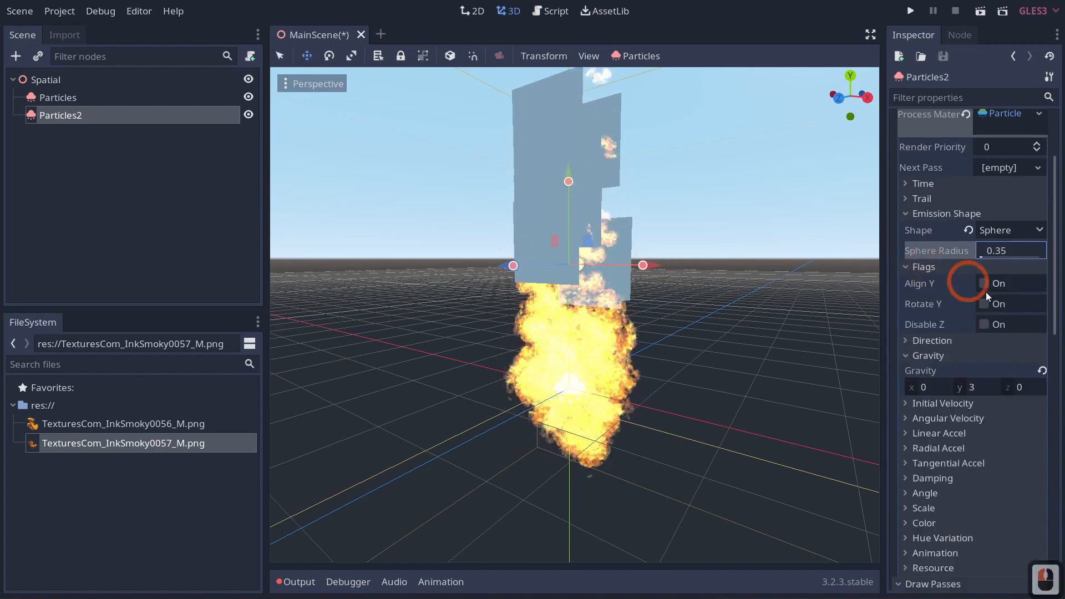
pyautogui.click(985, 325)
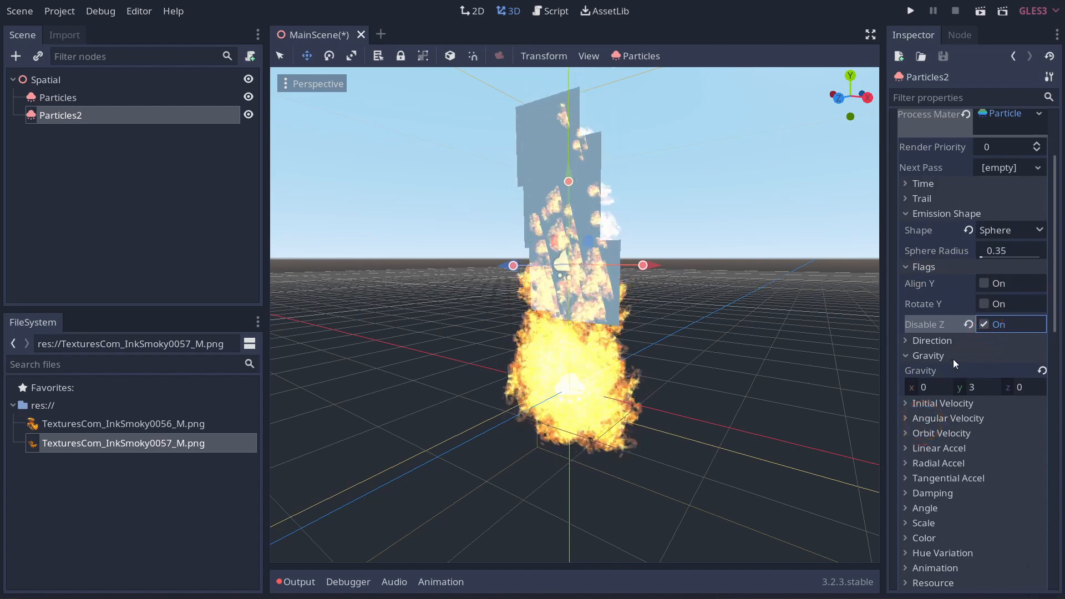
# Set the second emitter's angular velocity to 0.52 with a velocity randomness of 1
pyautogui.click(941, 404)
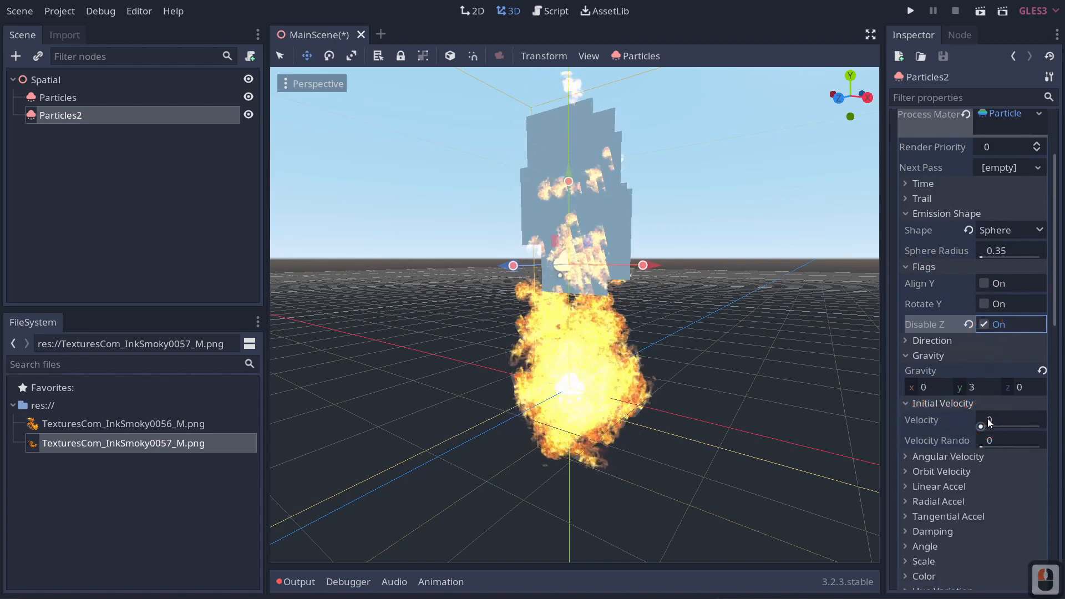
pyautogui.scroll(-3, 947, 412)
pyautogui.click(947, 278)
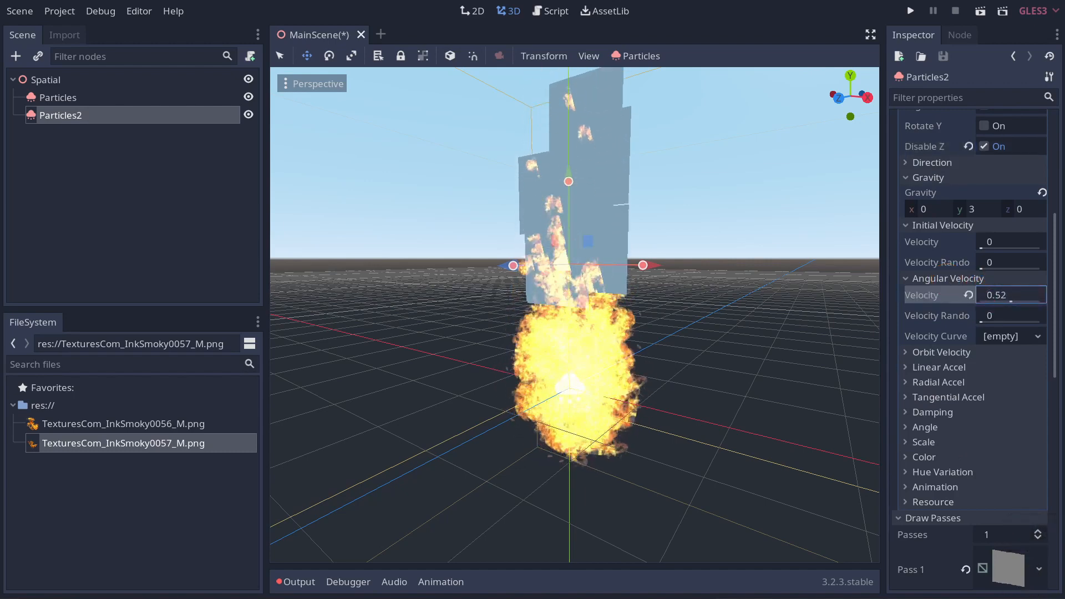
pyautogui.click(990, 315)
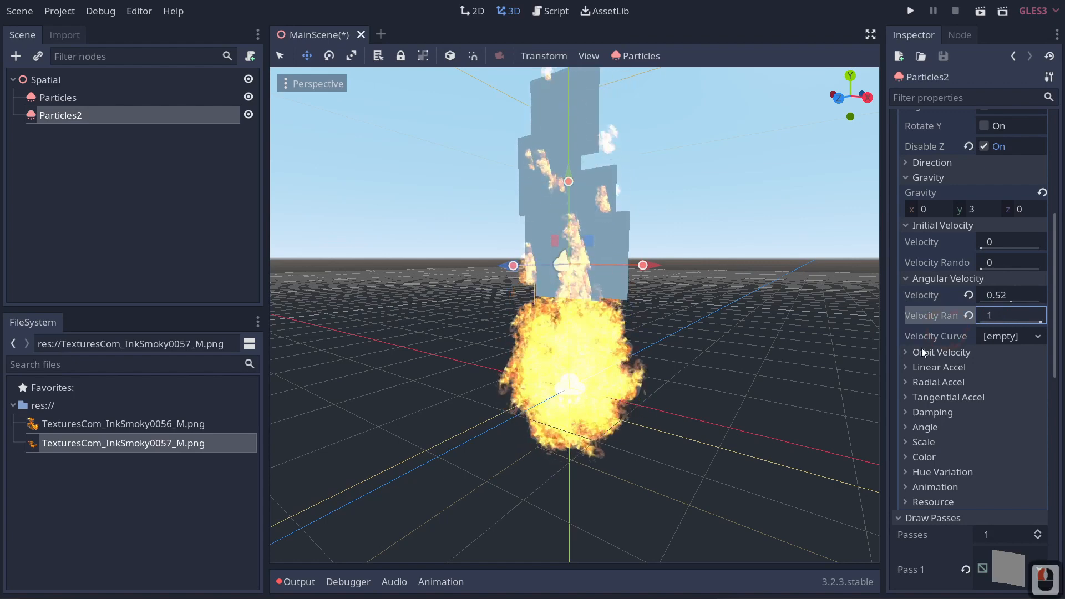
# Set the second emitter's radial acceleration to 2.39 with an acceleration randomness of 1
pyautogui.click(947, 382)
pyautogui.click(947, 381)
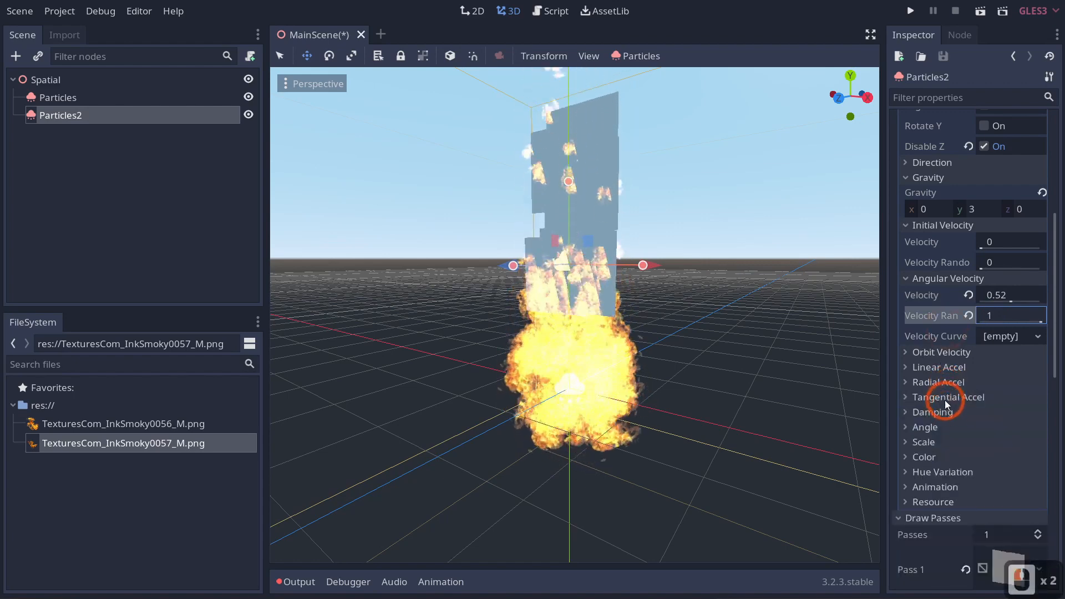
pyautogui.click(947, 381)
pyautogui.click(991, 398)
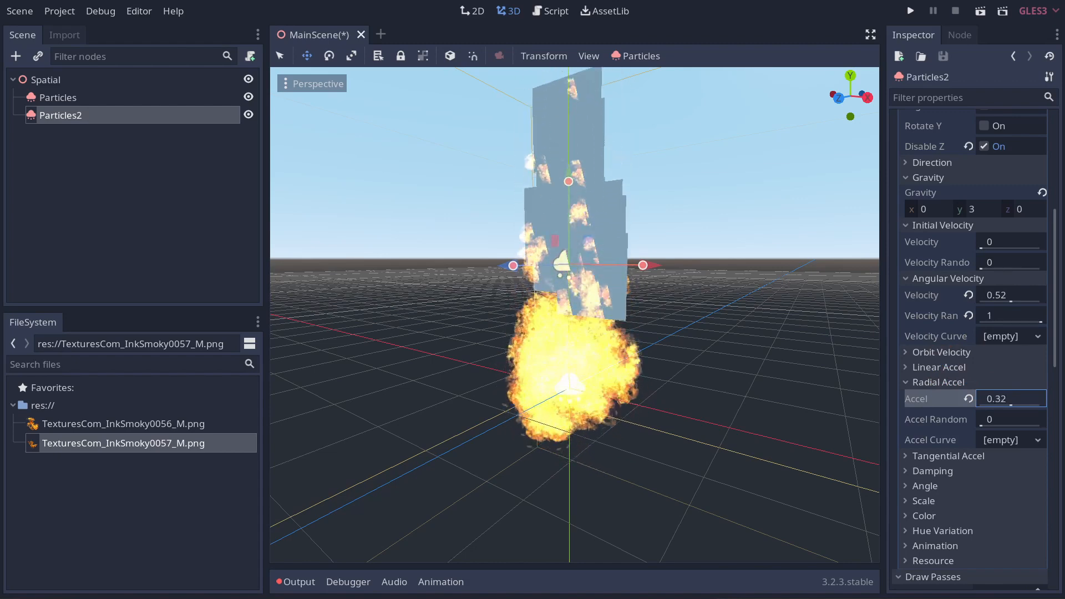
pyautogui.moveTo(991, 399); pyautogui.dragTo(993, 399)
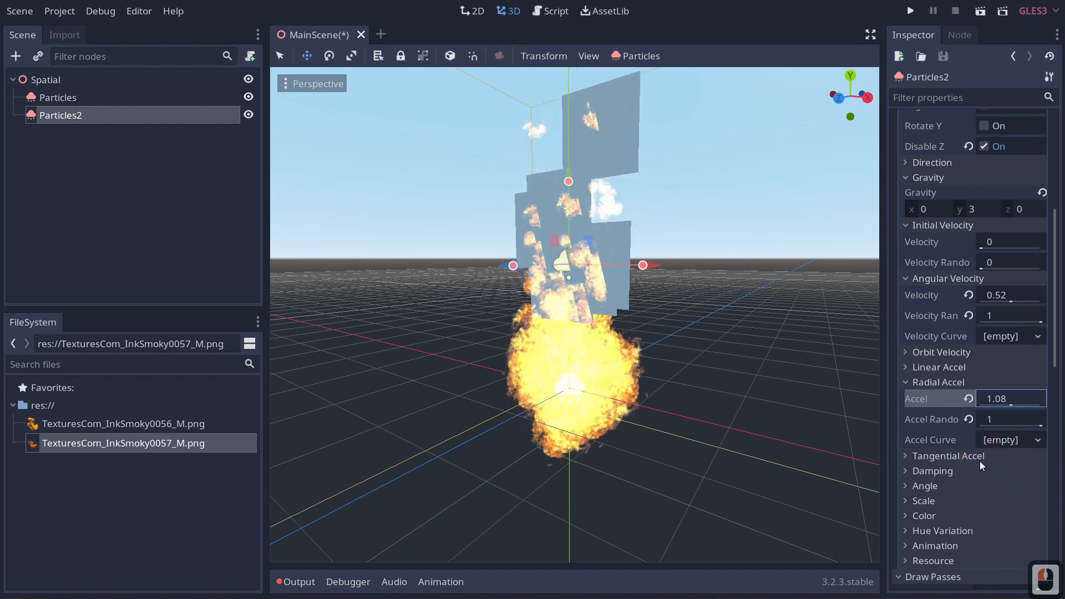
pyautogui.moveTo(999, 394); pyautogui.dragTo(1015, 393)
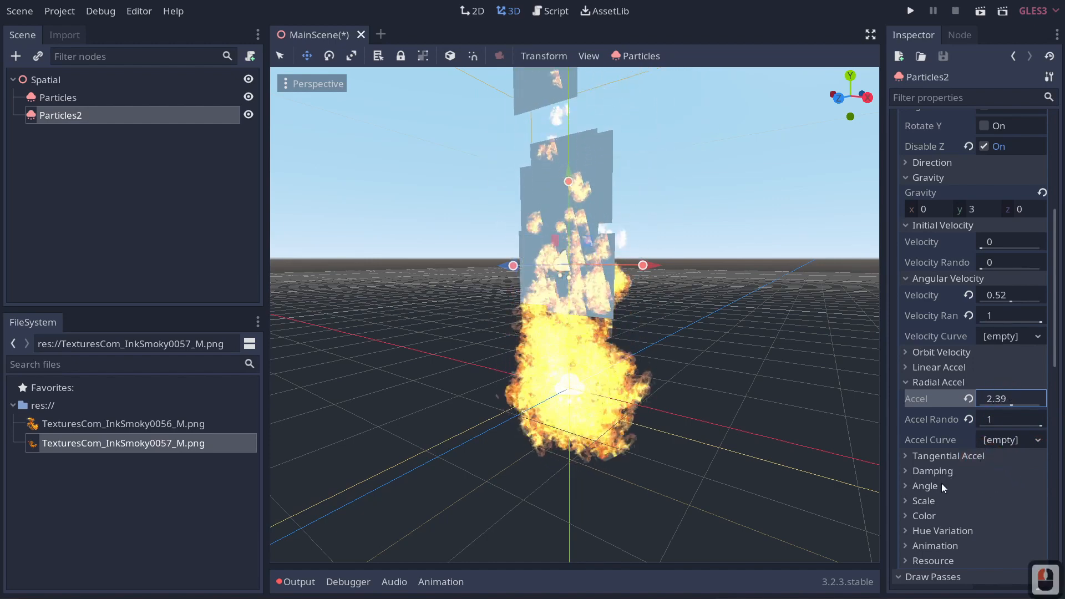
# Set the scale randomness in the second emitter's process material to 0.9
pyautogui.click(924, 500)
pyautogui.click(995, 517)
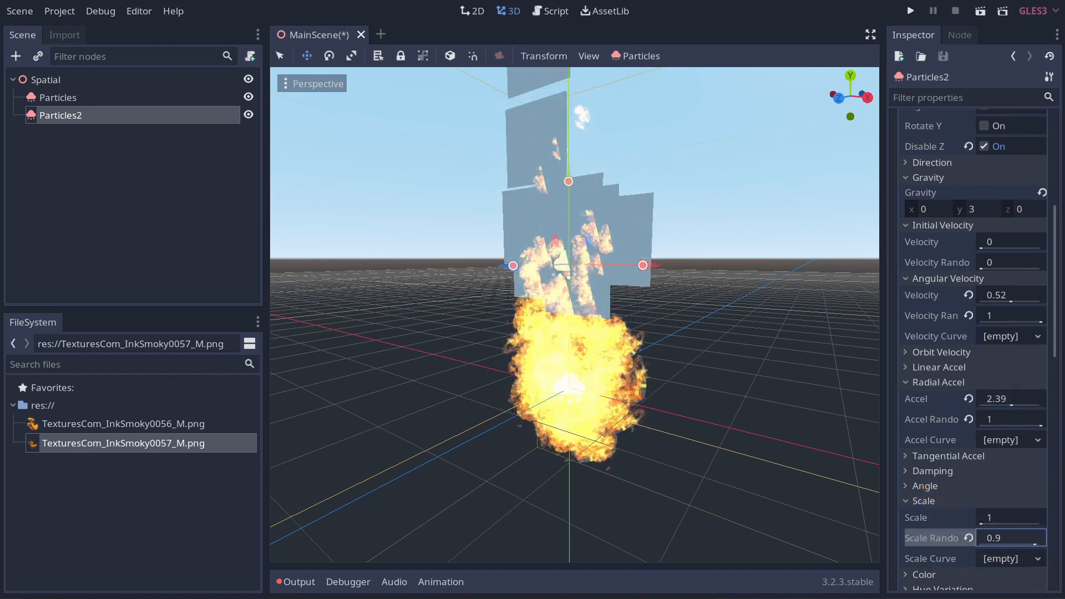
# Set the second emitter's particle angle to 67.9 with randomness 1, and raise its angular velocity to 53.85
pyautogui.scroll(-2, 935, 521)
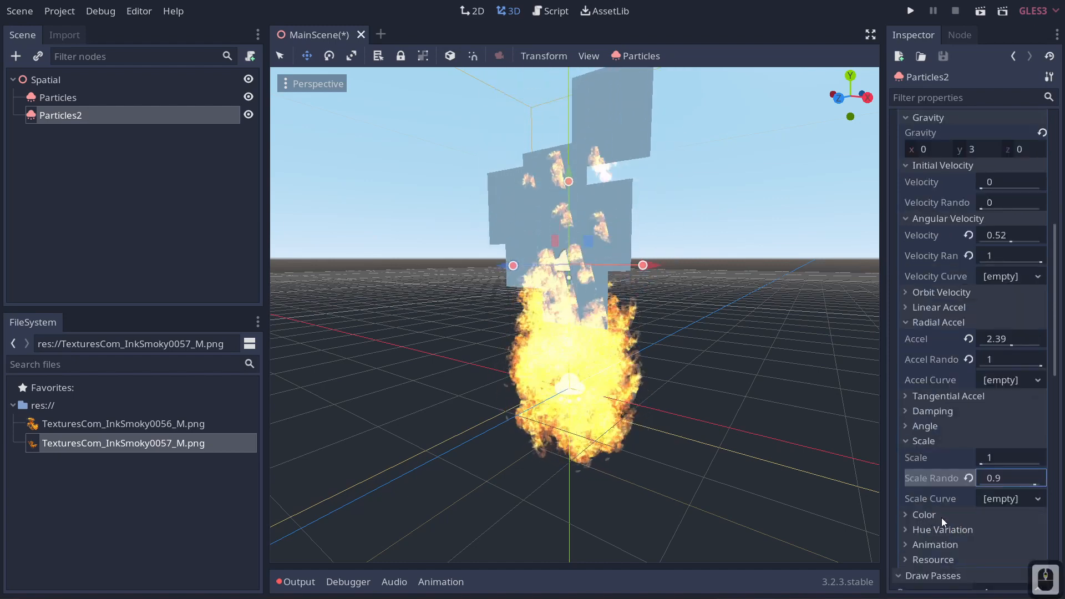
pyautogui.click(926, 426)
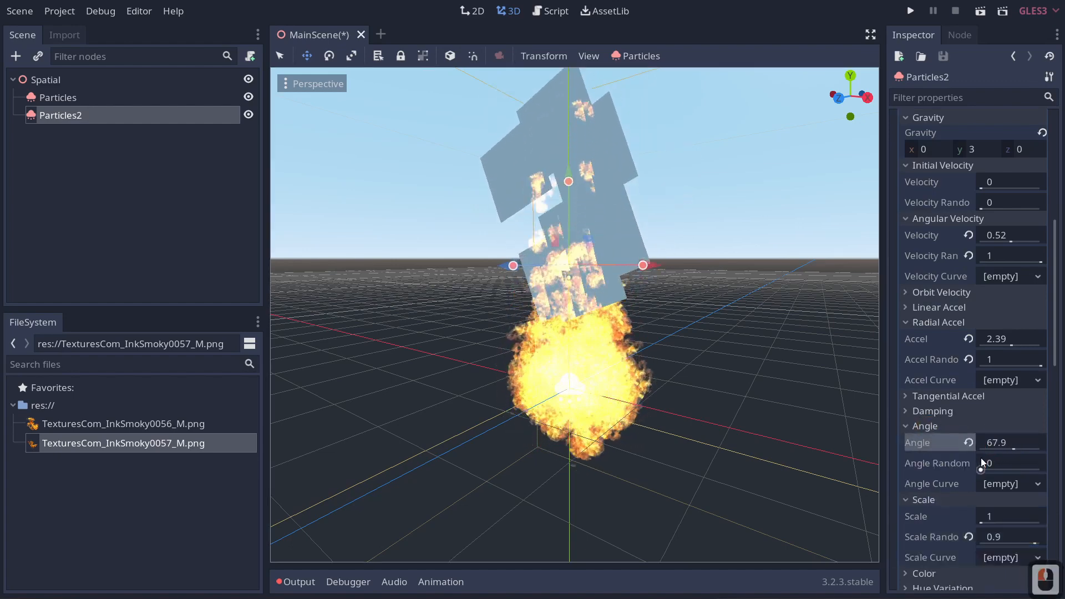
pyautogui.moveTo(982, 462); pyautogui.dragTo(1040, 464)
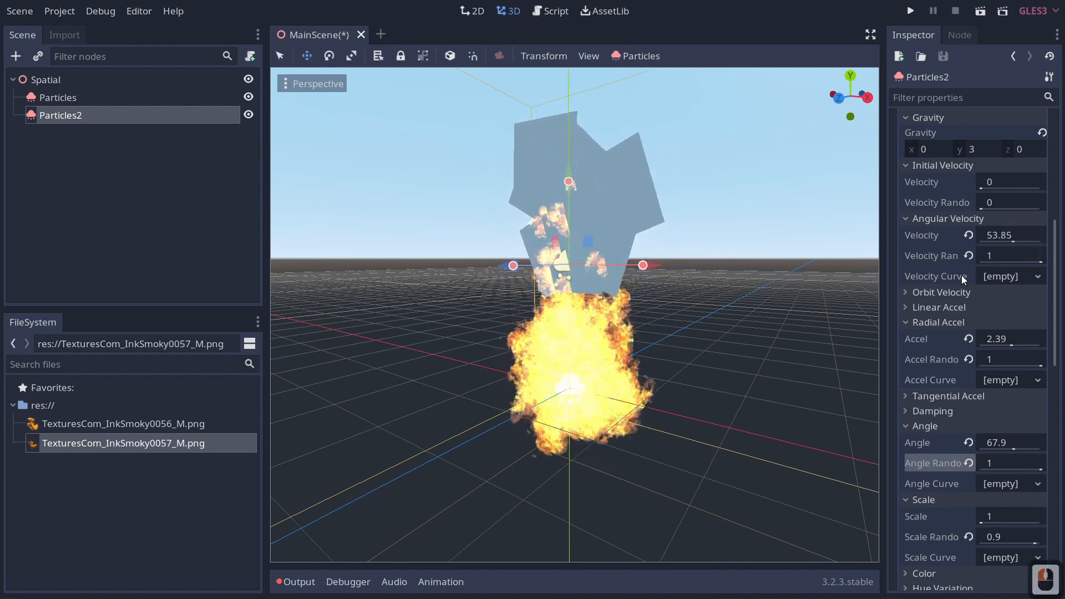
# Assign a new SpatialMaterial to the quad mesh in the second emitter's draw pass and open the material's properties
pyautogui.scroll(-5, 962, 283)
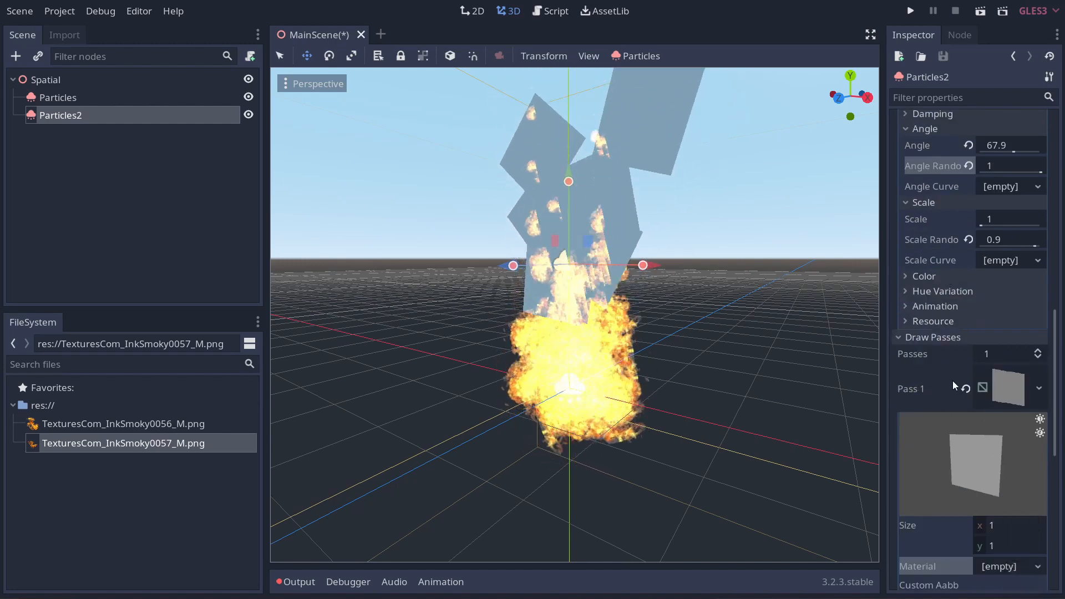
pyautogui.scroll(-2, 953, 380)
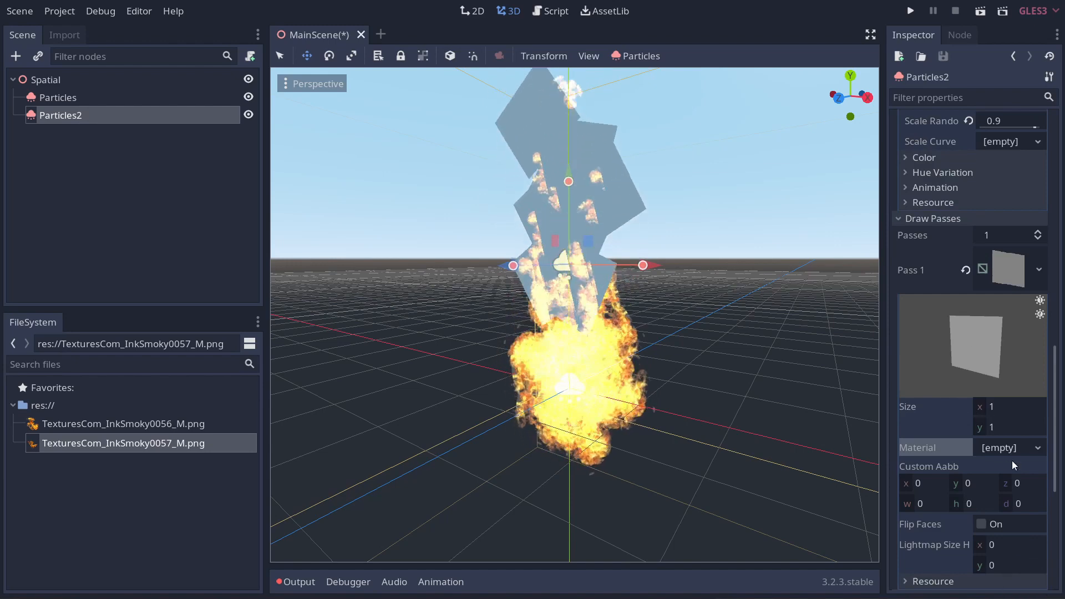
pyautogui.click(1002, 447)
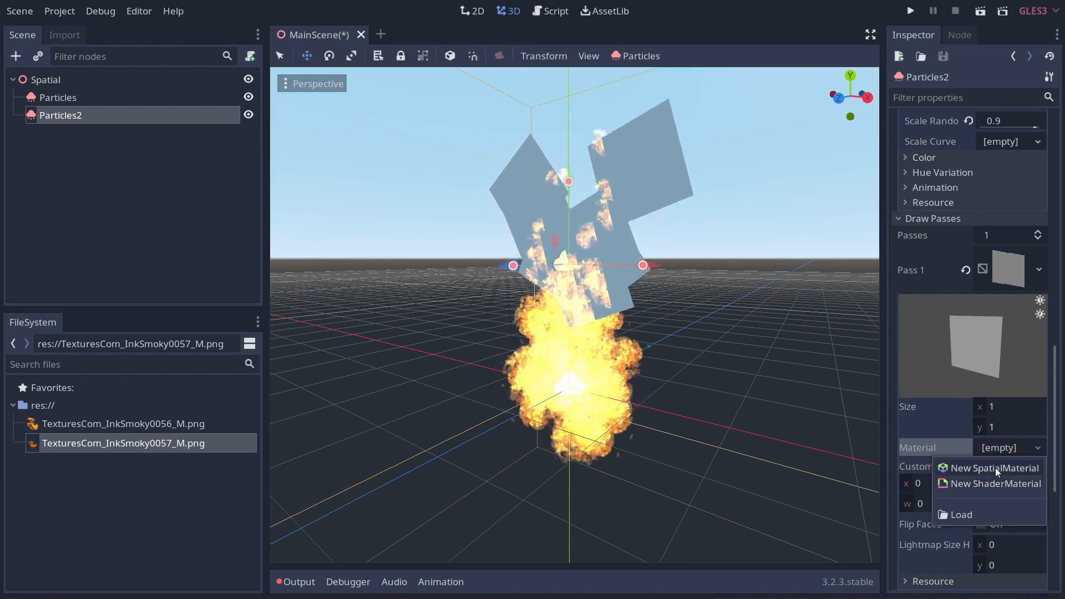
pyautogui.click(994, 470)
pyautogui.click(1006, 464)
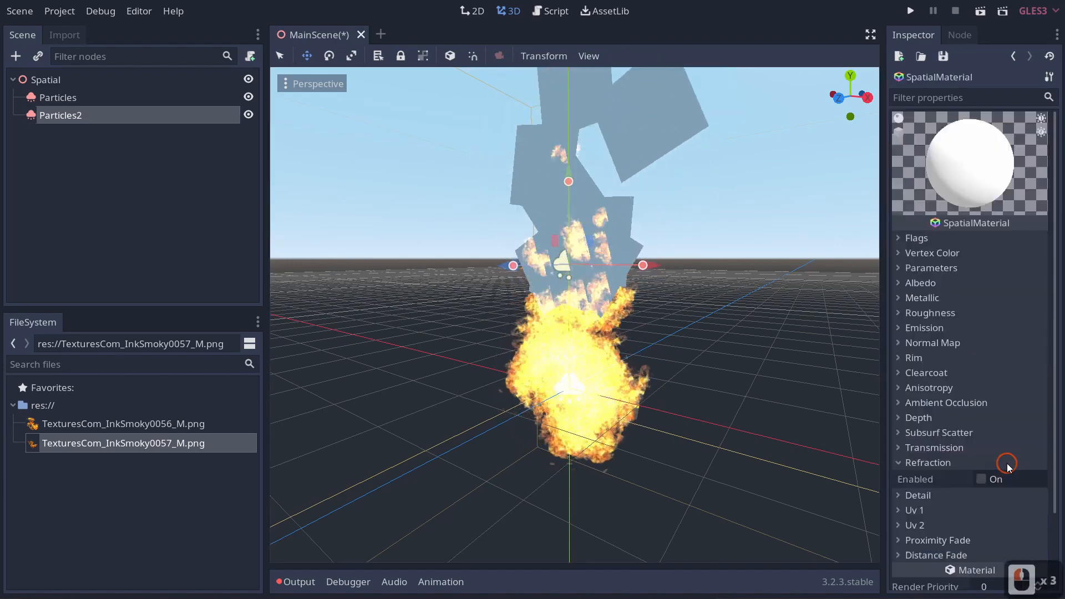
# Assign TexturesCom_InkSmoky0056_M.png as the albedo texture of the new SpatialMaterial
pyautogui.click(920, 283)
pyautogui.click(1009, 300)
pyautogui.click(1008, 322)
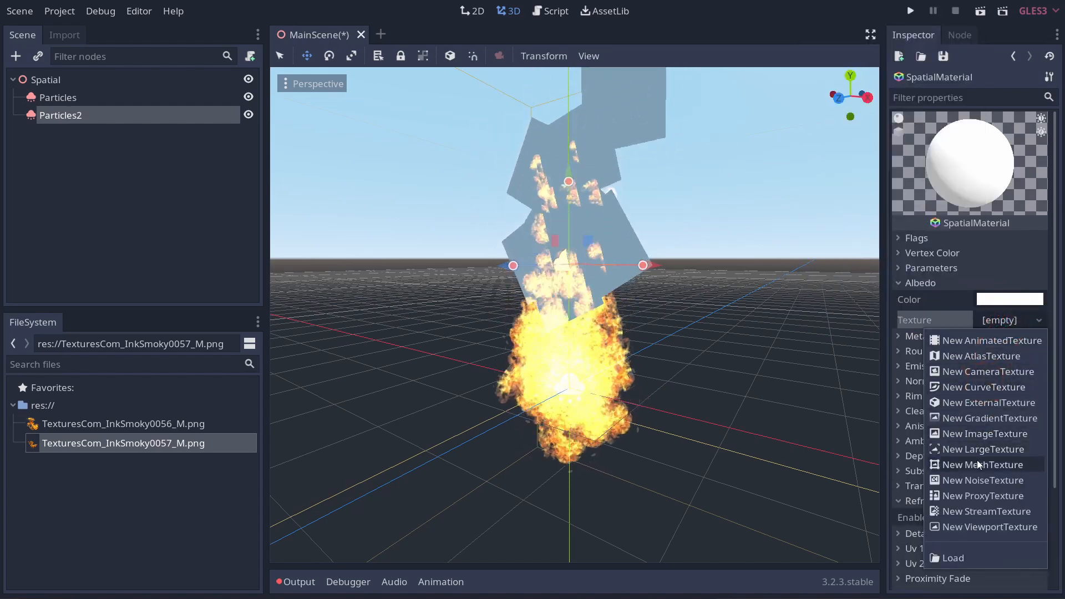
pyautogui.click(922, 327)
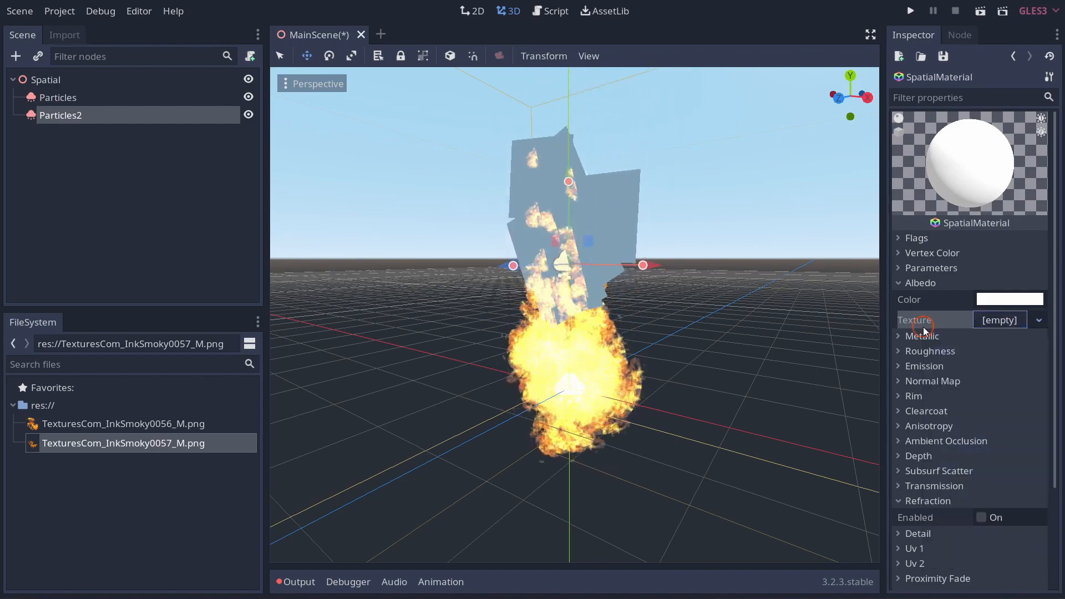
pyautogui.moveTo(88, 424); pyautogui.dragTo(994, 335)
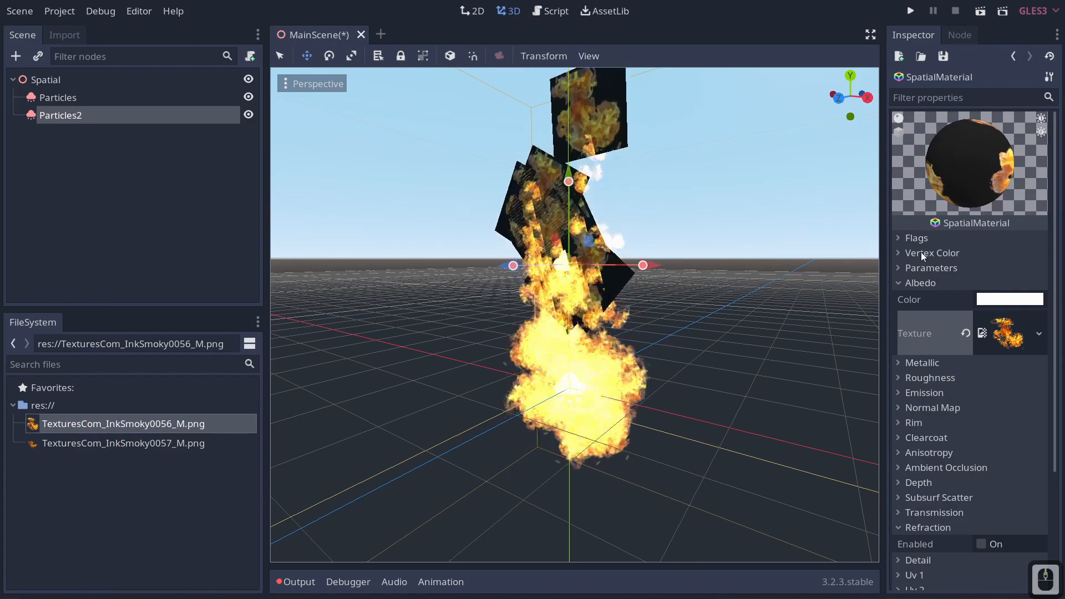
# Set the smoke material's albedo color to black and enable its Transparent flag
pyautogui.click(990, 300)
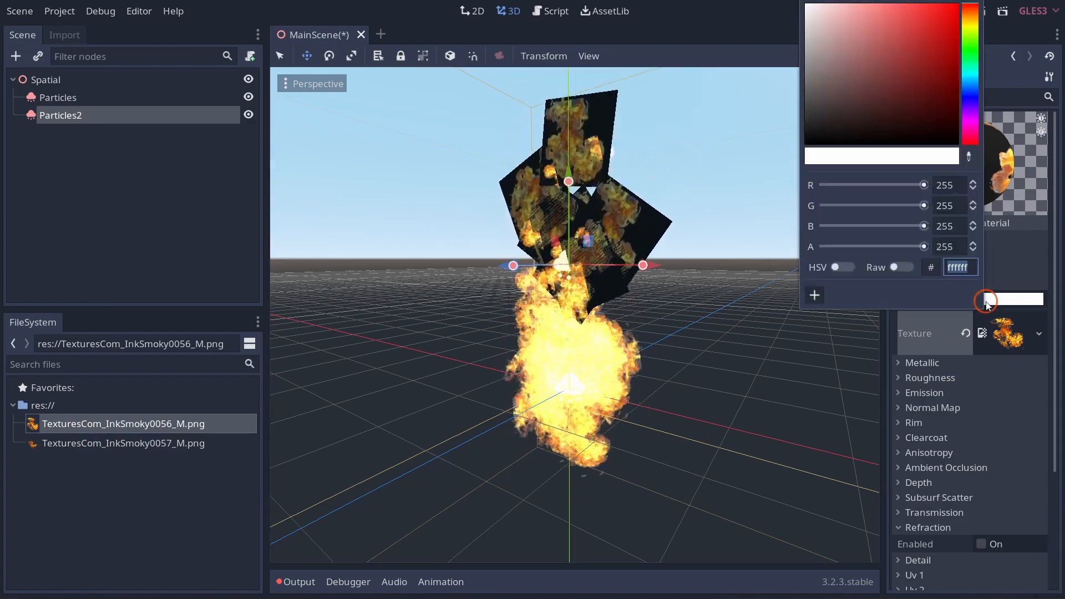
pyautogui.moveTo(882, 165); pyautogui.dragTo(782, 161)
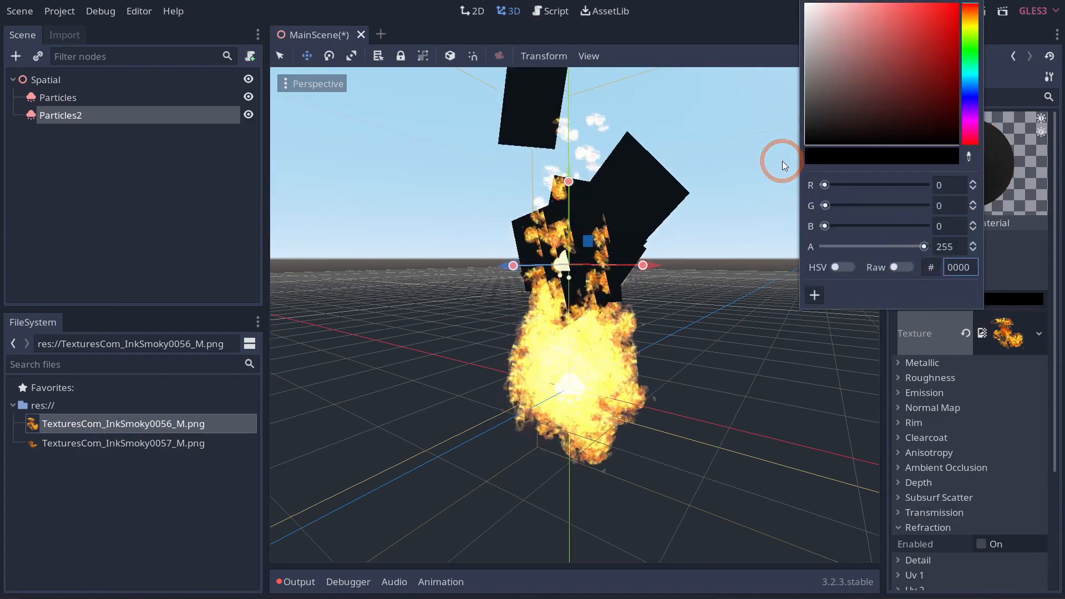
pyautogui.click(948, 332)
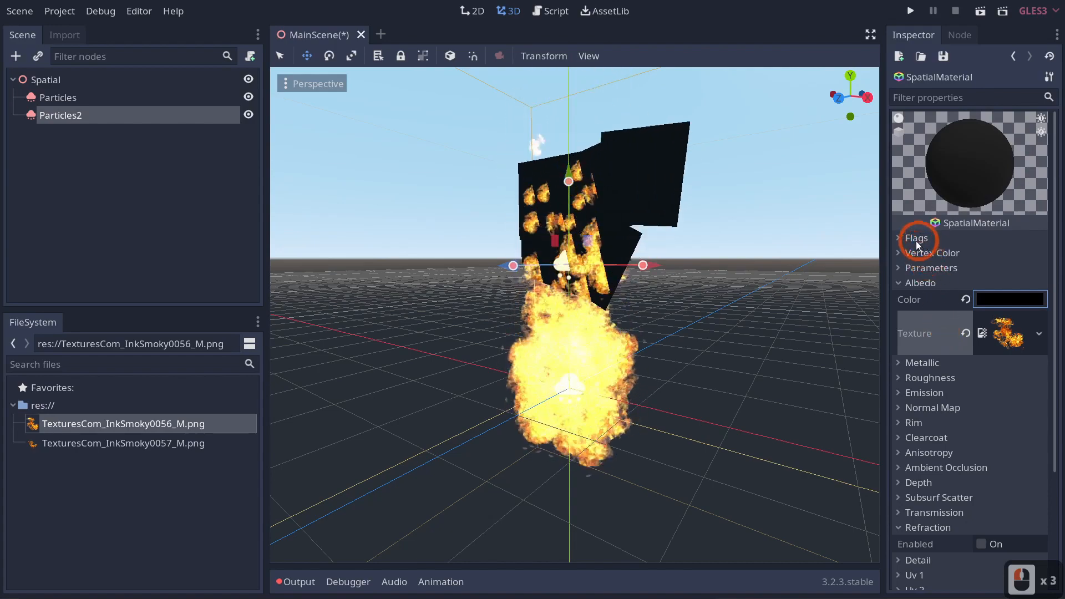
pyautogui.click(917, 240)
pyautogui.click(980, 256)
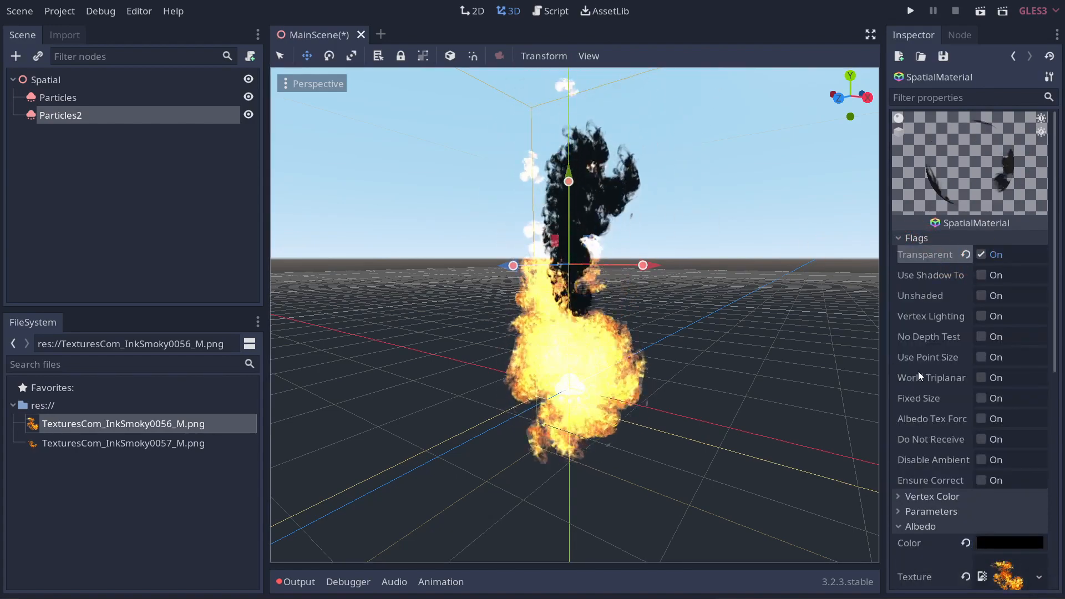
# Try the Add blend mode on the smoke material and return it to Mix
pyautogui.click(937, 511)
pyautogui.scroll(-4, 938, 488)
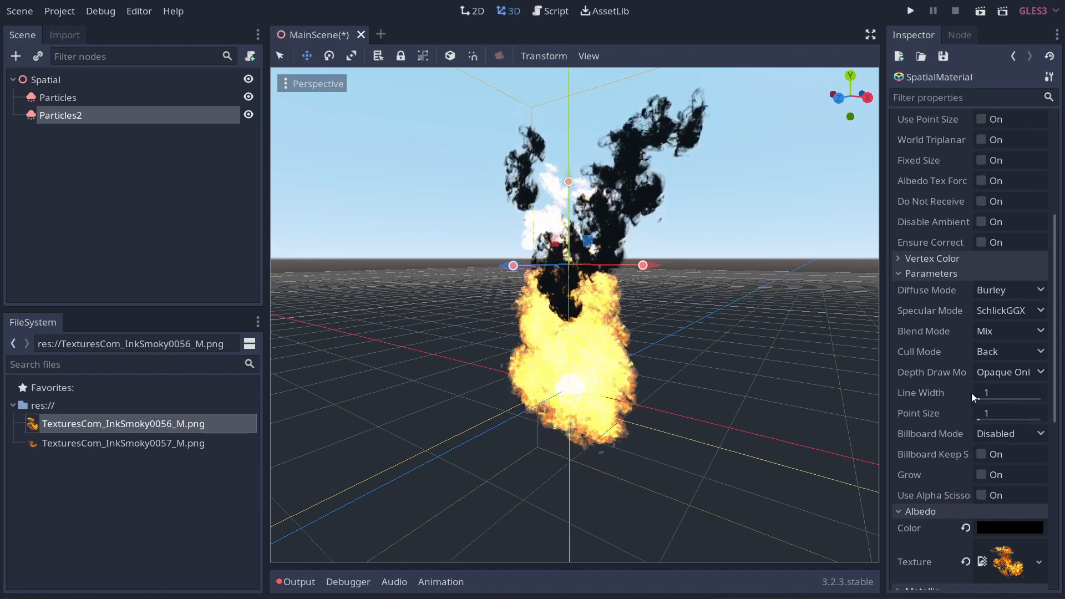
pyautogui.click(984, 355)
pyautogui.click(989, 358)
pyautogui.click(990, 332)
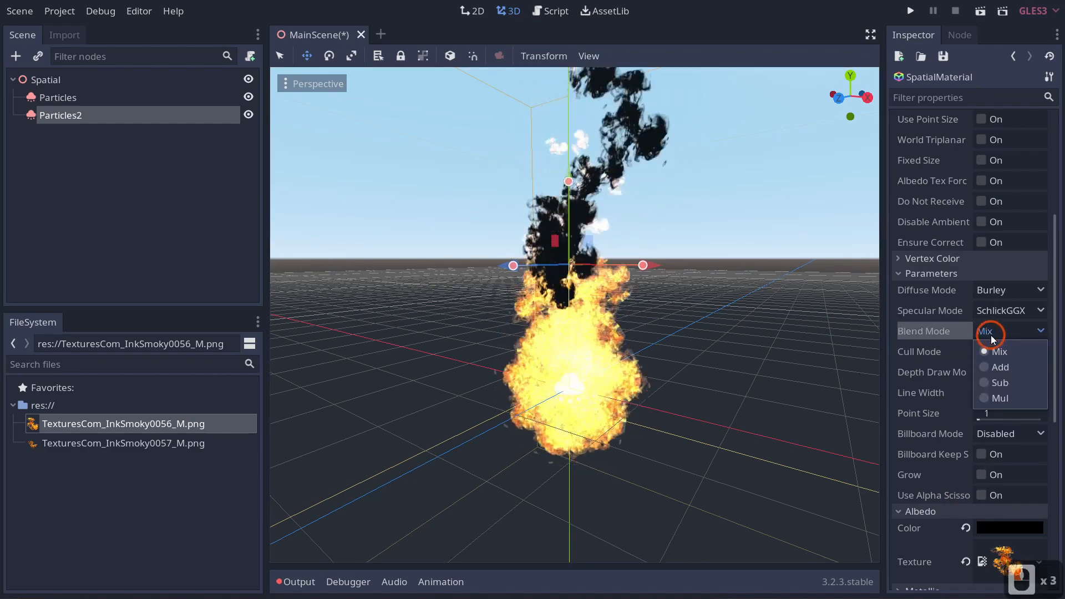
pyautogui.click(991, 359)
pyautogui.click(993, 333)
pyautogui.click(994, 368)
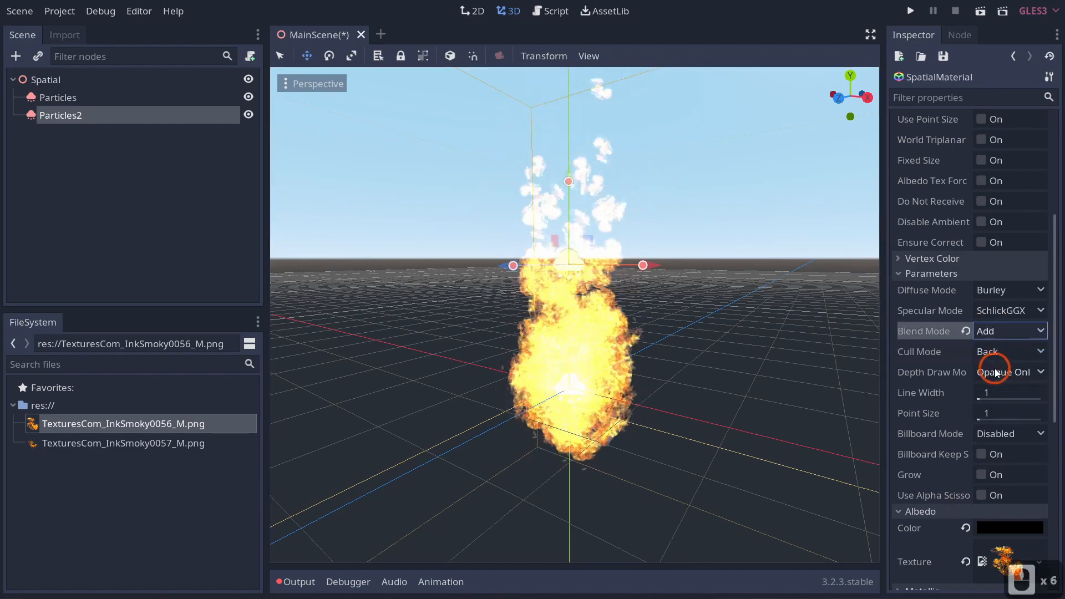
pyautogui.click(997, 355)
pyautogui.click(998, 334)
pyautogui.click(996, 338)
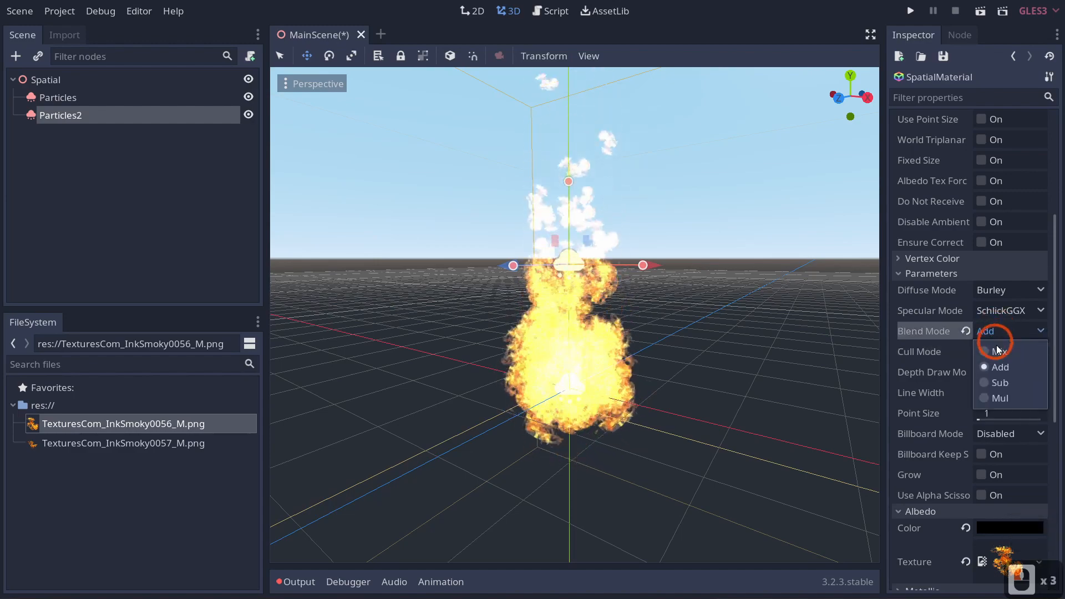
pyautogui.click(998, 351)
# Lower the alpha of the smoke material's black albedo color to 165
pyautogui.scroll(-2, 948, 444)
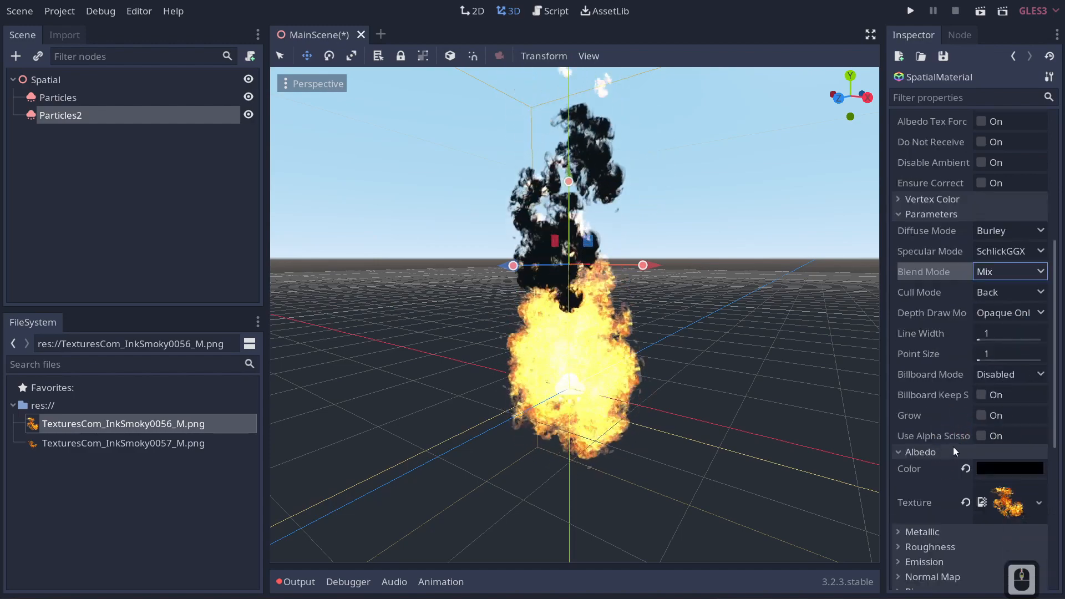
pyautogui.click(1001, 214)
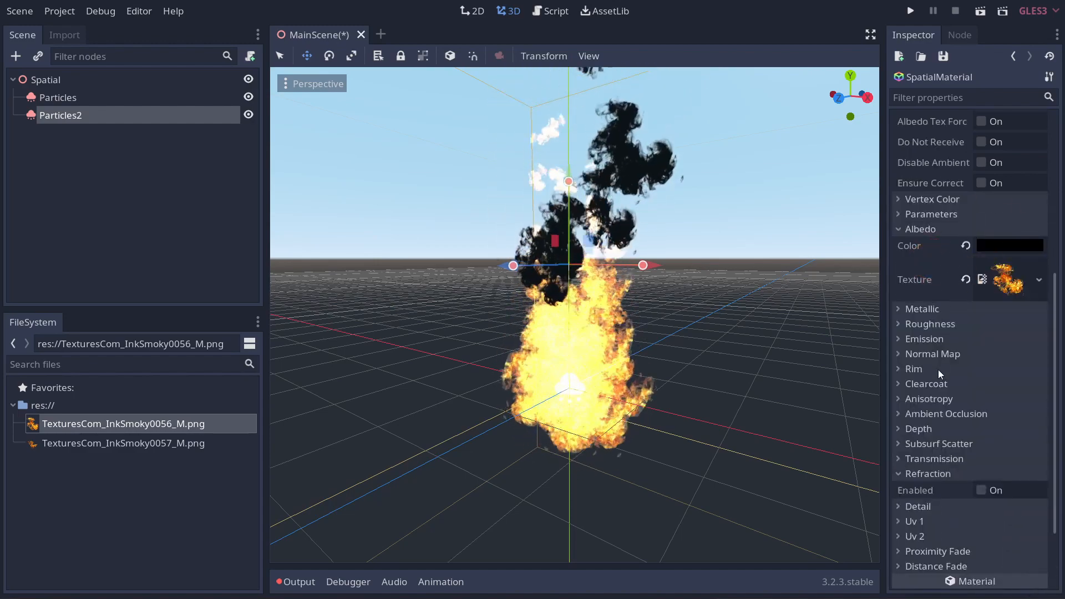
pyautogui.click(1017, 250)
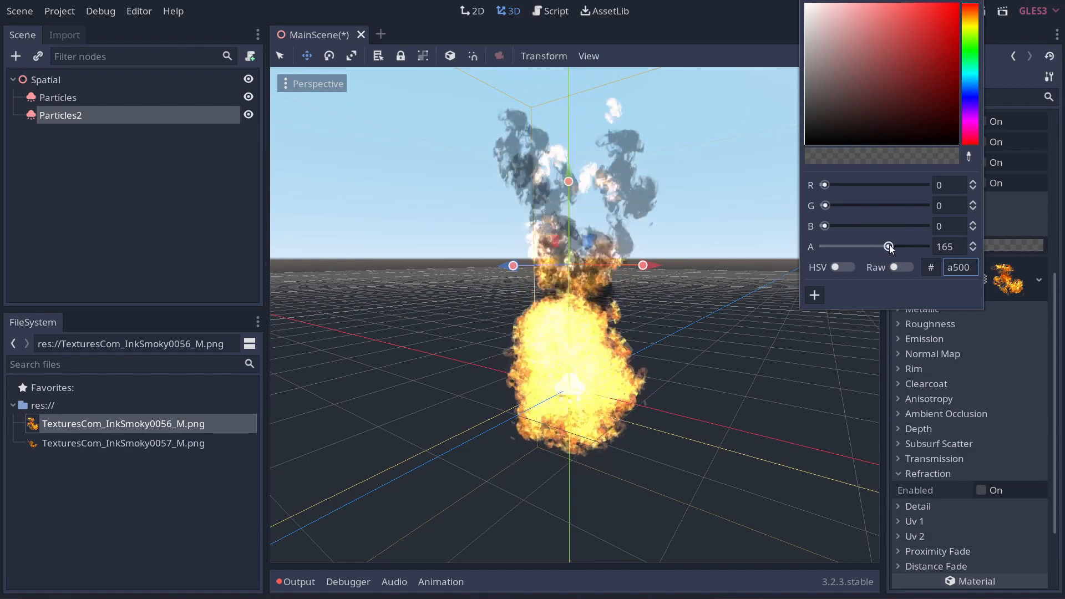
pyautogui.click(997, 286)
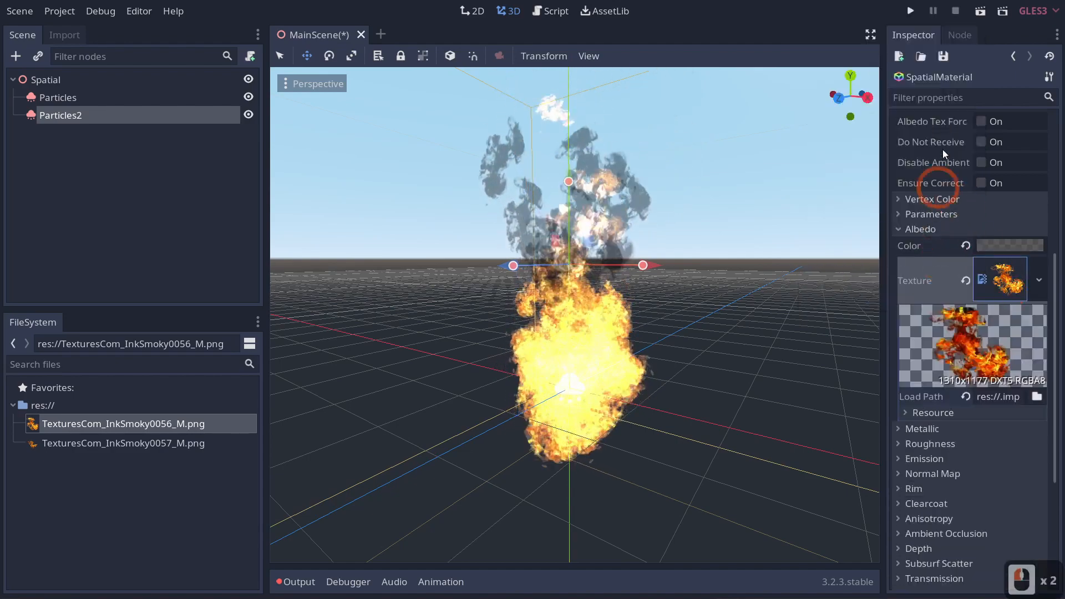
# Return to the second emitter's properties and set its particle amount to 88
pyautogui.scroll(5, 962, 207)
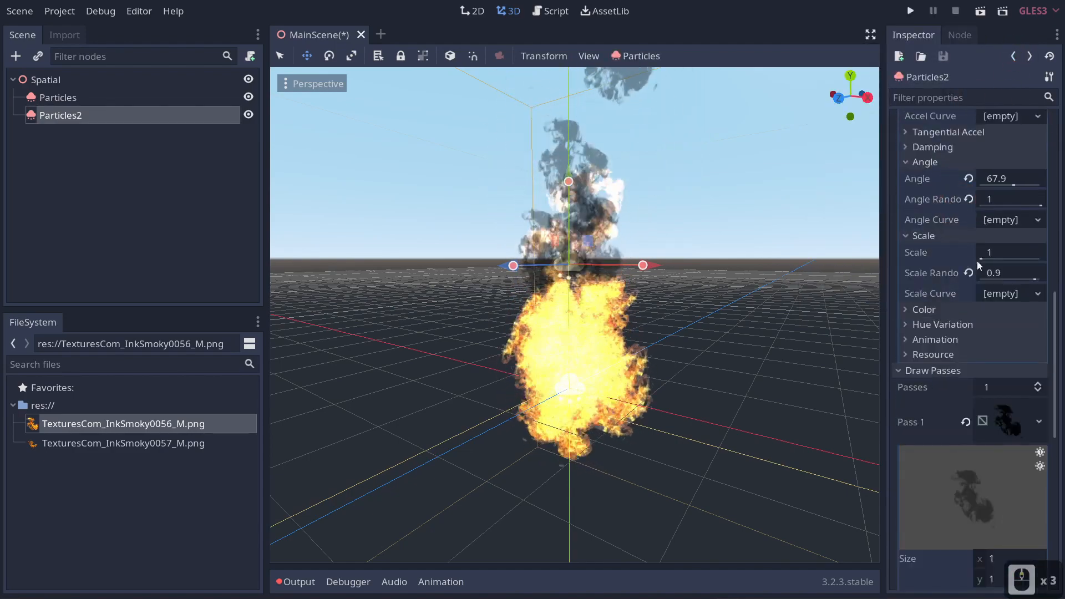
pyautogui.scroll(10, 993, 216)
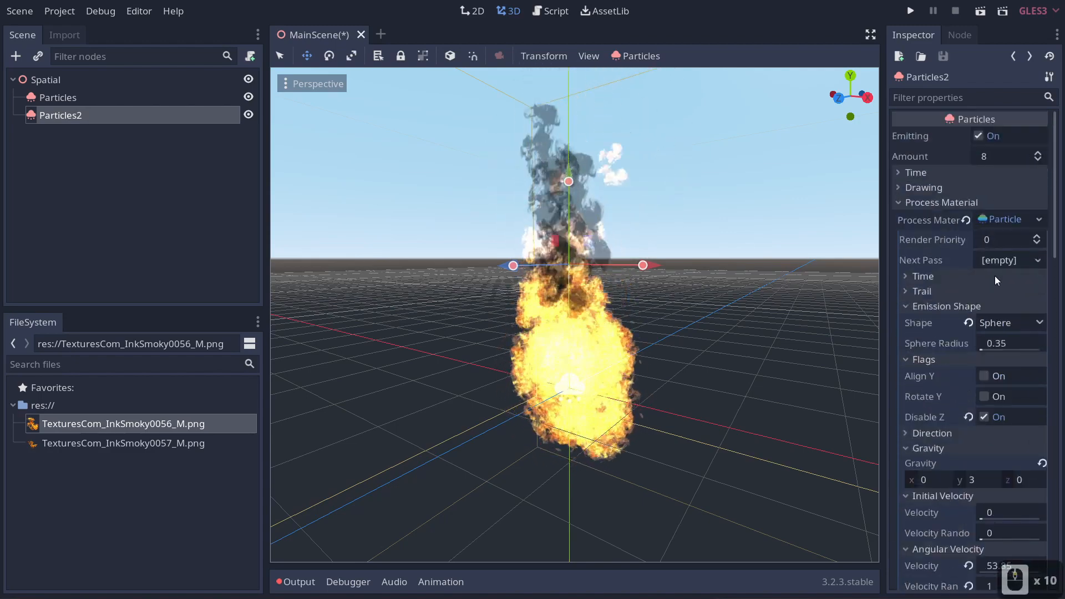
pyautogui.click(934, 276)
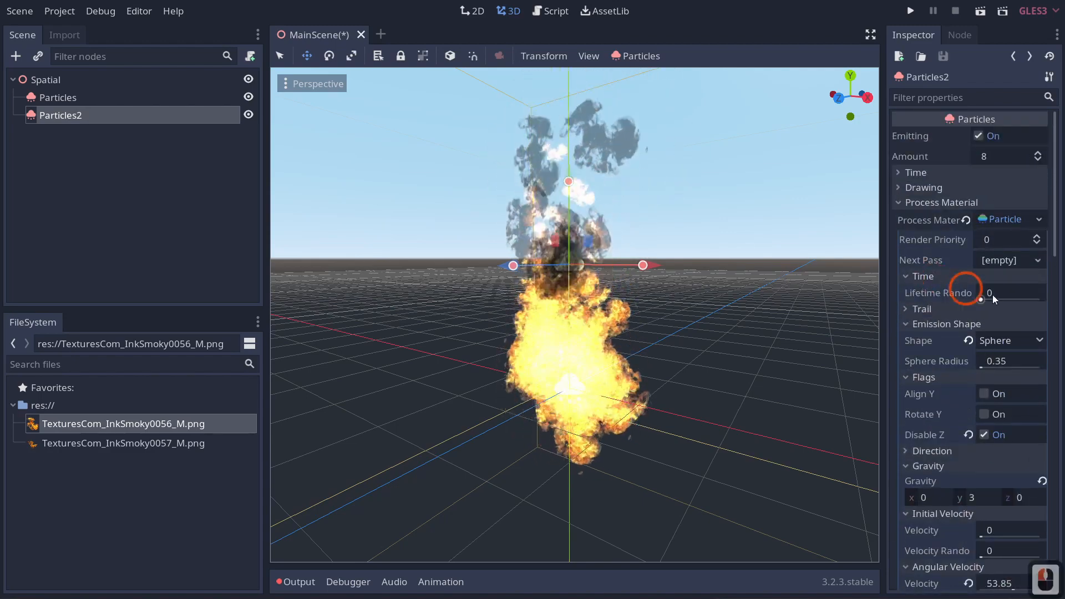
pyautogui.click(958, 309)
pyautogui.click(959, 307)
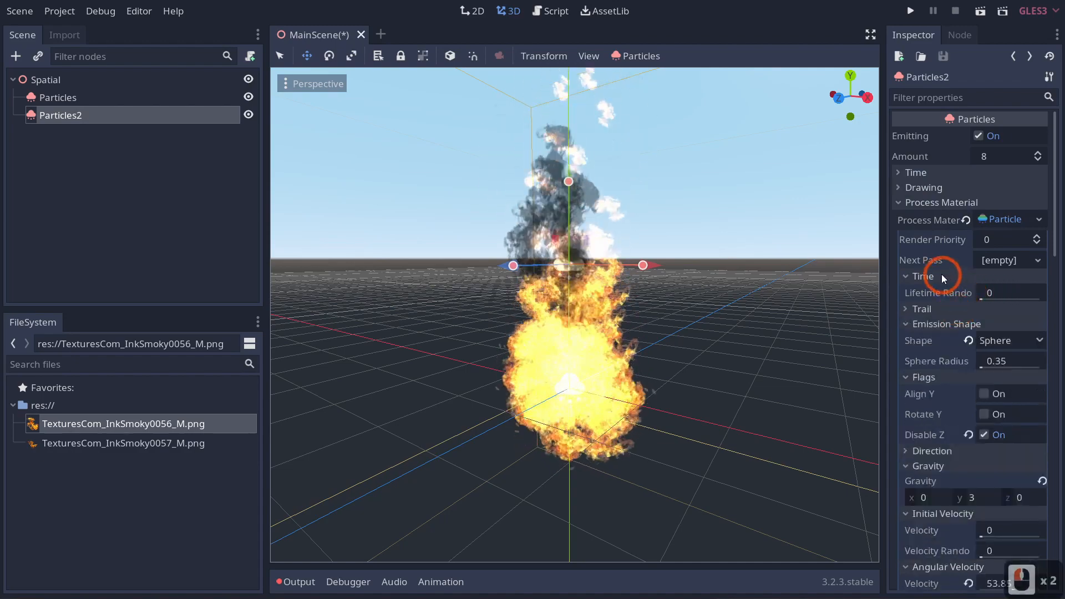
pyautogui.moveTo(984, 156); pyautogui.dragTo(1028, 156)
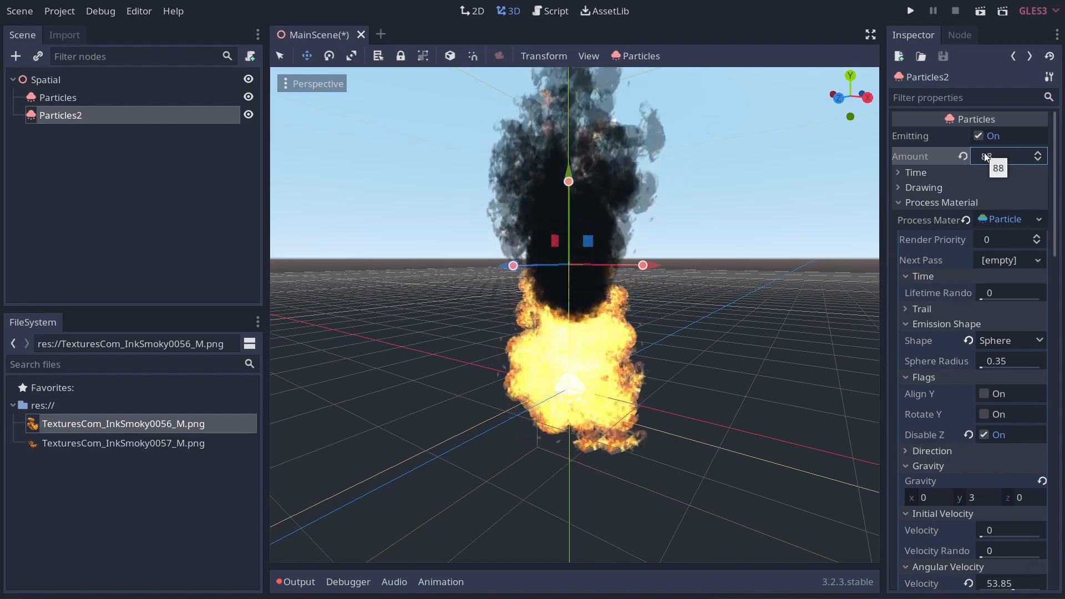
# Reduce the second emitter's particle amount to 43 and check the thinner smoke against the flames
pyautogui.moveTo(985, 156); pyautogui.dragTo(959, 156)
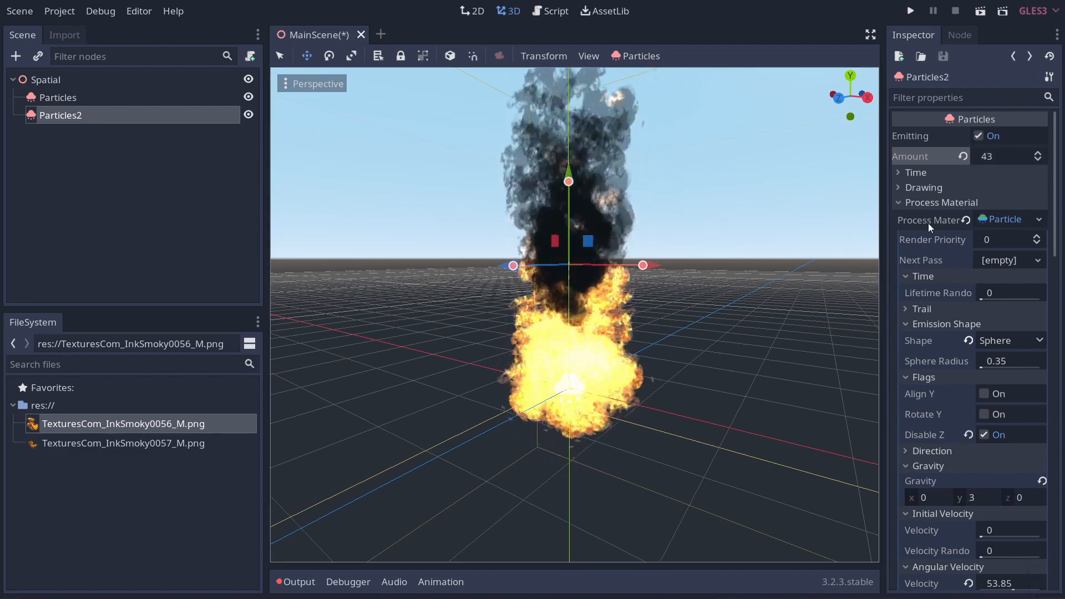
pyautogui.press('a')
pyautogui.moveTo(633, 251); pyautogui.dragTo(531, 299, button='right')
pyautogui.press('d')
pyautogui.moveTo(682, 288); pyautogui.dragTo(642, 287, button='right')
pyautogui.press('a')
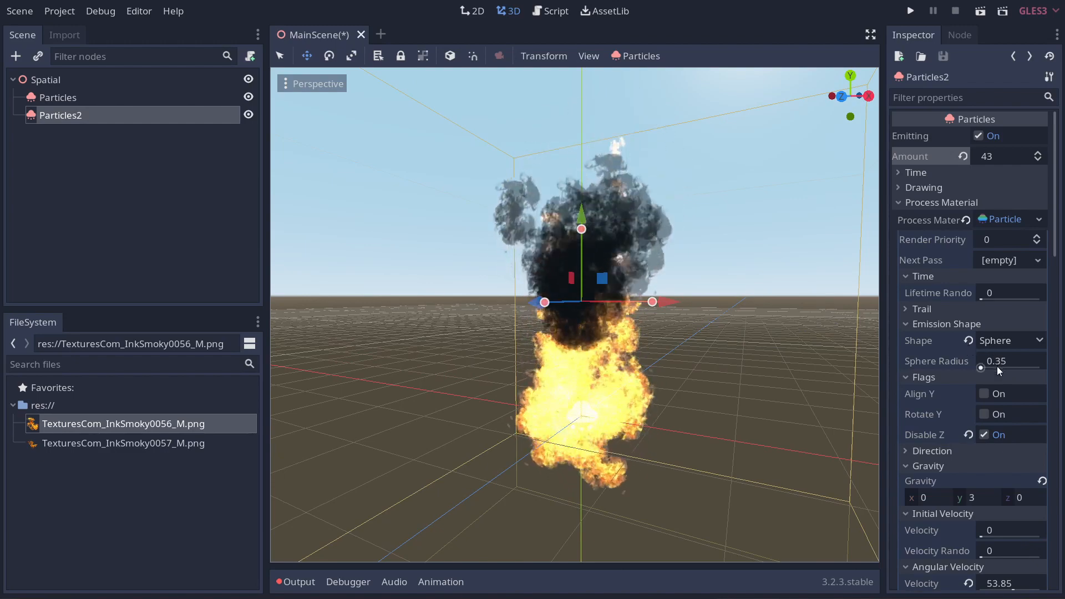
# Set the smoke emission sphere's radius to 0.68 and check how the smoke spreads above the fire
pyautogui.moveTo(997, 362); pyautogui.dragTo(1045, 362)
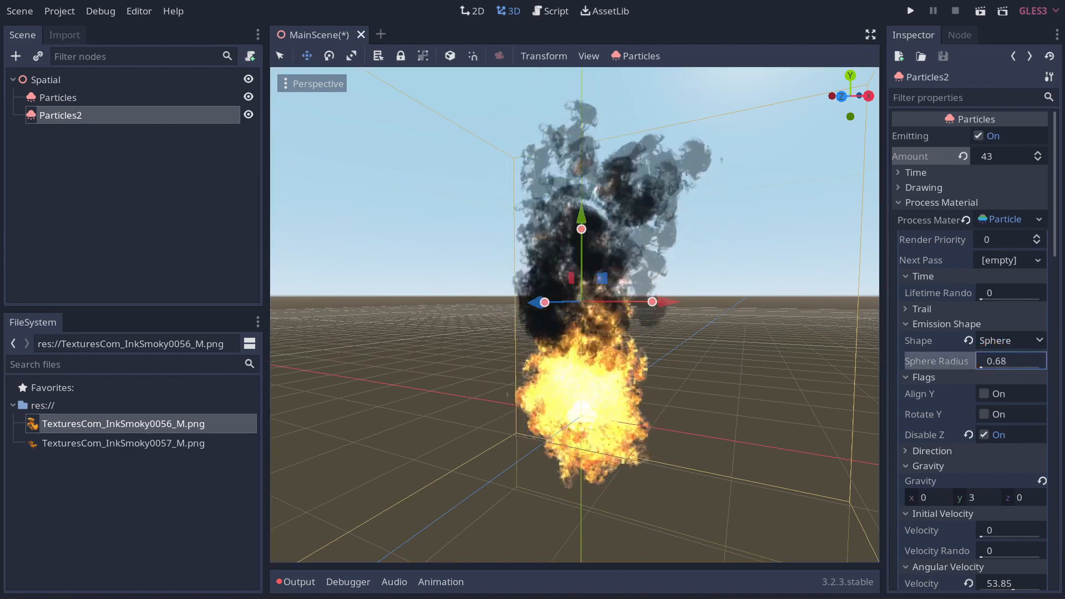
pyautogui.moveTo(756, 321); pyautogui.dragTo(533, 300, button='right')
pyautogui.press('d')
pyautogui.press('w')
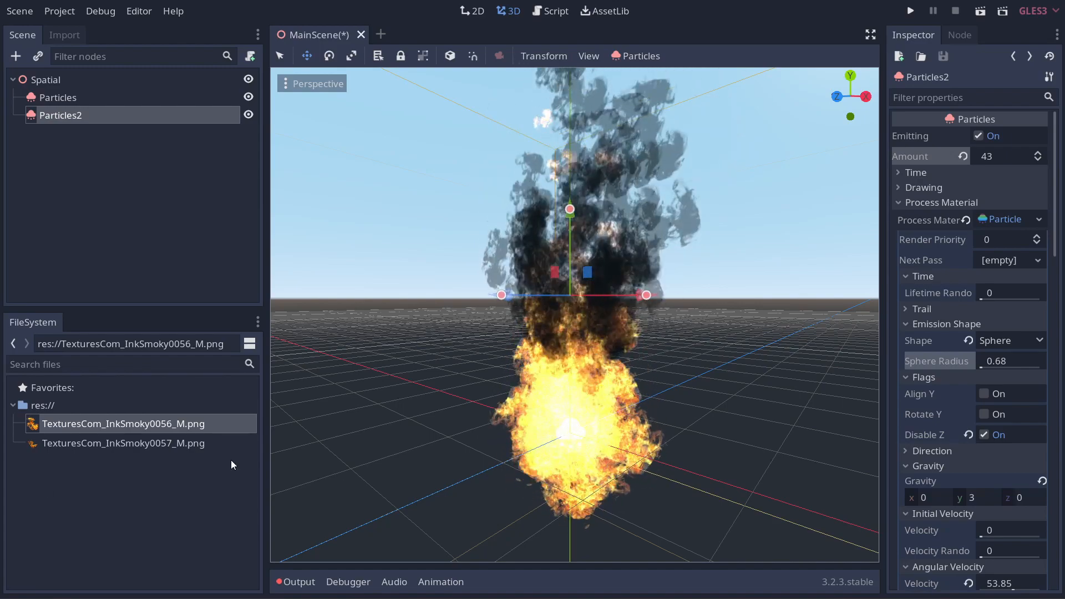
# Bring up the size and material properties of the smoke emitter's Pass 1 mesh
pyautogui.scroll(-6, 960, 329)
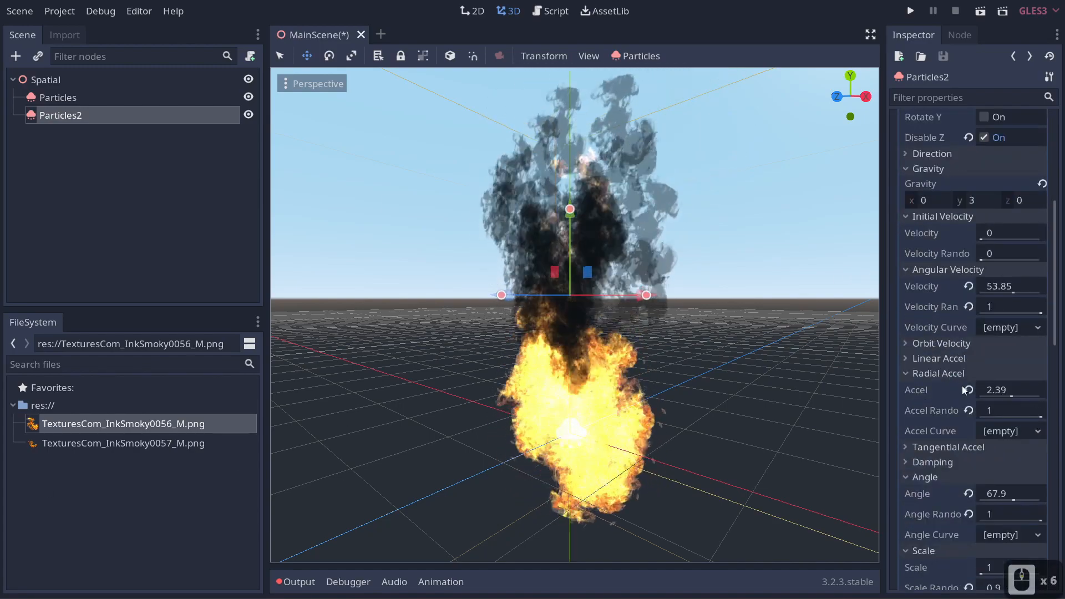
pyautogui.scroll(-7, 990, 520)
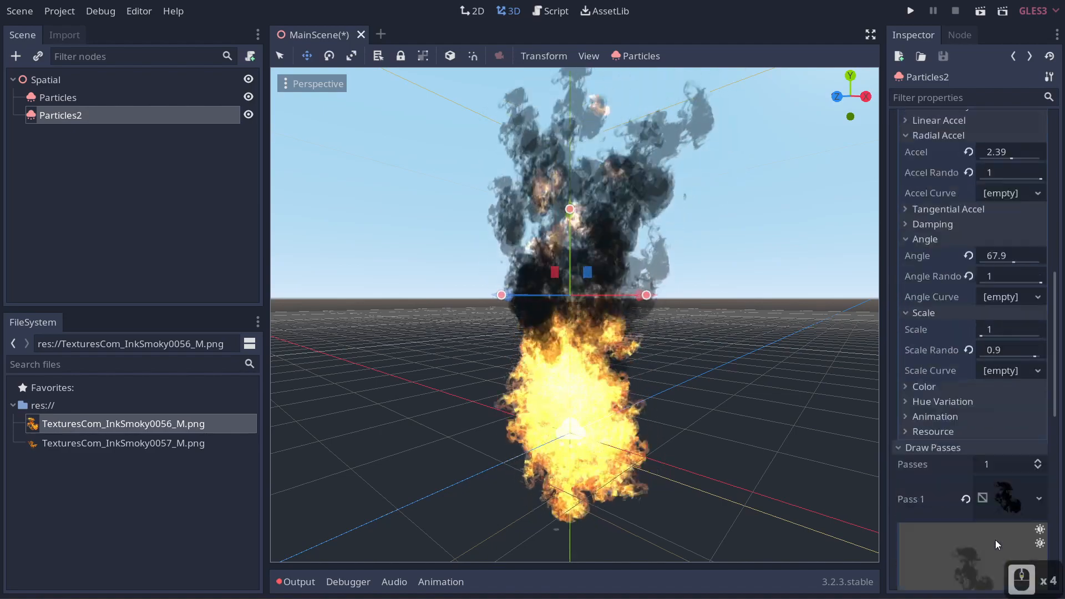
pyautogui.scroll(-2, 960, 504)
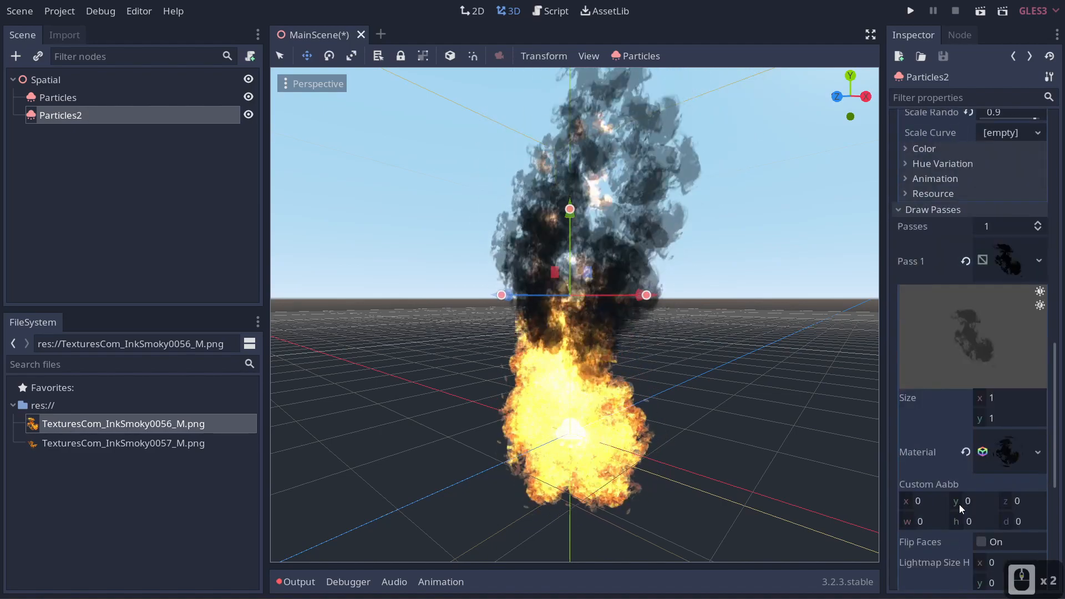
pyautogui.scroll(1, 961, 500)
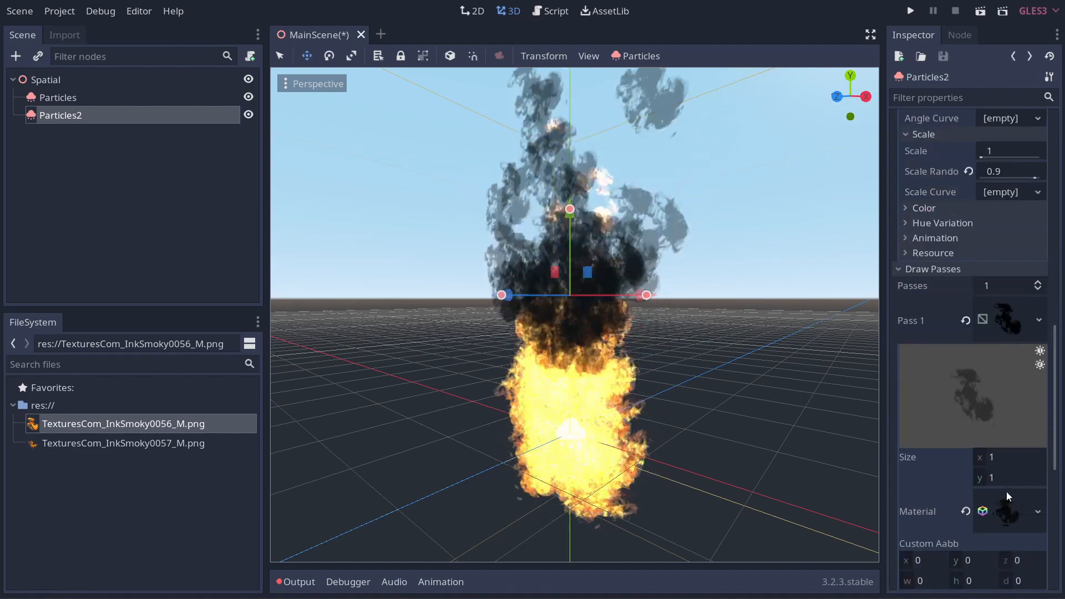